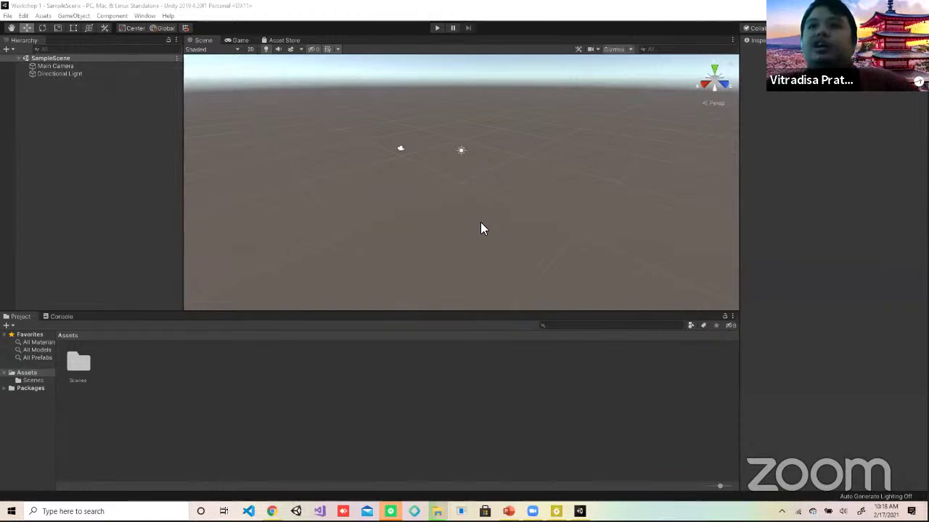
Step: Inspect the Main Camera, then frame the Directional Light in the scene view to see its lighting properties
{"action": "left_click", "coordinate": [280, 19]}
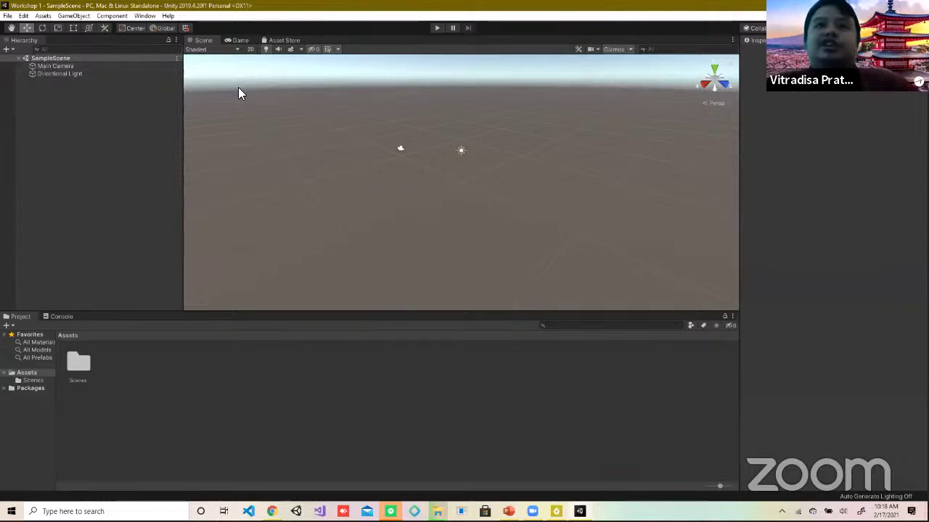
{"action": "left_click", "coordinate": [48, 67]}
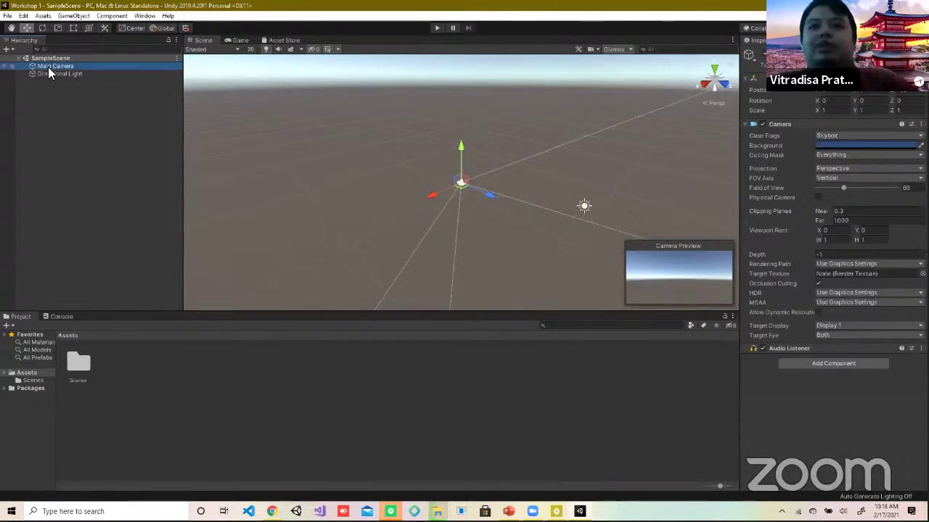
{"action": "right_click", "coordinate": [48, 70]}
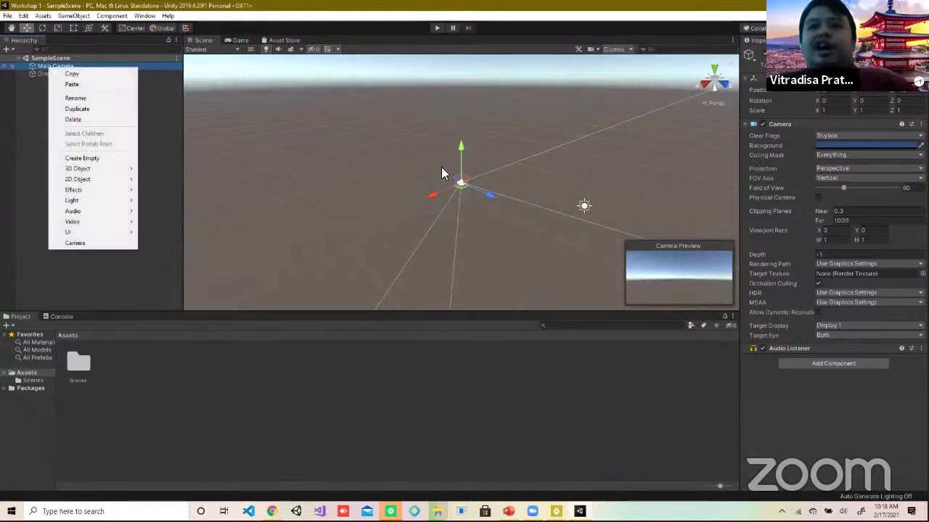
{"action": "left_click", "coordinate": [406, 197]}
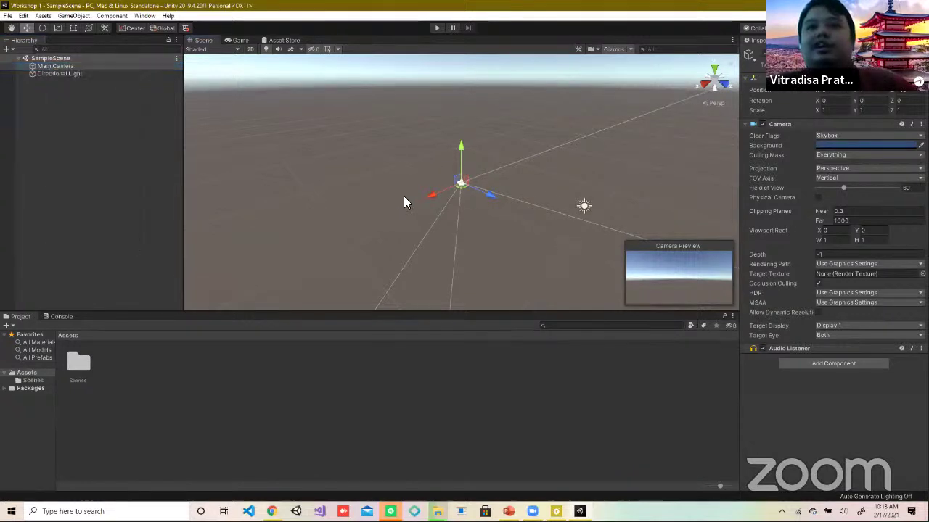
{"action": "key", "text": "q"}
{"action": "key", "text": "w"}
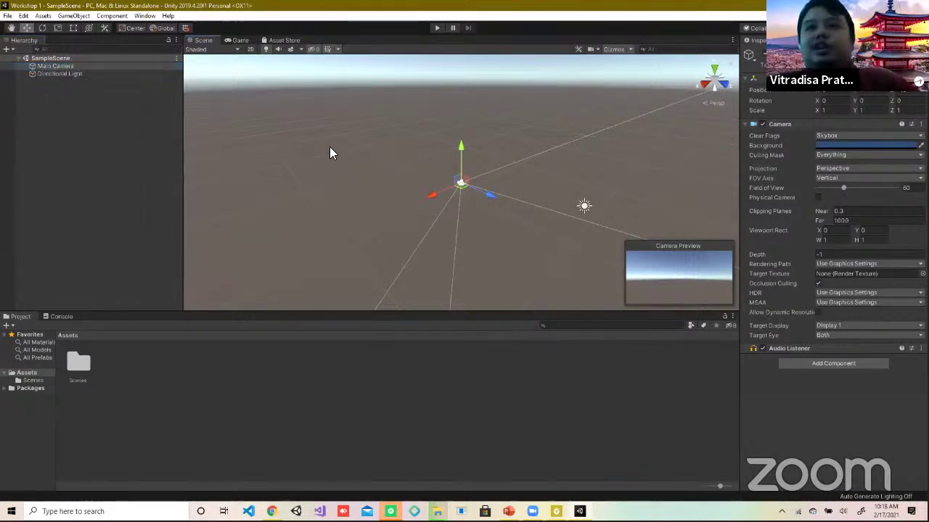
{"action": "double_click", "coordinate": [48, 74]}
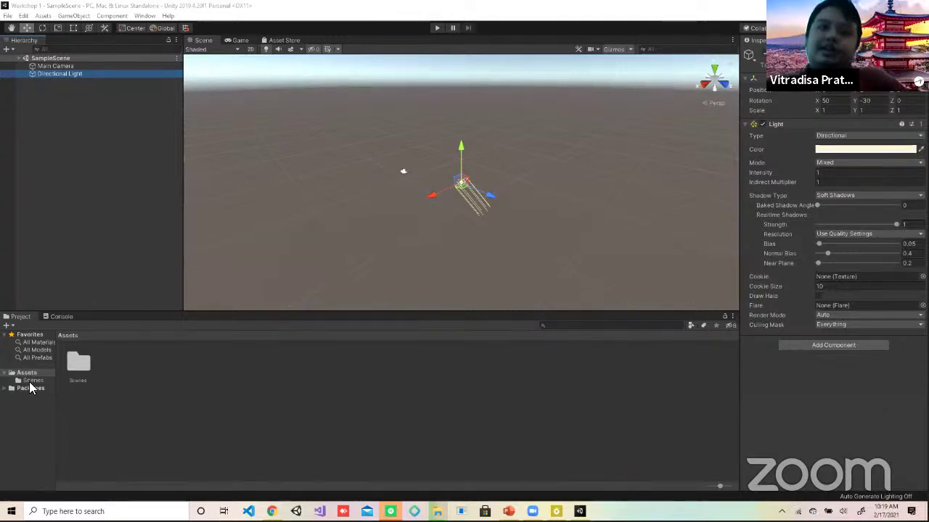
Step: Open the Scenes folder in Assets and frame the Main Camera to show its default settings
{"action": "double_click", "coordinate": [80, 367]}
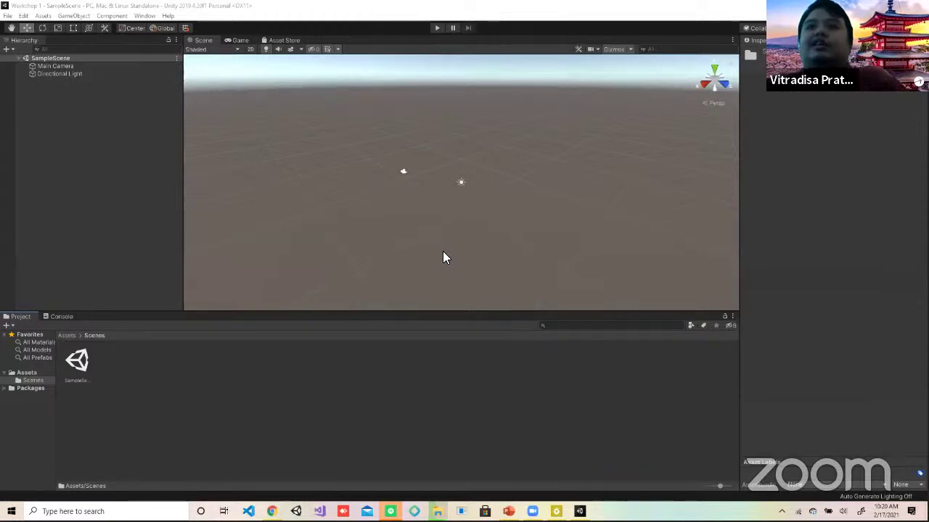
{"action": "left_click", "coordinate": [45, 188]}
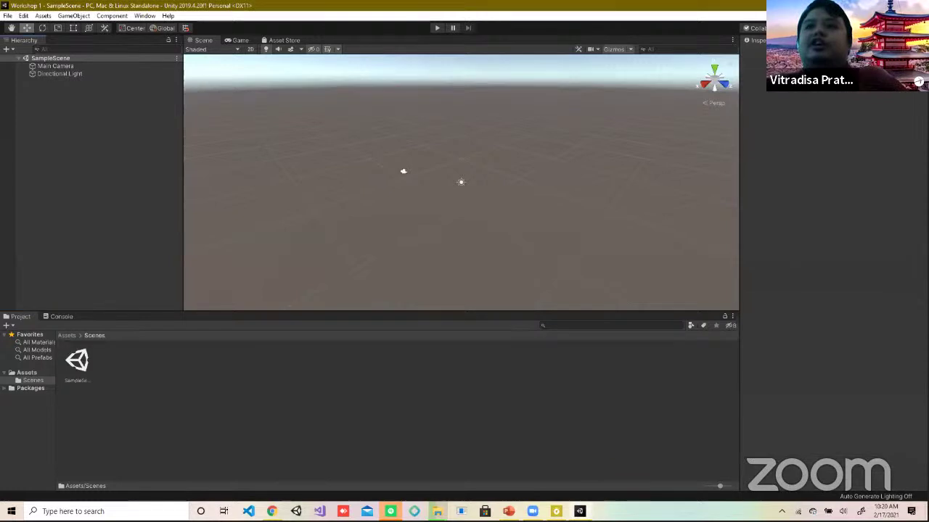
{"action": "double_click", "coordinate": [65, 68]}
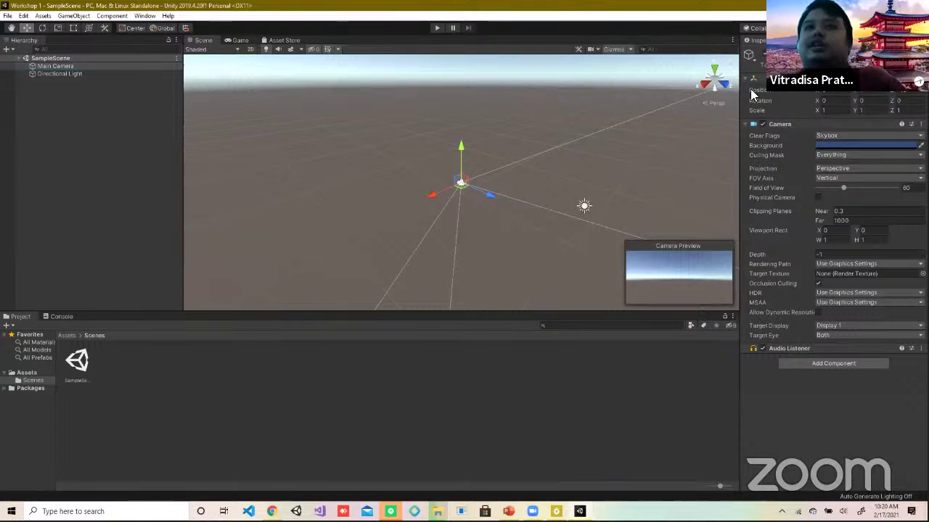
Step: Check the Layout options, then select the Directional Light to view its rotation and shadow settings
{"action": "left_click", "coordinate": [900, 27]}
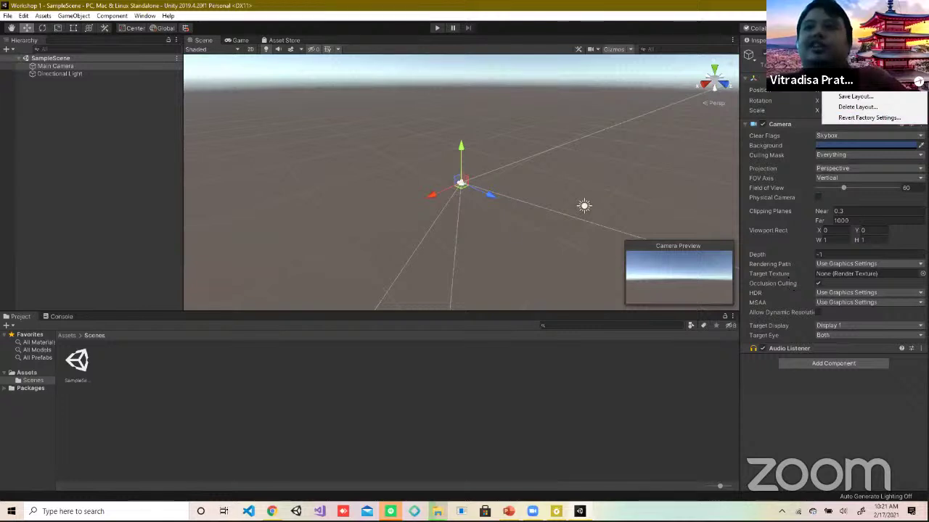
{"action": "key", "text": "Escape"}
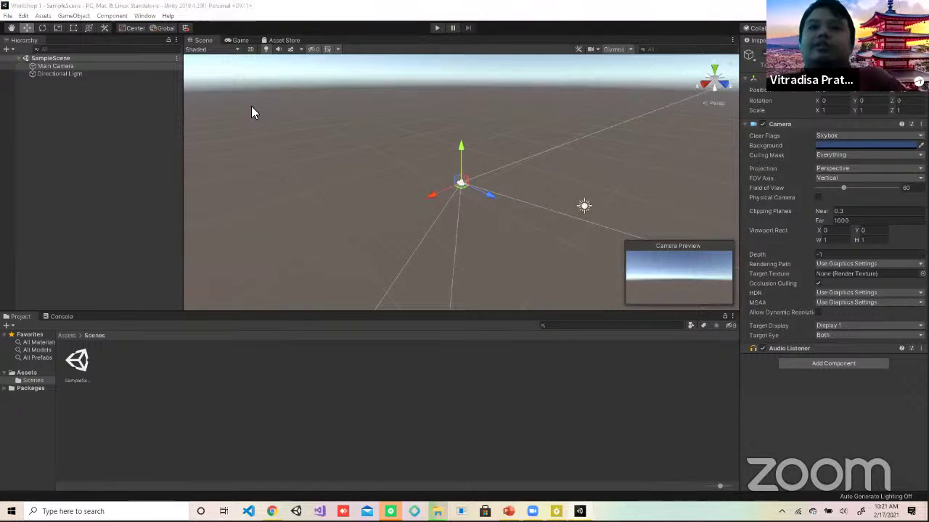
{"action": "left_click", "coordinate": [55, 74]}
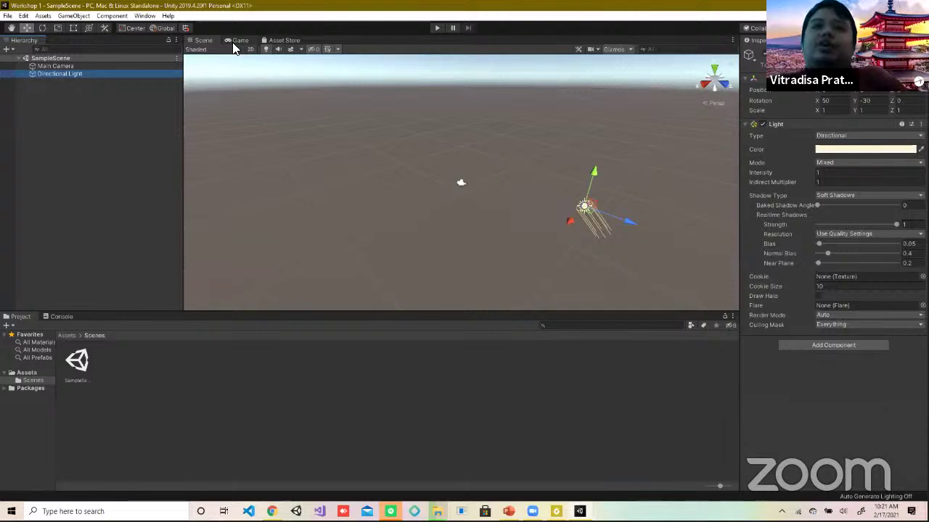
Step: Preview the Main Camera's render of the empty scene in Game view, then load the Asset Store
{"action": "left_click", "coordinate": [135, 65]}
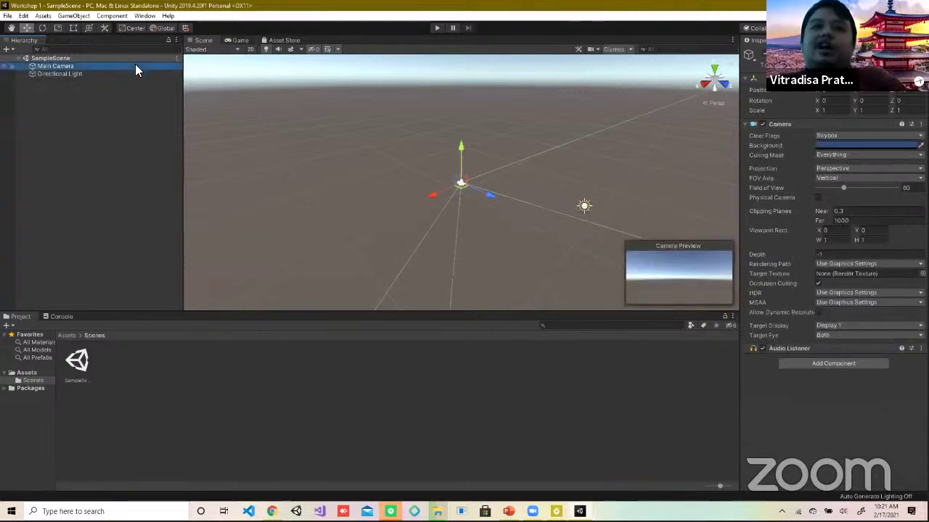
{"action": "left_click", "coordinate": [238, 41]}
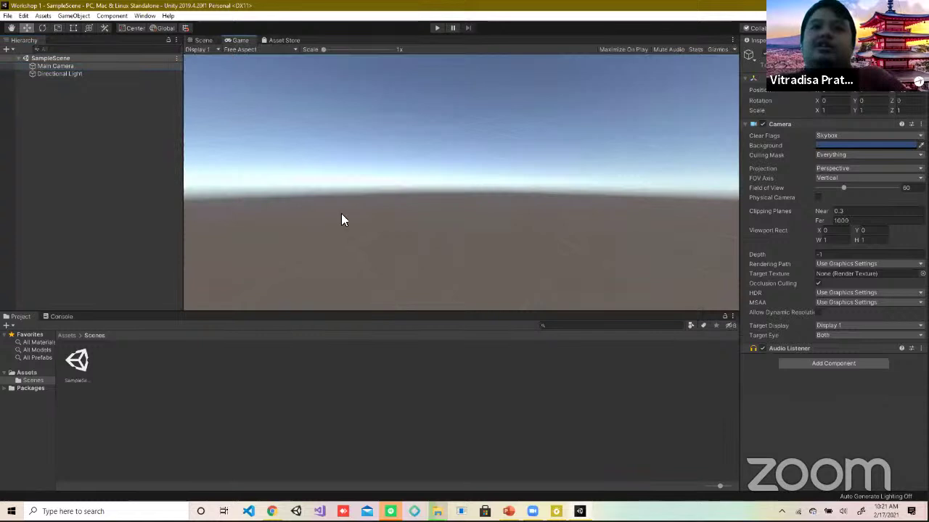
{"action": "left_click", "coordinate": [198, 42]}
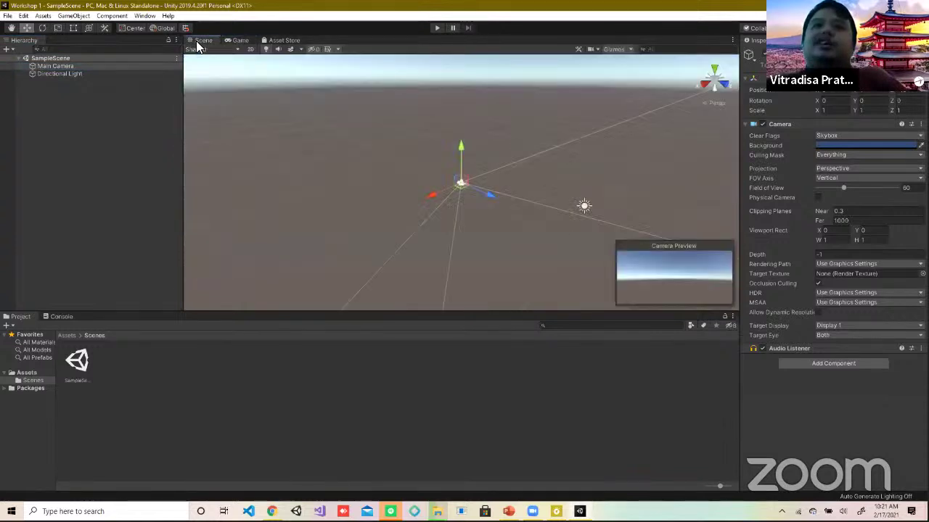
{"action": "left_click", "coordinate": [276, 42]}
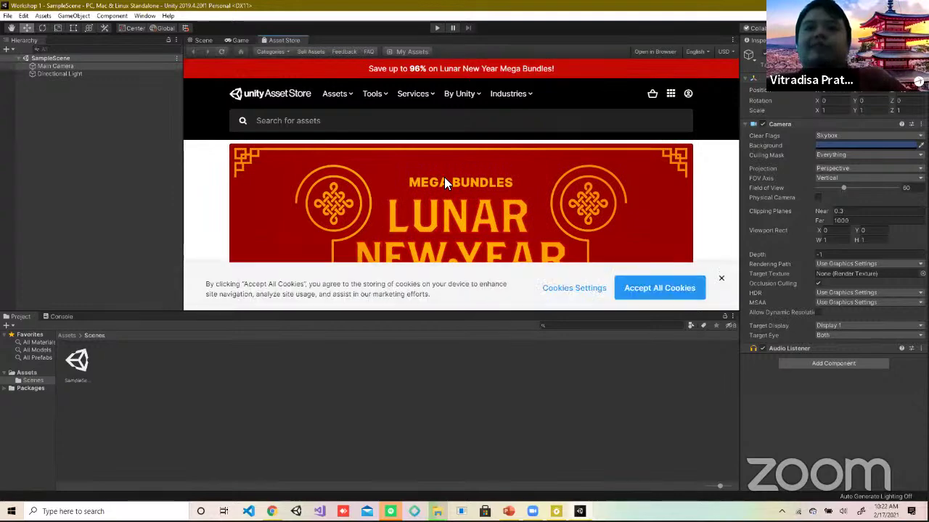
Step: Close the Asset Store cookie banner and go back to the Scene view with Ctrl+1
{"action": "left_click", "coordinate": [722, 280]}
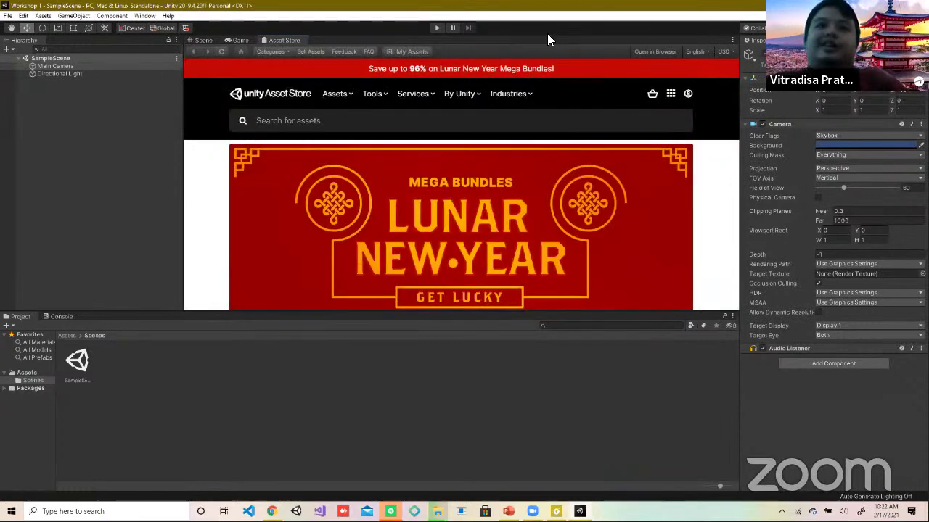
{"action": "key", "text": "ctrl+1"}
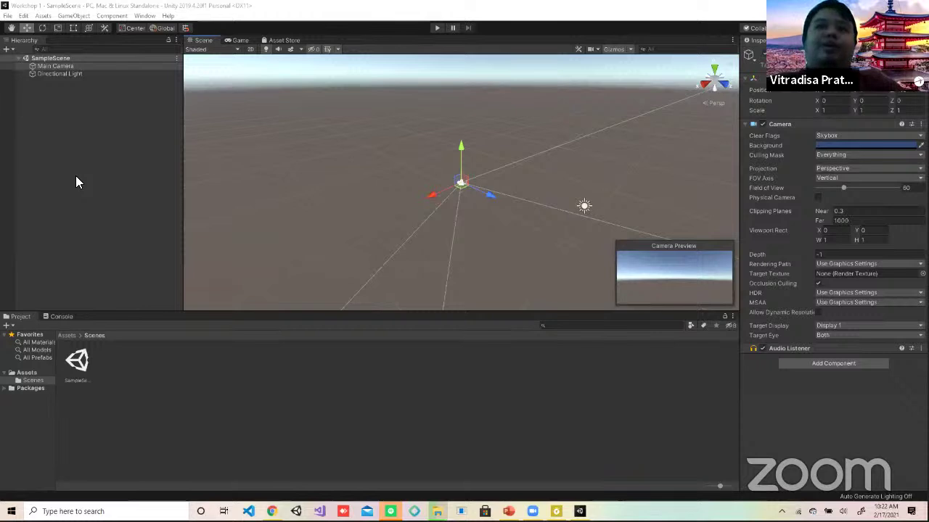
Step: Add a Cube via 3D Object > Cube and zoom the scene view in on it
{"action": "right_click", "coordinate": [55, 115]}
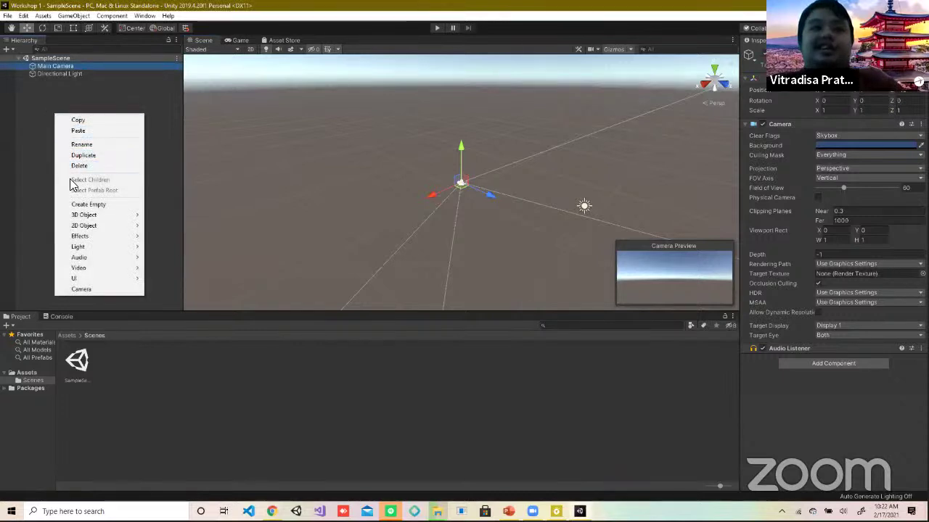
{"action": "mouse_move", "coordinate": [75, 216]}
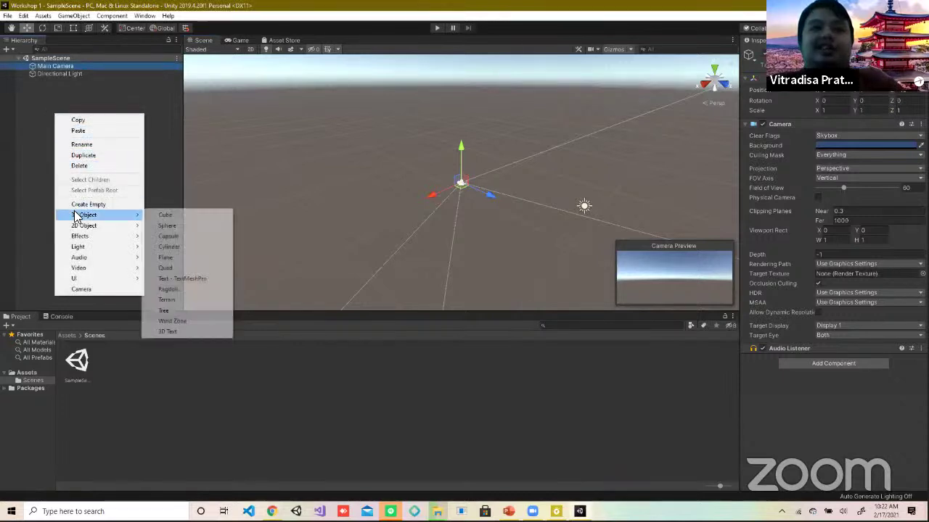
{"action": "left_click", "coordinate": [179, 215]}
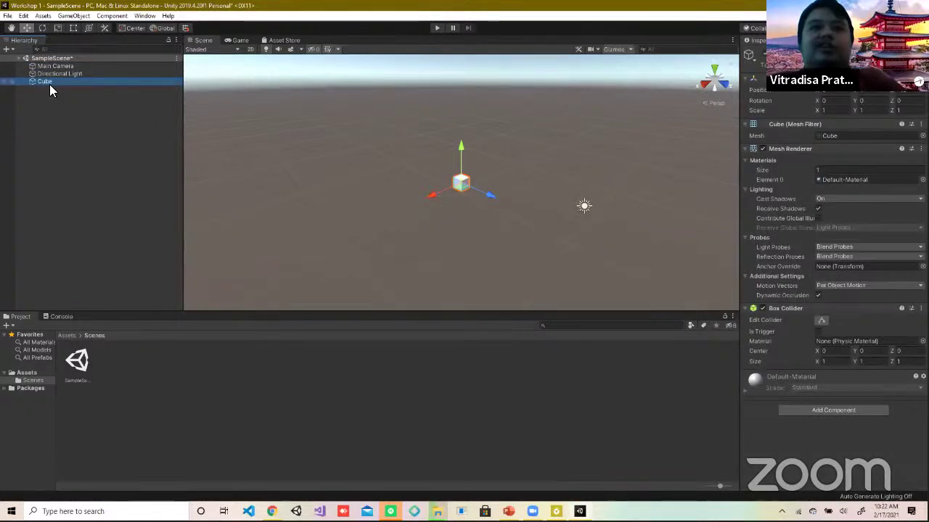
{"action": "double_click", "coordinate": [61, 80]}
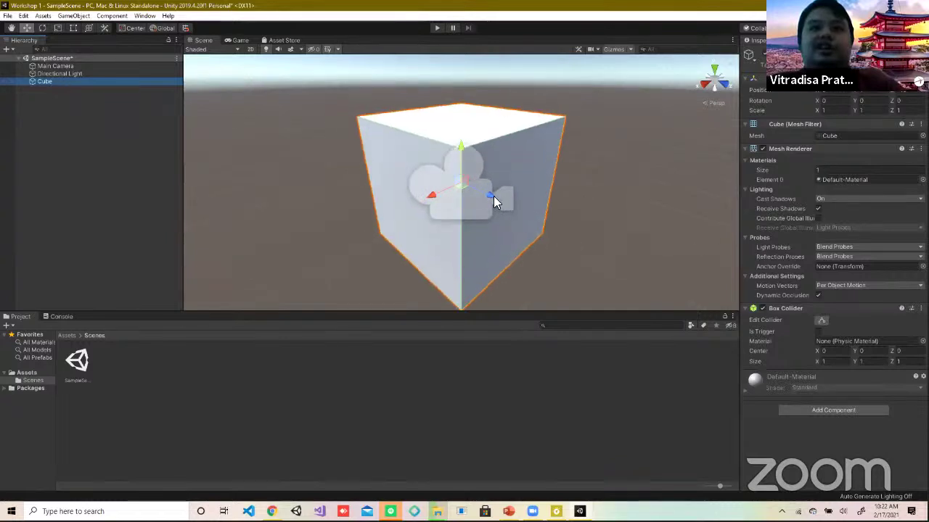
{"action": "right_click_drag", "start_coordinate": [493, 194], "coordinate": [587, 246], "text": "alt"}
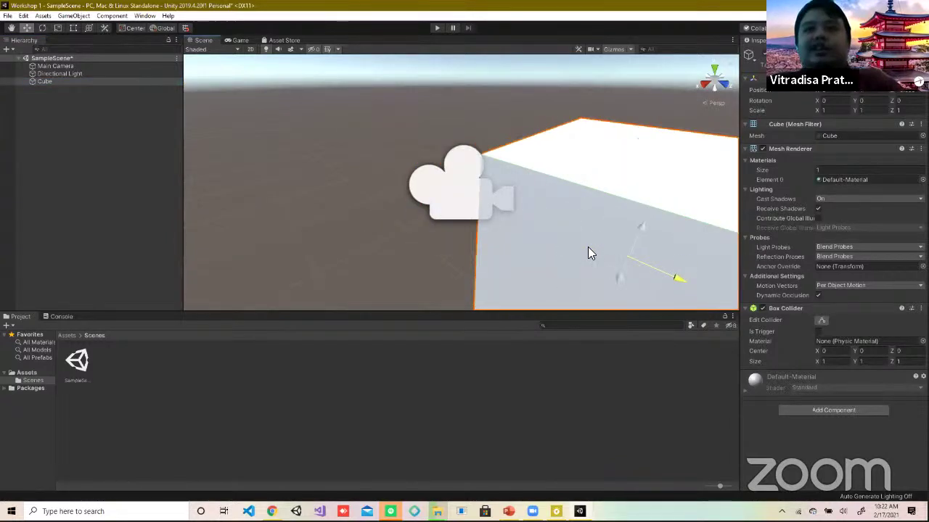
{"action": "scroll", "coordinate": [512, 210], "scroll_direction": "down", "scroll_amount": 3}
{"action": "scroll", "coordinate": [515, 213], "scroll_direction": "down", "scroll_amount": 2}
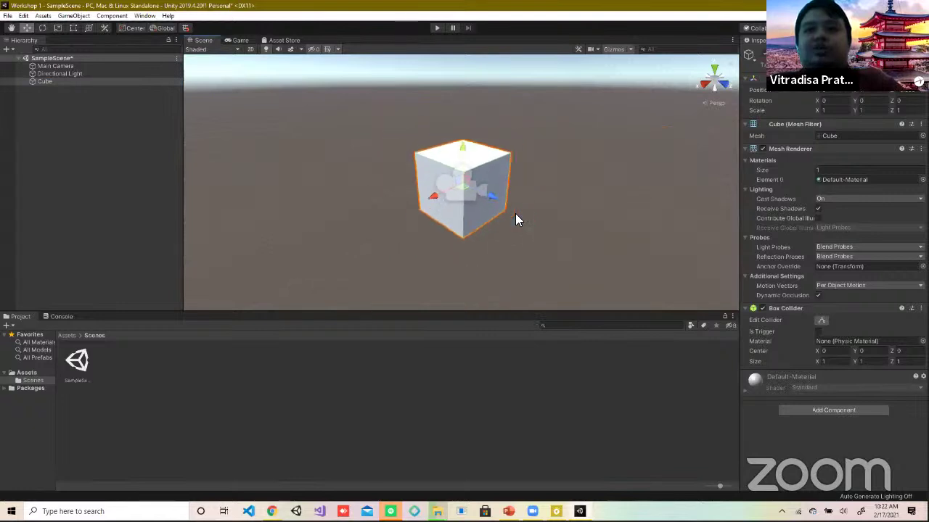
{"action": "scroll", "coordinate": [516, 219], "scroll_direction": "down", "scroll_amount": 1}
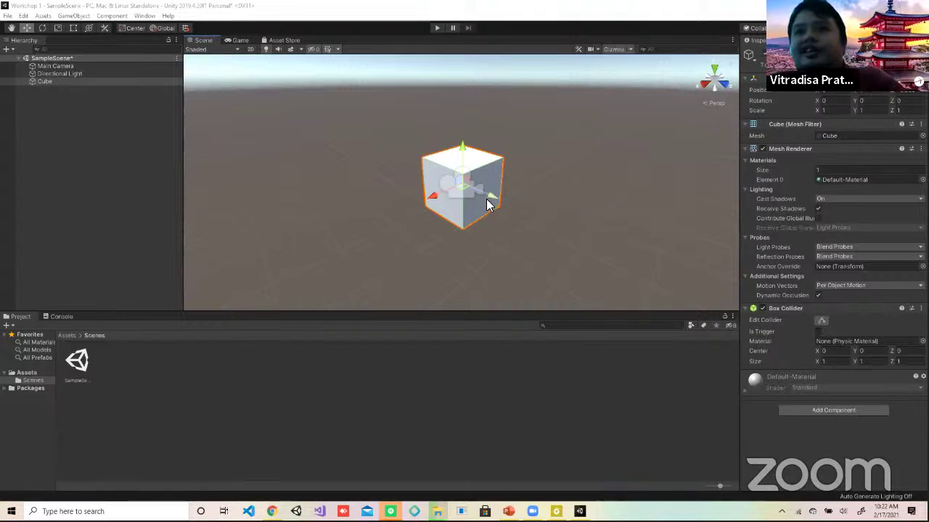
Step: Move the cube with the gizmo and a position value of 1 so the Main Camera sees it
{"action": "left_click_drag", "start_coordinate": [488, 204], "coordinate": [395, 153]}
{"action": "left_click_drag", "start_coordinate": [534, 211], "coordinate": [559, 215]}
{"action": "left_click", "coordinate": [653, 214]}
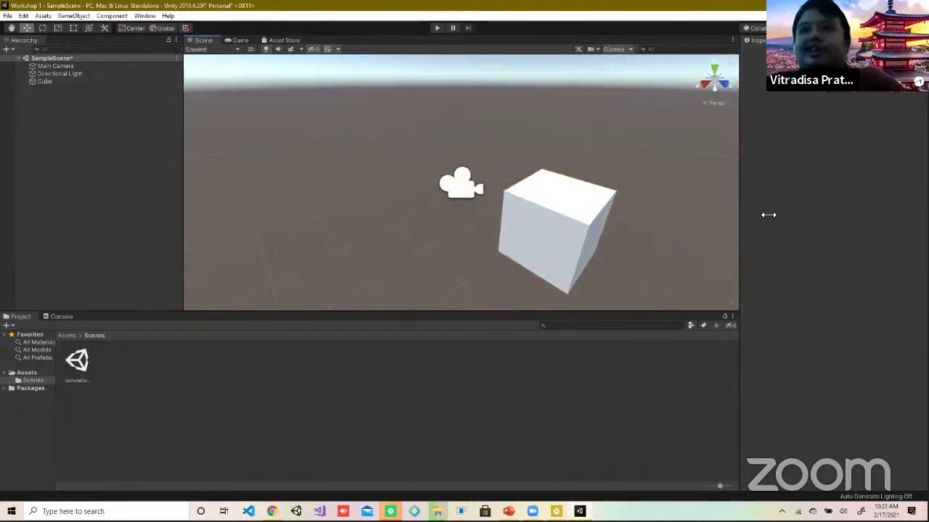
{"action": "scroll", "coordinate": [595, 218], "scroll_direction": "down", "scroll_amount": 5}
{"action": "left_click", "coordinate": [512, 200]}
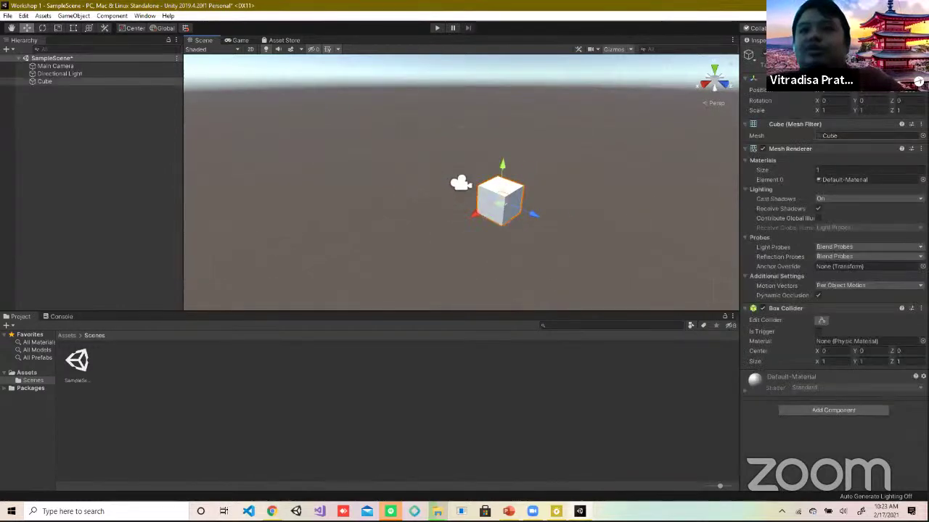
{"action": "double_click", "coordinate": [908, 95]}
{"action": "type", "text": "1"}
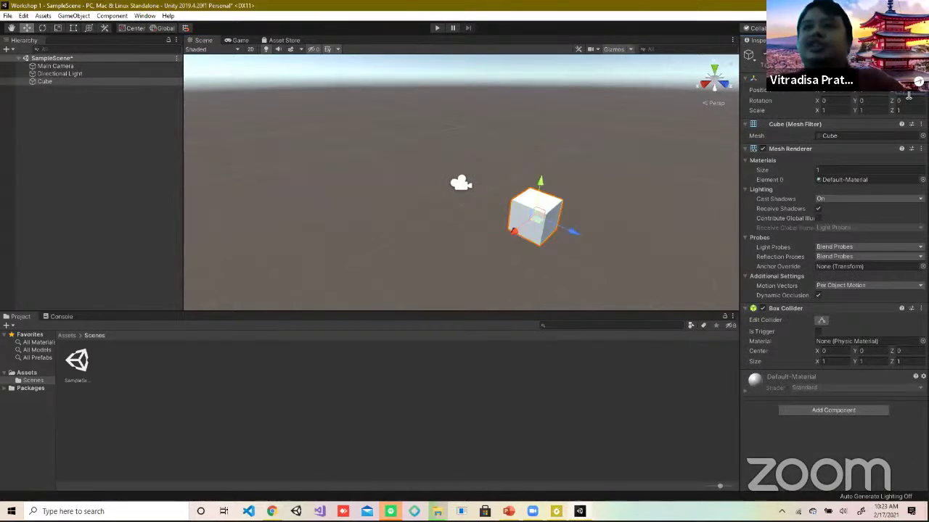
{"action": "left_click", "coordinate": [550, 168]}
{"action": "left_click", "coordinate": [540, 201]}
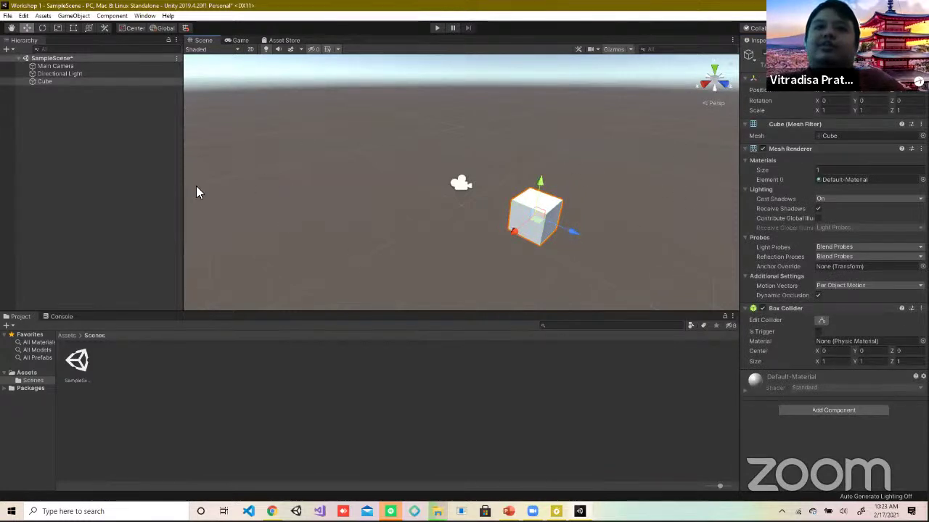
{"action": "left_click", "coordinate": [51, 68]}
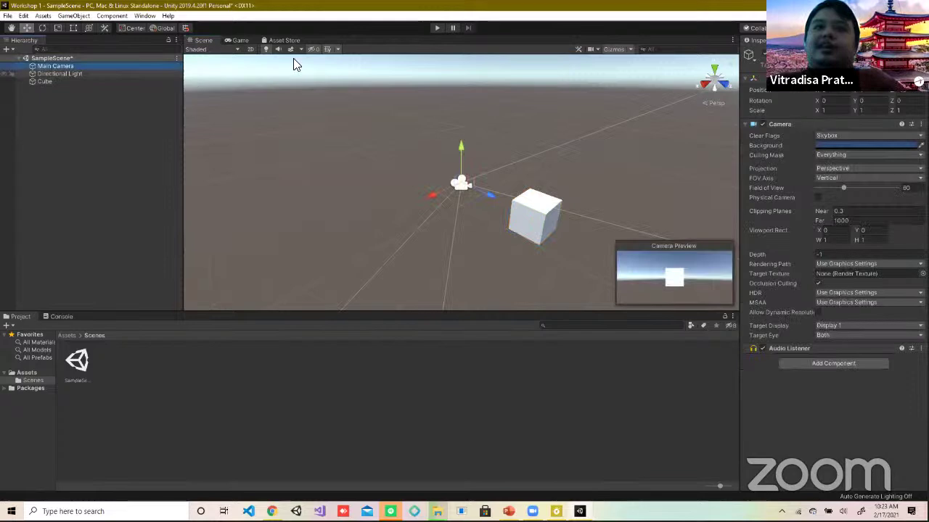
Step: Drag the cube up on its Y axis until the Game view shows it at the frame's top edge
{"action": "left_click", "coordinate": [239, 40]}
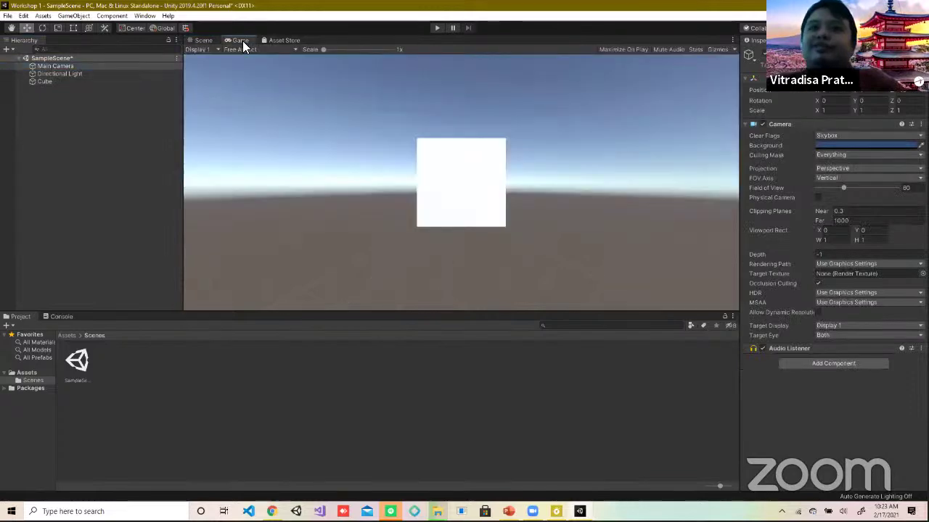
{"action": "left_click", "coordinate": [198, 41]}
{"action": "left_click", "coordinate": [526, 207]}
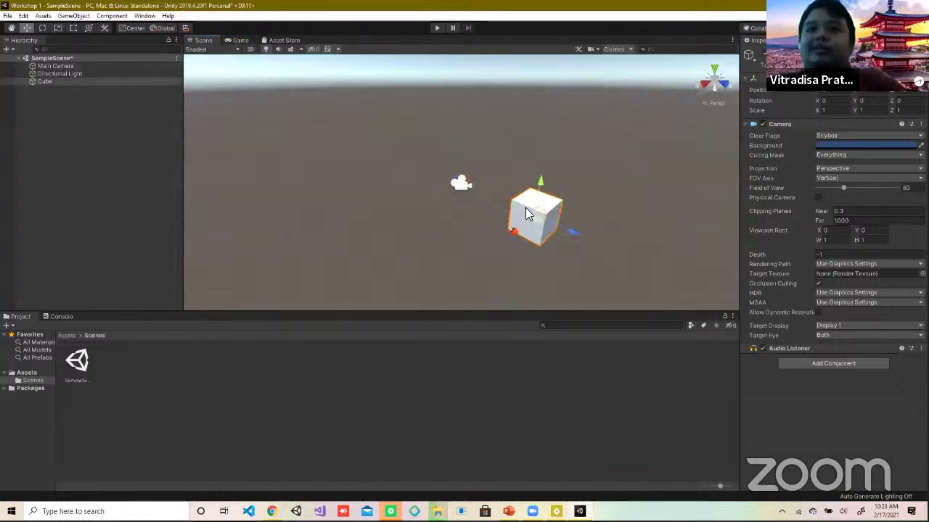
{"action": "left_click_drag", "start_coordinate": [541, 178], "coordinate": [536, 150]}
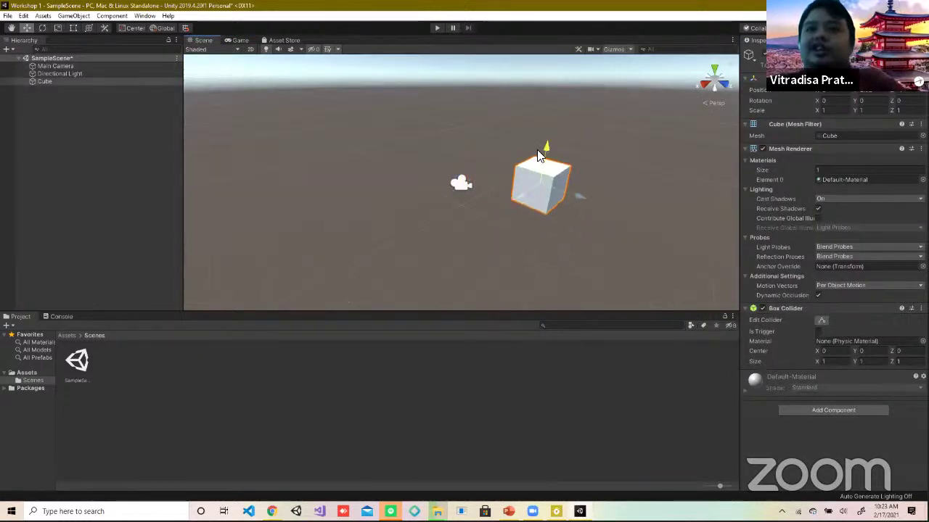
{"action": "left_click", "coordinate": [241, 41]}
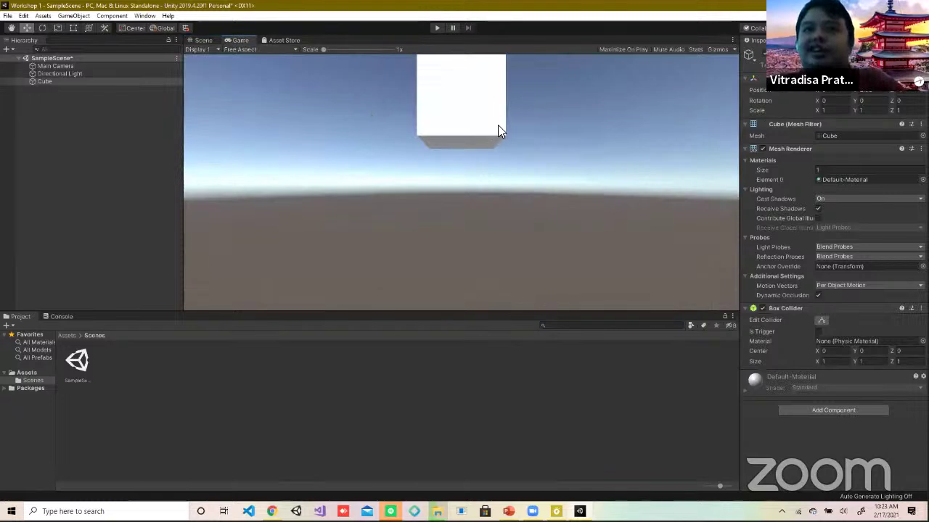
{"action": "left_click", "coordinate": [202, 41]}
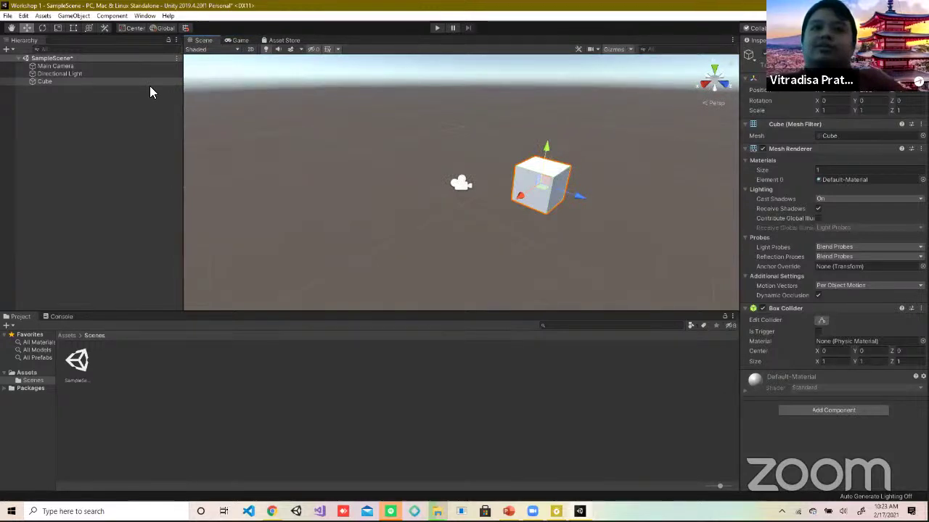
{"action": "left_click", "coordinate": [136, 193]}
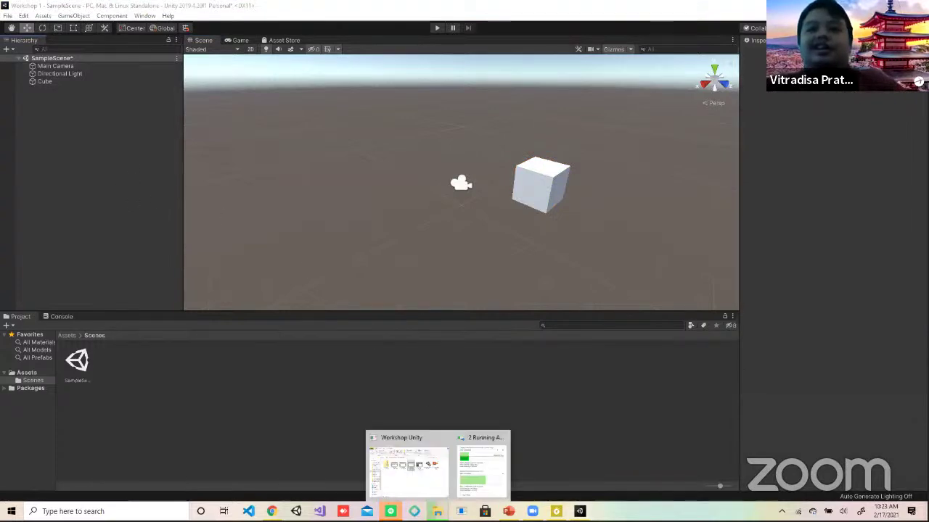
Step: Navigate File Explorer back to D:\workshop unity and select asset kota.zip
{"action": "left_click", "coordinate": [438, 511]}
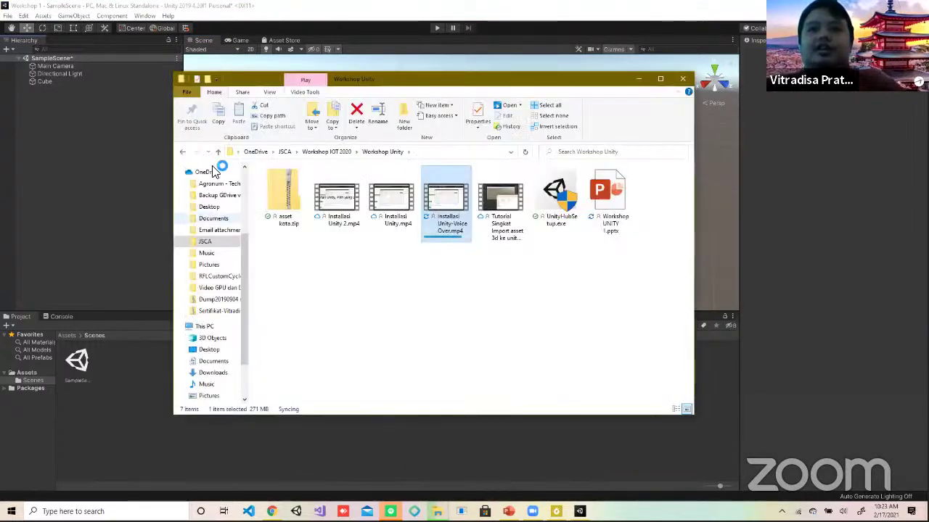
{"action": "left_click", "coordinate": [183, 152]}
{"action": "left_click", "coordinate": [183, 152]}
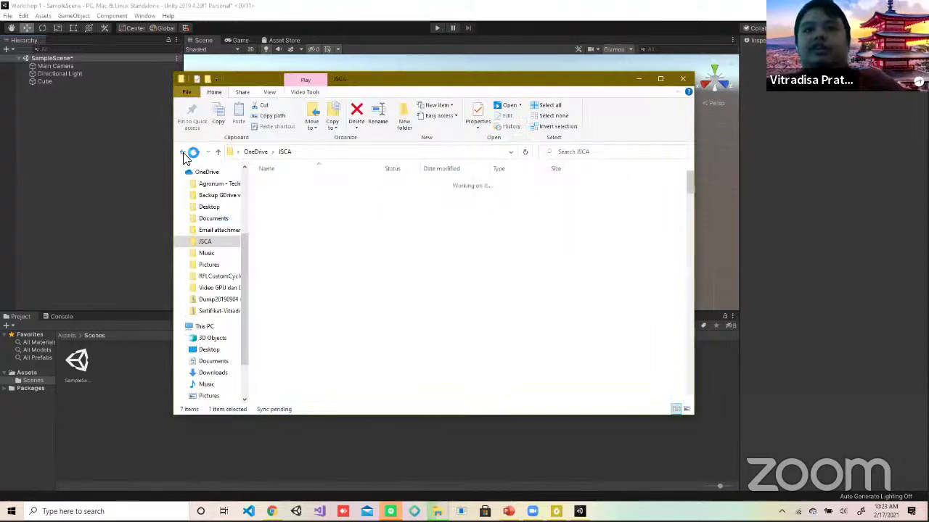
{"action": "left_click", "coordinate": [183, 152]}
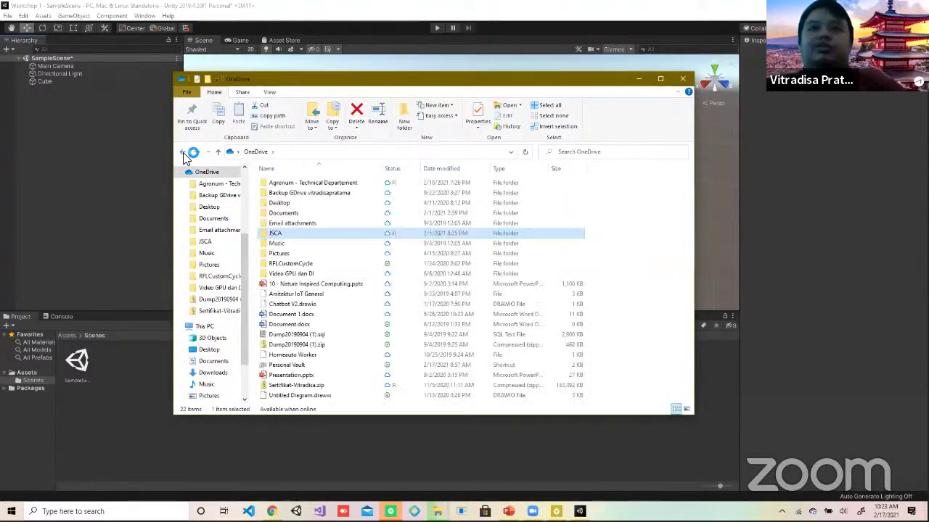
{"action": "left_click", "coordinate": [183, 151]}
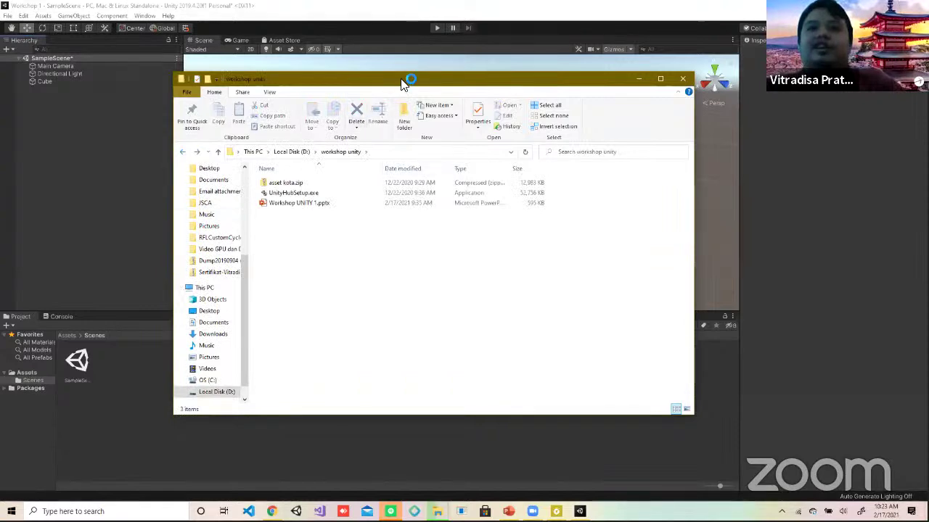
{"action": "left_click_drag", "start_coordinate": [391, 85], "coordinate": [247, 137]}
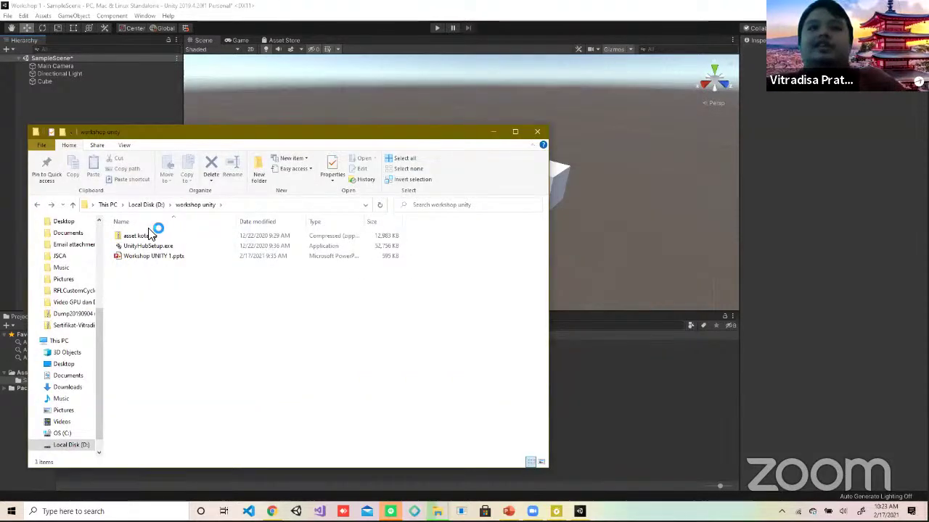
{"action": "left_click", "coordinate": [148, 237]}
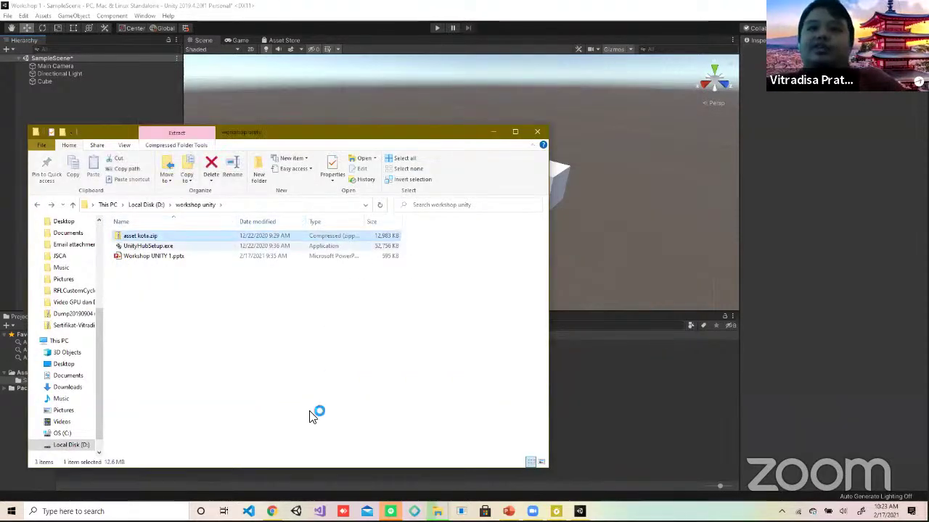
{"action": "mouse_move", "coordinate": [271, 511]}
{"action": "left_click", "coordinate": [272, 468]}
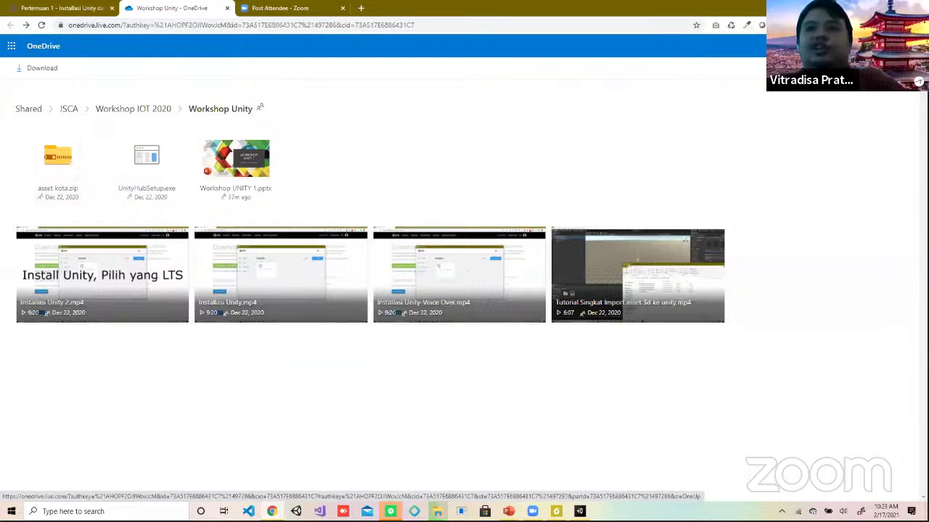
{"action": "key", "text": "alt+Tab"}
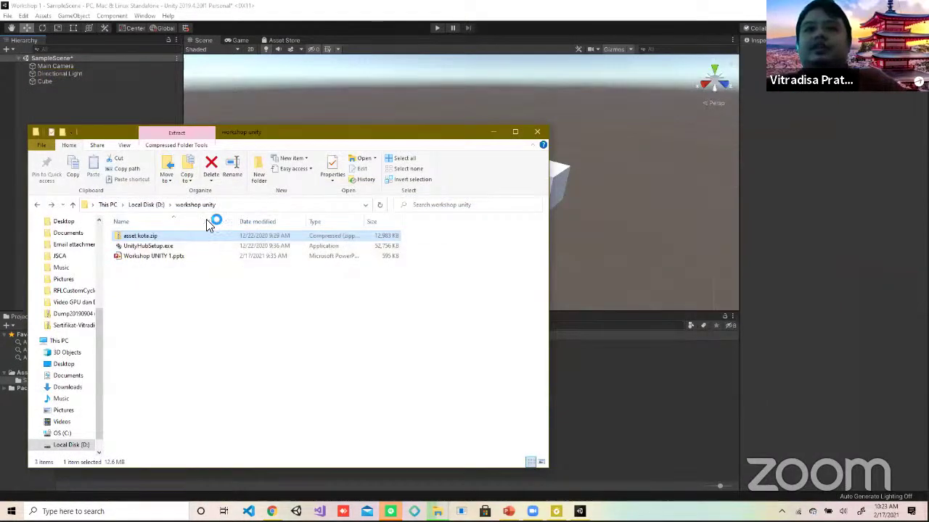
{"action": "double_click", "coordinate": [160, 239]}
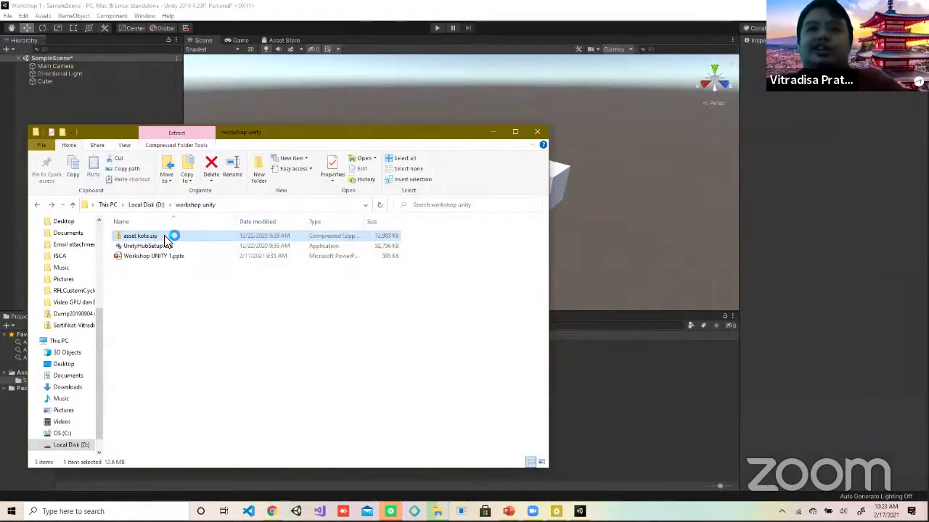
Step: Extract asset kota.zip with 7-Zip into an asset kota folder and open it
{"action": "right_click", "coordinate": [165, 239]}
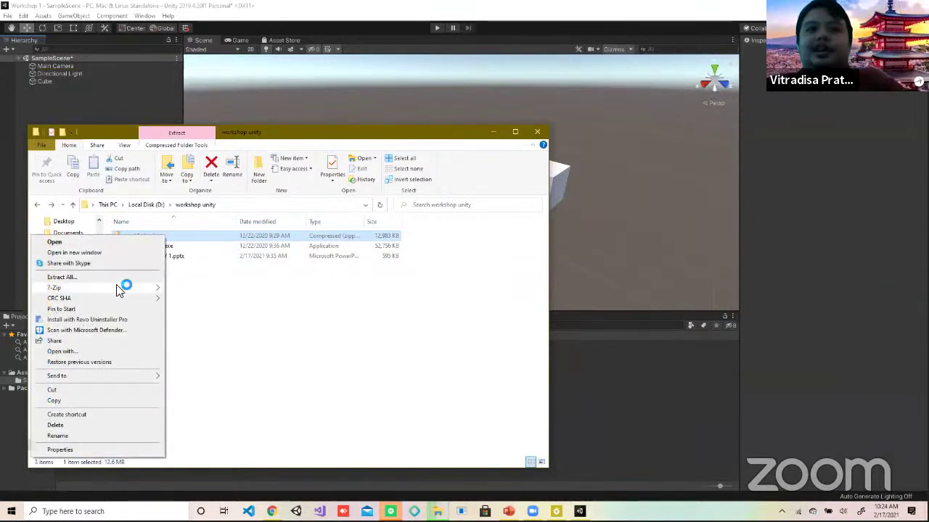
{"action": "mouse_move", "coordinate": [122, 290]}
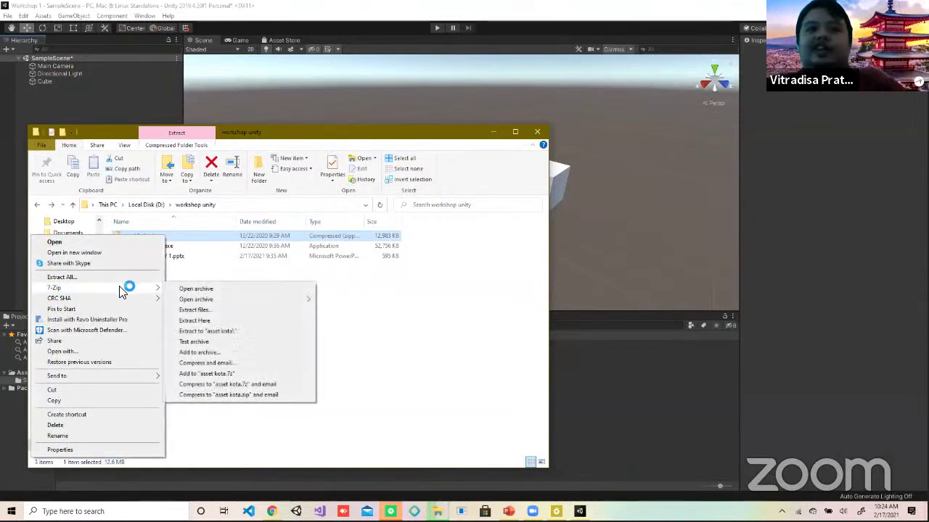
{"action": "left_click", "coordinate": [240, 333]}
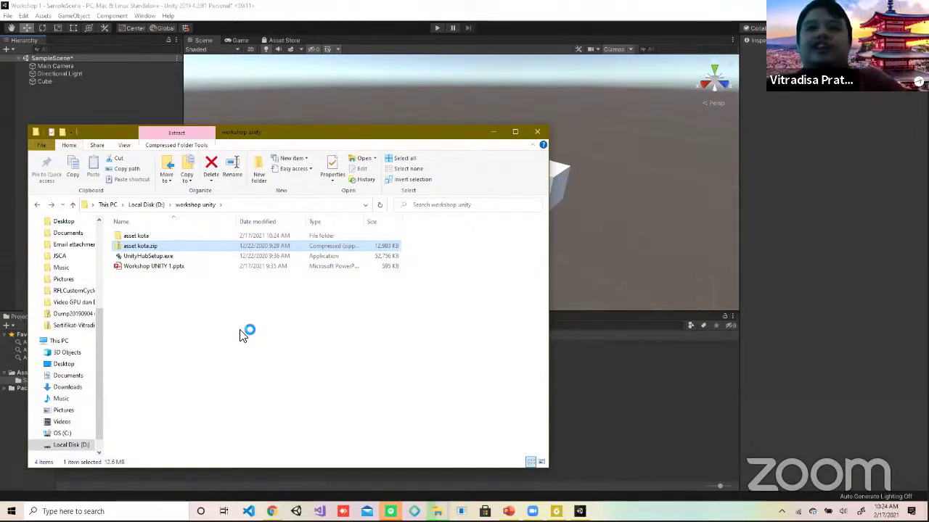
{"action": "double_click", "coordinate": [176, 237]}
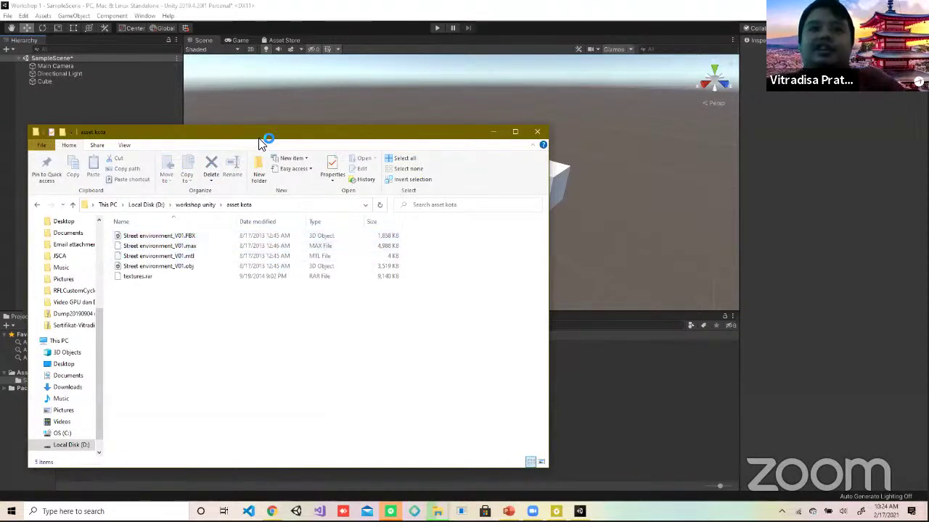
{"action": "left_click_drag", "start_coordinate": [265, 141], "coordinate": [547, 111]}
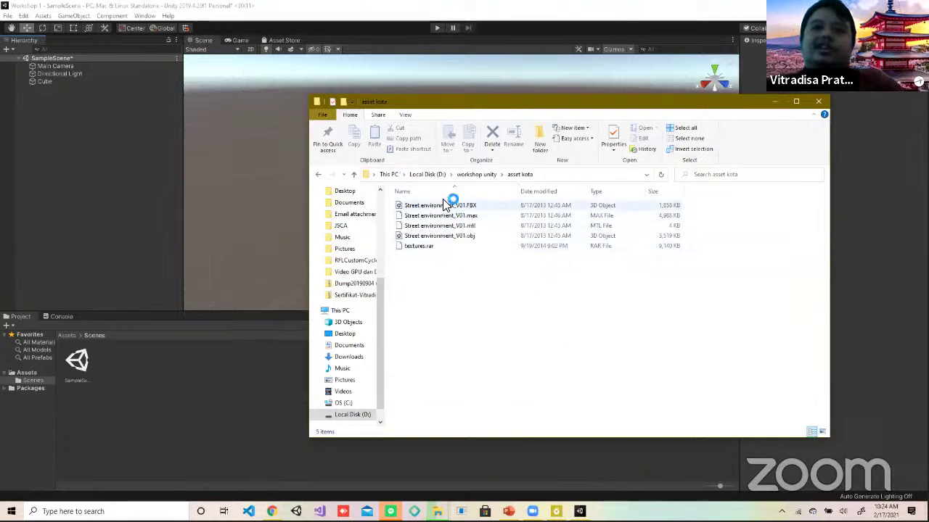
Step: Create a folder named Models under the project's Assets via Create > Folder
{"action": "left_click", "coordinate": [28, 373]}
{"action": "right_click", "coordinate": [167, 411]}
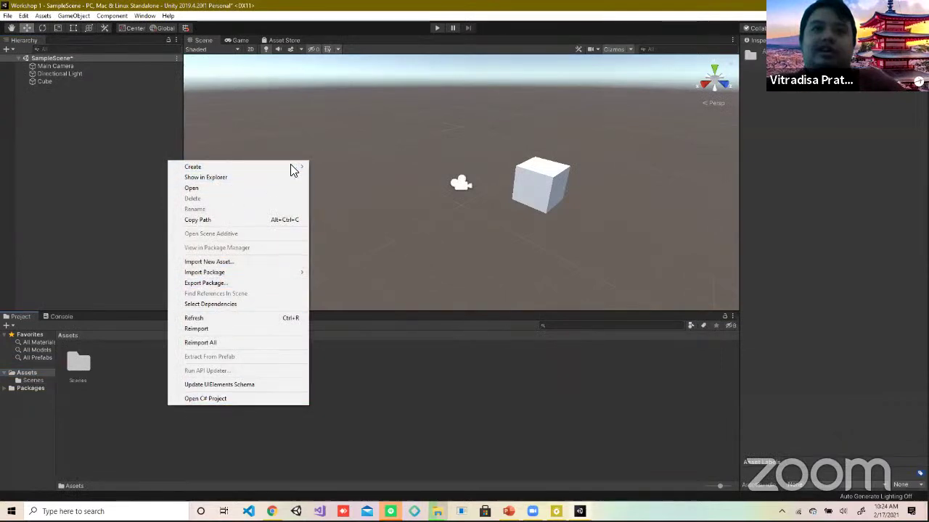
{"action": "mouse_move", "coordinate": [291, 167]}
{"action": "left_click", "coordinate": [347, 148]}
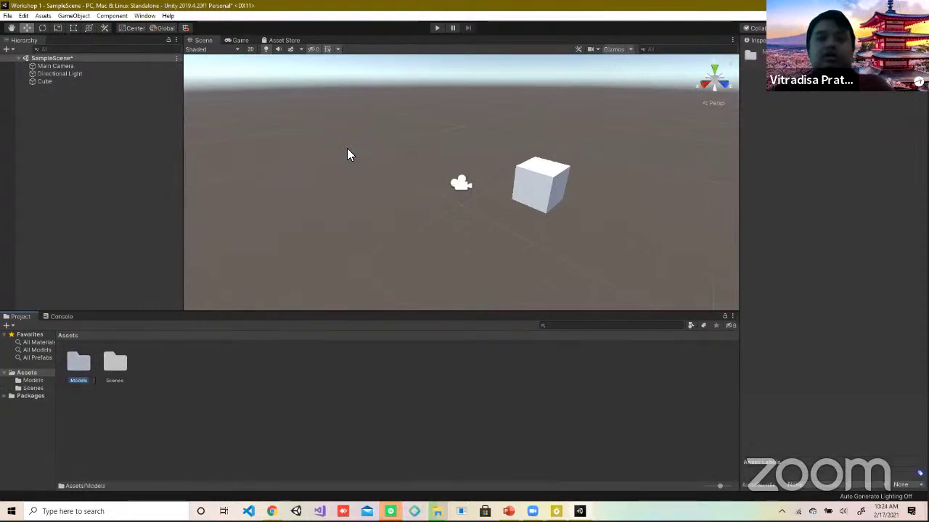
{"action": "key", "text": "Return"}
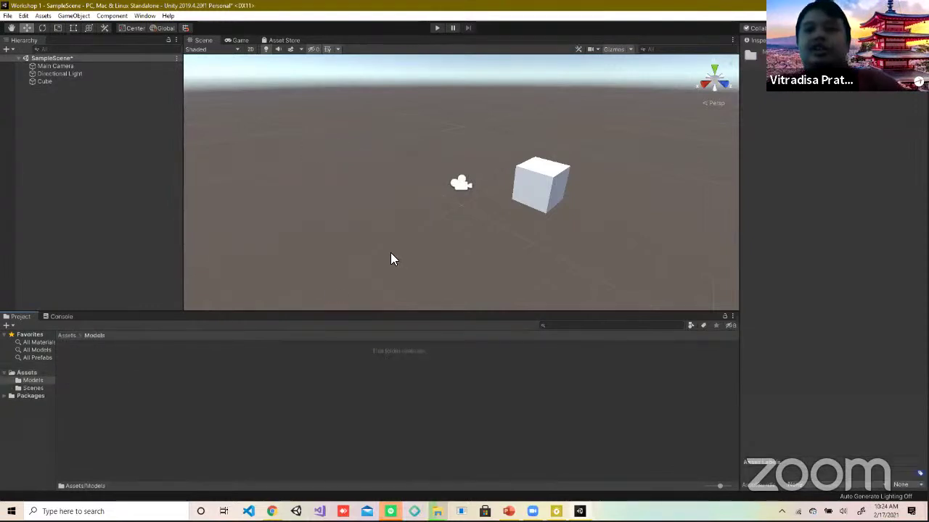
{"action": "key", "text": "alt+Tab"}
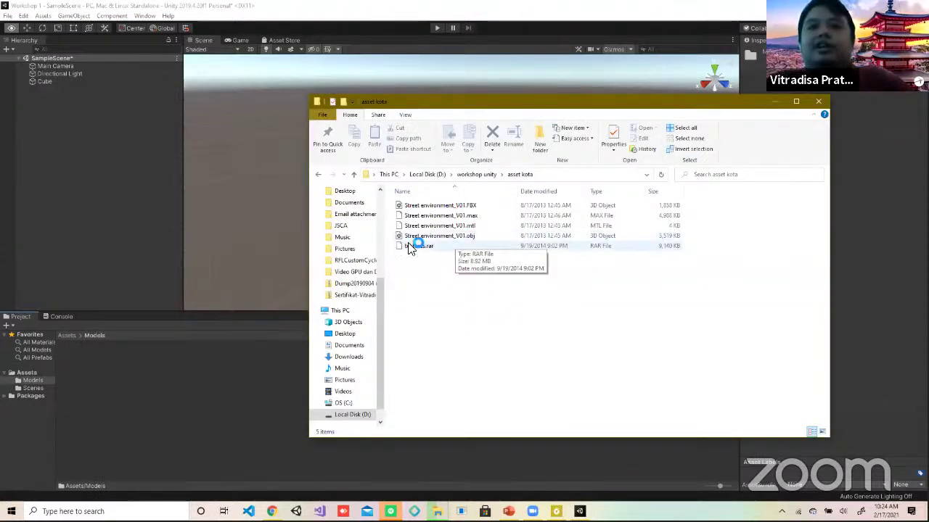
Step: Import Street environment_V01.FBX into Assets/Models by dragging it from Explorer
{"action": "left_click", "coordinate": [422, 207]}
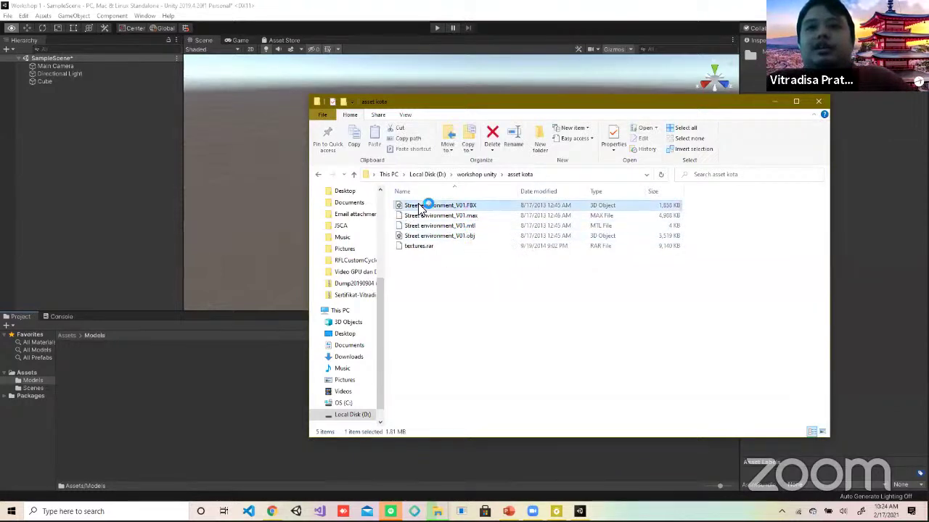
{"action": "left_click", "coordinate": [469, 235]}
{"action": "left_click_drag", "start_coordinate": [465, 207], "coordinate": [135, 404]}
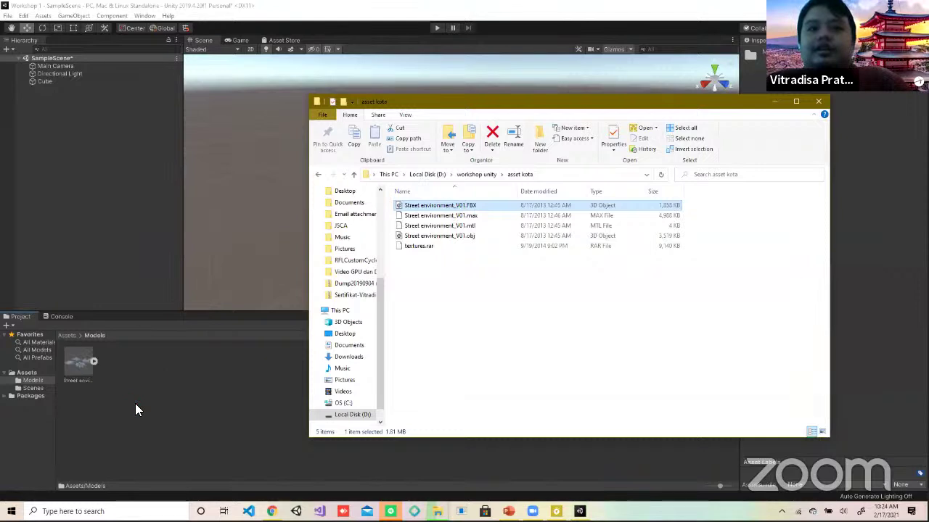
{"action": "left_click", "coordinate": [169, 402]}
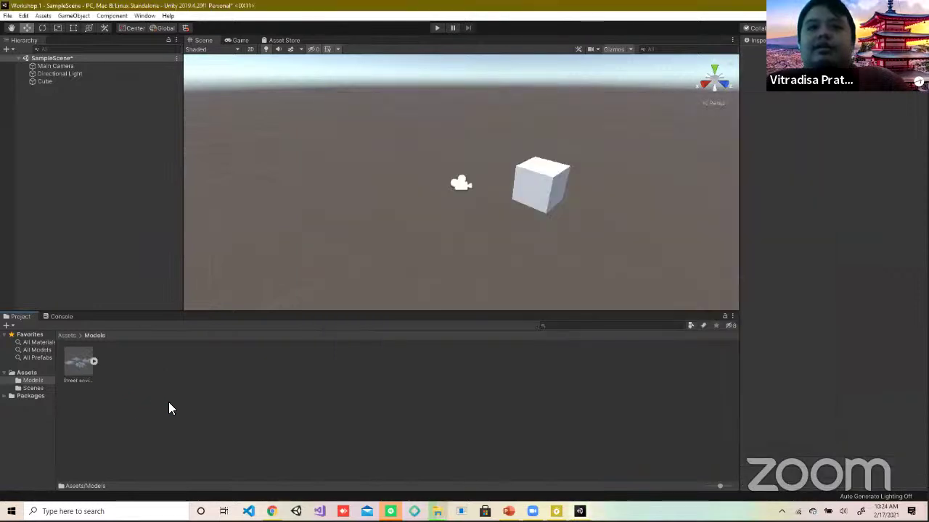
Step: Place the imported Street environment_V01 model into the SampleScene Hierarchy around the cube
{"action": "left_click", "coordinate": [93, 361]}
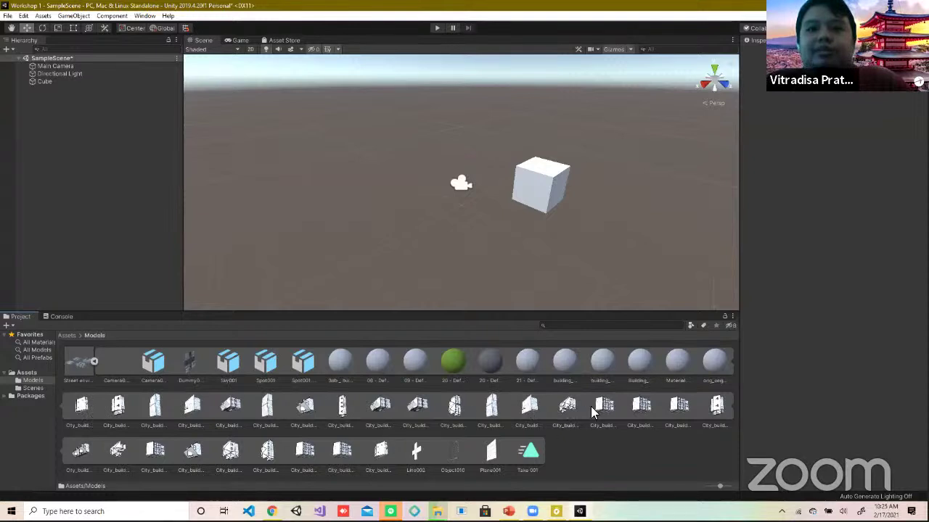
{"action": "left_click", "coordinate": [94, 362]}
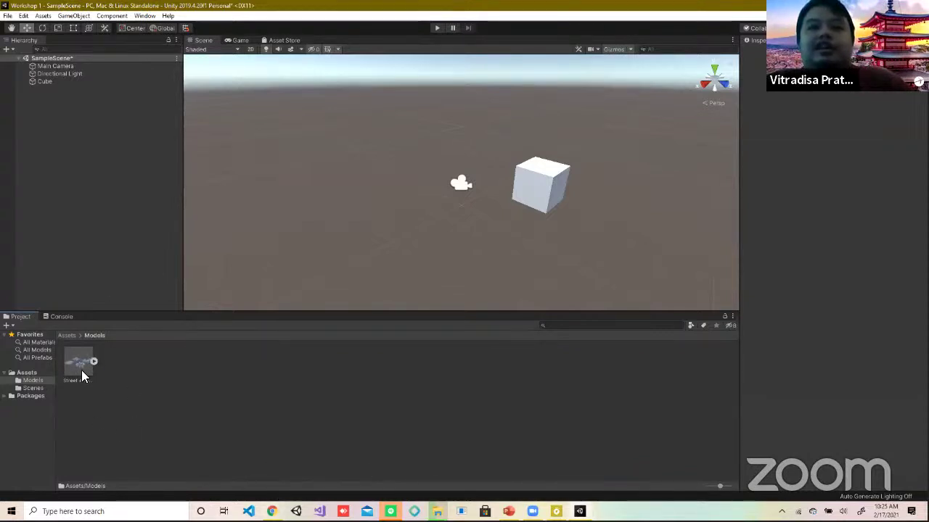
{"action": "left_click_drag", "start_coordinate": [80, 371], "coordinate": [53, 104]}
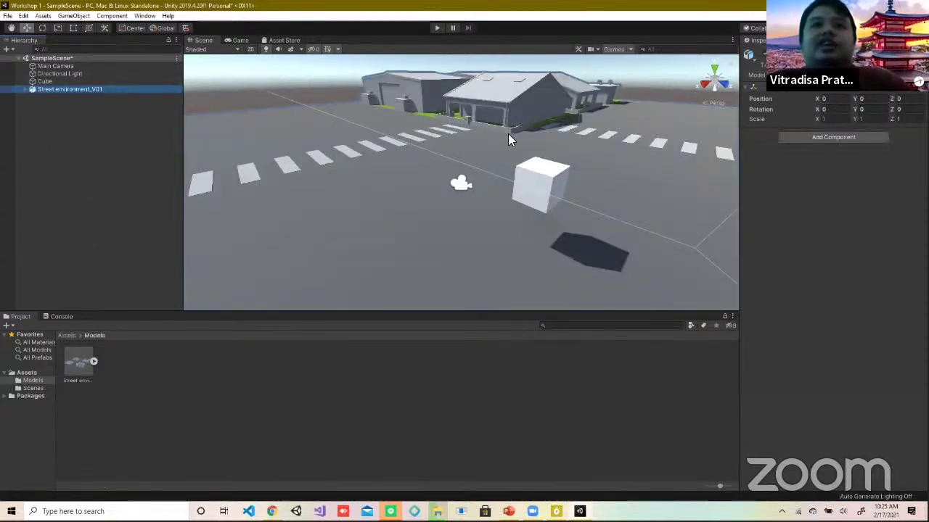
Step: Frame the whole street environment with F, then select City_building_038 near the intersection
{"action": "scroll", "coordinate": [324, 201], "scroll_direction": "down", "scroll_amount": 10}
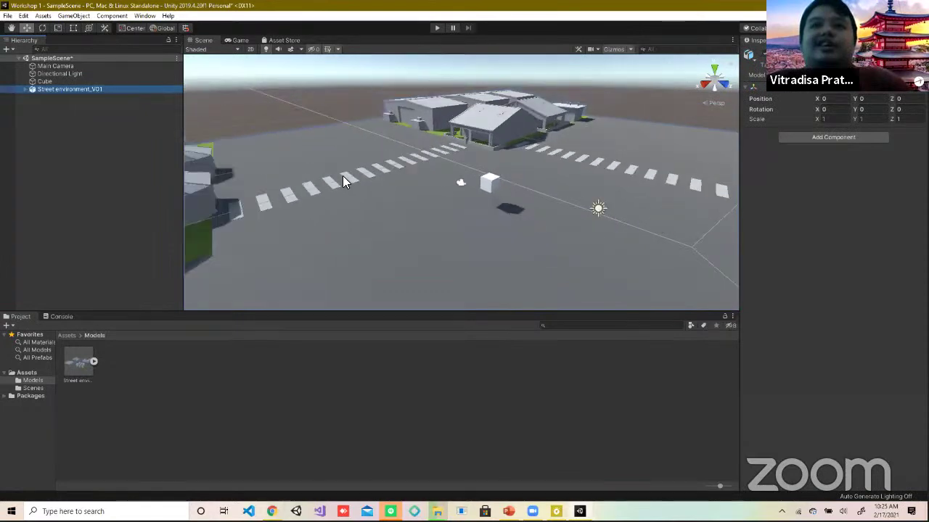
{"action": "right_click_drag", "start_coordinate": [344, 176], "coordinate": [408, 152]}
{"action": "key", "text": "f"}
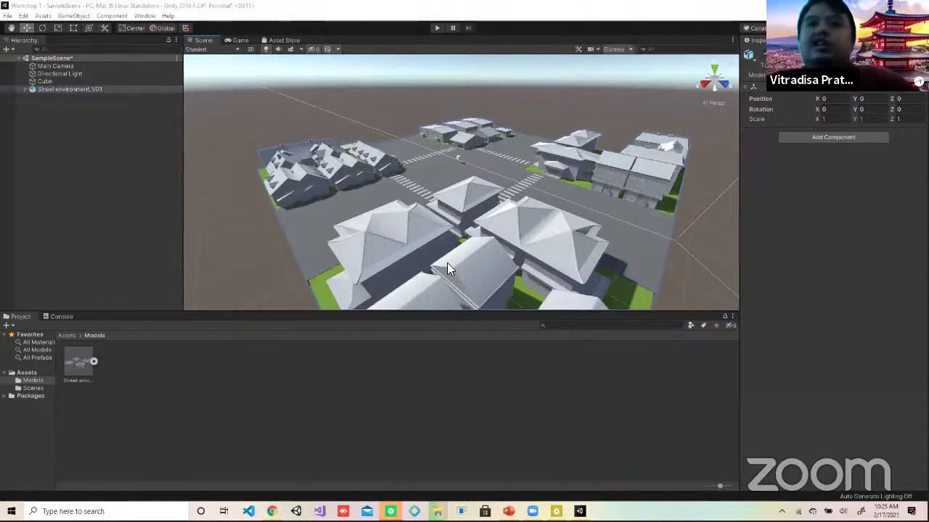
{"action": "scroll", "coordinate": [453, 153], "scroll_direction": "down", "scroll_amount": 6}
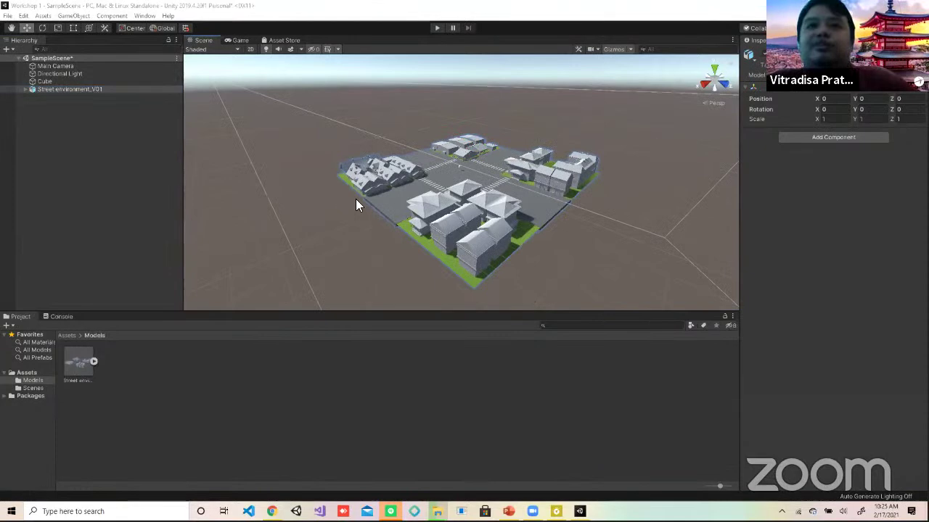
{"action": "left_click", "coordinate": [435, 215]}
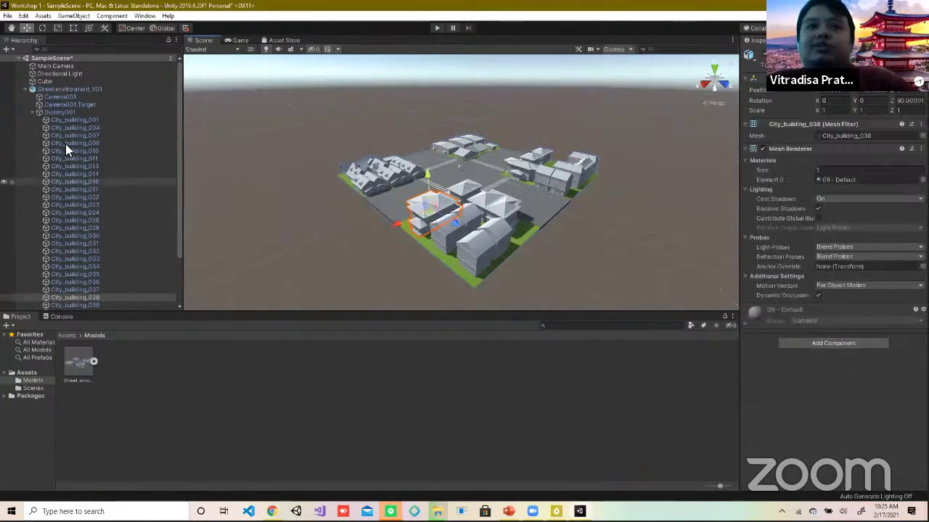
Step: Collapse the Dummy001 list, orbit the view and select City_building_014, the long roofed building
{"action": "left_click", "coordinate": [31, 113]}
{"action": "scroll", "coordinate": [360, 217], "scroll_direction": "up", "scroll_amount": 2}
{"action": "scroll", "coordinate": [403, 231], "scroll_direction": "up", "scroll_amount": 3}
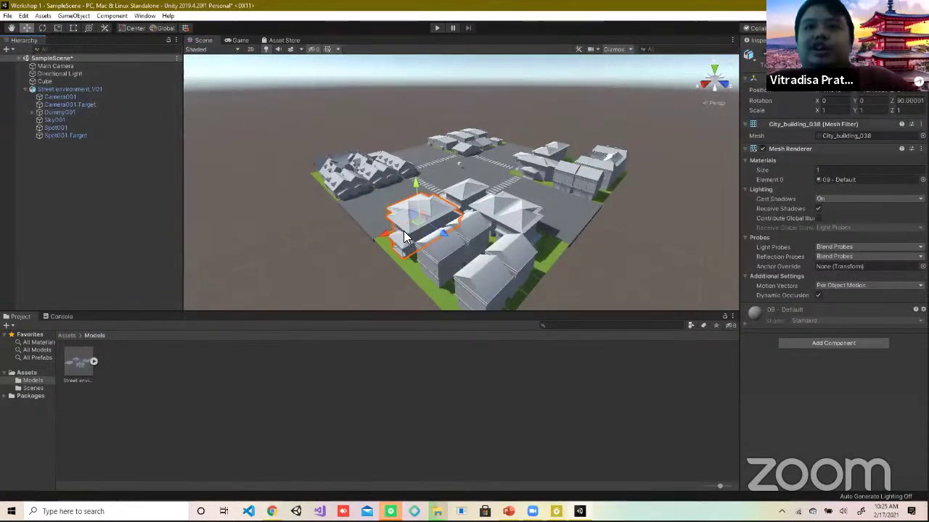
{"action": "left_click", "coordinate": [473, 203]}
{"action": "left_click", "coordinate": [473, 203]}
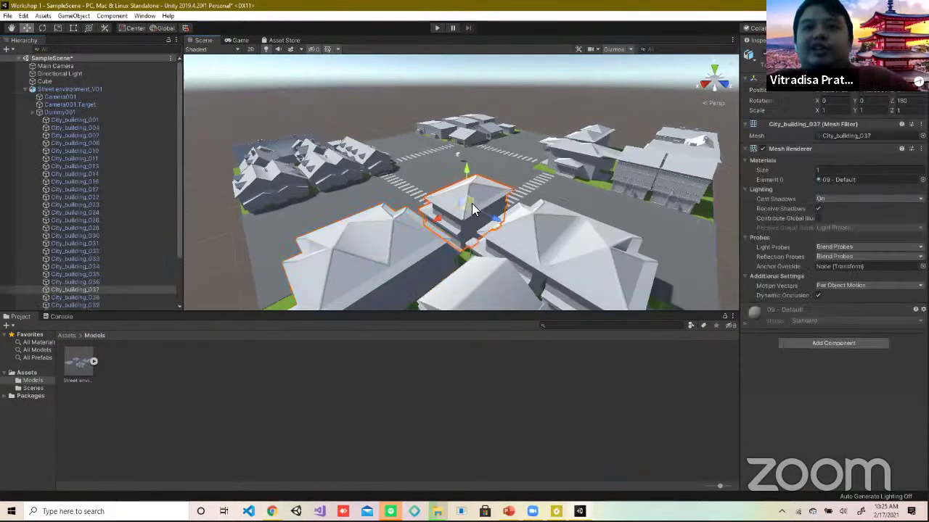
{"action": "left_click_drag", "start_coordinate": [473, 210], "coordinate": [496, 240]}
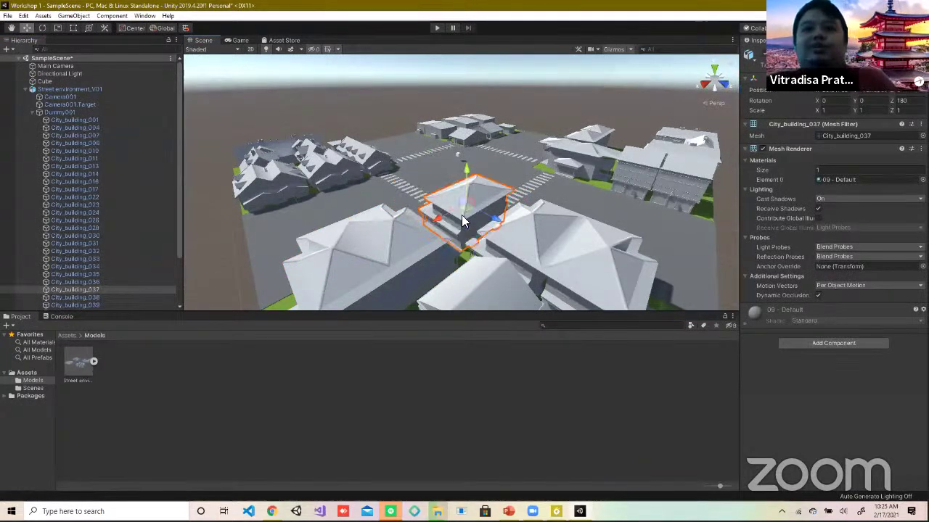
{"action": "right_click_drag", "start_coordinate": [357, 180], "coordinate": [435, 232]}
{"action": "left_click", "coordinate": [473, 225]}
{"action": "left_click", "coordinate": [436, 232]}
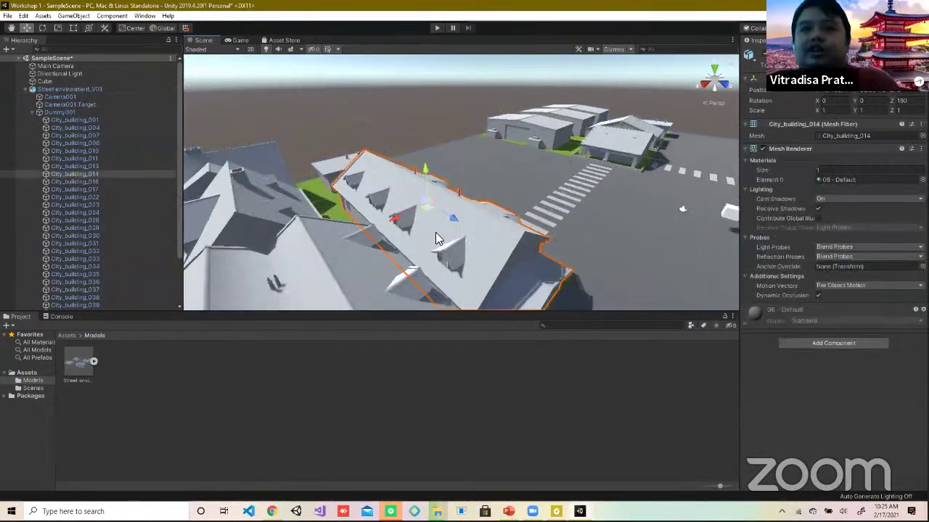
{"action": "left_click", "coordinate": [437, 231]}
{"action": "left_click", "coordinate": [437, 232]}
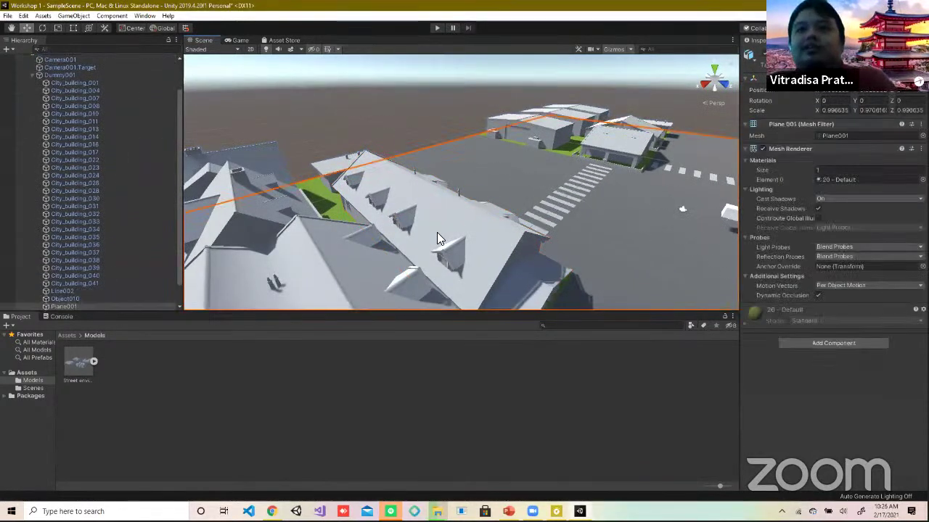
{"action": "left_click", "coordinate": [437, 232]}
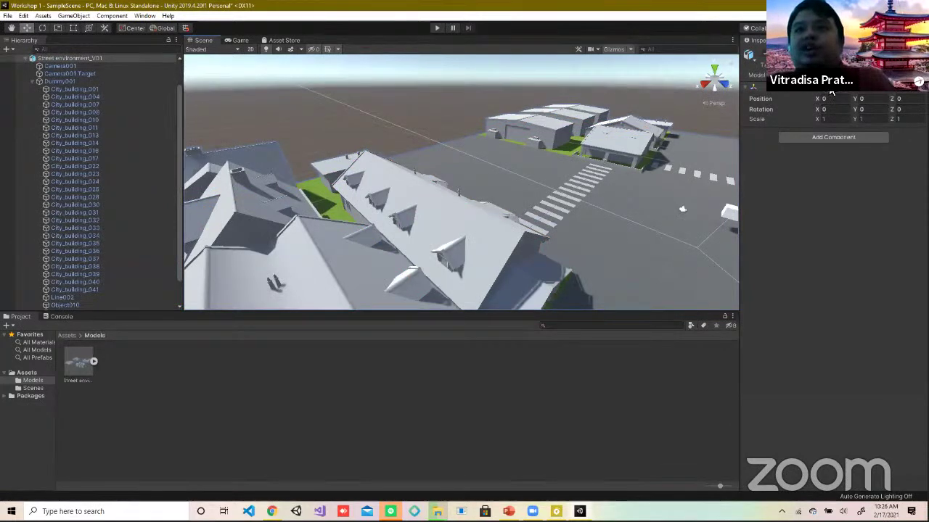
{"action": "left_click", "coordinate": [461, 229]}
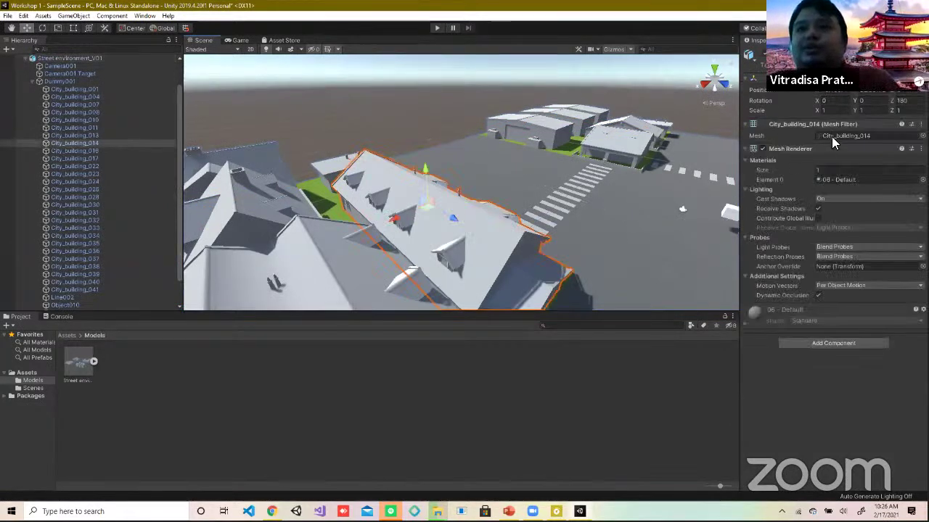
Step: Set City_building_014's Z rotation to 030, then change it to 180
{"action": "left_click", "coordinate": [905, 100]}
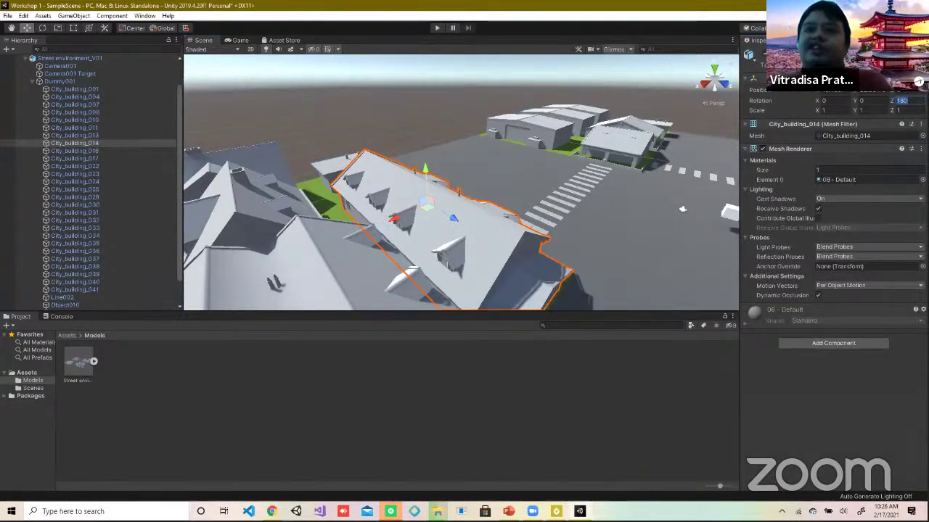
{"action": "type", "text": "0"}
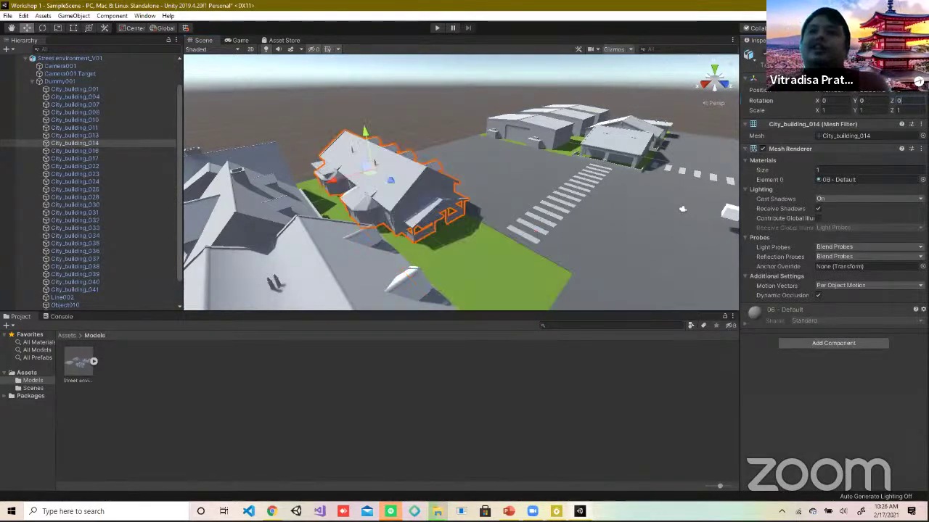
{"action": "type", "text": "30"}
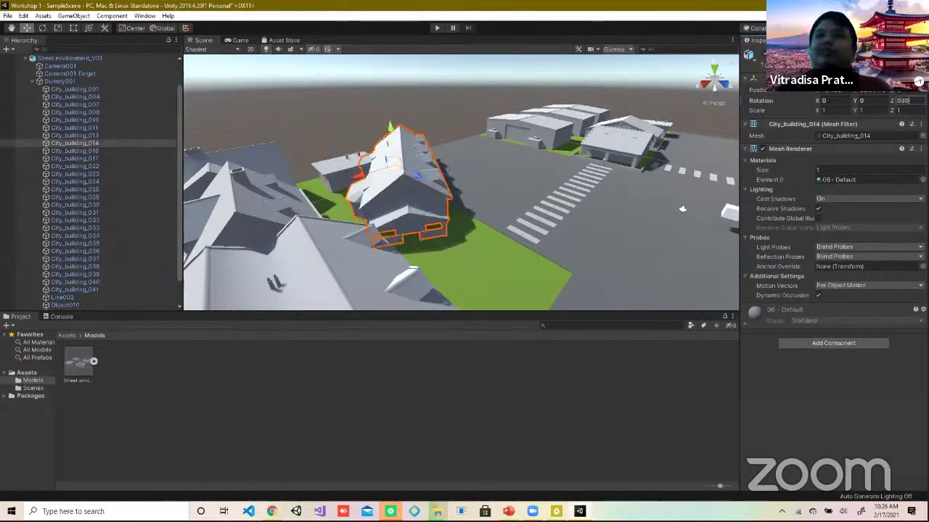
{"action": "key", "text": "BackSpace"}
{"action": "key", "text": "BackSpace"}
{"action": "key", "text": "BackSpace"}
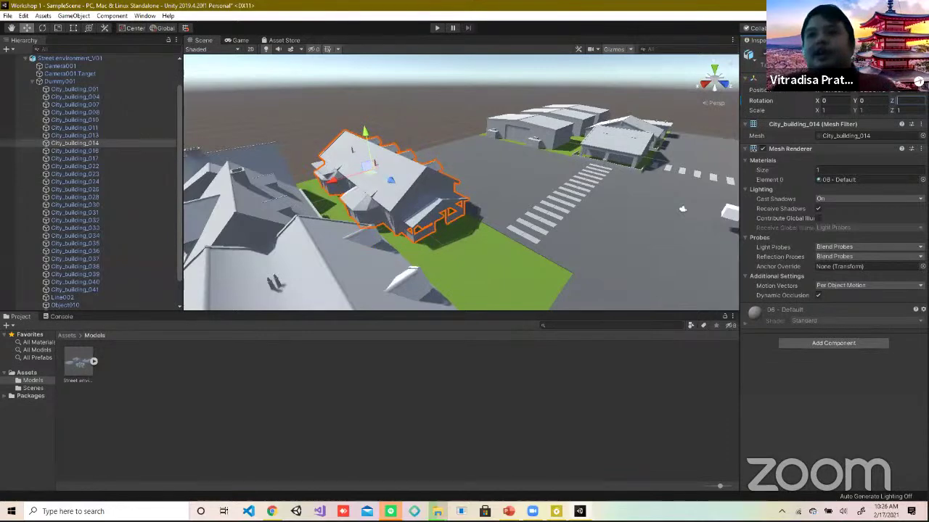
{"action": "type", "text": "180"}
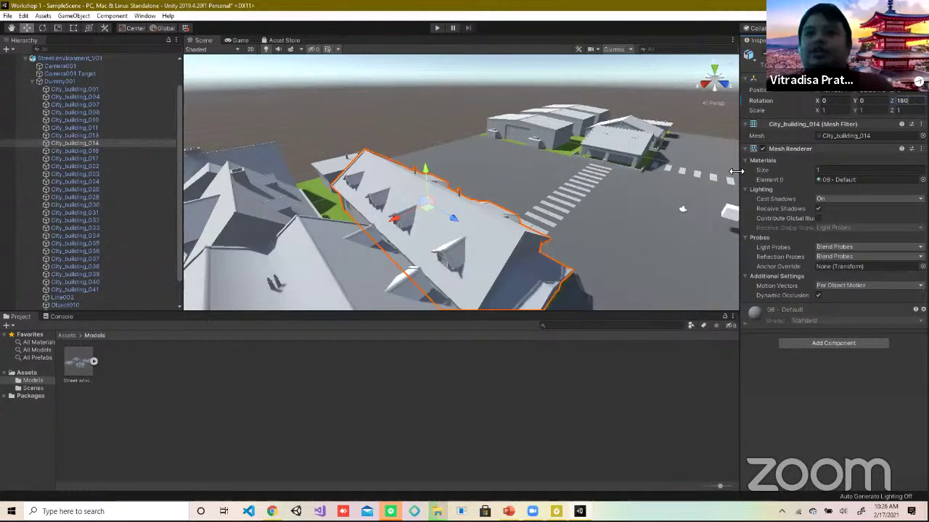
Step: Orbit and zoom around the crosswalk to a higher, wider view of City_building_037
{"action": "middle_click_drag", "start_coordinate": [624, 217], "coordinate": [472, 211]}
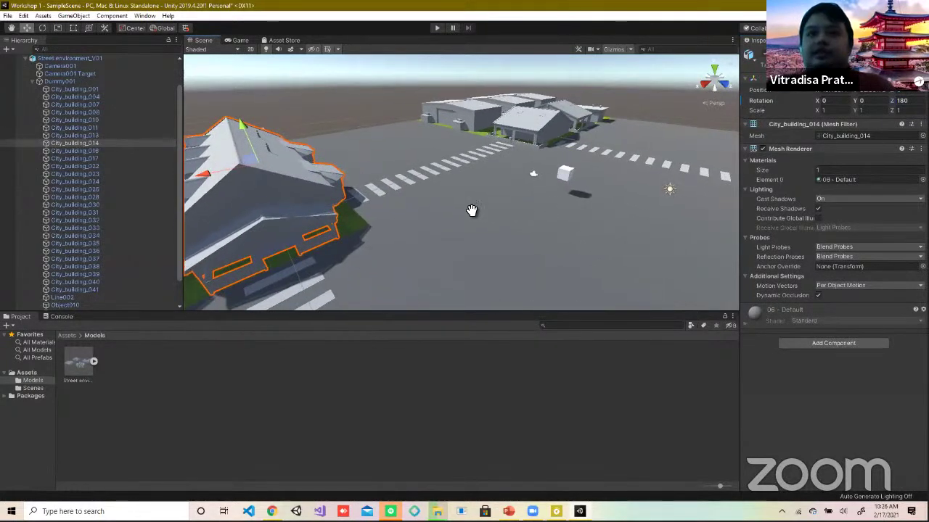
{"action": "left_click_drag", "start_coordinate": [472, 210], "coordinate": [384, 196], "text": "alt"}
{"action": "middle_click_drag", "start_coordinate": [384, 197], "coordinate": [449, 155]}
{"action": "scroll", "coordinate": [260, 228], "scroll_direction": "up", "scroll_amount": 5}
{"action": "scroll", "coordinate": [433, 134], "scroll_direction": "down", "scroll_amount": 10}
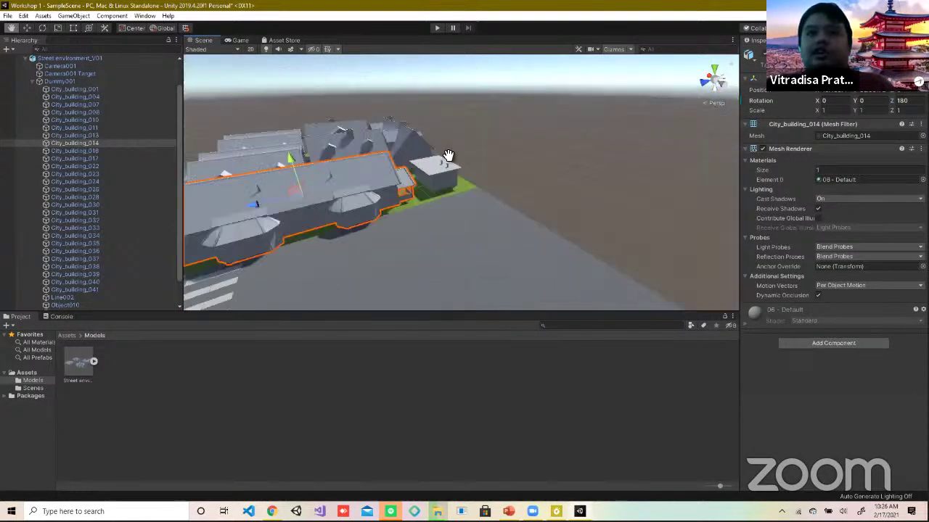
{"action": "left_click_drag", "start_coordinate": [449, 155], "coordinate": [505, 84], "text": "alt"}
{"action": "scroll", "coordinate": [462, 183], "scroll_direction": "down", "scroll_amount": 3}
{"action": "scroll", "coordinate": [386, 93], "scroll_direction": "up", "scroll_amount": 3}
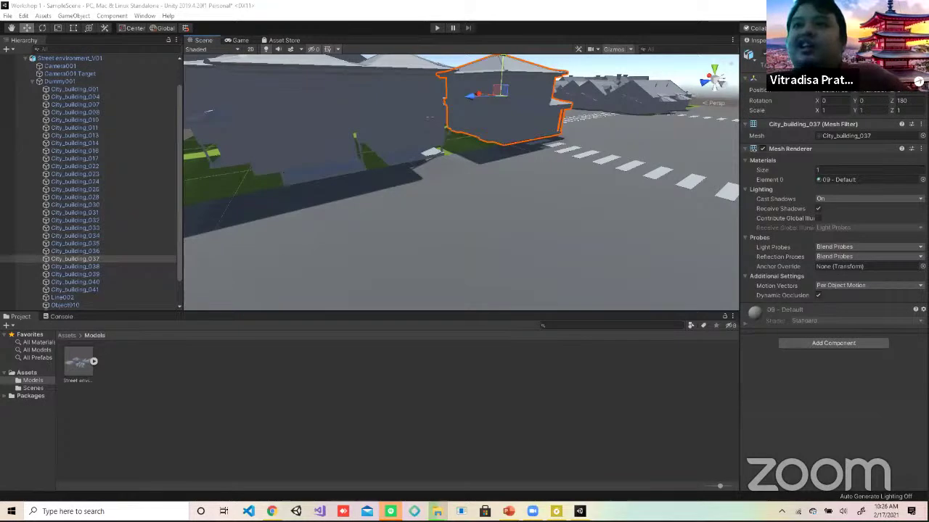
{"action": "scroll", "coordinate": [638, 127], "scroll_direction": "down", "scroll_amount": 2}
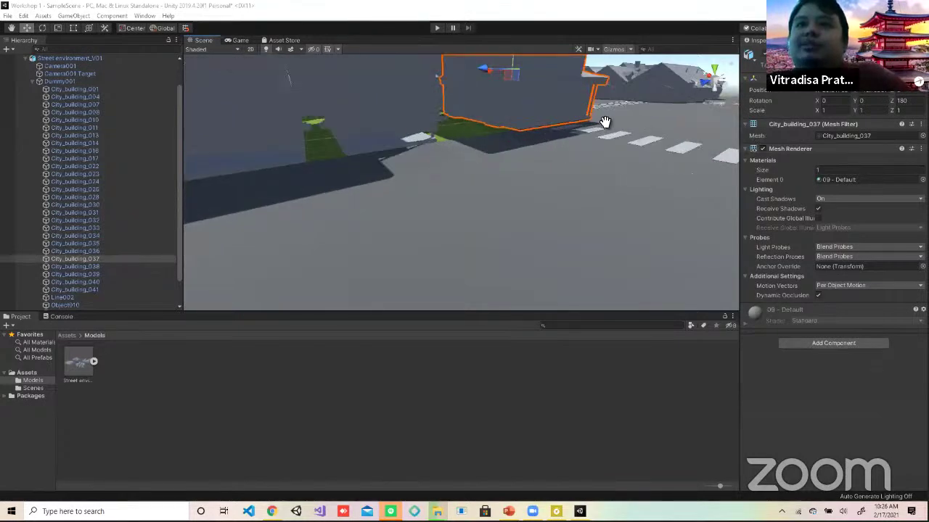
{"action": "middle_click_drag", "start_coordinate": [576, 213], "coordinate": [556, 182]}
{"action": "scroll", "coordinate": [557, 182], "scroll_direction": "down", "scroll_amount": 3}
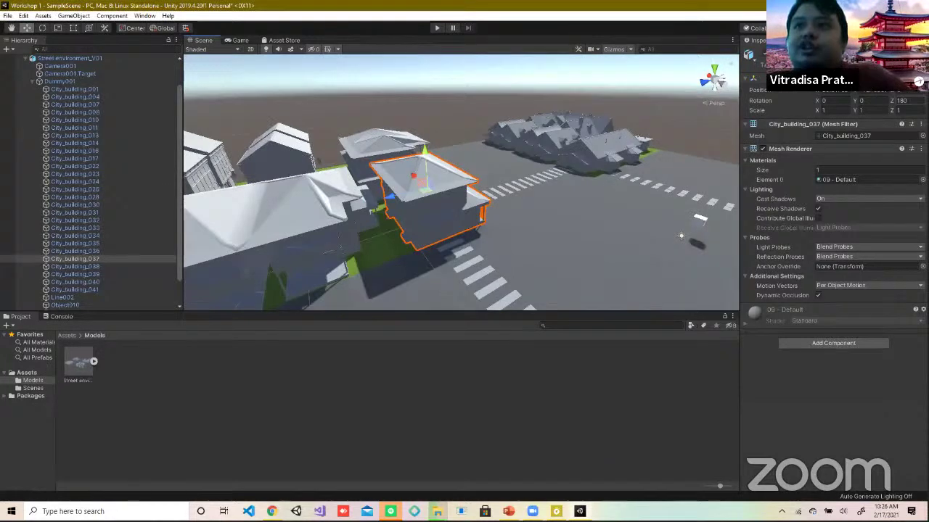
Step: Lift City_building_037 up along its Y axis, then undo the move
{"action": "key", "text": "Return"}
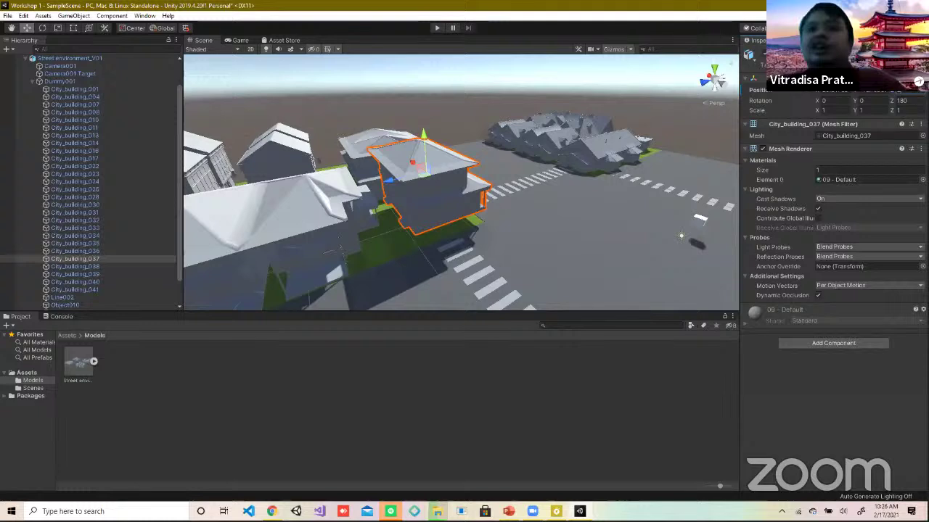
{"action": "left_click_drag", "start_coordinate": [423, 138], "coordinate": [418, 64]}
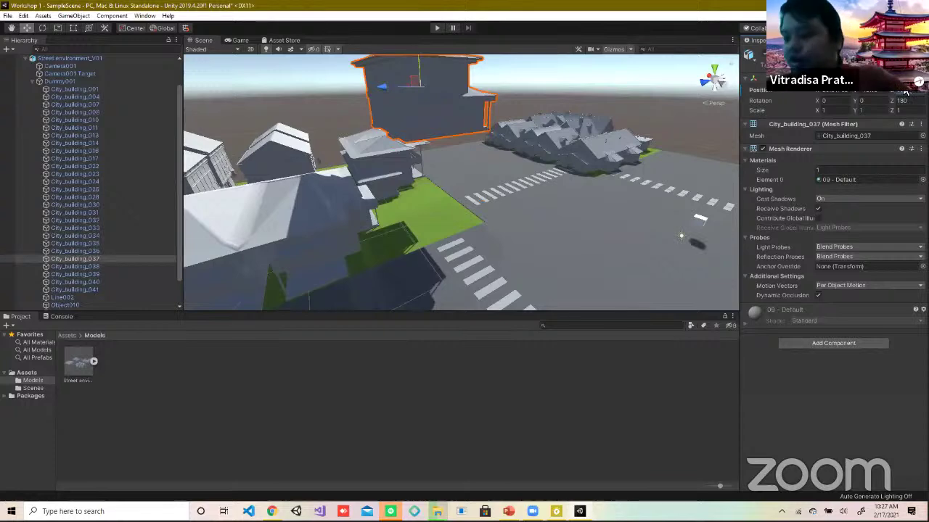
{"action": "key", "text": "ctrl+z"}
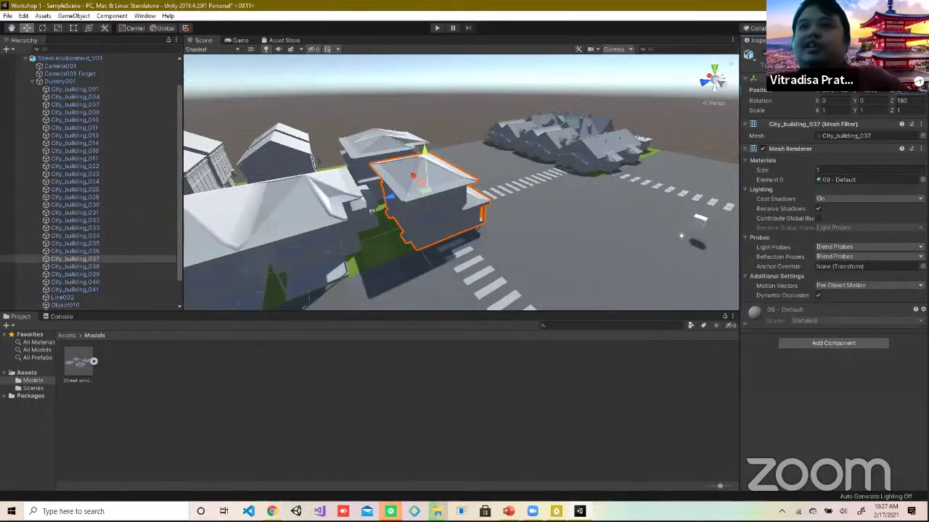
Step: Orbit the view, then enter 200 and retype 180 in City_building_037's Z rotation
{"action": "scroll", "coordinate": [547, 187], "scroll_direction": "down", "scroll_amount": 1}
{"action": "middle_click_drag", "start_coordinate": [547, 186], "coordinate": [544, 155]}
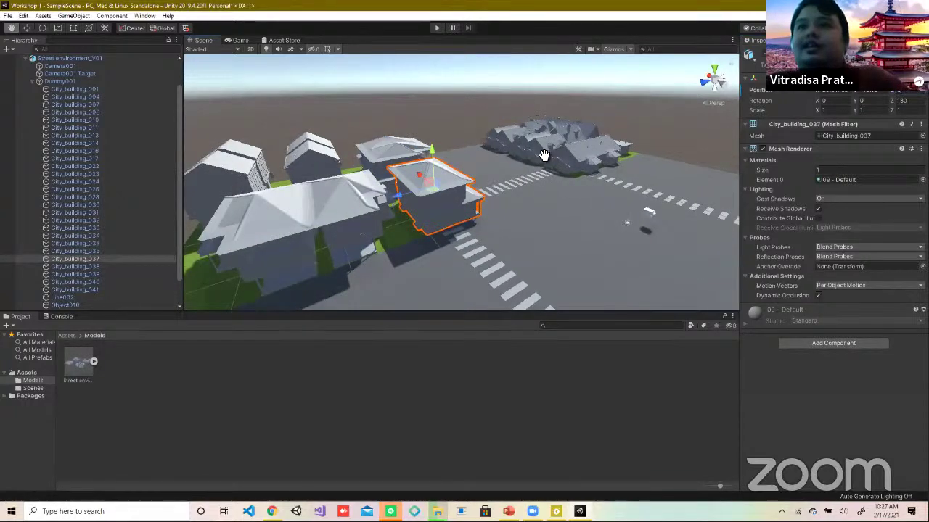
{"action": "left_click_drag", "start_coordinate": [544, 155], "coordinate": [490, 178], "text": "alt"}
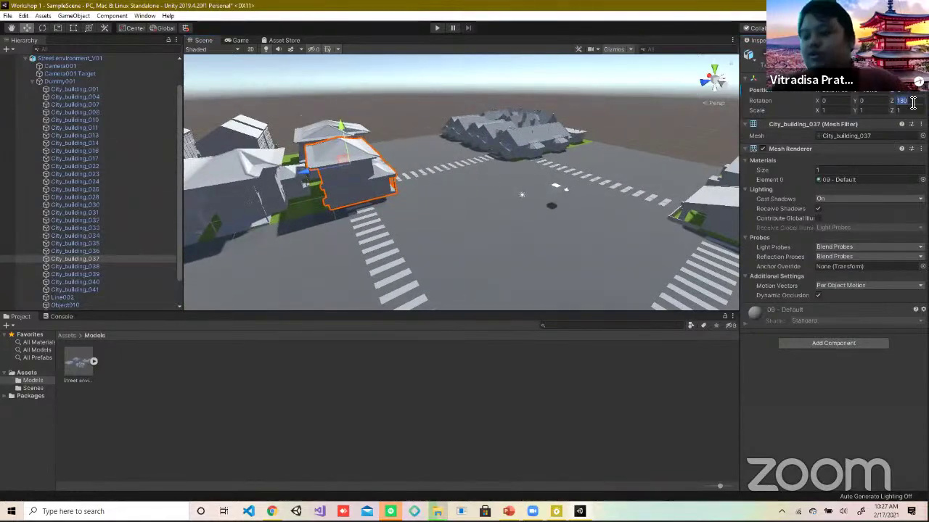
{"action": "type", "text": "200"}
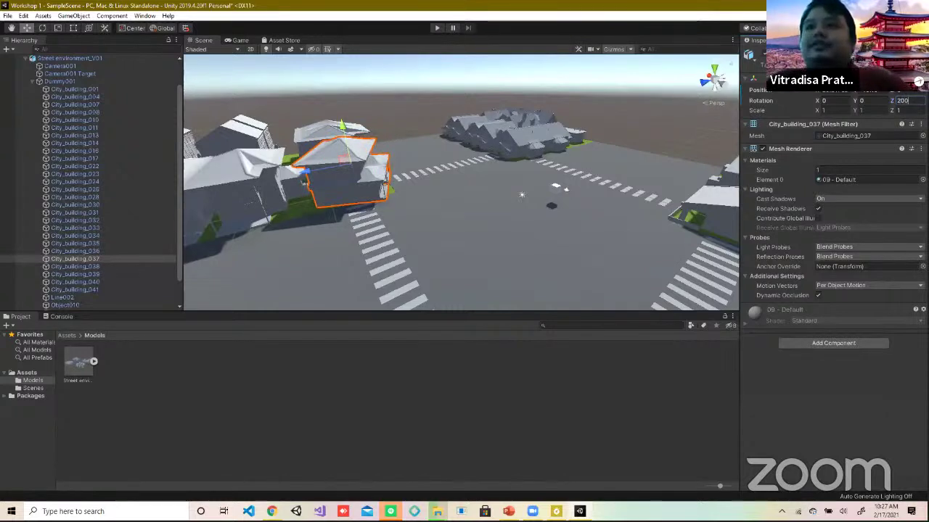
{"action": "double_click", "coordinate": [902, 101]}
{"action": "type", "text": "180"}
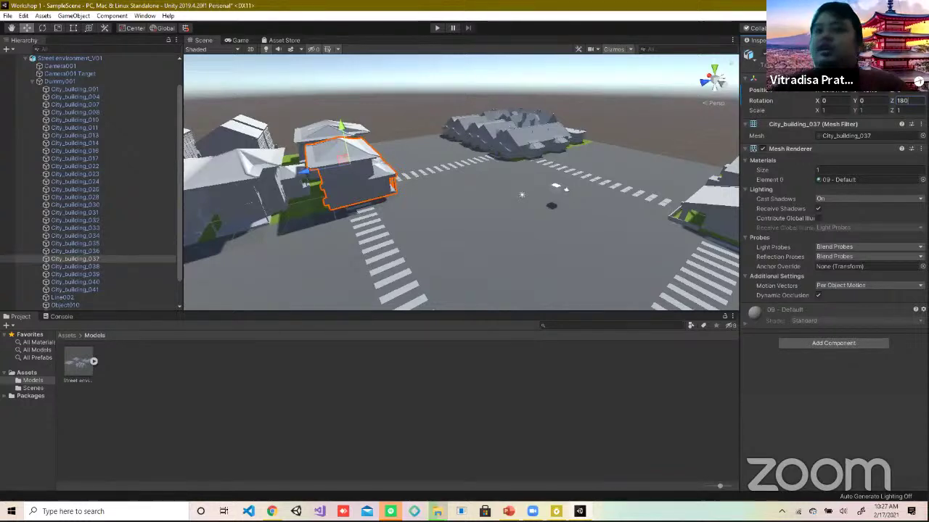
Step: Scale City_building_037 to 2 on X, Y and Z, then undo back to 1
{"action": "left_click", "coordinate": [849, 111]}
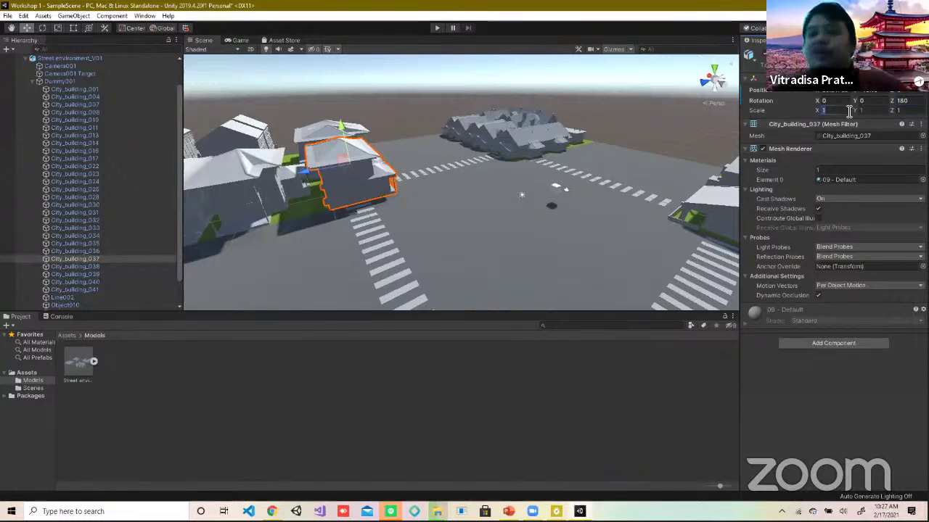
{"action": "type", "text": "2"}
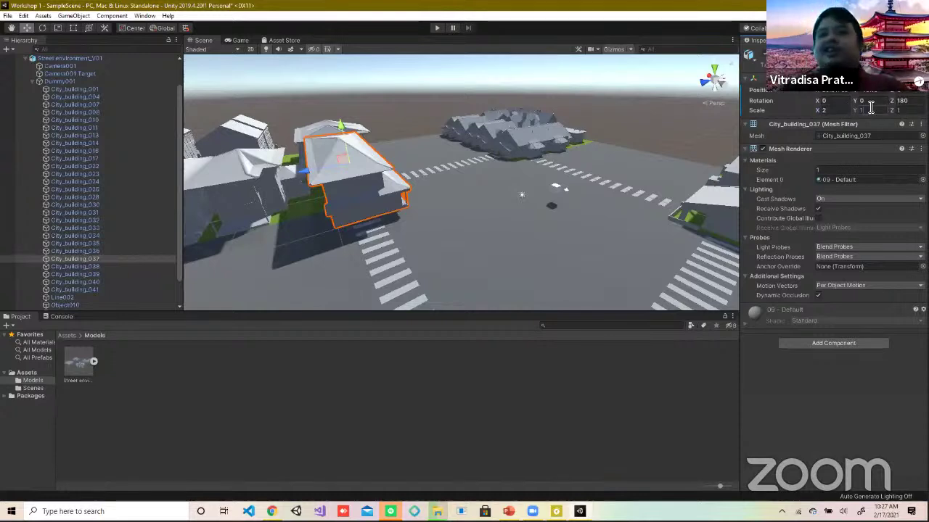
{"action": "left_click", "coordinate": [871, 109]}
{"action": "type", "text": "2"}
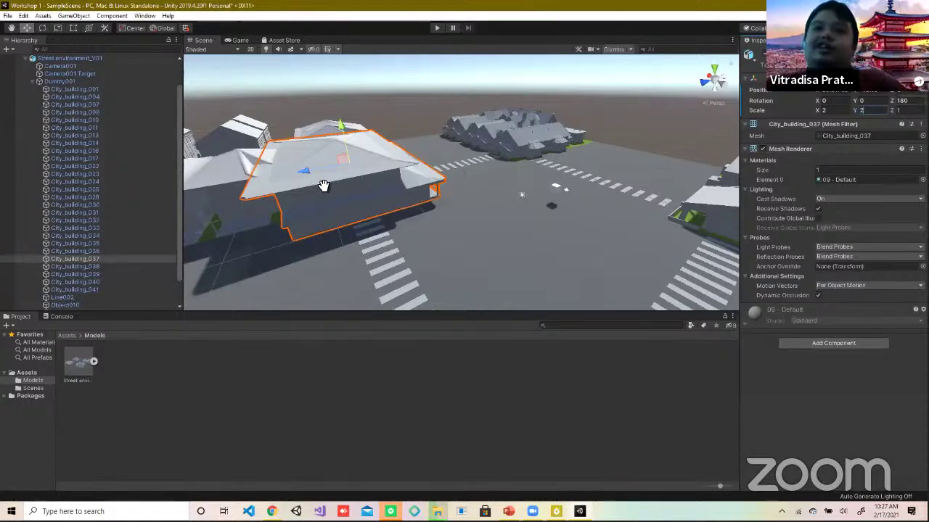
{"action": "key", "text": "Tab"}
{"action": "type", "text": "2"}
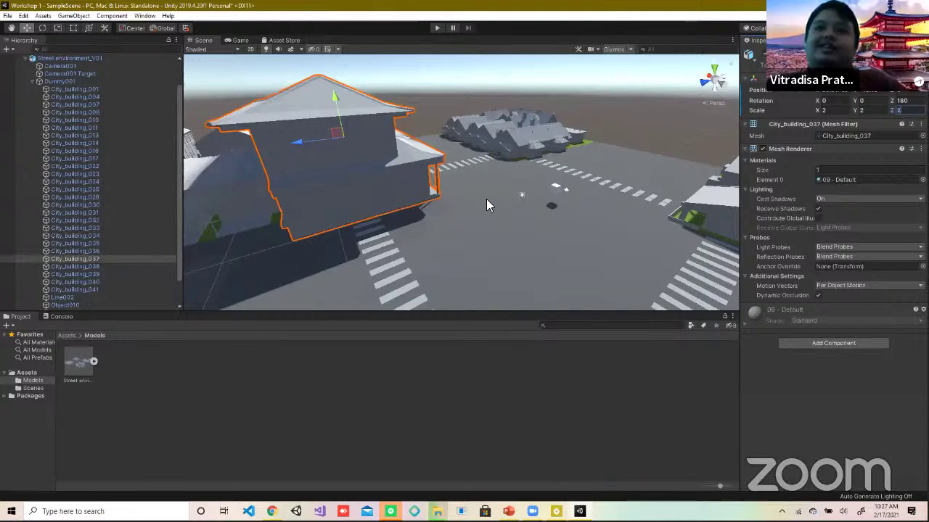
{"action": "type", "text": "f"}
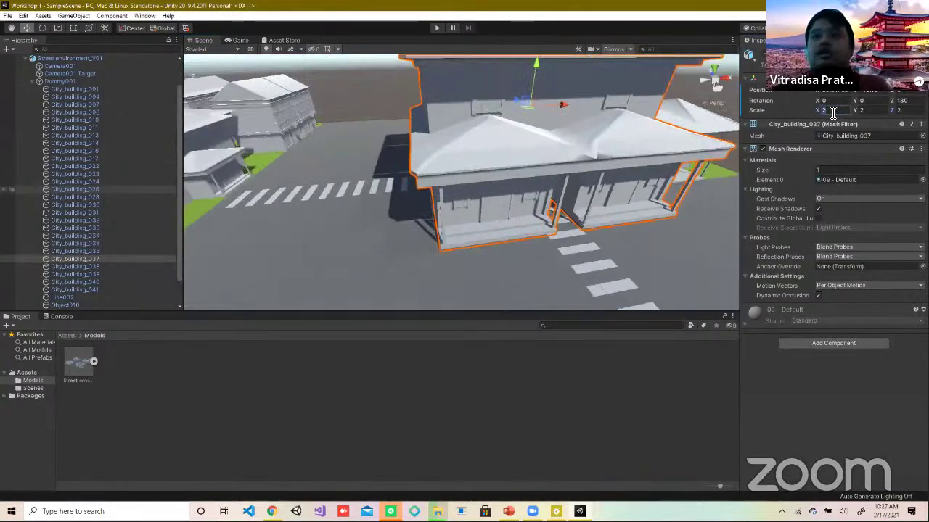
{"action": "key", "text": "ctrl+z"}
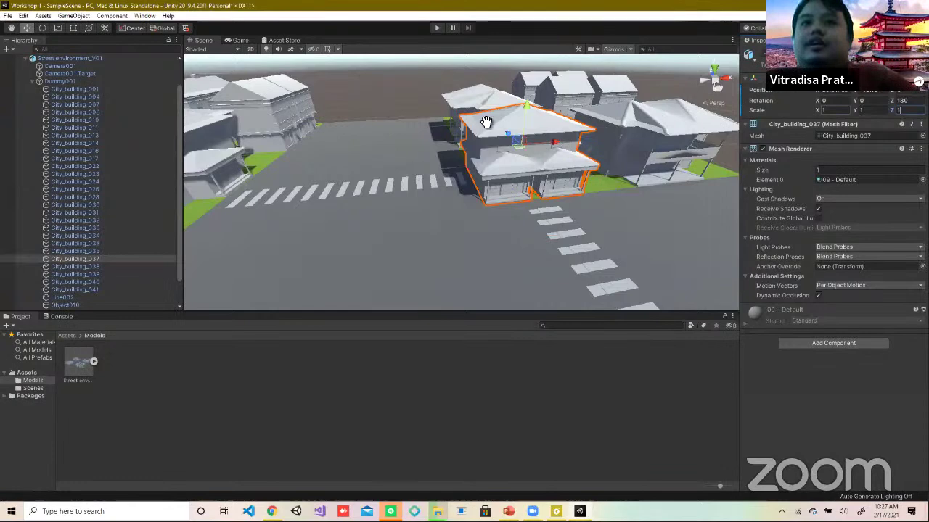
{"action": "key", "text": "q"}
{"action": "left_click_drag", "start_coordinate": [569, 158], "coordinate": [602, 117]}
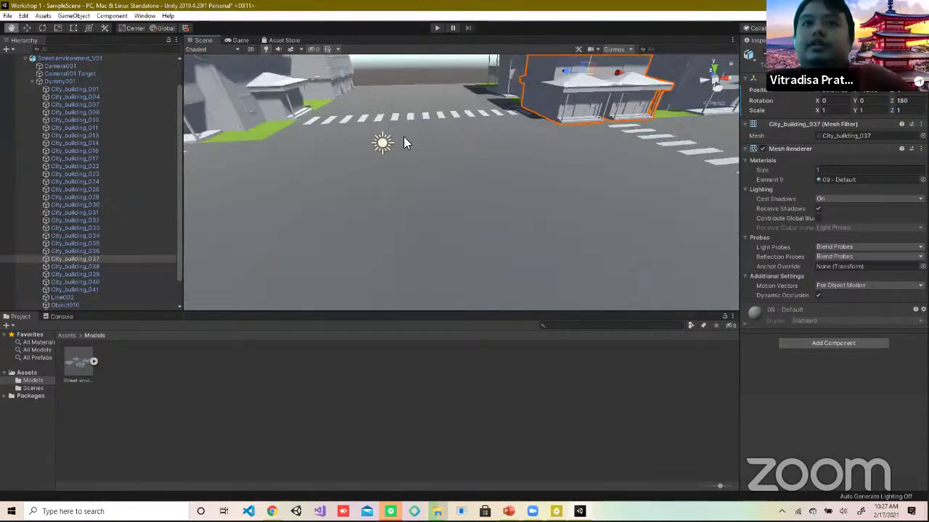
{"action": "right_click_drag", "start_coordinate": [643, 156], "coordinate": [548, 212]}
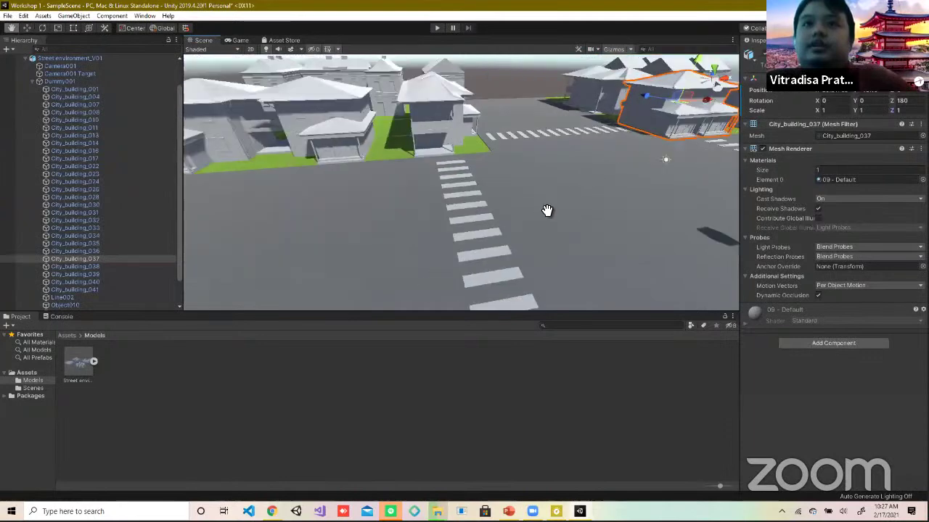
{"action": "right_click_drag", "start_coordinate": [319, 146], "coordinate": [320, 108]}
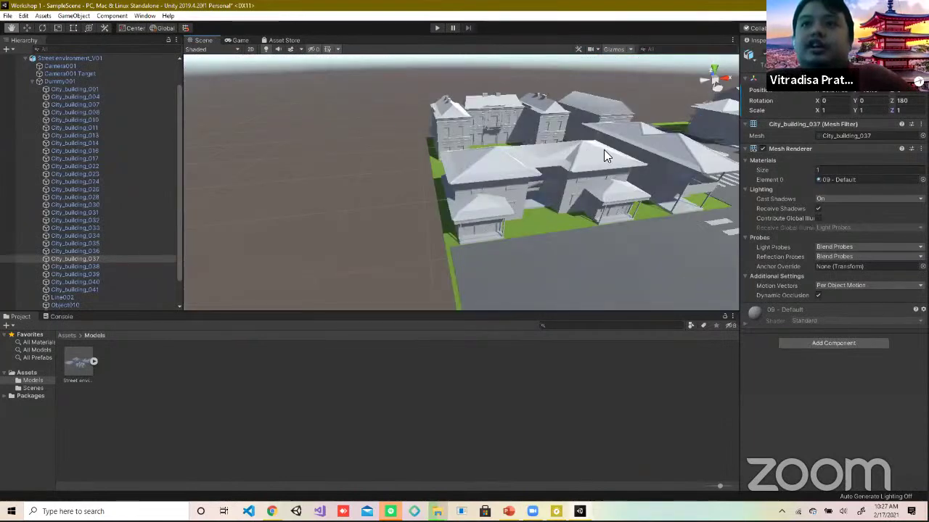
{"action": "right_click_drag", "start_coordinate": [603, 155], "coordinate": [824, 205]}
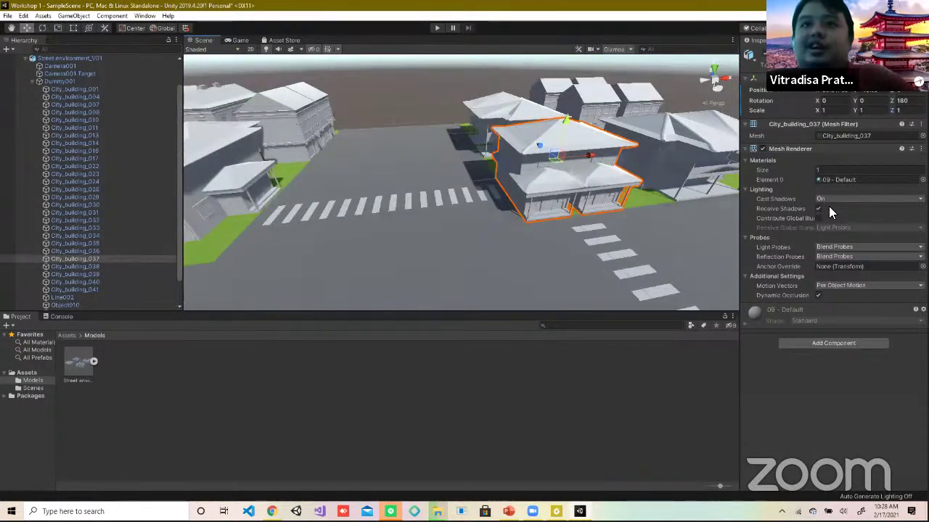
{"action": "left_click", "coordinate": [829, 203]}
{"action": "left_click", "coordinate": [823, 208]}
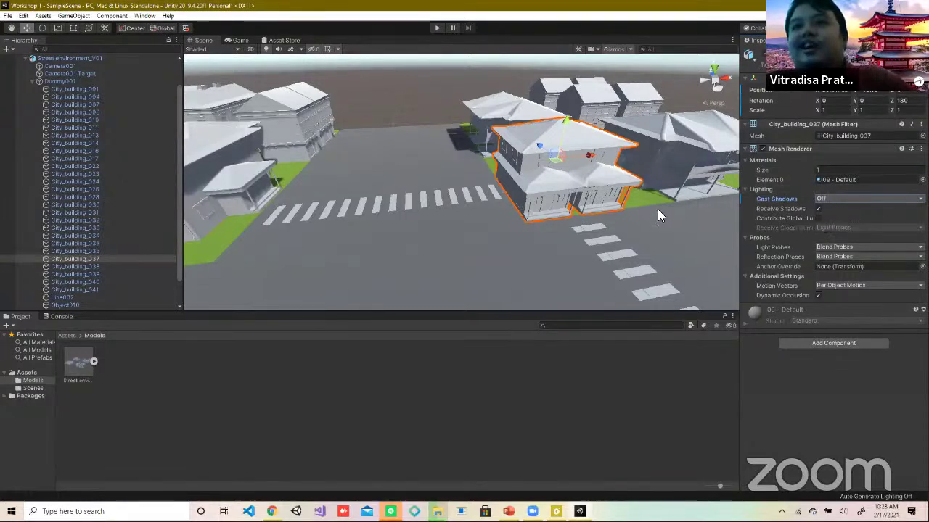
{"action": "left_click", "coordinate": [869, 199]}
{"action": "left_click", "coordinate": [839, 220]}
{"action": "scroll", "coordinate": [709, 132], "scroll_direction": "down", "scroll_amount": 3}
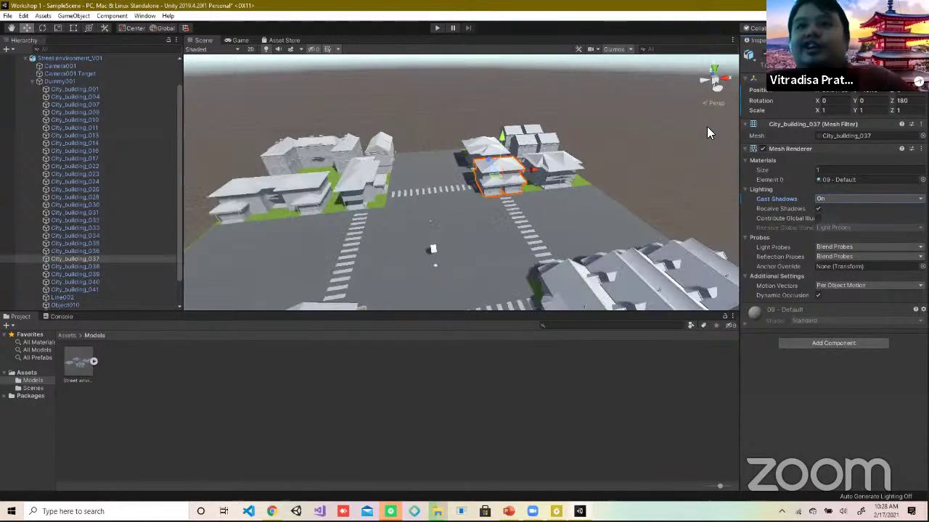
{"action": "scroll", "coordinate": [529, 206], "scroll_direction": "up", "scroll_amount": 5}
{"action": "scroll", "coordinate": [556, 229], "scroll_direction": "down", "scroll_amount": 4}
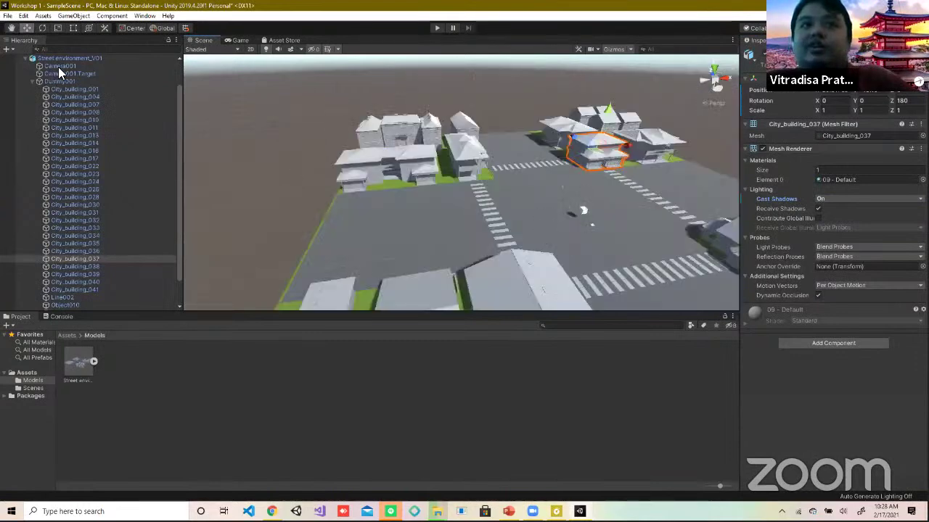
{"action": "scroll", "coordinate": [58, 67], "scroll_direction": "up", "scroll_amount": 2}
Step: Select the Directional Light and drag it higher along Y above the town
{"action": "left_click", "coordinate": [563, 187]}
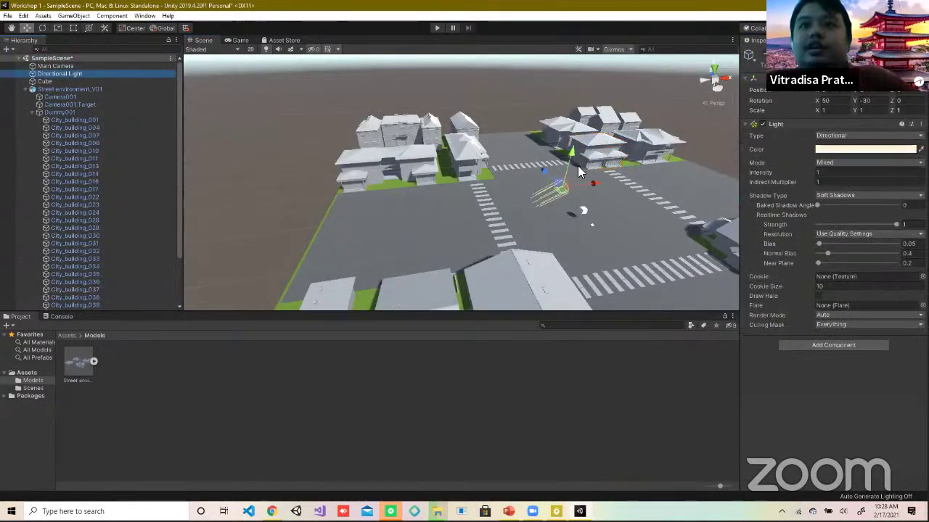
{"action": "left_click_drag", "start_coordinate": [580, 114], "coordinate": [587, 93]}
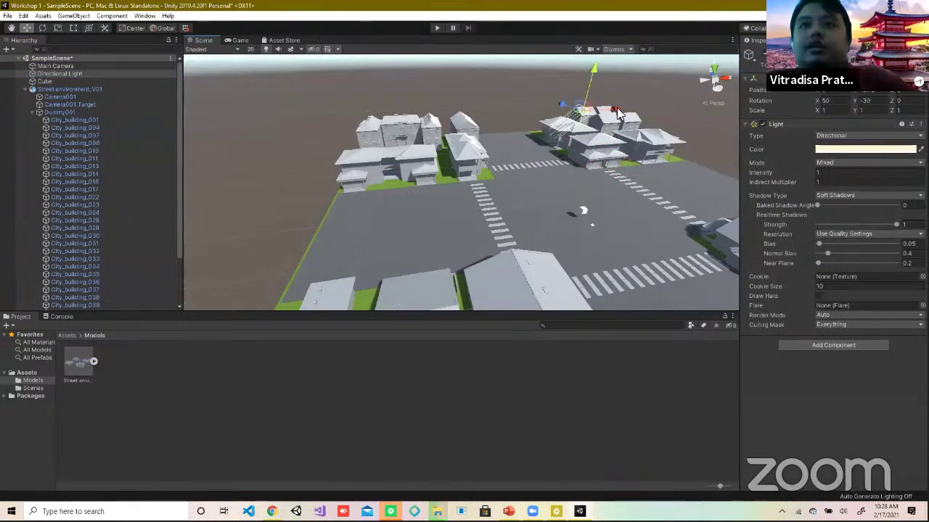
{"action": "right_click_drag", "start_coordinate": [669, 164], "coordinate": [353, 164]}
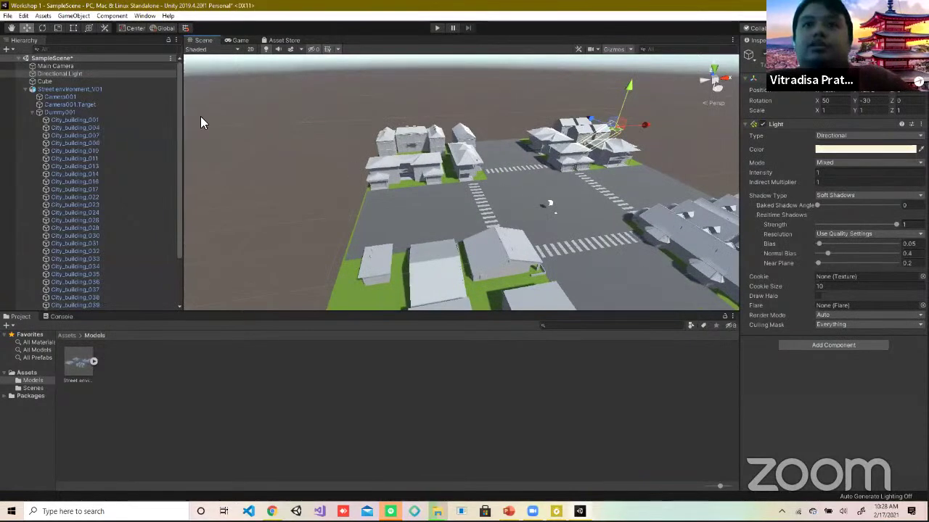
Step: Collapse and re-expand Street environment_V01, then select Dummy001
{"action": "left_click", "coordinate": [25, 89]}
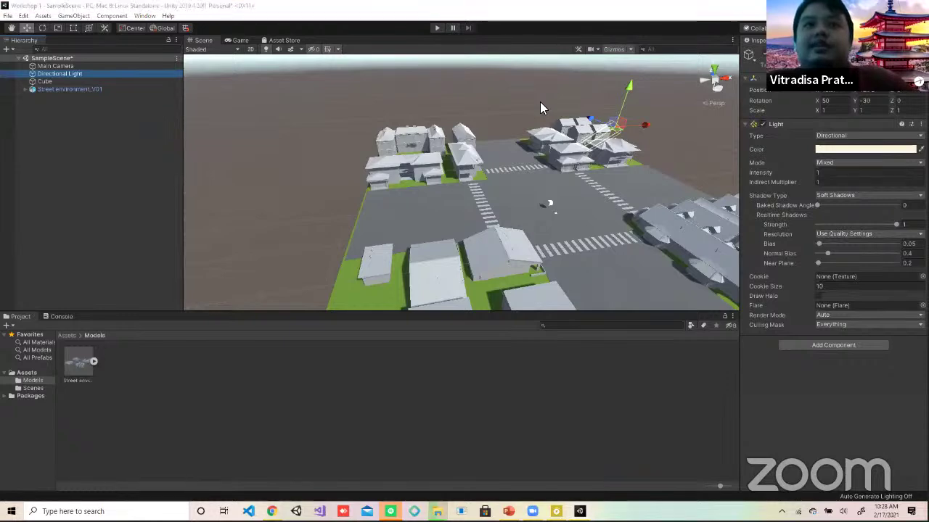
{"action": "left_click", "coordinate": [26, 89]}
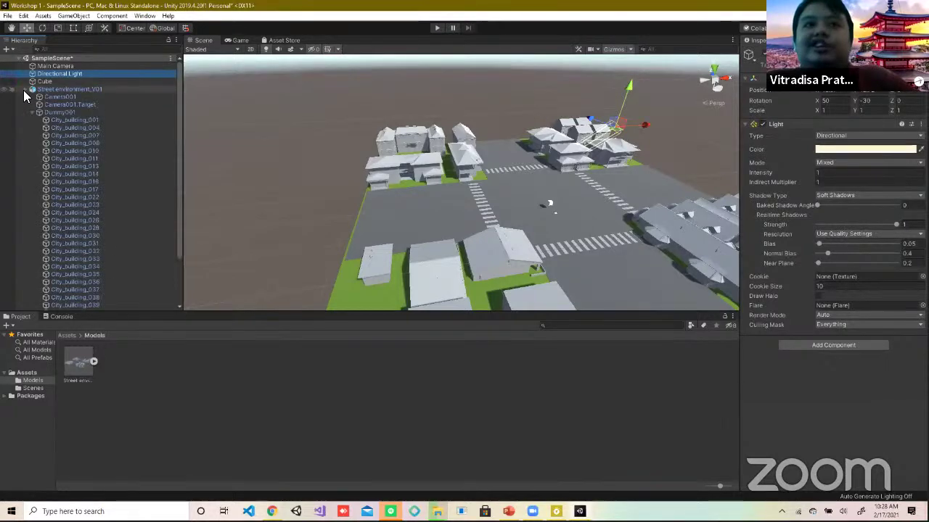
{"action": "left_click", "coordinate": [33, 114]}
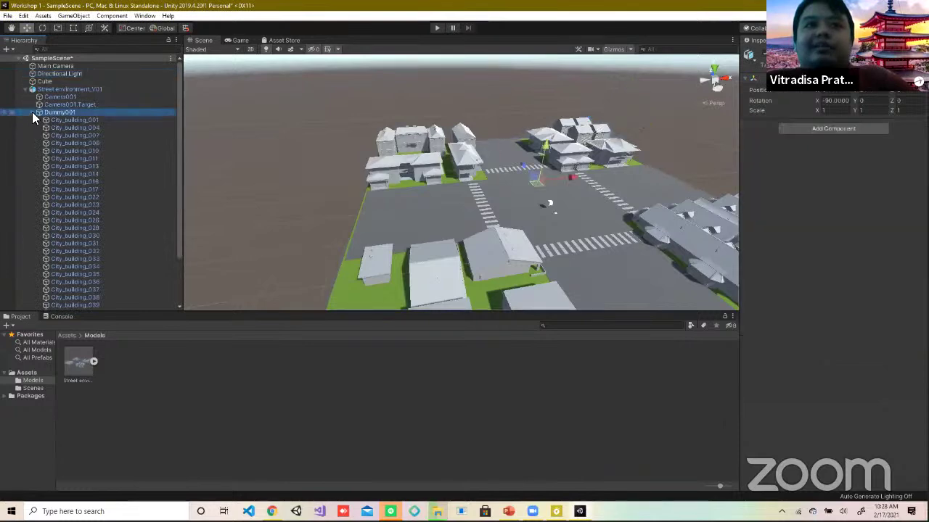
Step: Collapse Dummy001, select Spot001 and frame it, orbiting the view around the city
{"action": "left_click", "coordinate": [32, 113]}
{"action": "left_click", "coordinate": [45, 120]}
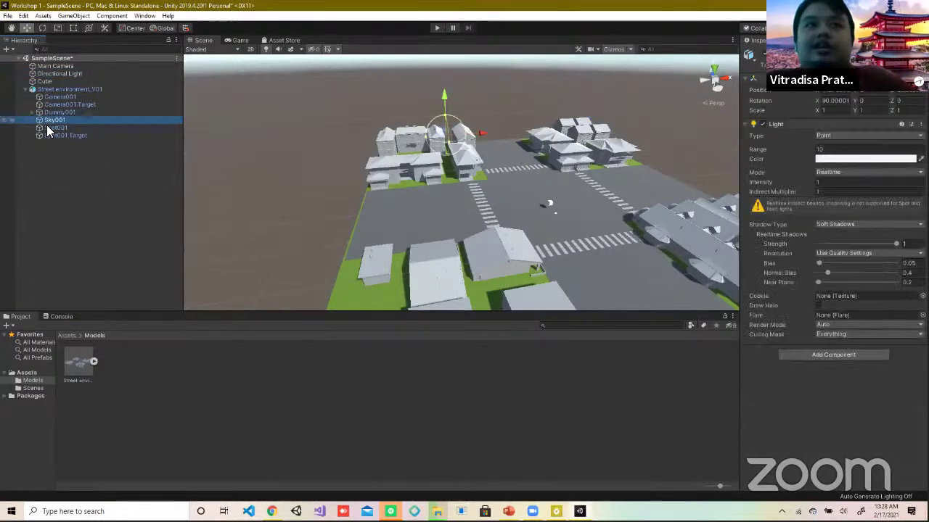
{"action": "left_click", "coordinate": [48, 127]}
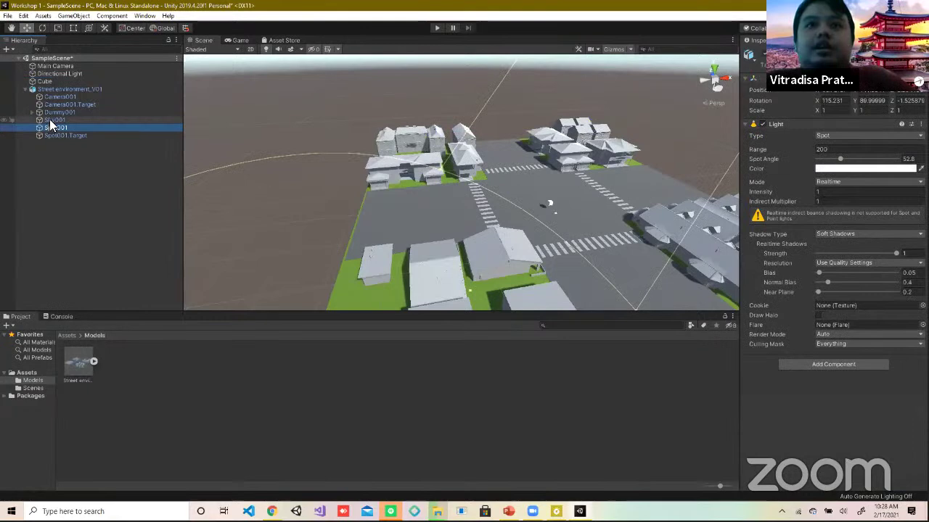
{"action": "left_click", "coordinate": [50, 120]}
{"action": "double_click", "coordinate": [52, 127]}
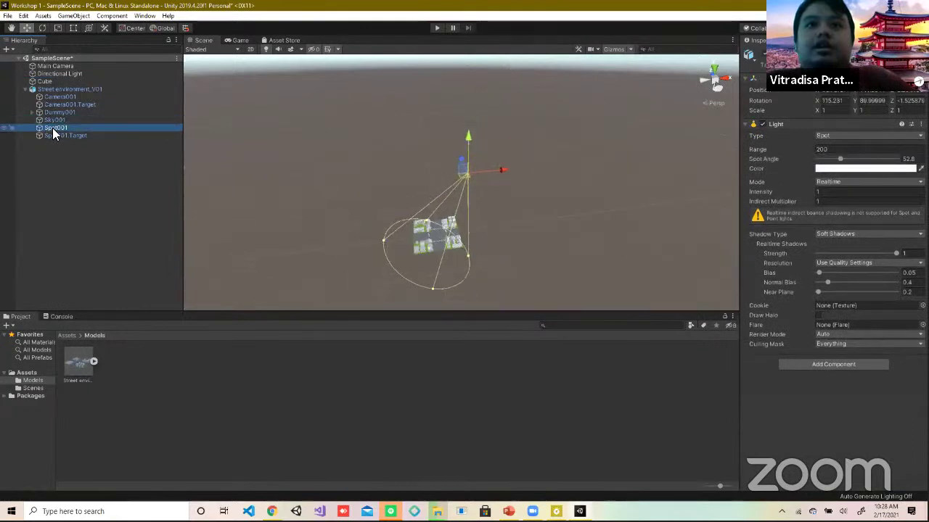
{"action": "scroll", "coordinate": [448, 211], "scroll_direction": "up", "scroll_amount": 5}
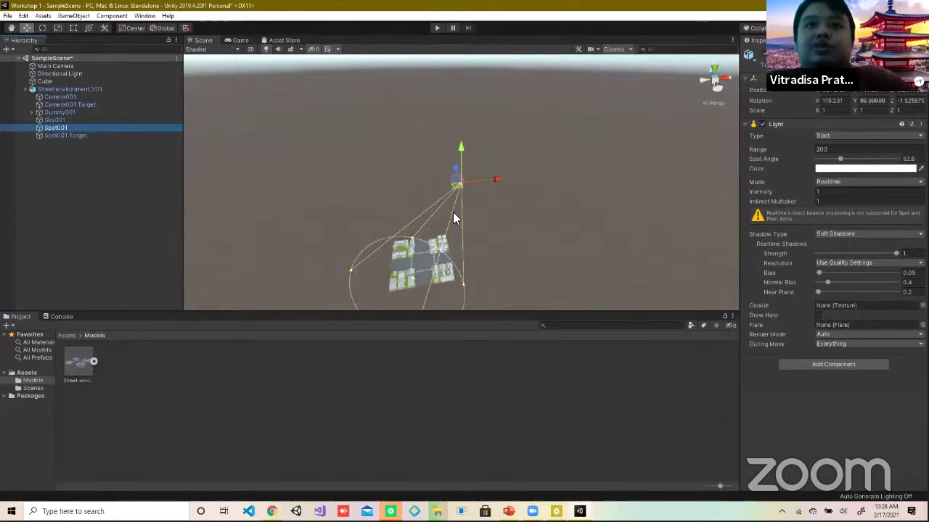
{"action": "left_click_drag", "start_coordinate": [462, 219], "coordinate": [543, 184], "text": "alt"}
{"action": "scroll", "coordinate": [730, 124], "scroll_direction": "up", "scroll_amount": 5}
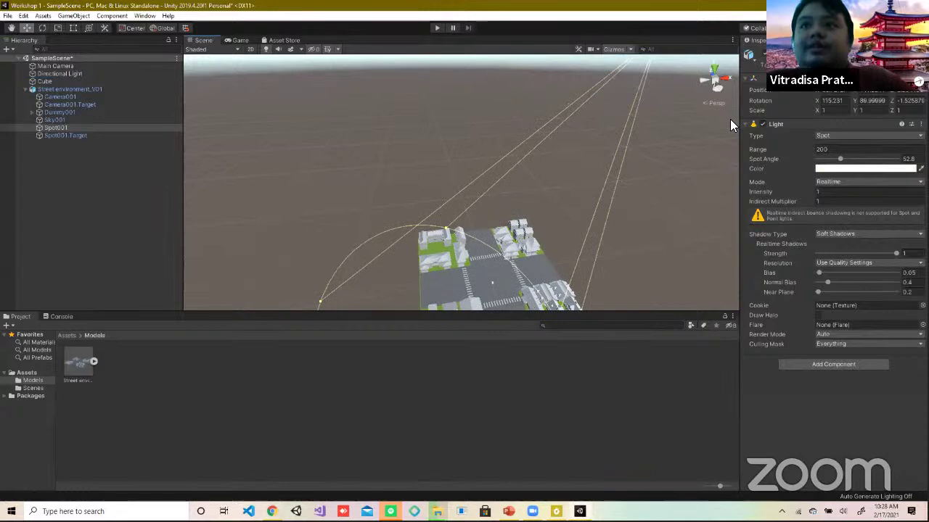
Step: Try Spot001 Z rotation 30 and Y rotation 10, cancelling each with Escape
{"action": "left_click", "coordinate": [909, 100]}
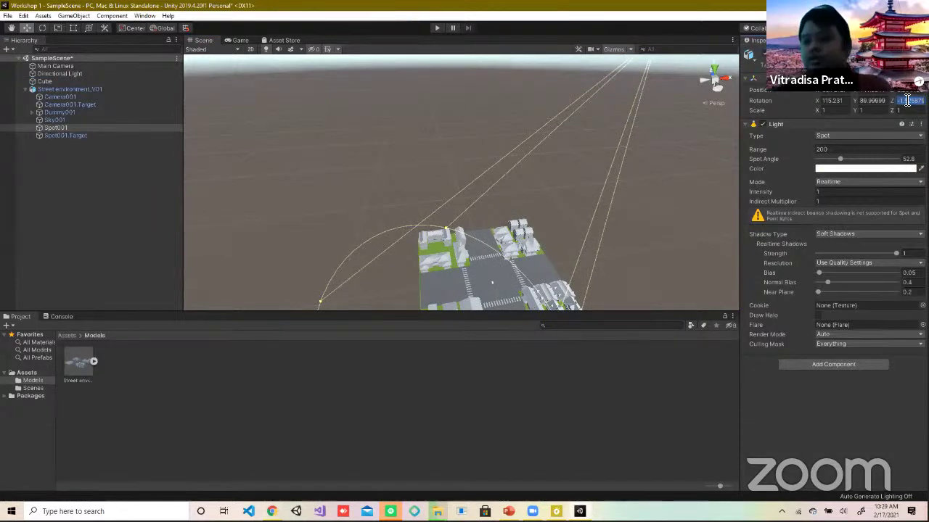
{"action": "type", "text": "30"}
{"action": "key", "text": "Escape"}
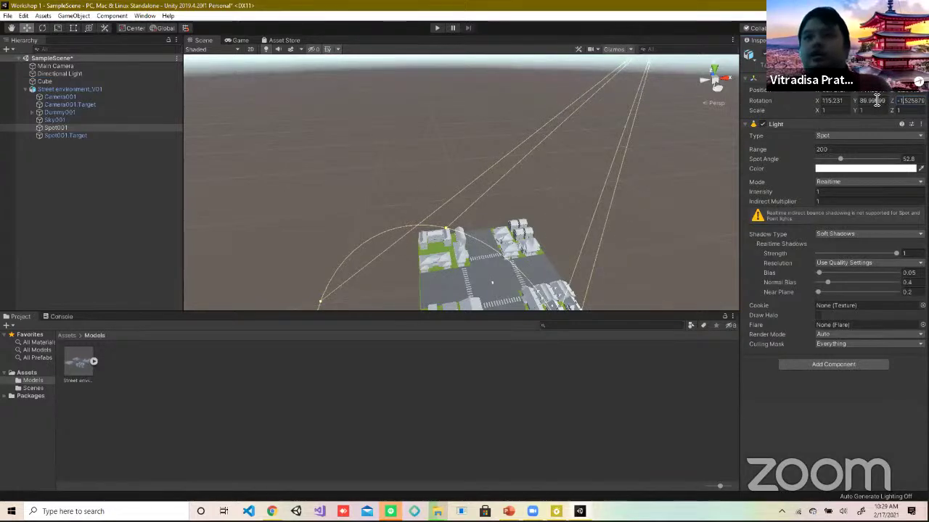
{"action": "left_click", "coordinate": [875, 100]}
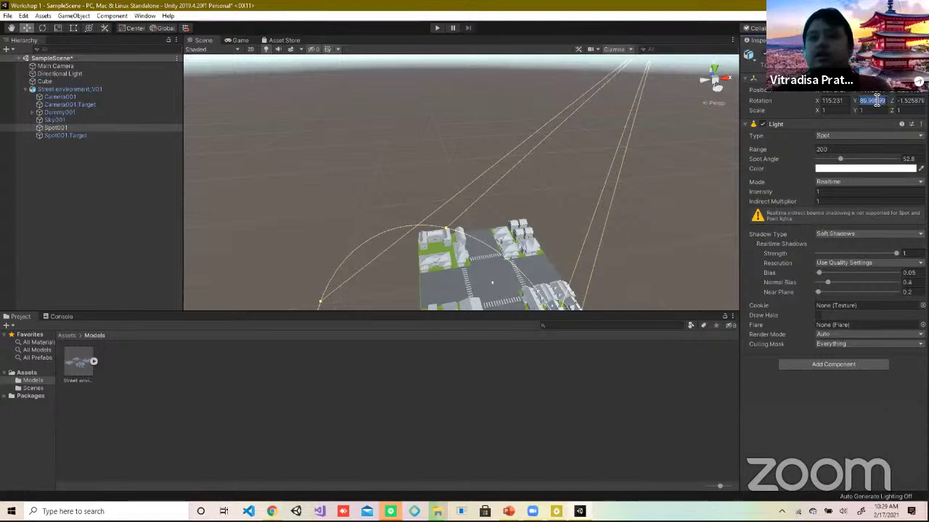
{"action": "type", "text": "10"}
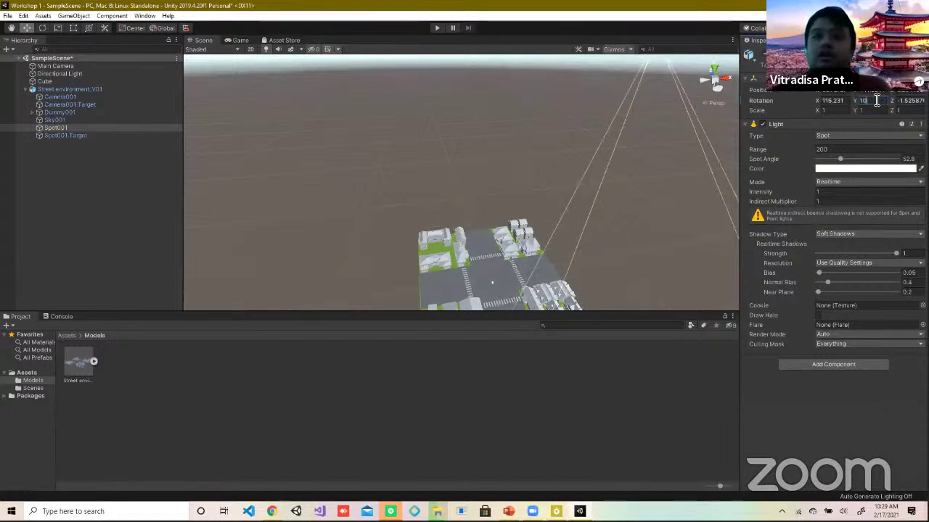
{"action": "key", "text": "Escape"}
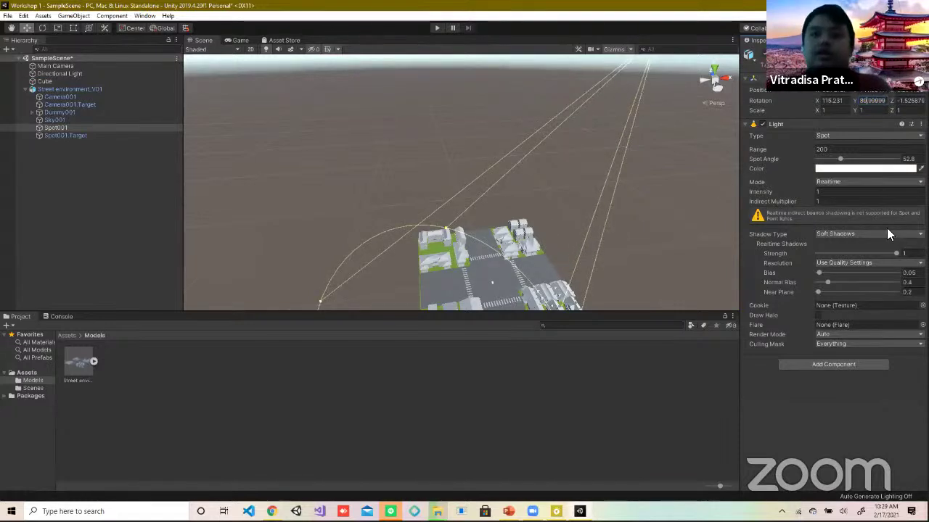
Step: Set Spot001's Y rotation to 90, then undo a change to 0
{"action": "middle_click_drag", "start_coordinate": [491, 259], "coordinate": [546, 216]}
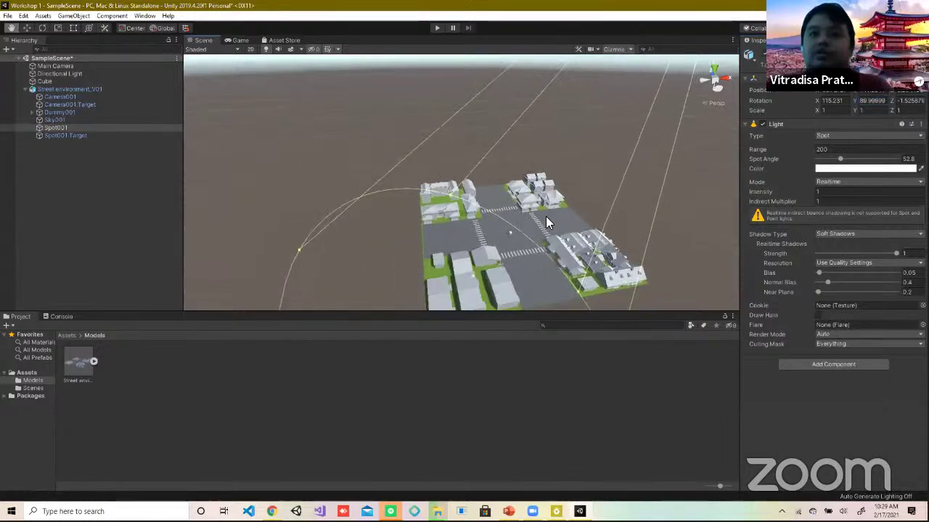
{"action": "scroll", "coordinate": [553, 216], "scroll_direction": "up", "scroll_amount": 5}
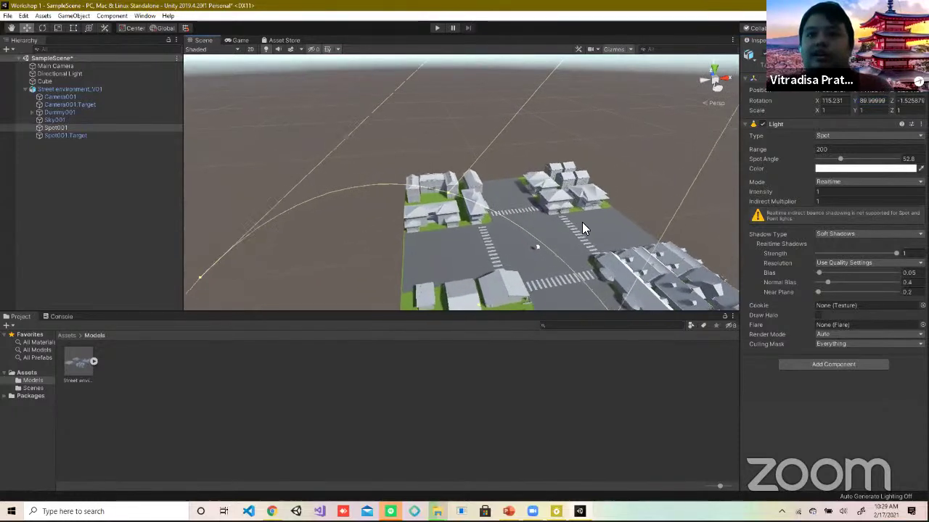
{"action": "scroll", "coordinate": [508, 204], "scroll_direction": "up", "scroll_amount": 5}
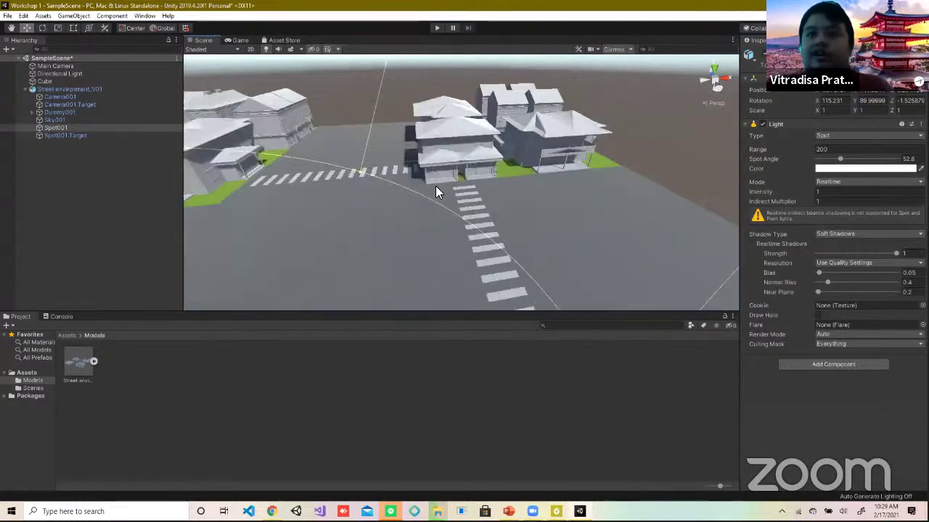
{"action": "middle_click_drag", "start_coordinate": [435, 259], "coordinate": [643, 259]}
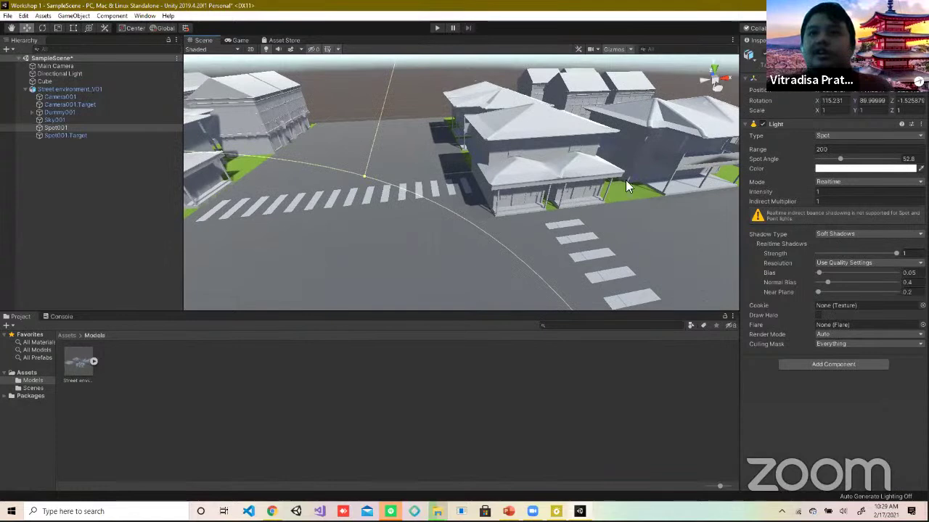
{"action": "double_click", "coordinate": [869, 101]}
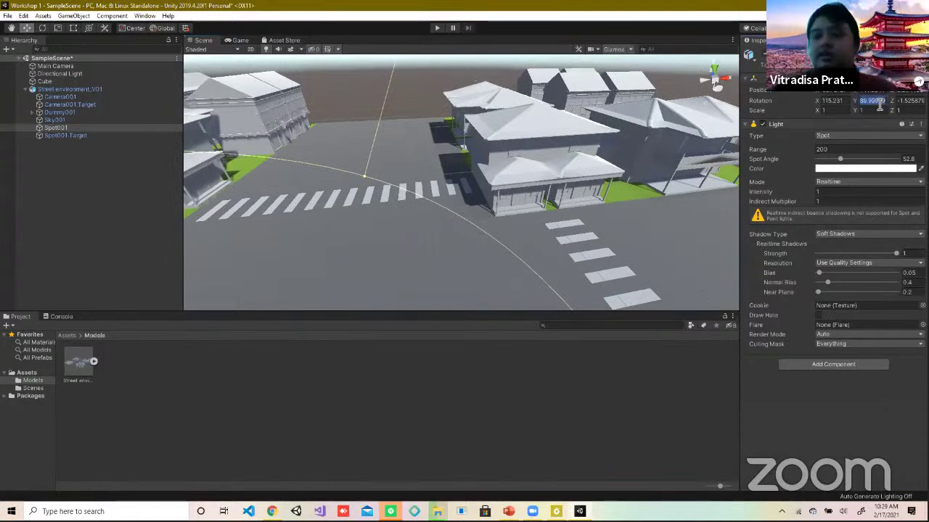
{"action": "type", "text": "90"}
{"action": "key", "text": "Return"}
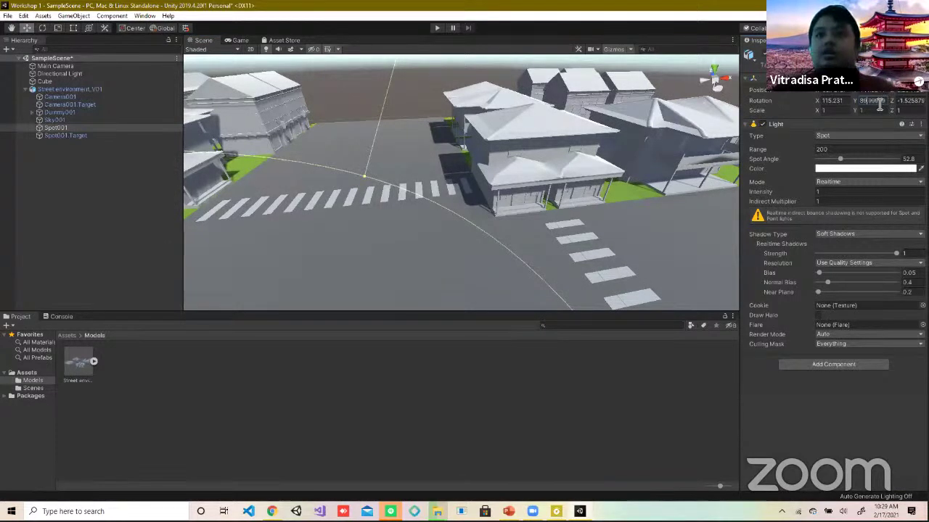
{"action": "type", "text": "0"}
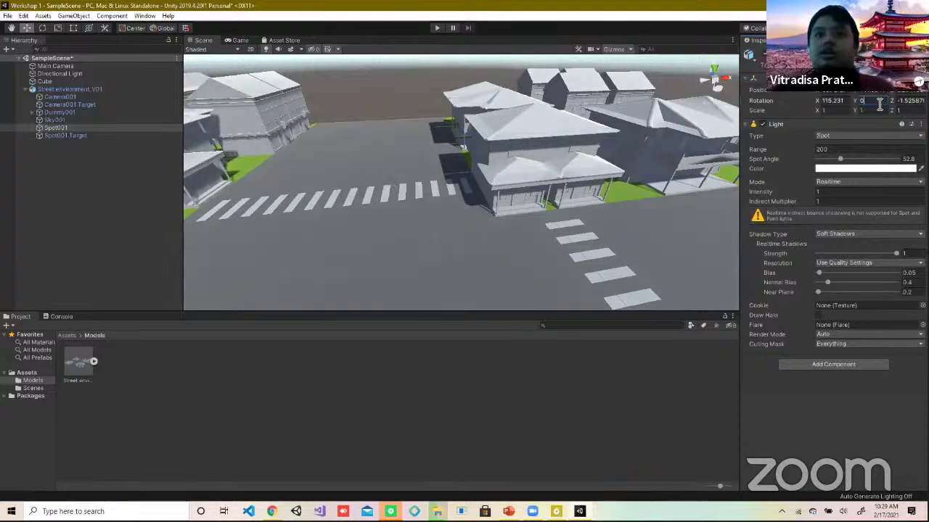
{"action": "key", "text": "ctrl+z"}
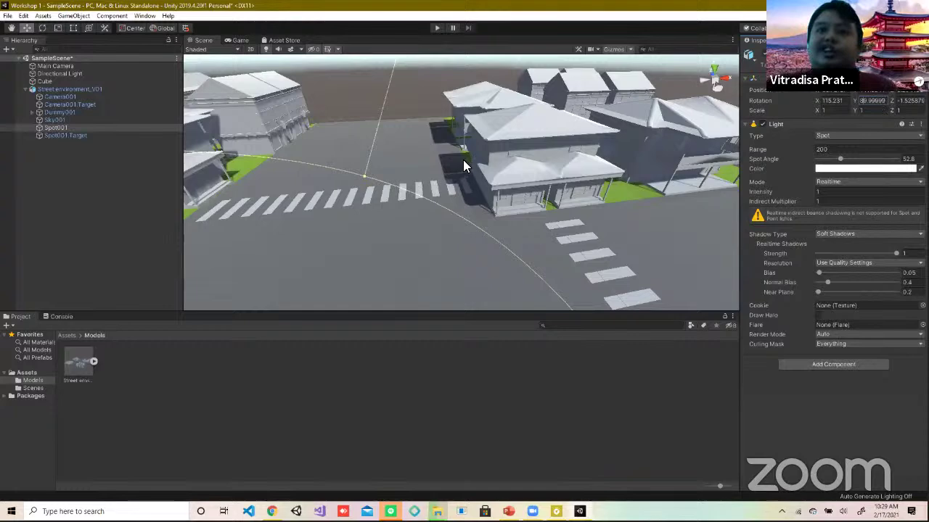
Step: Retype Spot001's Y rotation (0, 80) and X rotation (20), ending at X 115.231, Y about 90
{"action": "scroll", "coordinate": [471, 148], "scroll_direction": "up", "scroll_amount": 10}
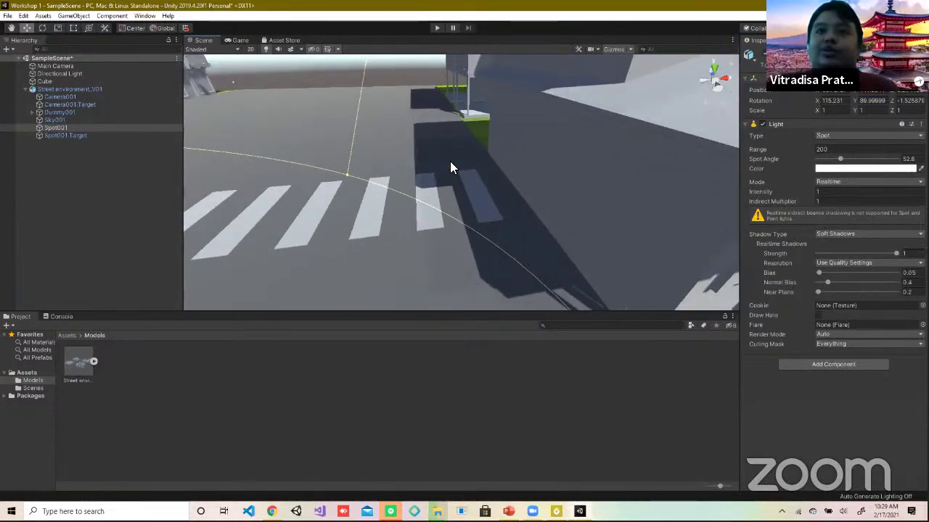
{"action": "left_click", "coordinate": [865, 100]}
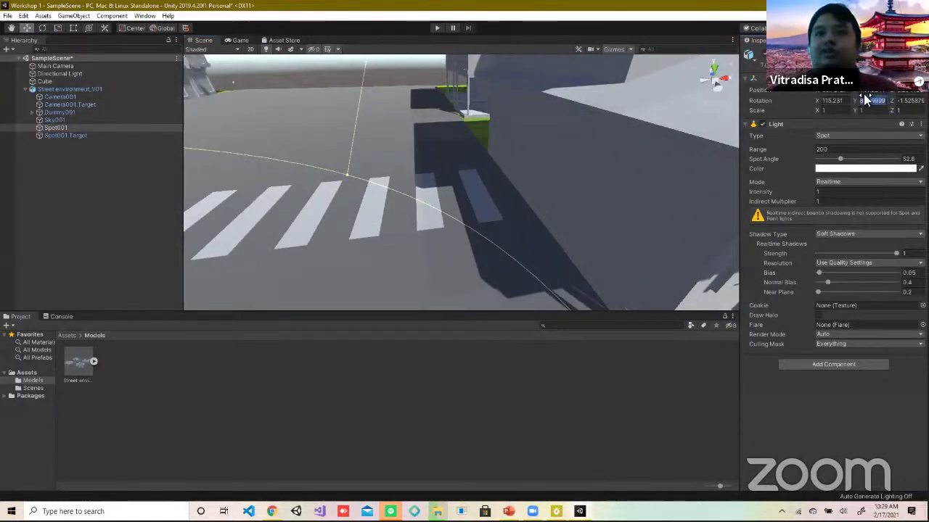
{"action": "type", "text": "0"}
{"action": "key", "text": "Return"}
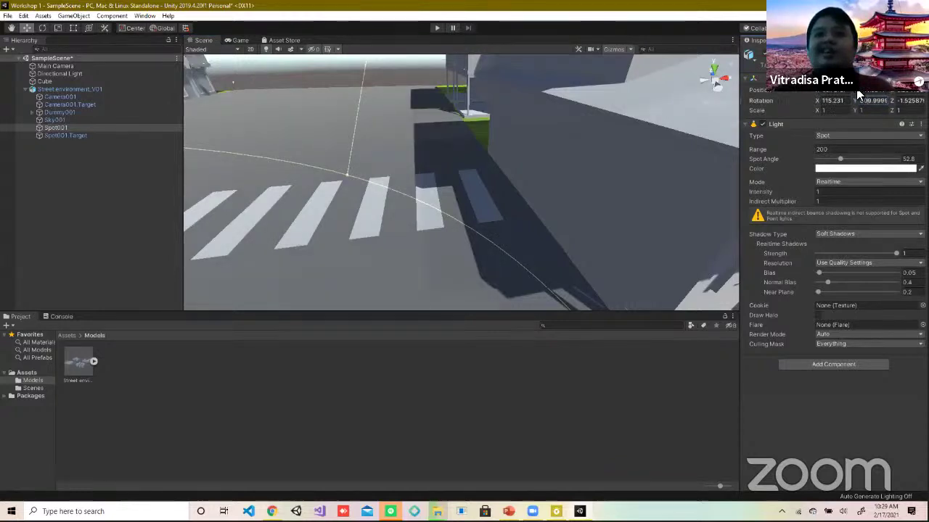
{"action": "left_click_drag", "start_coordinate": [857, 100], "coordinate": [859, 100]}
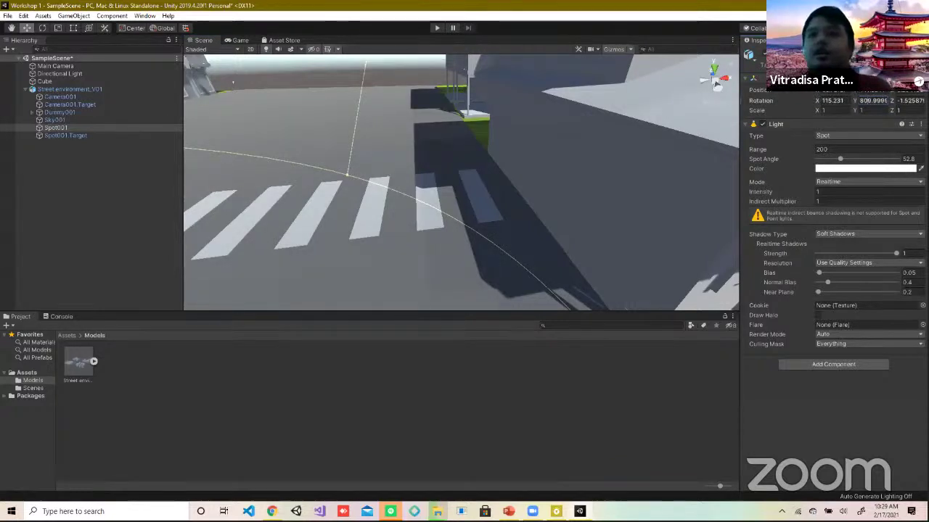
{"action": "type", "text": "80"}
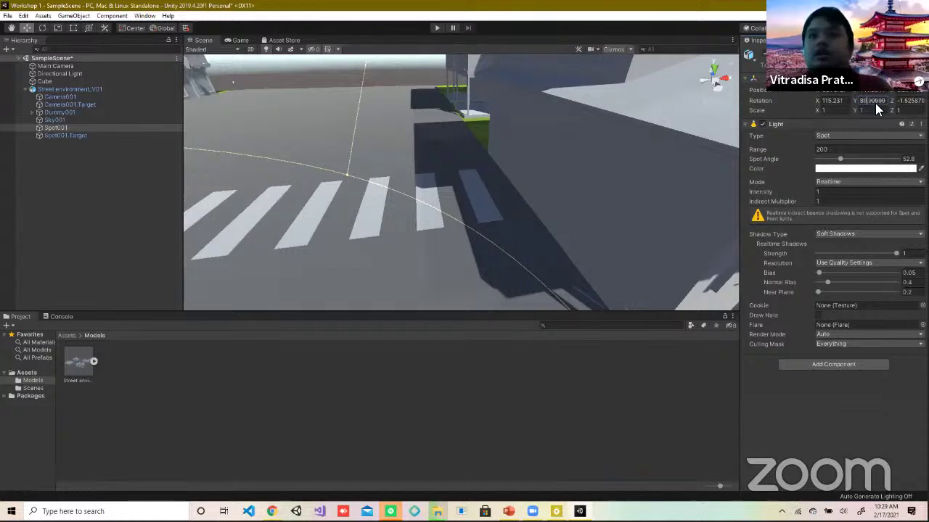
{"action": "left_click", "coordinate": [845, 101]}
{"action": "type", "text": "2"}
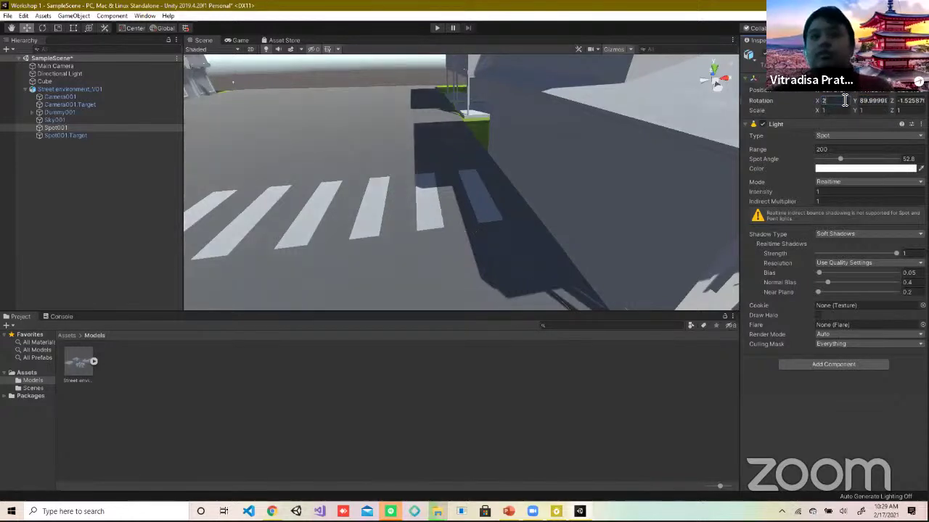
{"action": "type", "text": "0"}
{"action": "key", "text": "Return"}
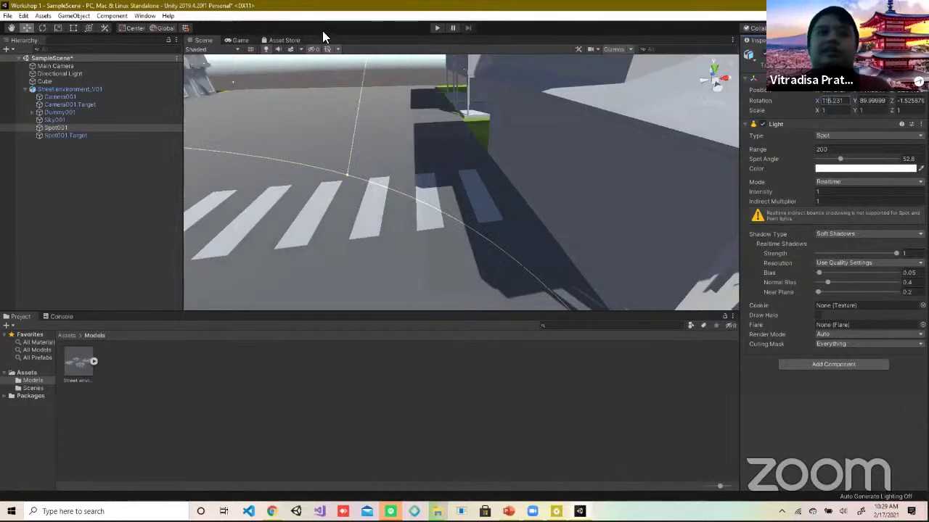
Step: Select and frame Spot001.Target, Spot001 and the Sky001 point light
{"action": "left_click", "coordinate": [62, 136]}
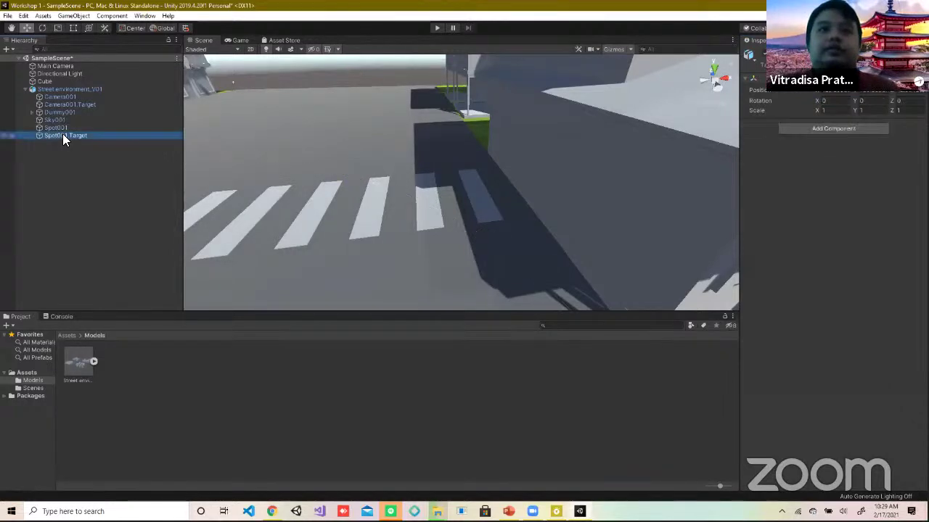
{"action": "double_click", "coordinate": [63, 136]}
{"action": "double_click", "coordinate": [69, 128]}
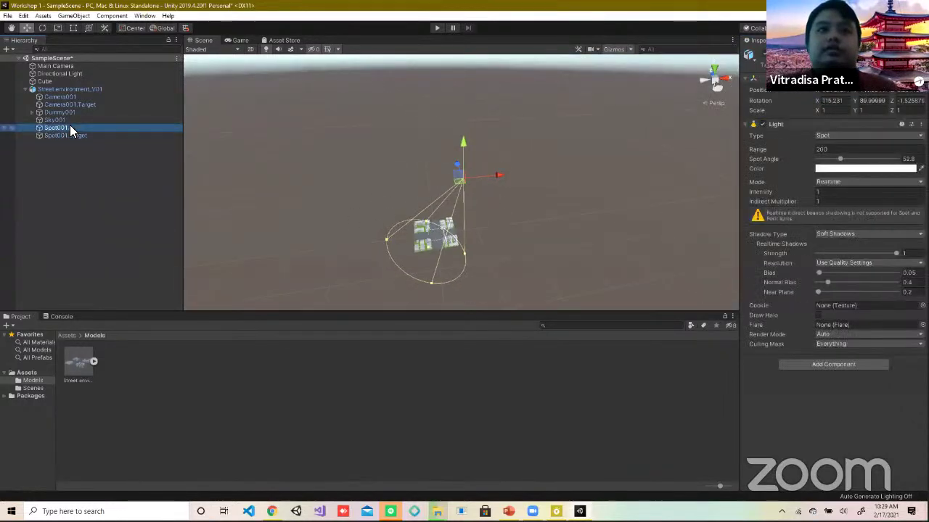
{"action": "double_click", "coordinate": [70, 121]}
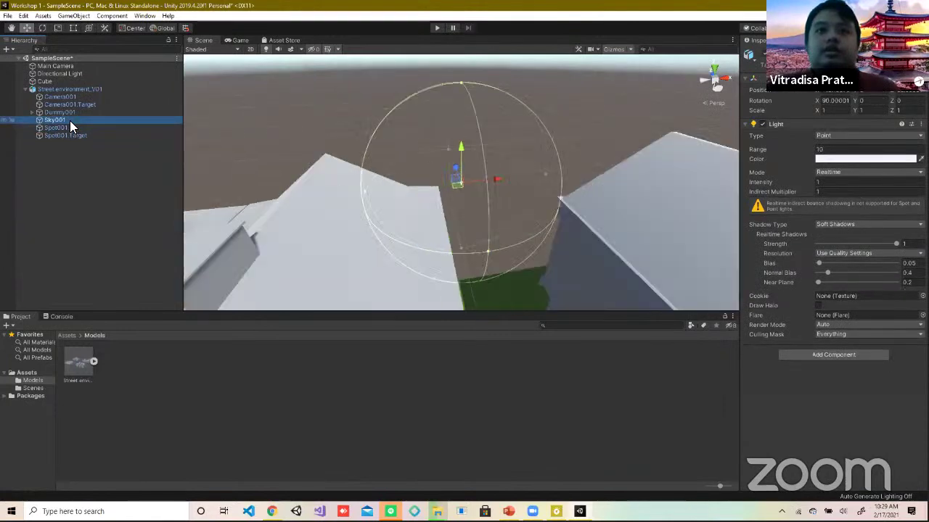
{"action": "scroll", "coordinate": [527, 171], "scroll_direction": "down", "scroll_amount": 10}
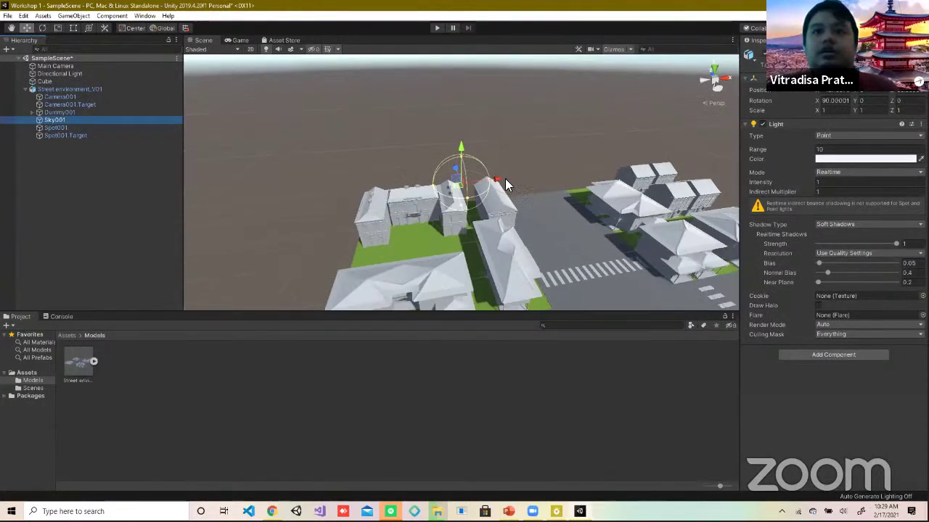
{"action": "left_click_drag", "start_coordinate": [463, 191], "coordinate": [477, 236]}
{"action": "scroll", "coordinate": [566, 239], "scroll_direction": "down", "scroll_amount": 5}
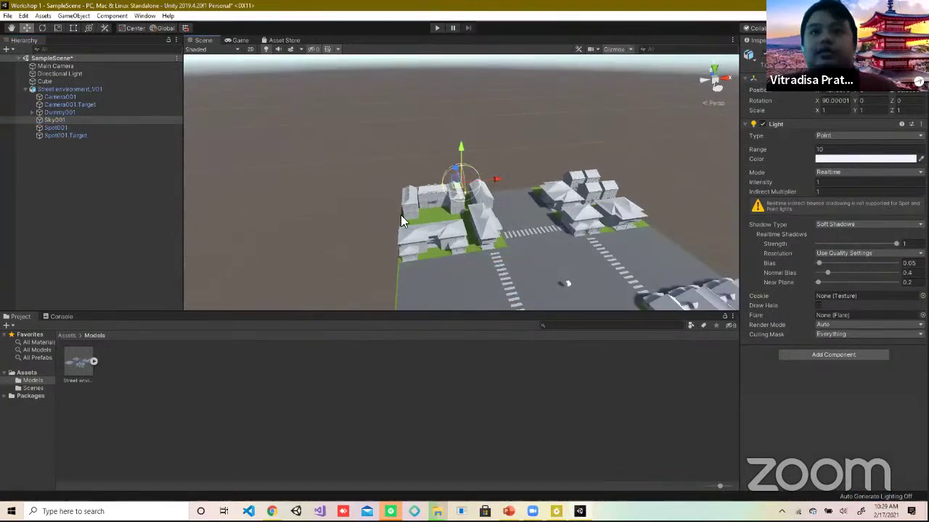
Step: Inspect Camera001.Target, Camera001 and Street environment_V01, then delete the Cube
{"action": "left_click", "coordinate": [71, 106]}
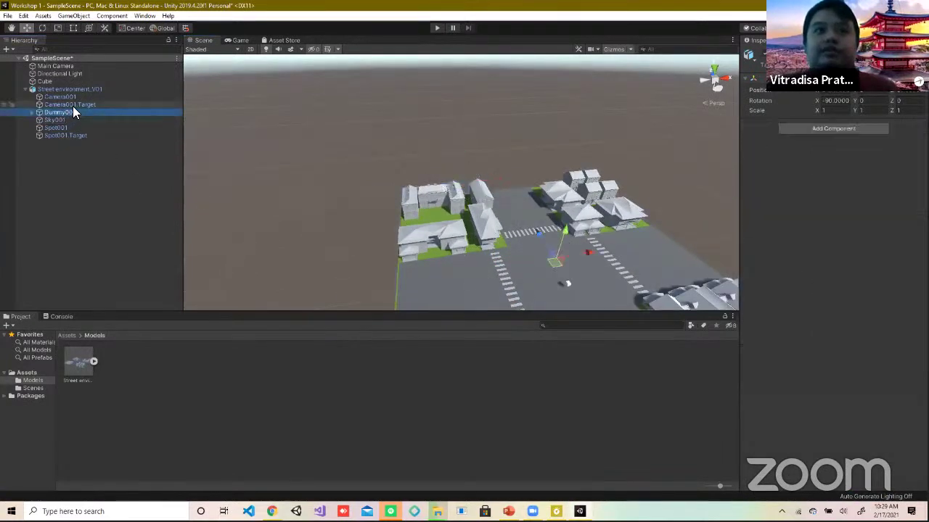
{"action": "left_click", "coordinate": [71, 98]}
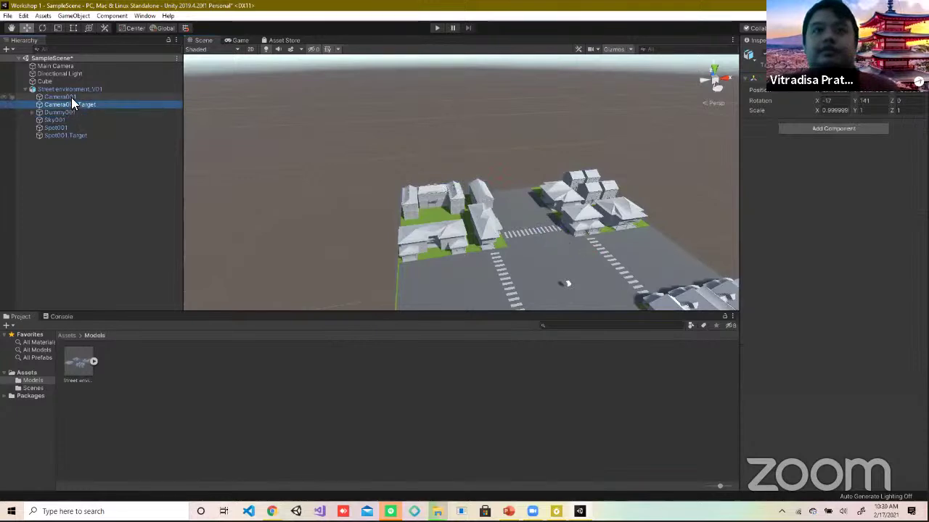
{"action": "left_click", "coordinate": [73, 88]}
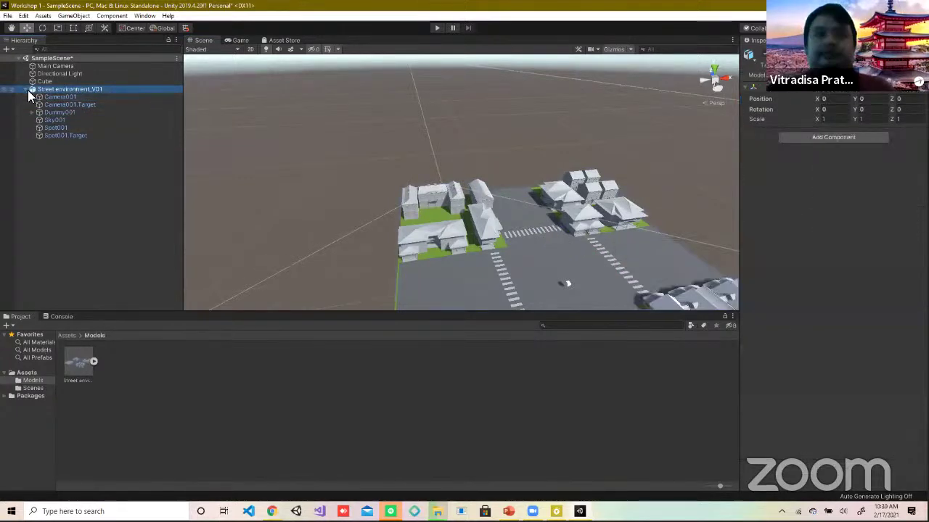
{"action": "scroll", "coordinate": [574, 287], "scroll_direction": "down", "scroll_amount": 5}
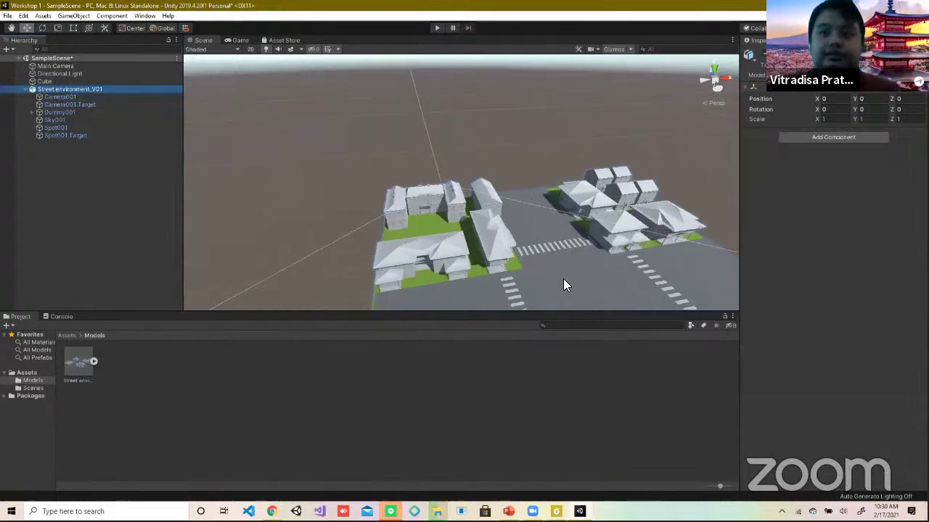
{"action": "right_click_drag", "start_coordinate": [560, 273], "coordinate": [434, 211]}
{"action": "left_click", "coordinate": [407, 208]}
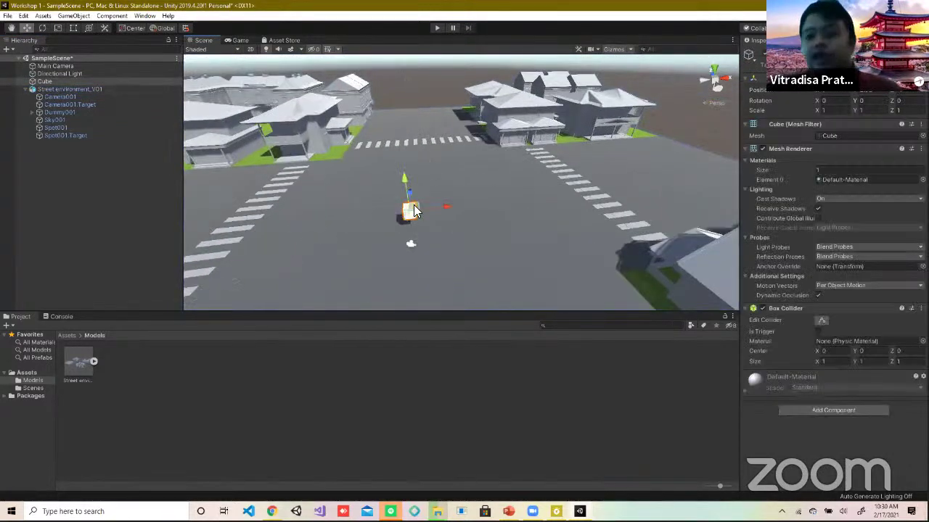
{"action": "key", "text": "Delete"}
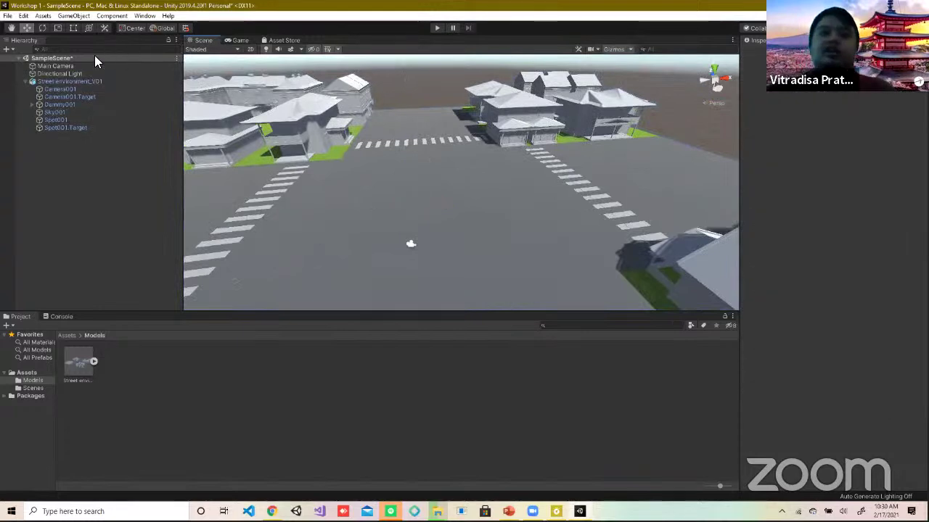
Step: Shift the Main Camera along X, previewing its render in the Game view
{"action": "left_click", "coordinate": [90, 68]}
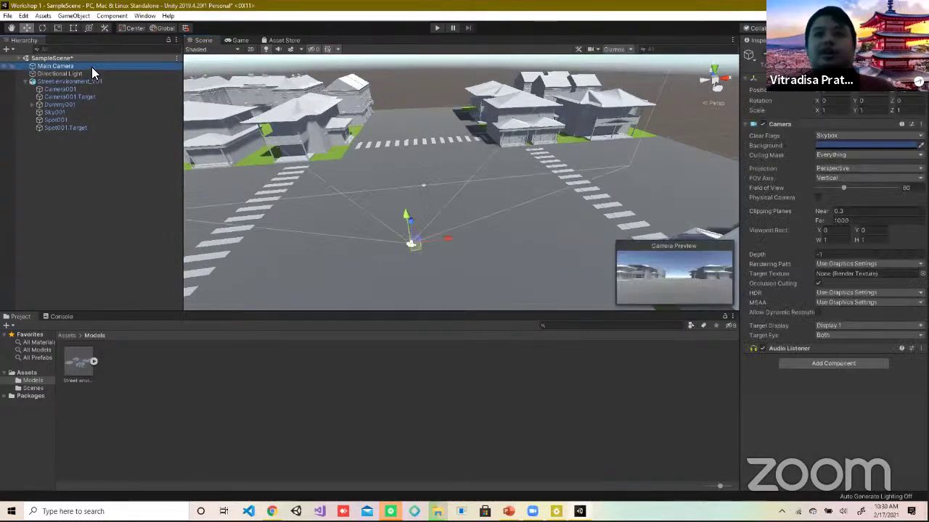
{"action": "left_click_drag", "start_coordinate": [447, 246], "coordinate": [321, 241]}
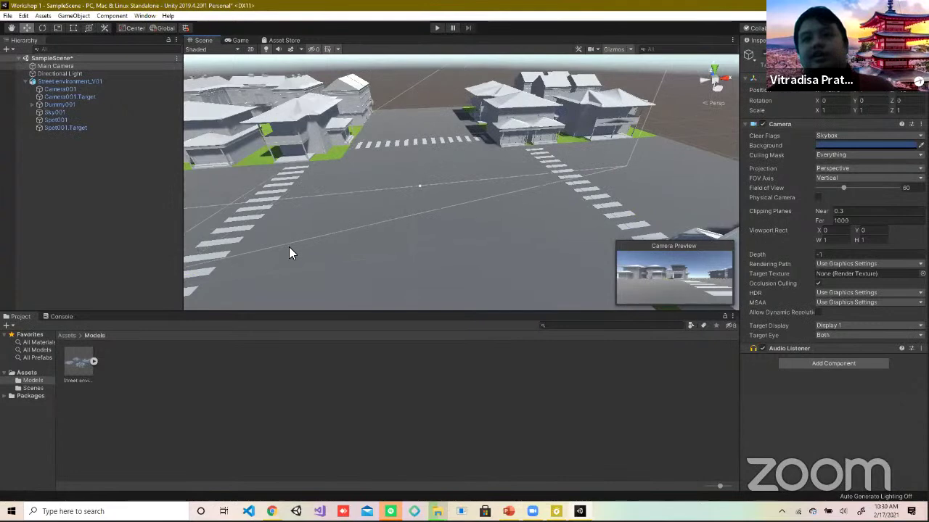
{"action": "left_click_drag", "start_coordinate": [394, 244], "coordinate": [504, 211]}
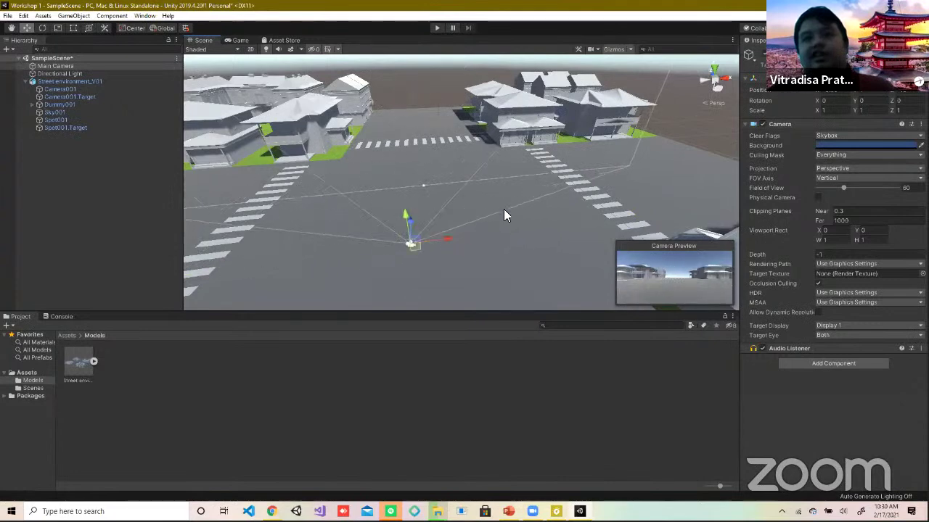
{"action": "left_click", "coordinate": [239, 41]}
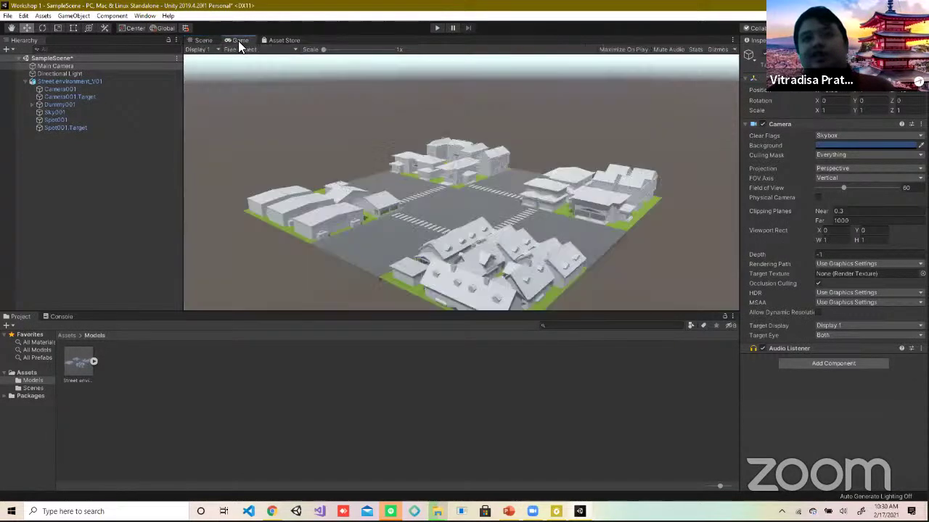
{"action": "left_click", "coordinate": [201, 41]}
{"action": "left_click_drag", "start_coordinate": [450, 242], "coordinate": [472, 235]}
Step: Select Dummy001, Camera001, and then the Street environment_V01 group
{"action": "left_click", "coordinate": [59, 104]}
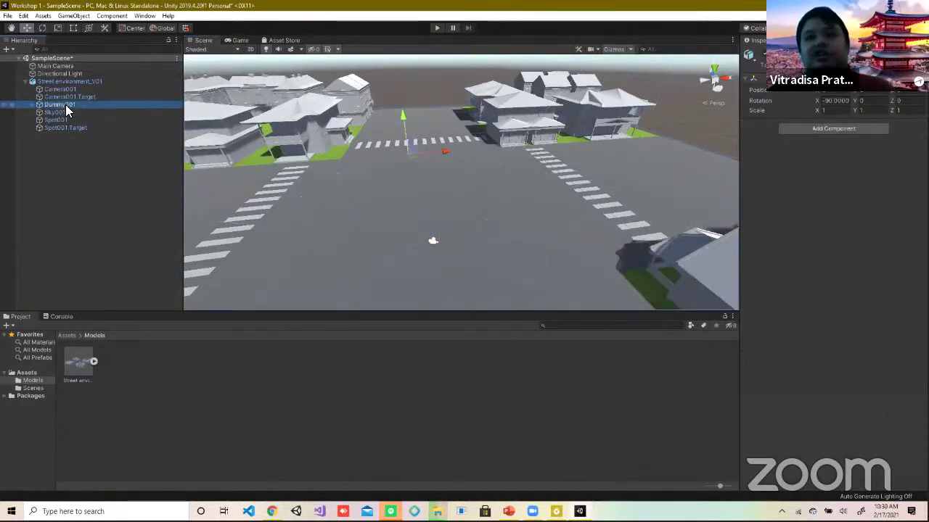
{"action": "left_click", "coordinate": [73, 90]}
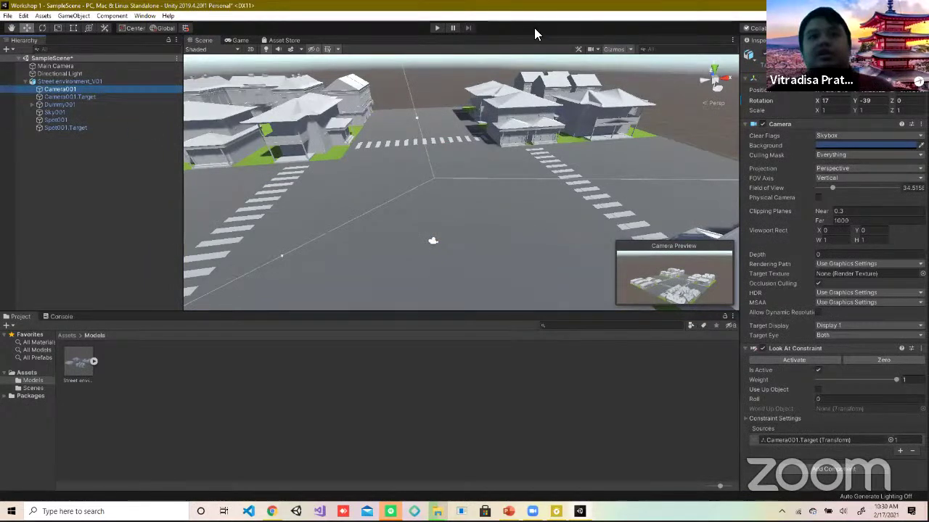
{"action": "left_click", "coordinate": [20, 81]}
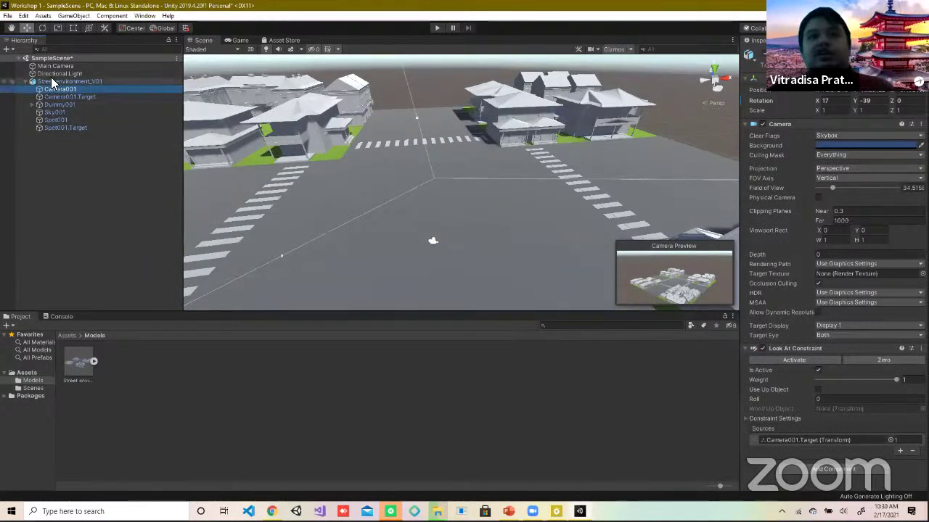
{"action": "left_click", "coordinate": [434, 29]}
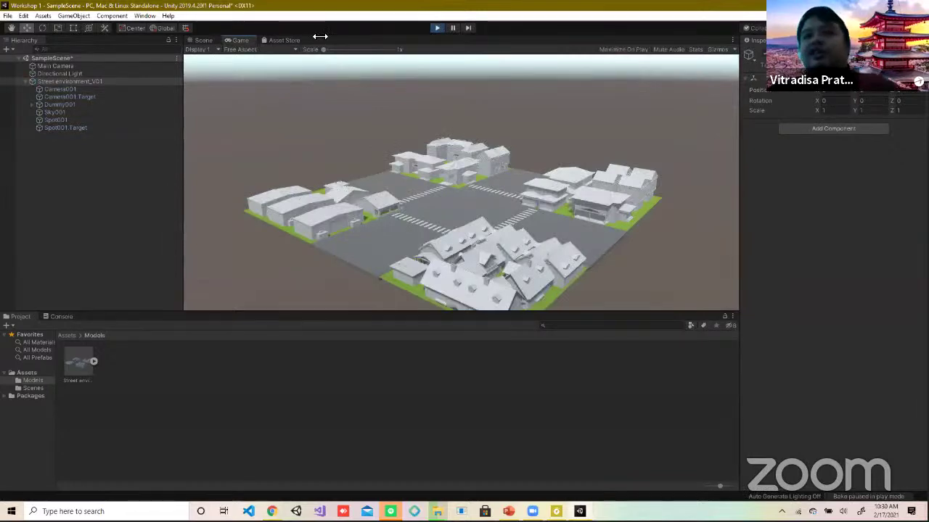
{"action": "left_click", "coordinate": [69, 89]}
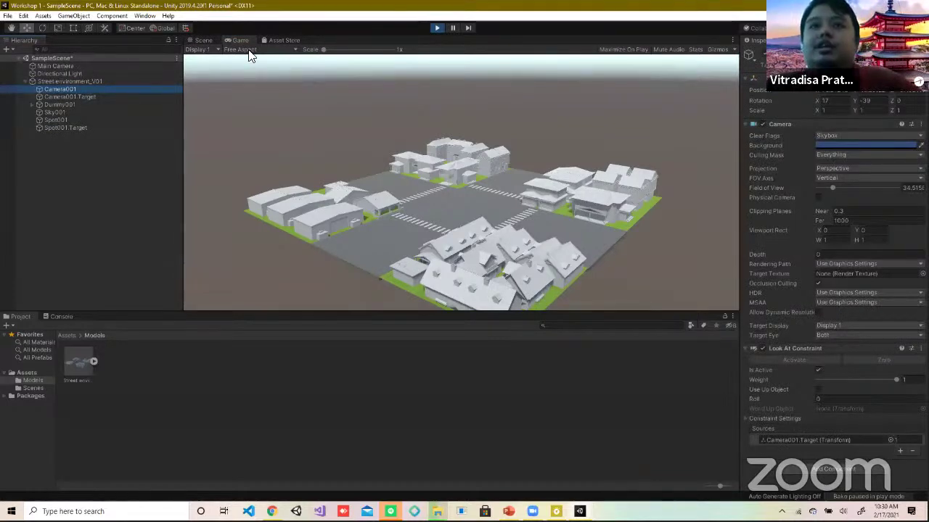
{"action": "left_click", "coordinate": [437, 27]}
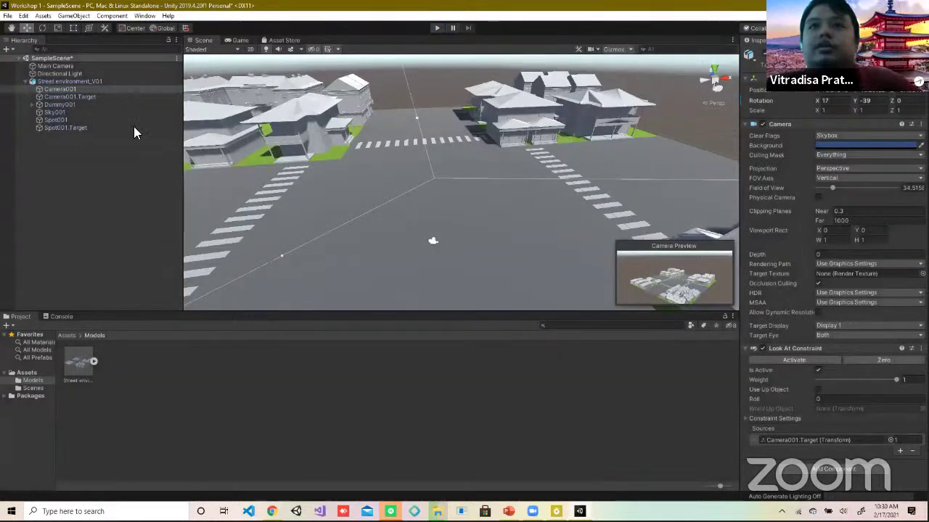
{"action": "left_click", "coordinate": [36, 59]}
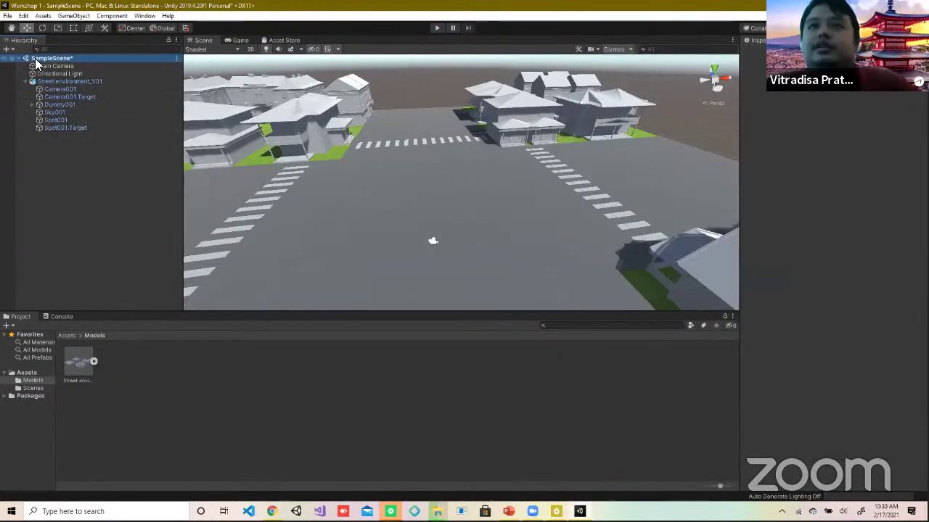
Step: Drag Camera001 around the town, comparing its framing against the Main Camera
{"action": "double_click", "coordinate": [45, 66]}
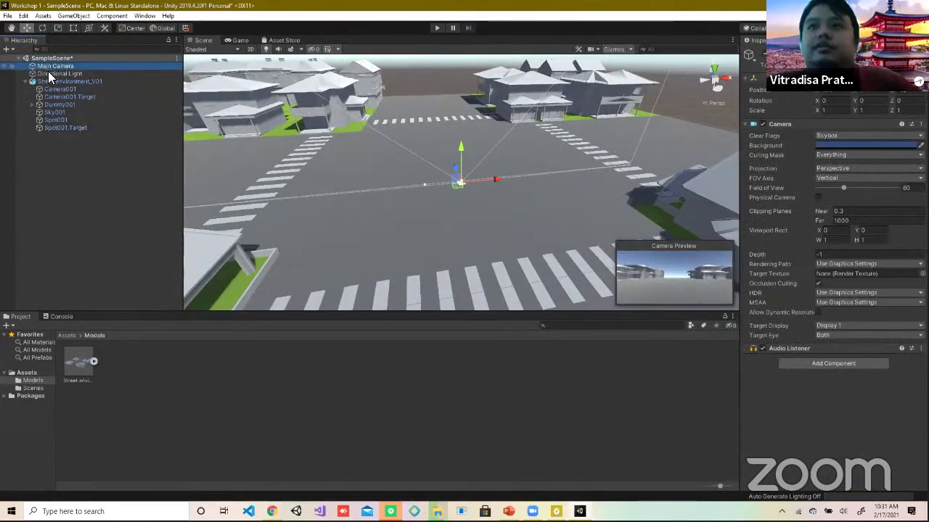
{"action": "double_click", "coordinate": [60, 90]}
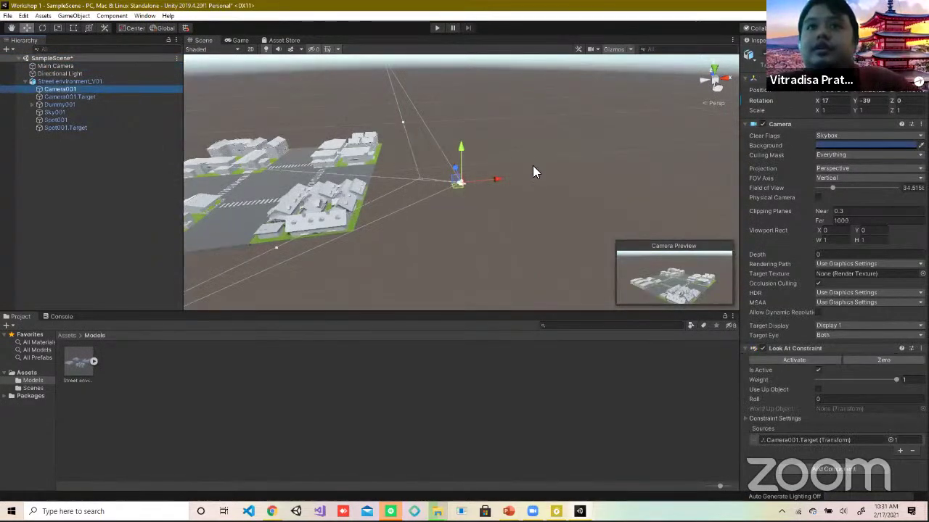
{"action": "right_click_drag", "start_coordinate": [521, 251], "coordinate": [410, 234]}
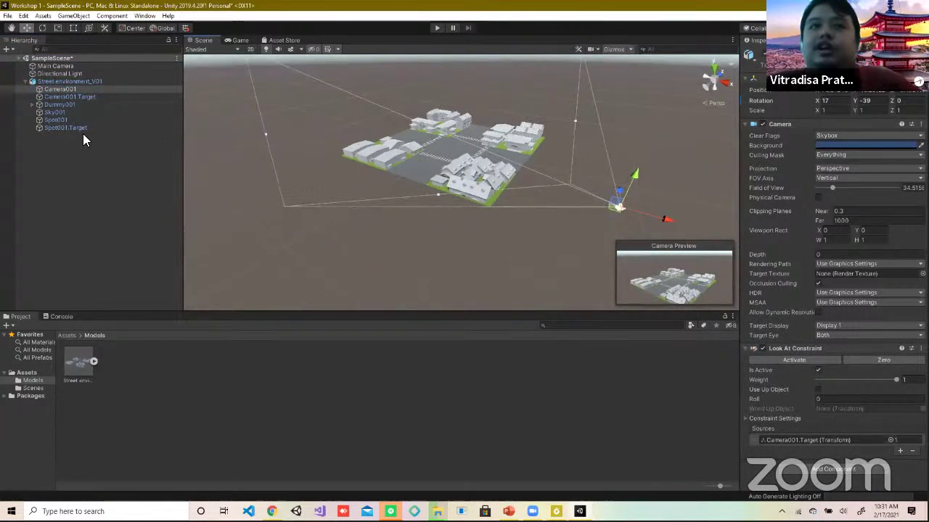
{"action": "middle_click_drag", "start_coordinate": [348, 239], "coordinate": [304, 218]}
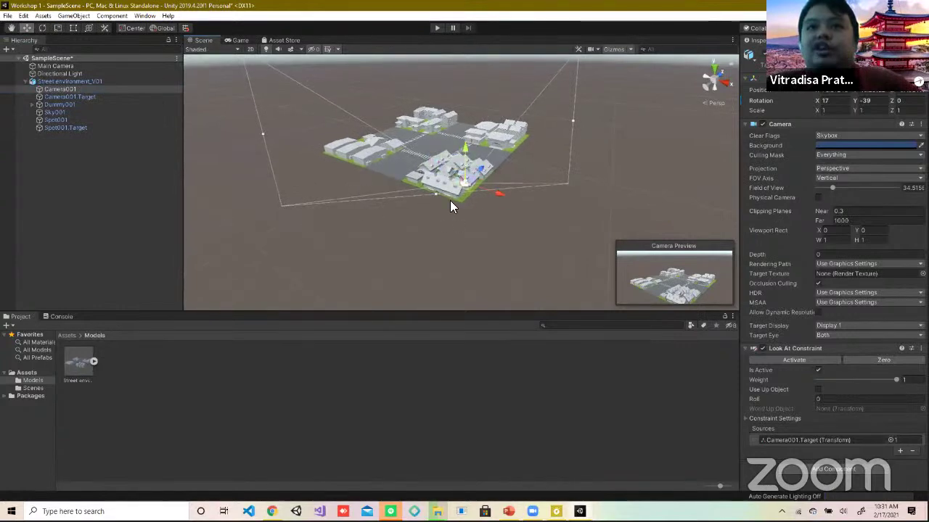
{"action": "left_click_drag", "start_coordinate": [494, 196], "coordinate": [468, 128]}
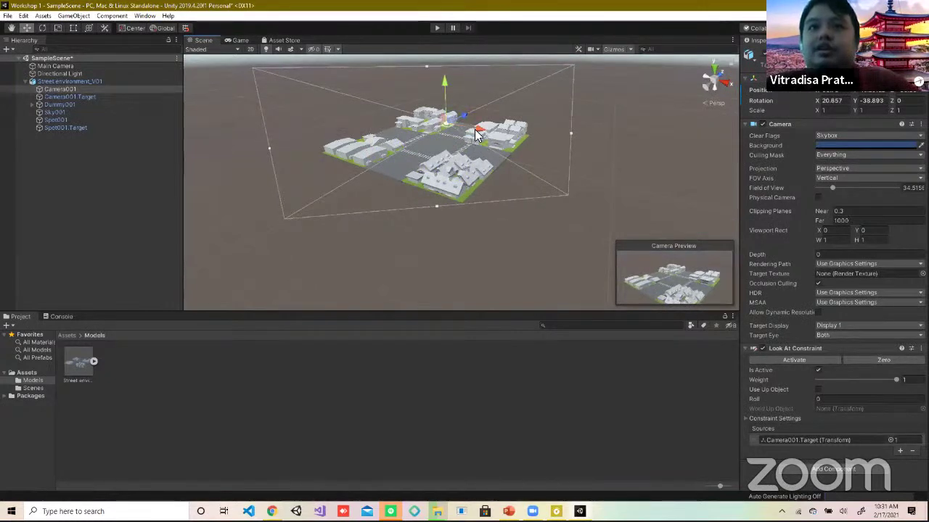
{"action": "left_click_drag", "start_coordinate": [474, 129], "coordinate": [466, 70]}
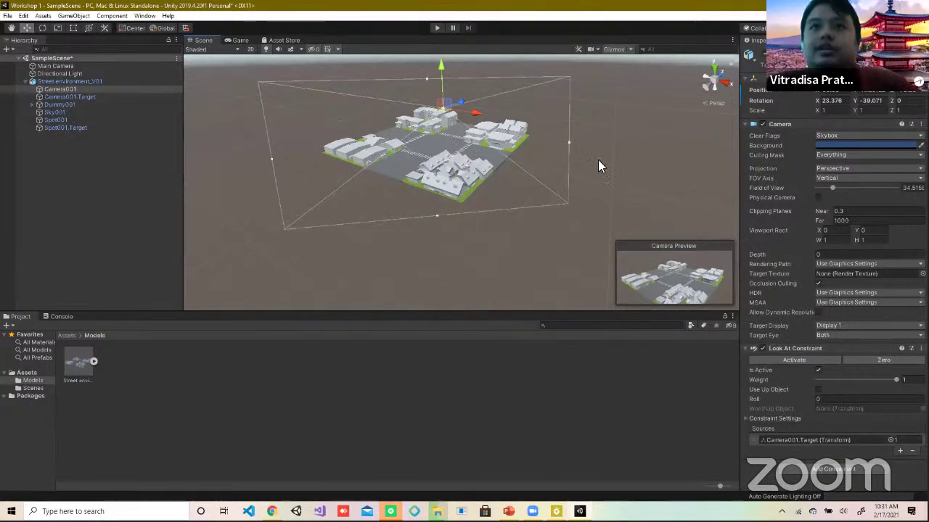
{"action": "left_click", "coordinate": [68, 65]}
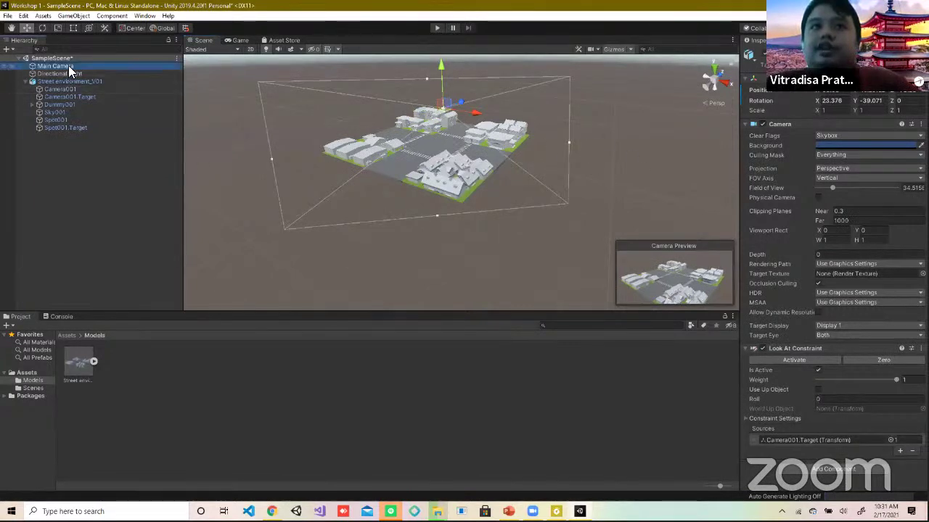
{"action": "left_click", "coordinate": [830, 101]}
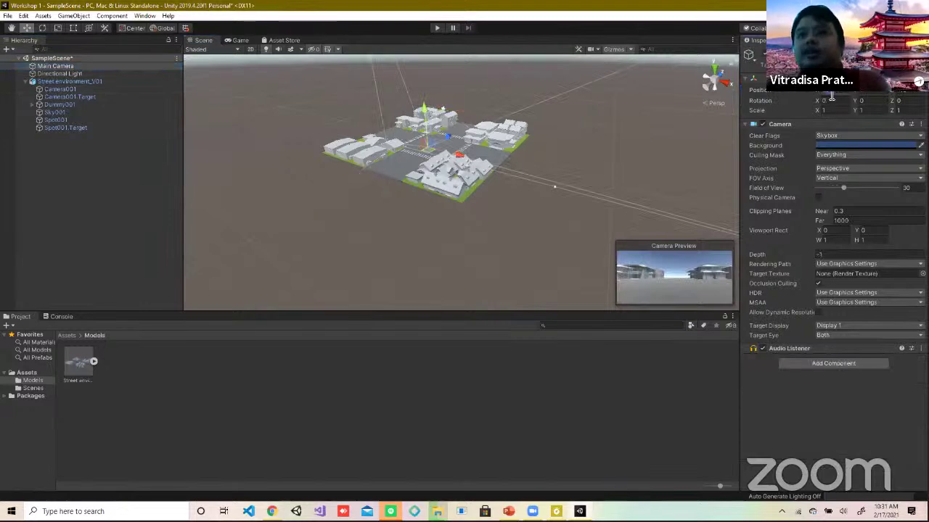
{"action": "left_click", "coordinate": [59, 90]}
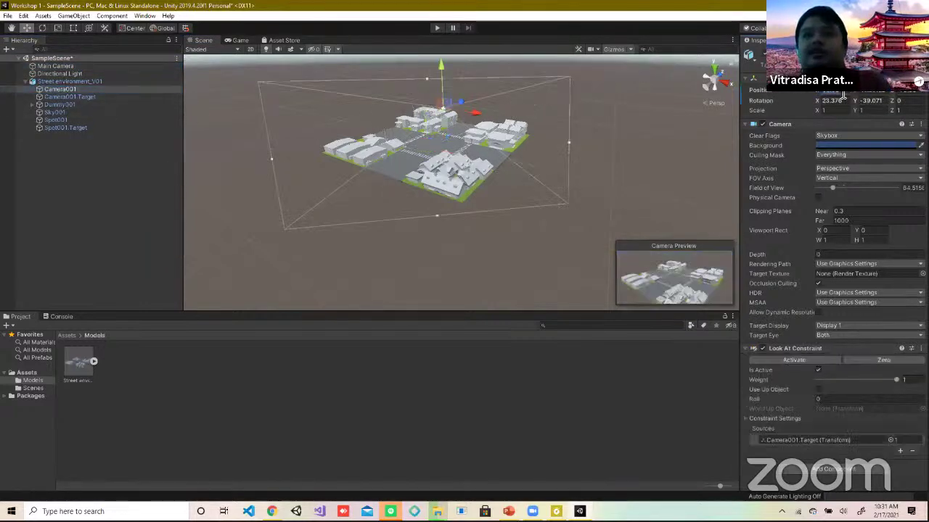
{"action": "left_click_drag", "start_coordinate": [444, 102], "coordinate": [265, 79]}
{"action": "left_click", "coordinate": [69, 66]}
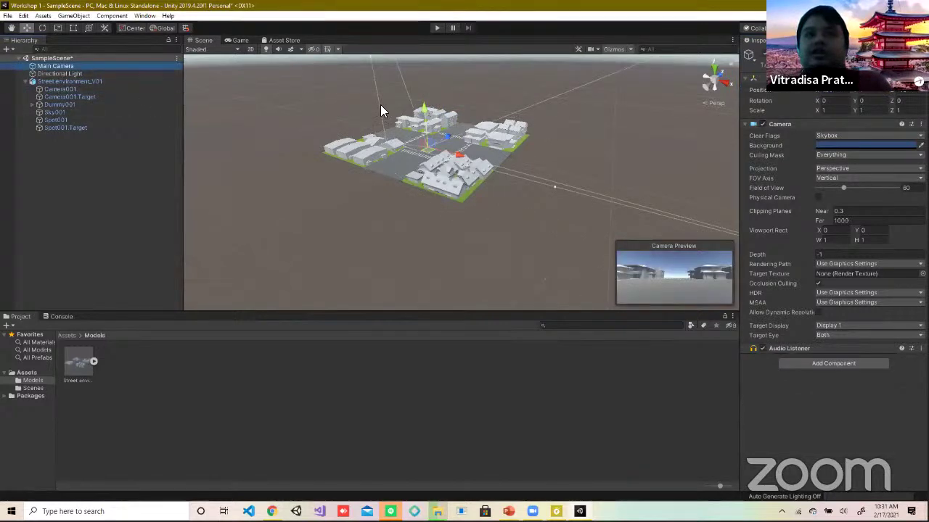
{"action": "left_click", "coordinate": [64, 90]}
Step: Zero Camera001's rotation value, then move it into the town centre above the intersection
{"action": "double_click", "coordinate": [853, 92]}
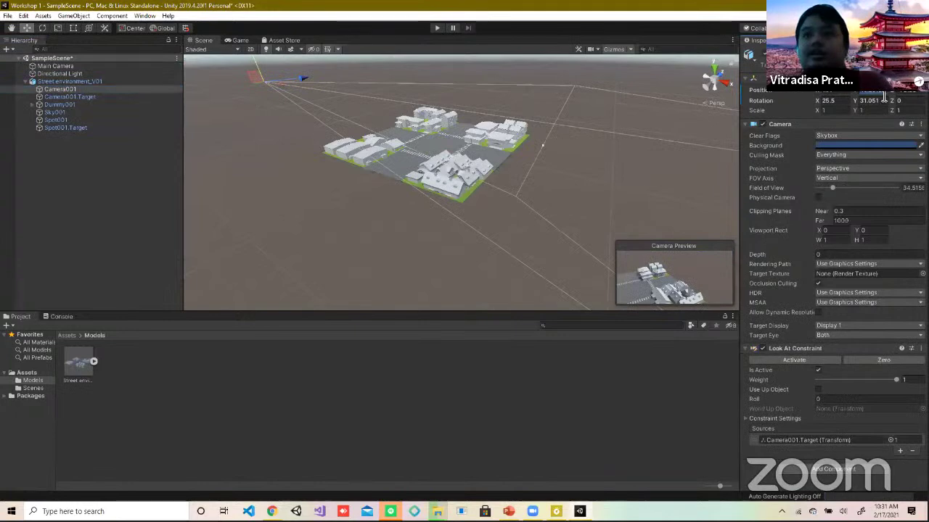
{"action": "type", "text": "0"}
{"action": "key", "text": "Return"}
{"action": "left_click", "coordinate": [65, 66]}
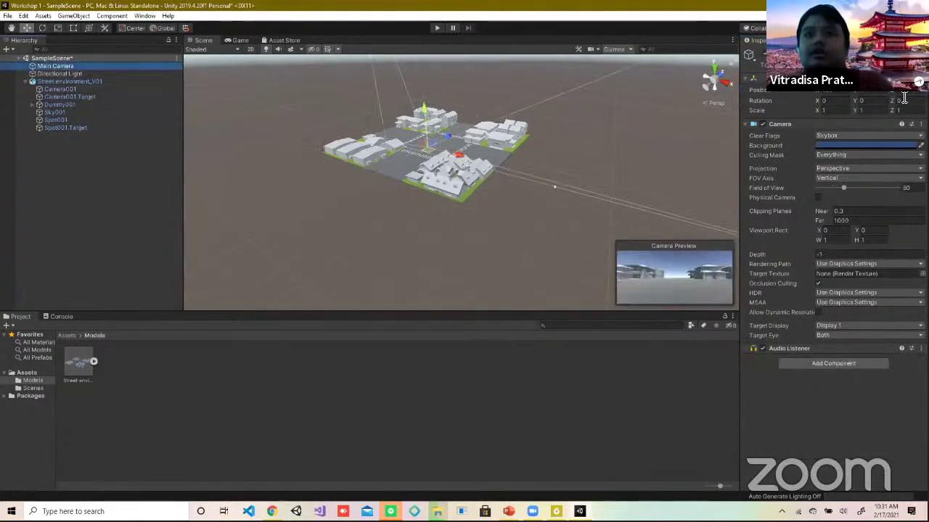
{"action": "left_click", "coordinate": [64, 89]}
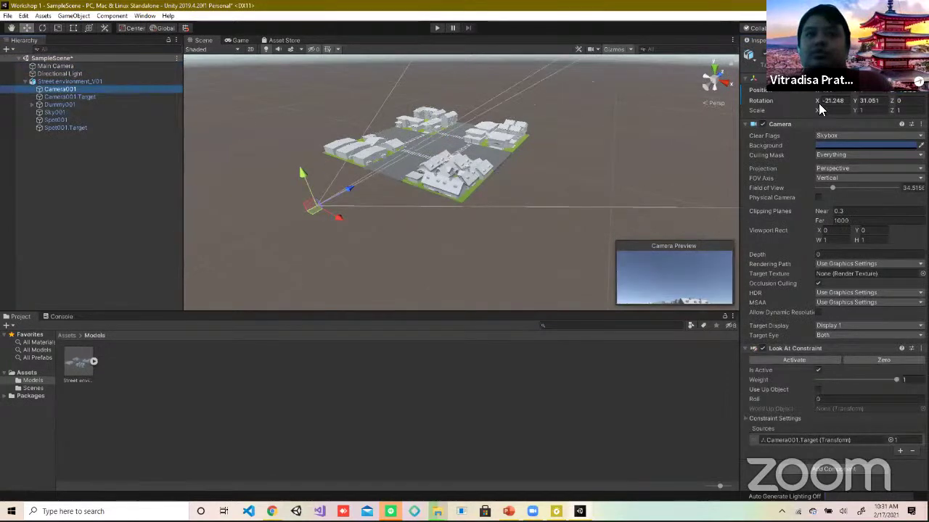
{"action": "left_click_drag", "start_coordinate": [348, 189], "coordinate": [660, 185]}
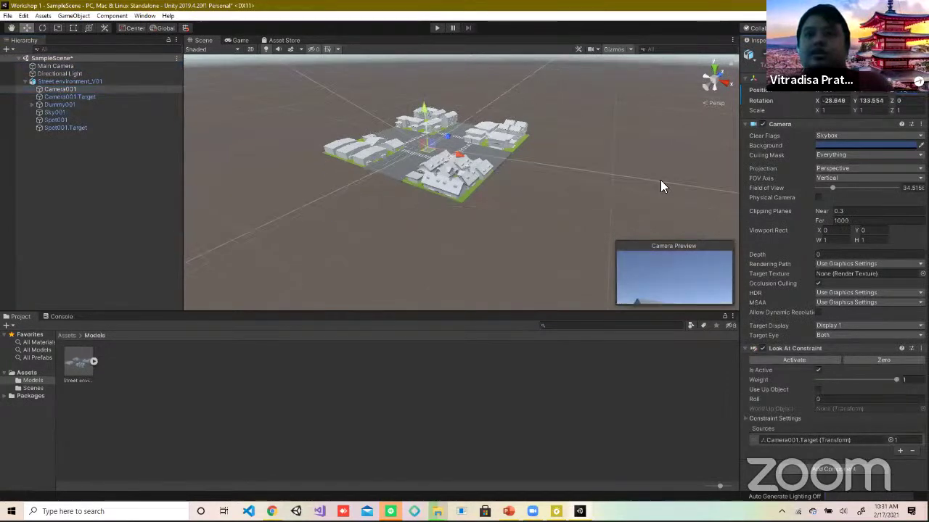
{"action": "scroll", "coordinate": [478, 157], "scroll_direction": "up", "scroll_amount": 3}
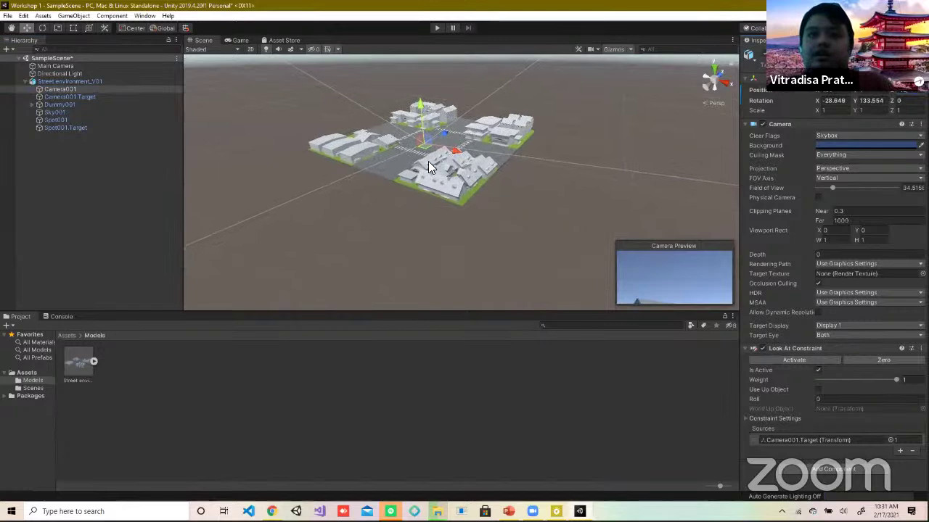
{"action": "key", "text": "q"}
{"action": "left_click_drag", "start_coordinate": [426, 238], "coordinate": [406, 185], "text": "alt"}
{"action": "key", "text": "w"}
{"action": "double_click", "coordinate": [69, 88]}
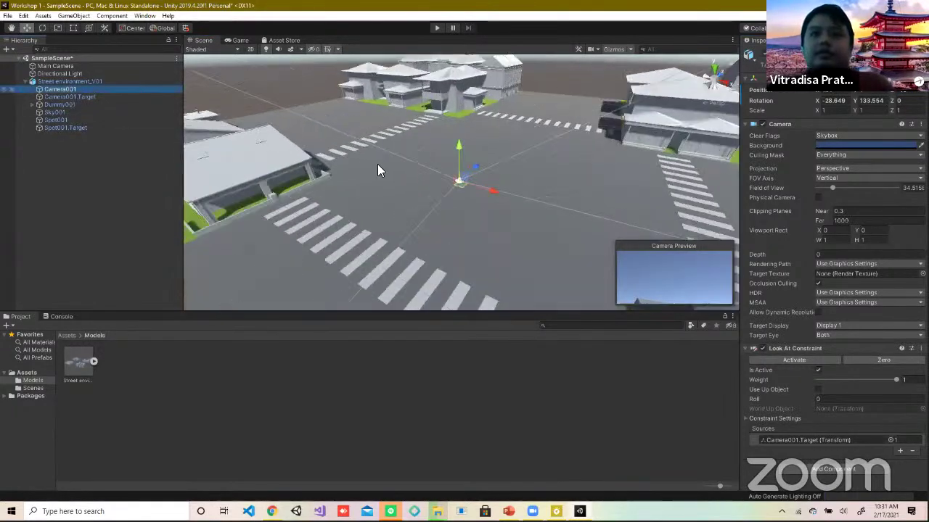
{"action": "left_click_drag", "start_coordinate": [461, 149], "coordinate": [459, 140]}
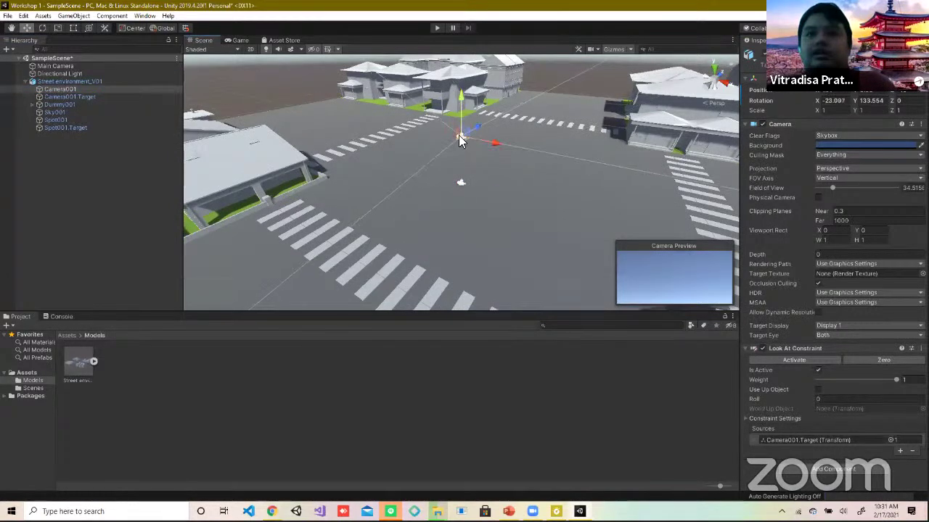
Step: Try Rotation values of 0 for Camera001's Y axis in the Inspector
{"action": "left_click", "coordinate": [836, 102]}
{"action": "key", "text": "Tab"}
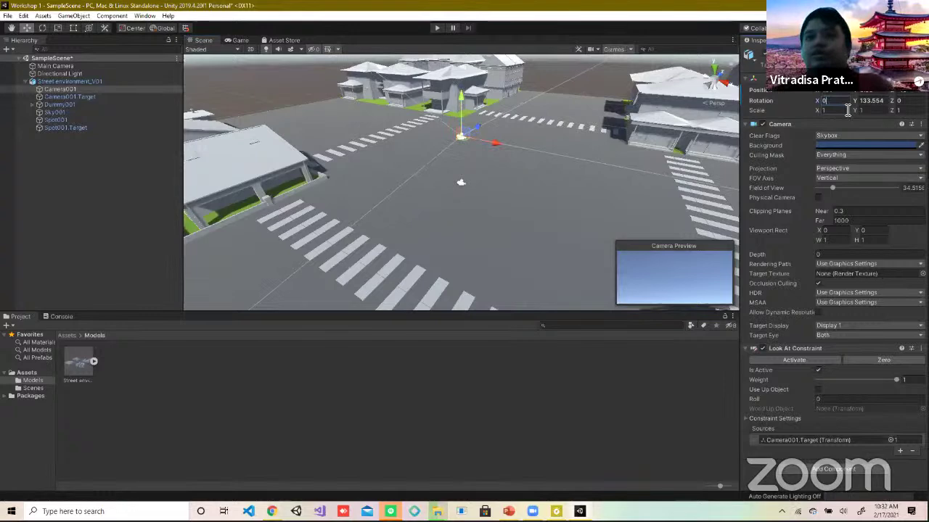
{"action": "type", "text": "0"}
{"action": "key", "text": "Tab"}
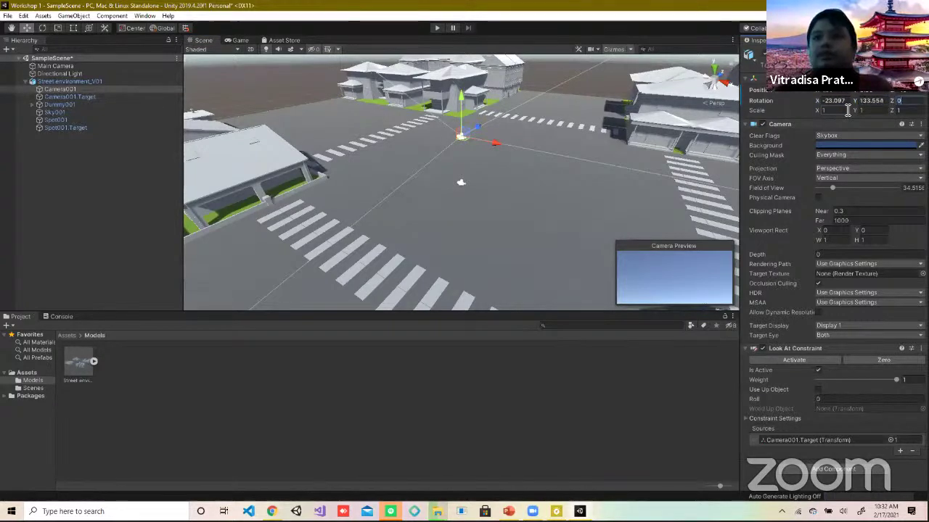
{"action": "left_click", "coordinate": [845, 103]}
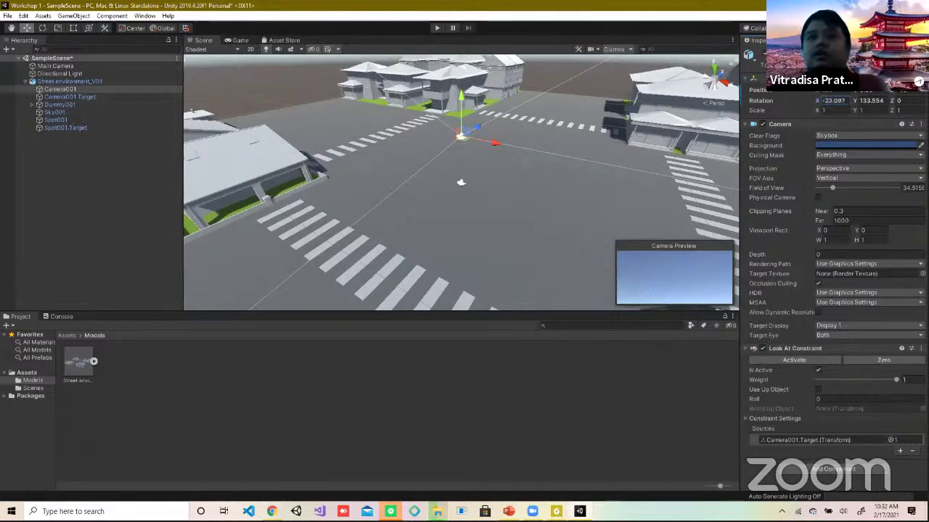
{"action": "left_click", "coordinate": [872, 106]}
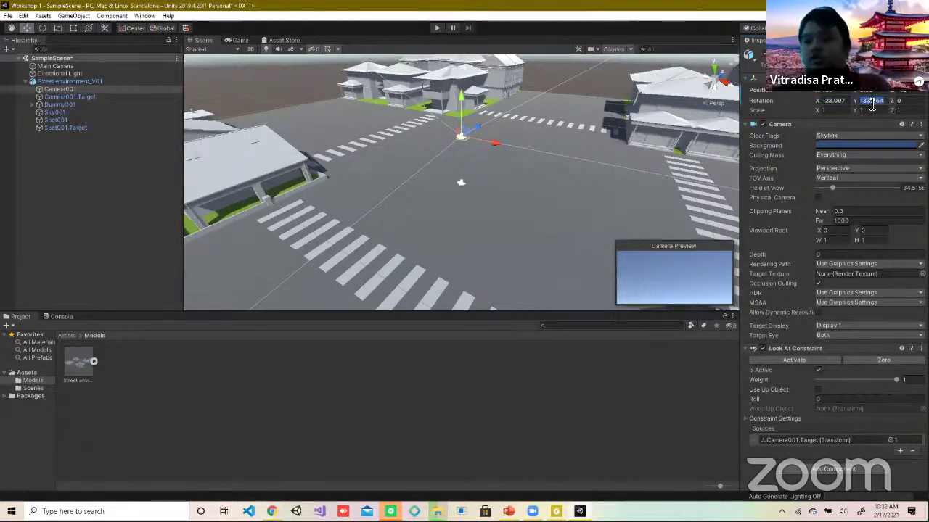
{"action": "type", "text": "0"}
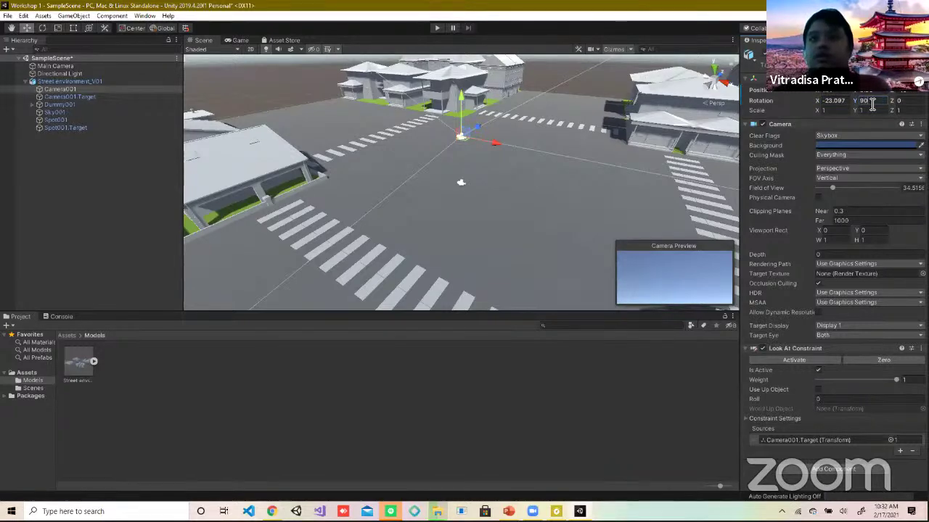
Step: Undo back to the overhead framing at rotation 23.378, -39.071
{"action": "left_click", "coordinate": [596, 165]}
{"action": "key", "text": "ctrl+z"}
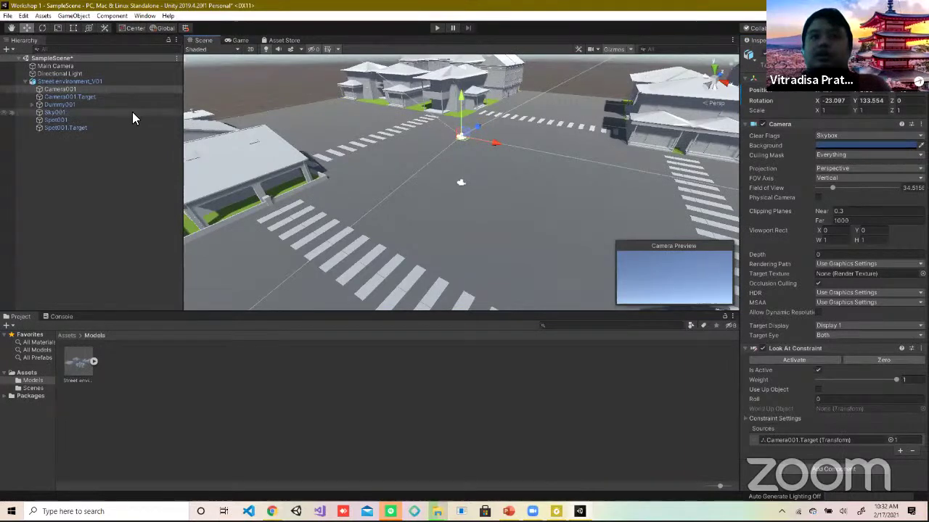
{"action": "left_click", "coordinate": [517, 225]}
{"action": "key", "text": "ctrl+z"}
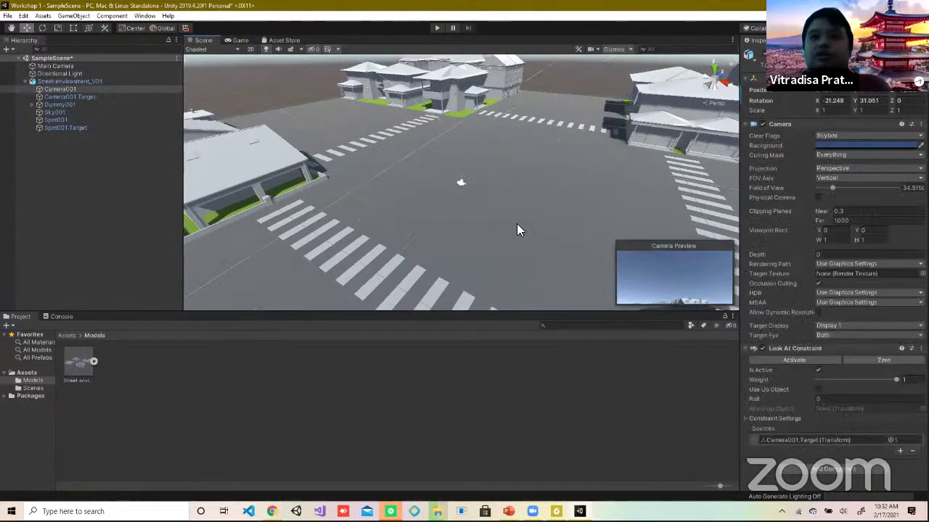
{"action": "key", "text": "ctrl+z"}
{"action": "key", "text": "f"}
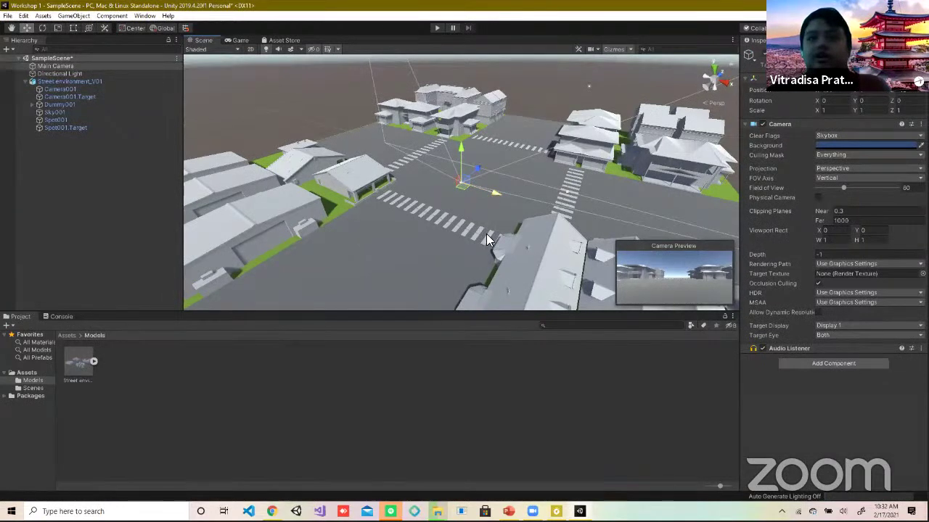
{"action": "key", "text": "ctrl+z"}
{"action": "double_click", "coordinate": [77, 87]}
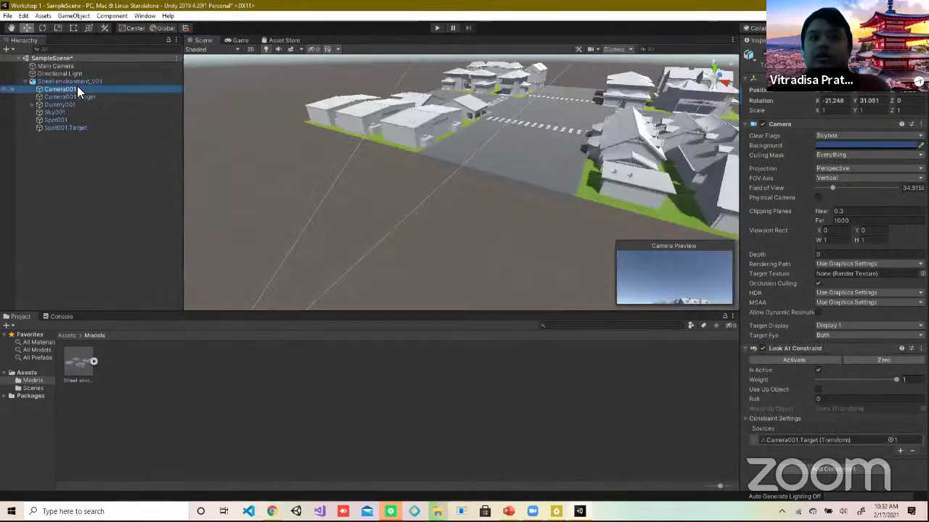
{"action": "key", "text": "ctrl+z"}
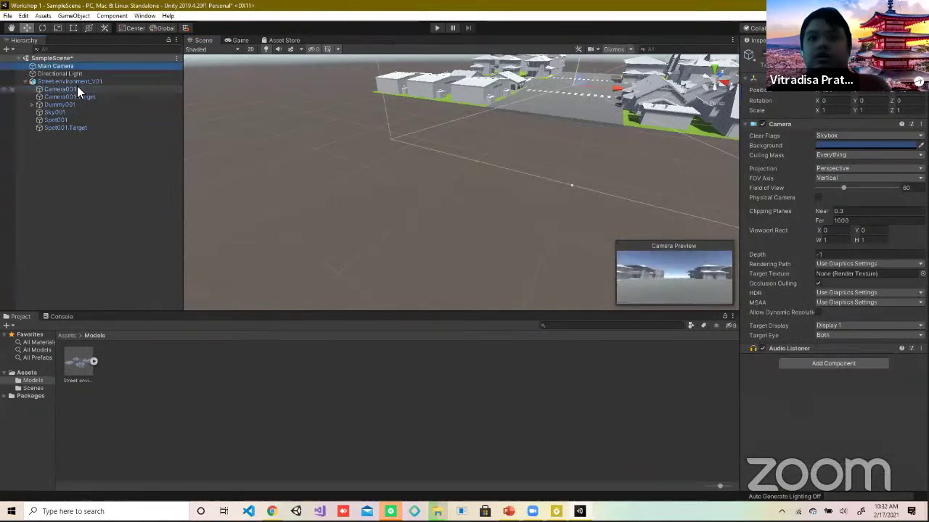
{"action": "left_click", "coordinate": [77, 88]}
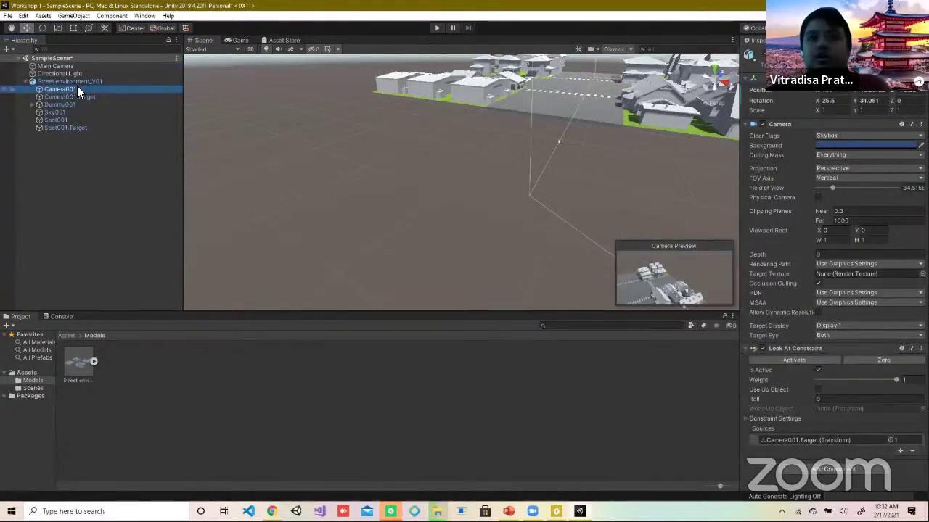
{"action": "key", "text": "ctrl+z"}
{"action": "left_click", "coordinate": [77, 87]}
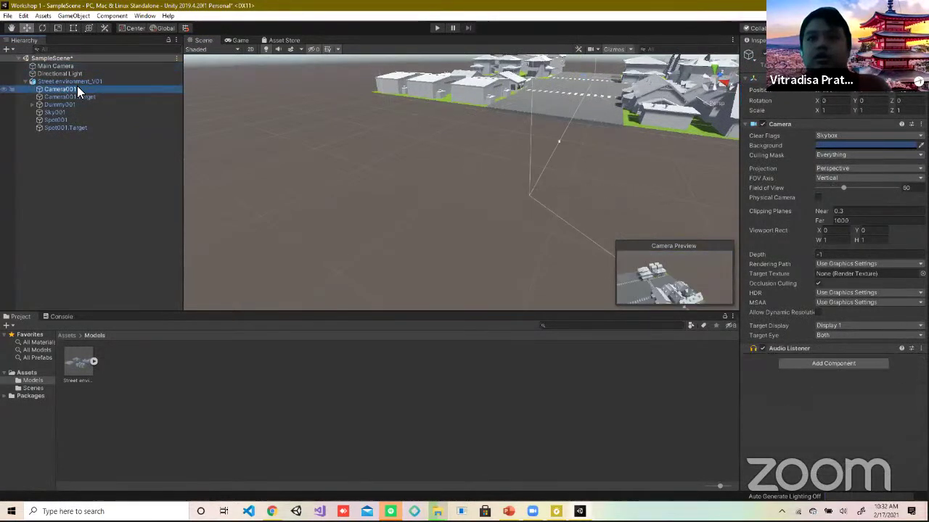
{"action": "key", "text": "ctrl+z"}
{"action": "left_click", "coordinate": [77, 87]}
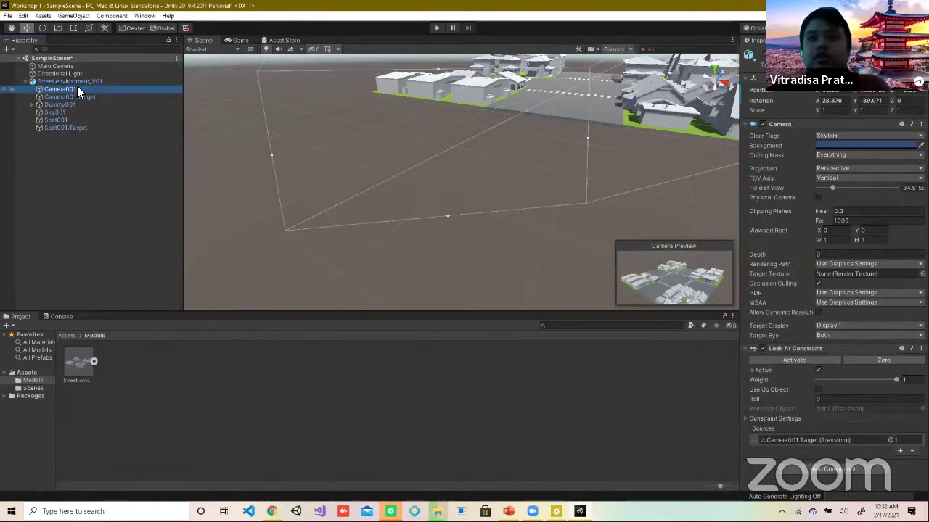
Step: Collapse Street environment_V01's children, dismiss the creation menu, and move the view across the streets
{"action": "left_click_drag", "start_coordinate": [514, 213], "coordinate": [436, 312], "text": "alt"}
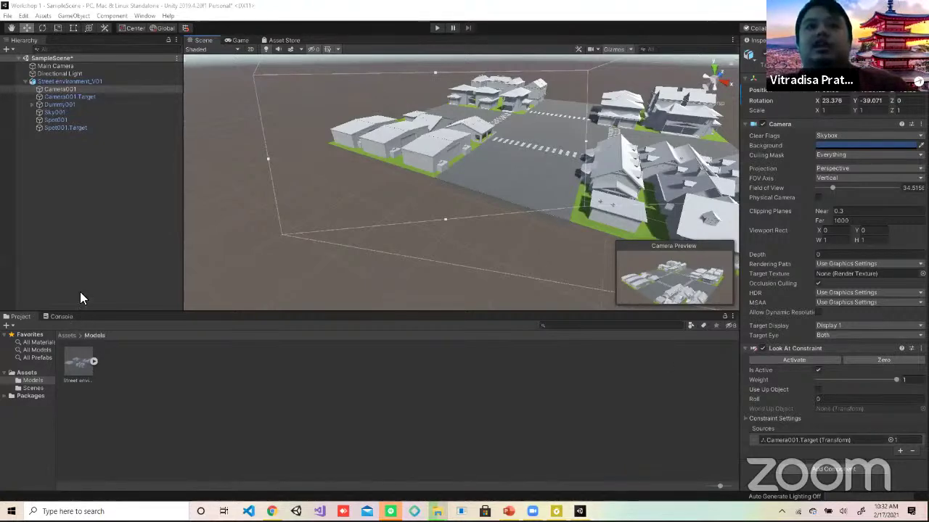
{"action": "left_click", "coordinate": [27, 81]}
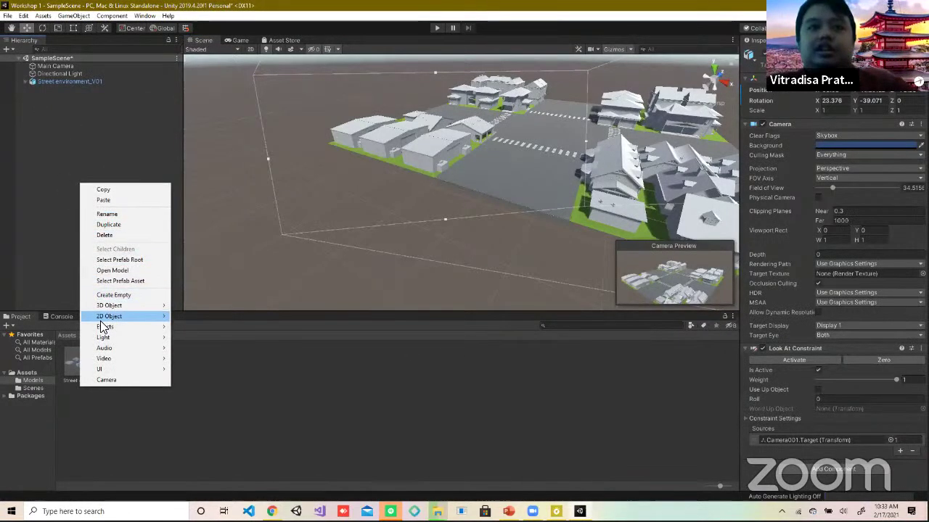
{"action": "mouse_move", "coordinate": [103, 328]}
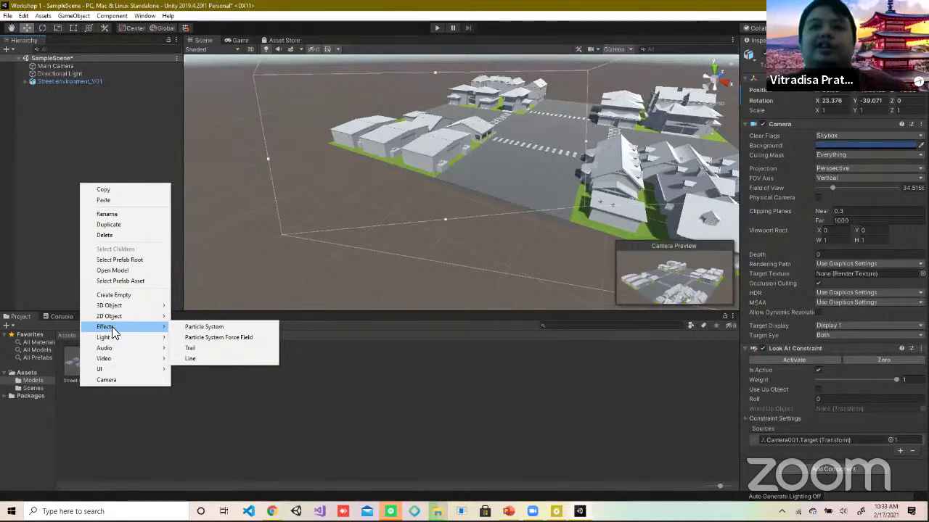
{"action": "left_click", "coordinate": [564, 177]}
{"action": "scroll", "coordinate": [550, 160], "scroll_direction": "up", "scroll_amount": 2}
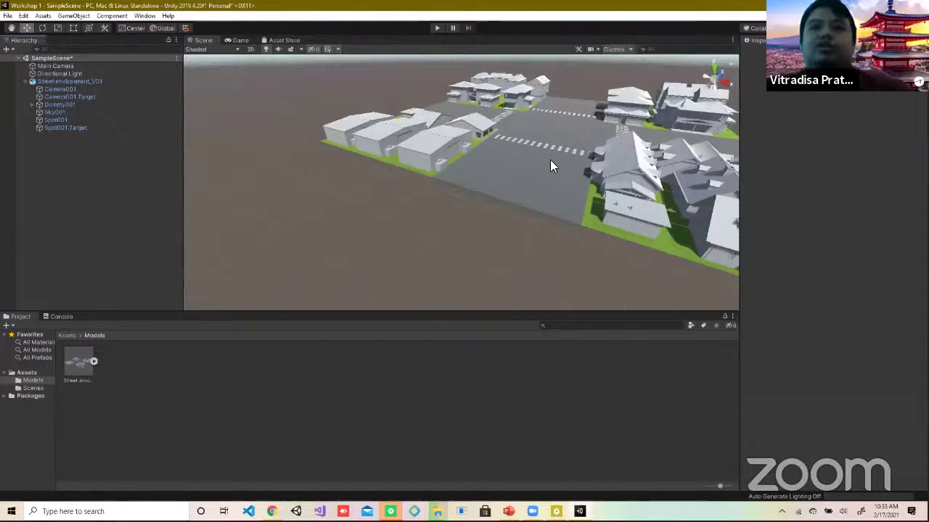
{"action": "middle_click_drag", "start_coordinate": [550, 160], "coordinate": [355, 298]}
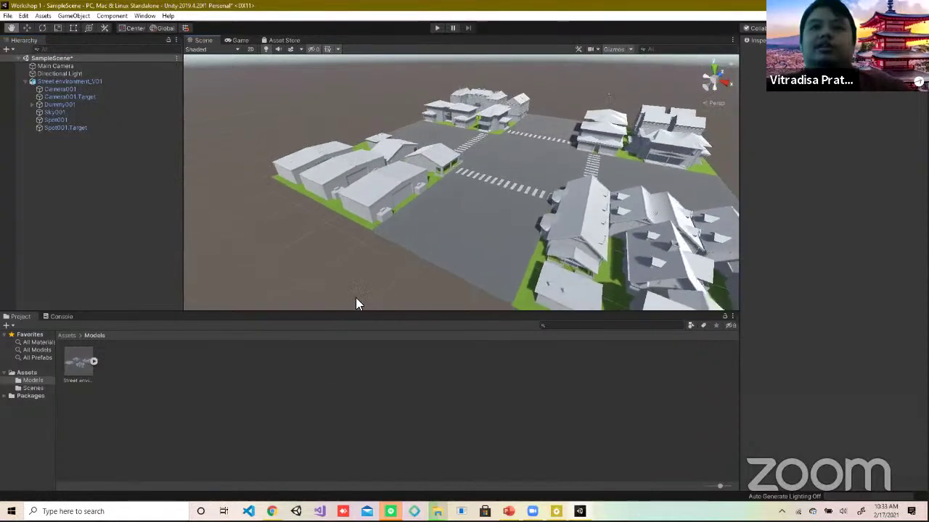
Step: Frame the Main Camera at the intersection and collapse the street environment's child objects
{"action": "left_click", "coordinate": [47, 68]}
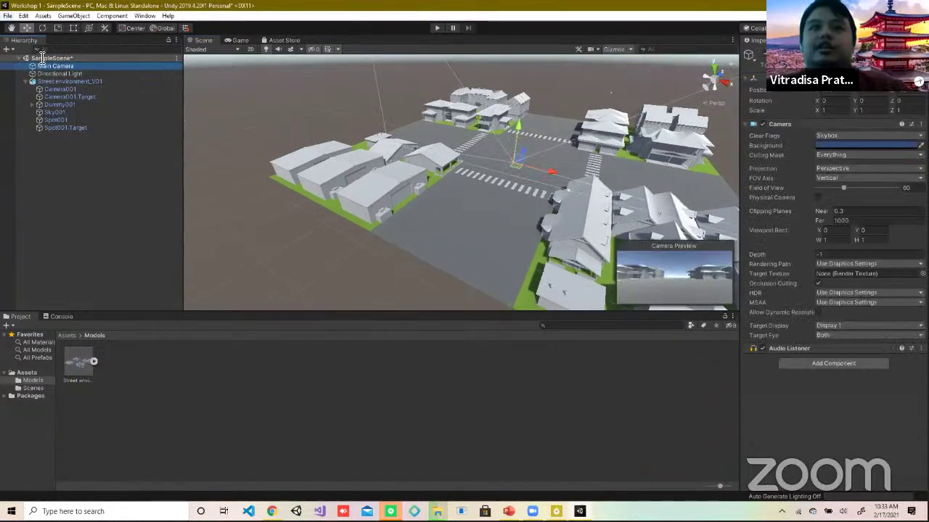
{"action": "double_click", "coordinate": [72, 67]}
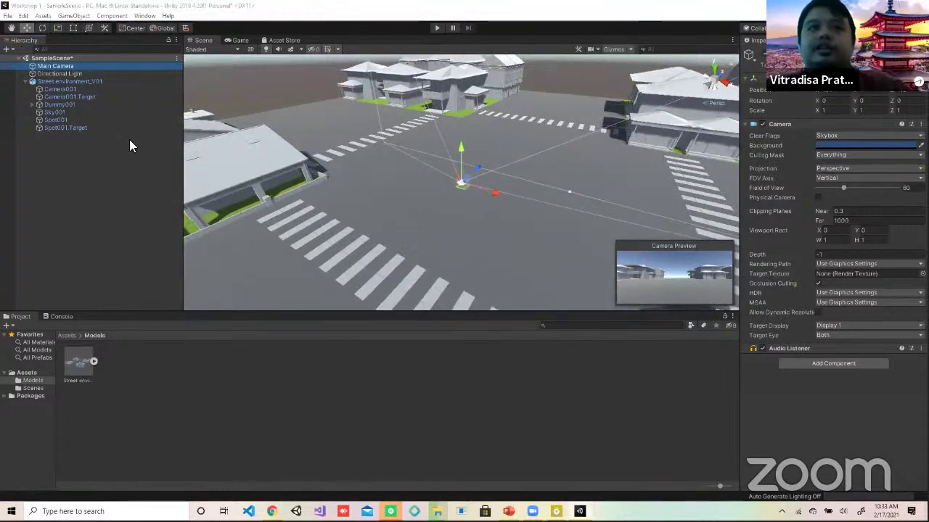
{"action": "left_click", "coordinate": [27, 81]}
{"action": "left_click", "coordinate": [26, 82]}
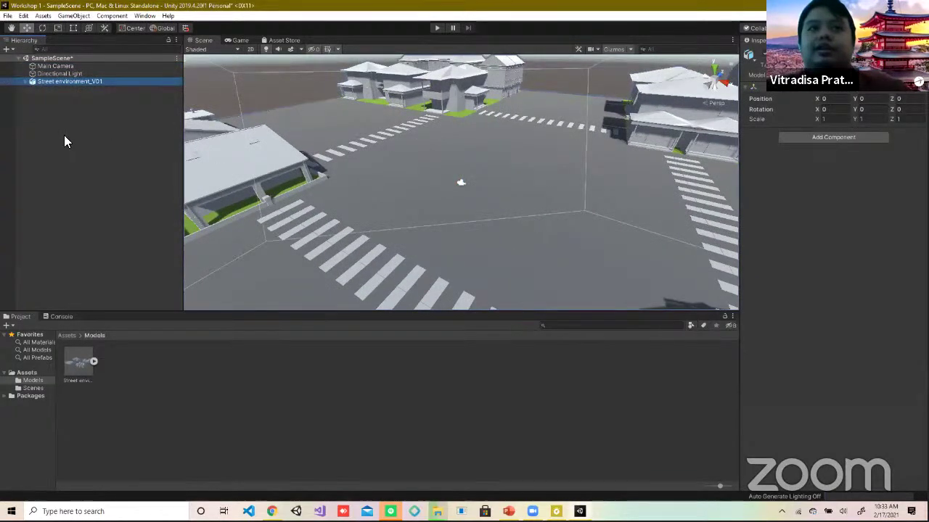
Step: Create a Particle System from the Hierarchy's Effects menu
{"action": "right_click", "coordinate": [63, 135]}
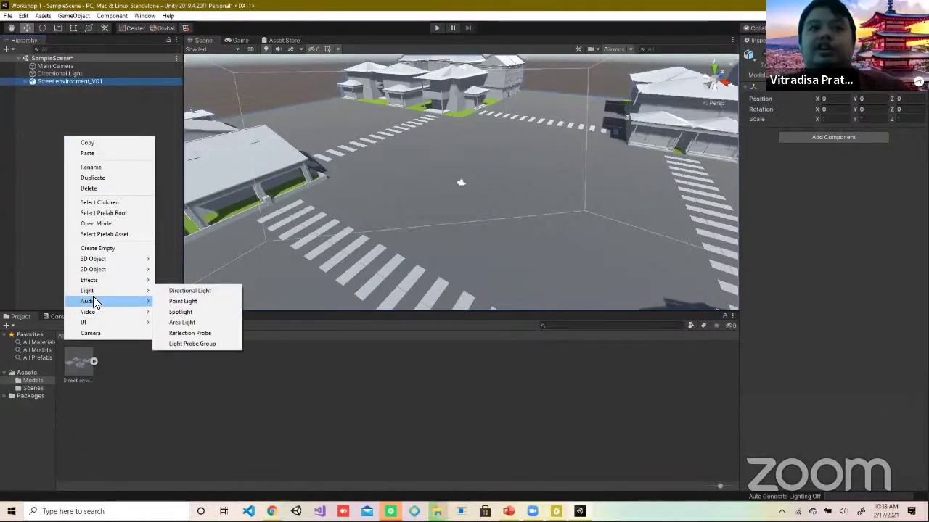
{"action": "mouse_move", "coordinate": [101, 283]}
{"action": "left_click", "coordinate": [188, 280]}
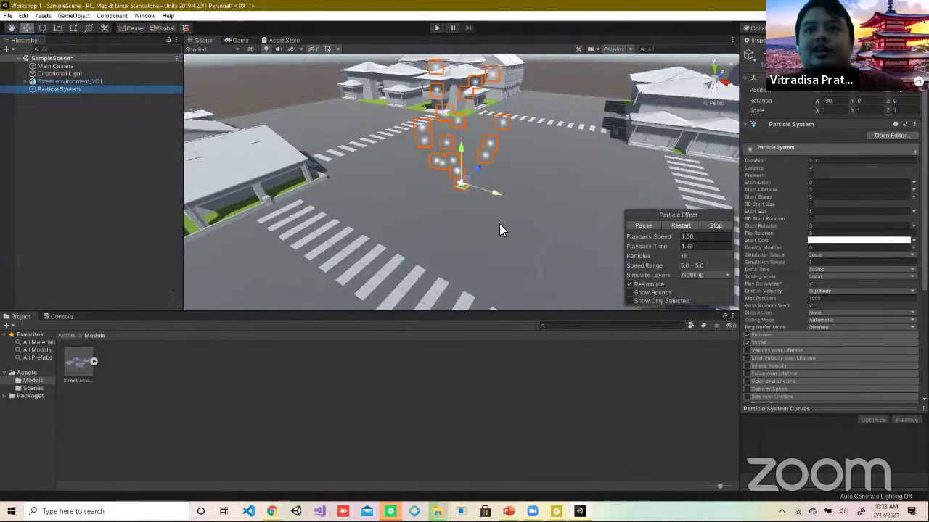
Step: Nudge the new Particle System slightly along X and keep it selected
{"action": "left_click_drag", "start_coordinate": [499, 224], "coordinate": [515, 158], "text": "alt"}
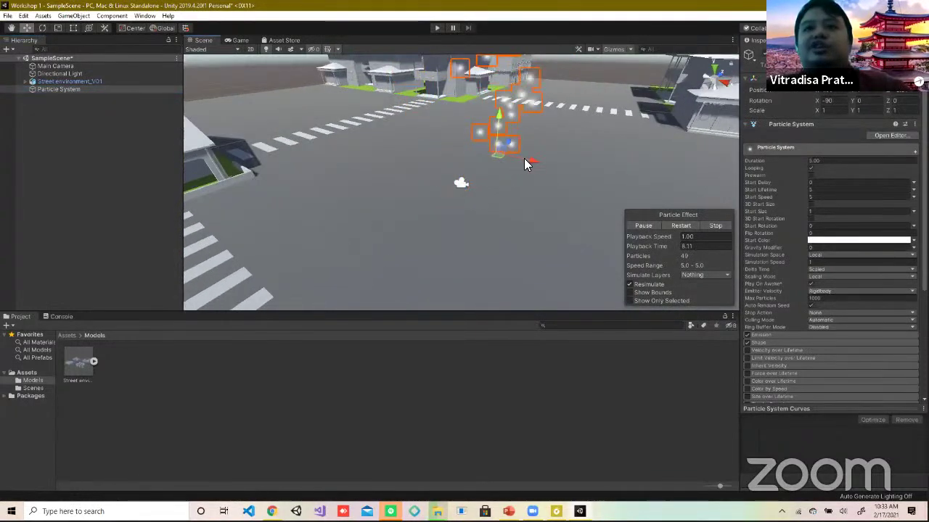
{"action": "left_click_drag", "start_coordinate": [554, 170], "coordinate": [553, 169]}
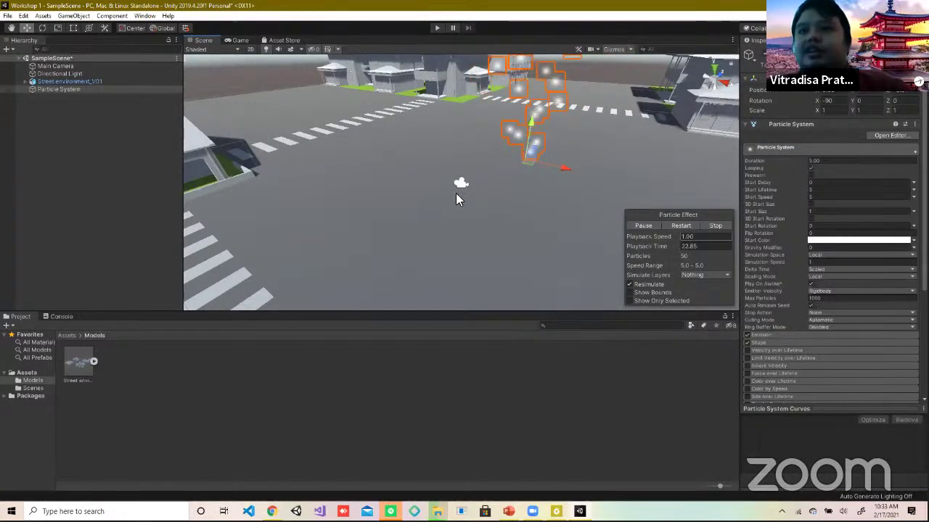
{"action": "left_click", "coordinate": [75, 81]}
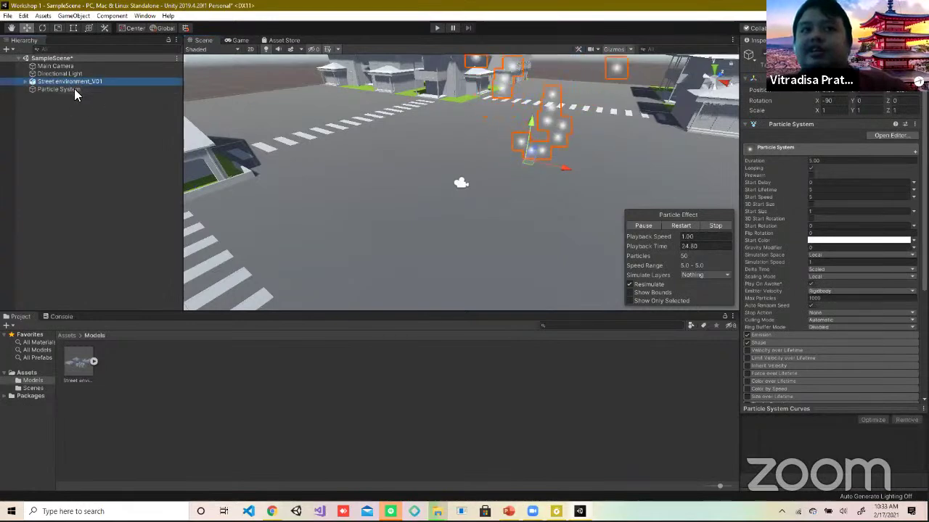
{"action": "left_click", "coordinate": [73, 89]}
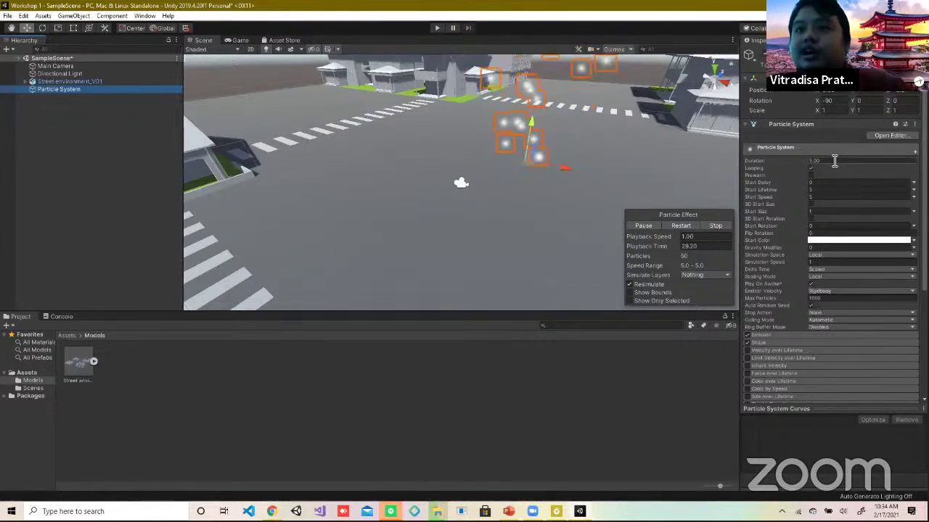
Step: Set the Particle System's Duration to 10 and Max Particles to 10000
{"action": "left_click", "coordinate": [834, 161]}
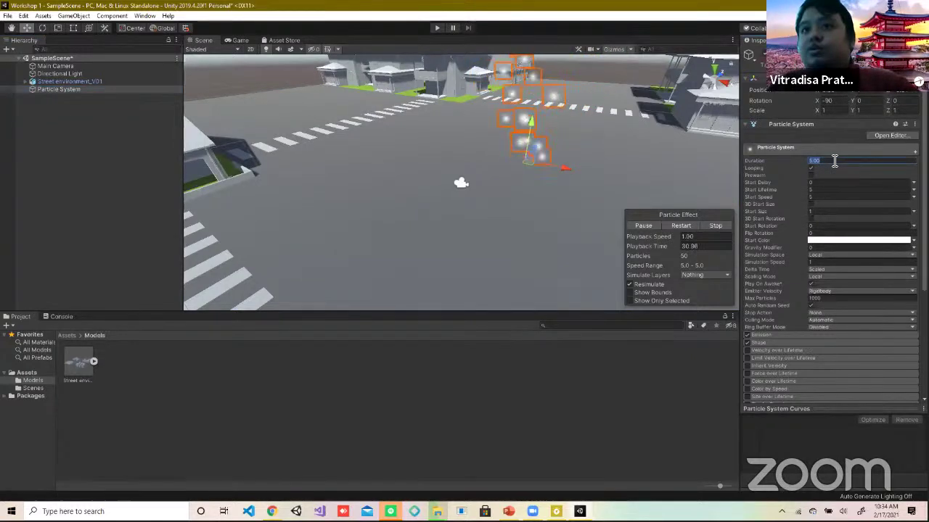
{"action": "type", "text": "10"}
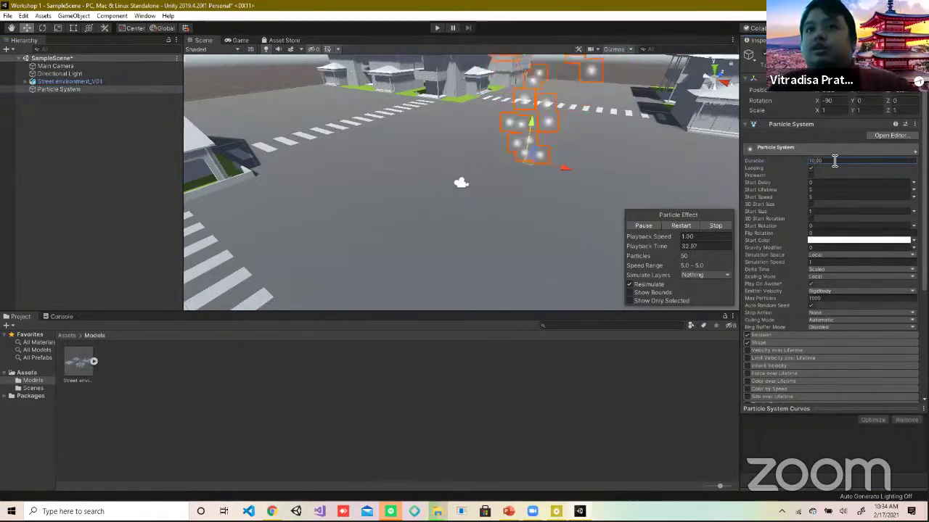
{"action": "key", "text": "Return"}
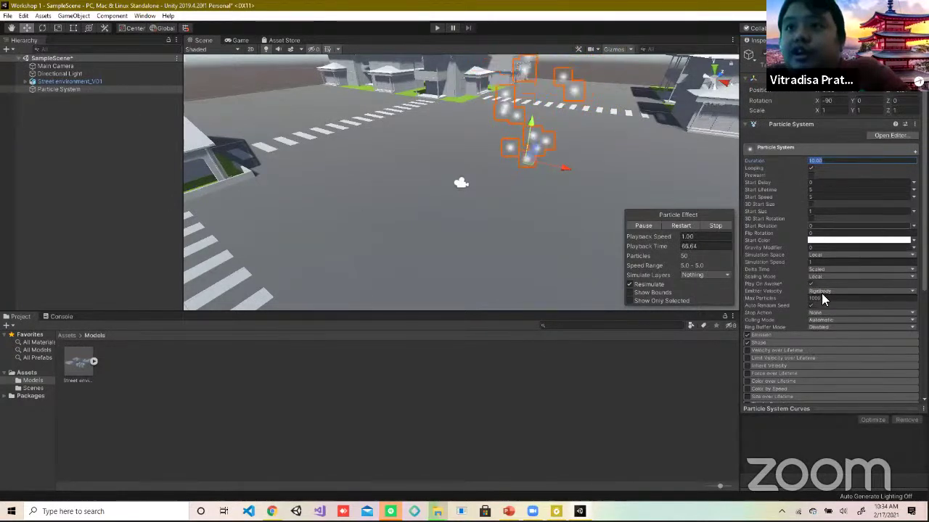
{"action": "key", "text": "Tab"}
{"action": "key", "text": "Tab"}
{"action": "key", "text": "Tab"}
{"action": "key", "text": "Tab"}
{"action": "key", "text": "Tab"}
{"action": "key", "text": "Tab"}
{"action": "key", "text": "Tab"}
{"action": "key", "text": "Tab"}
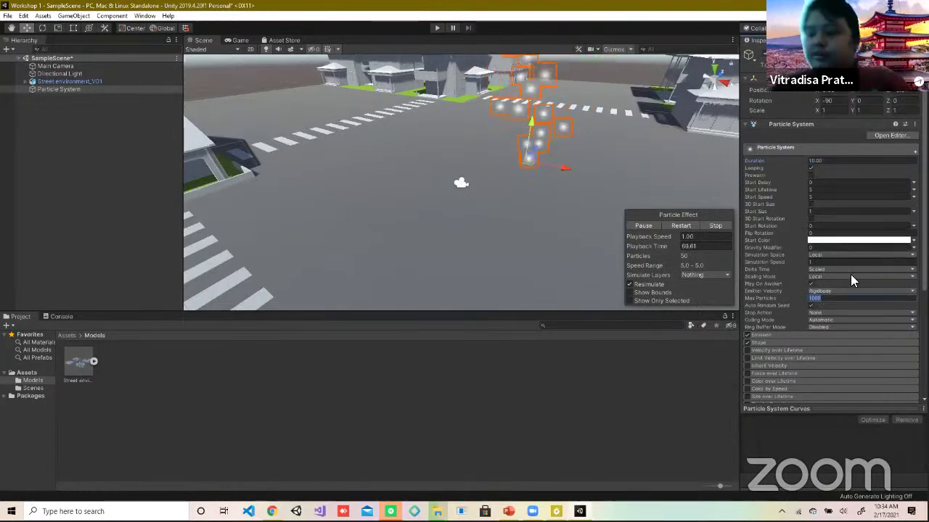
{"action": "type", "text": "1"}
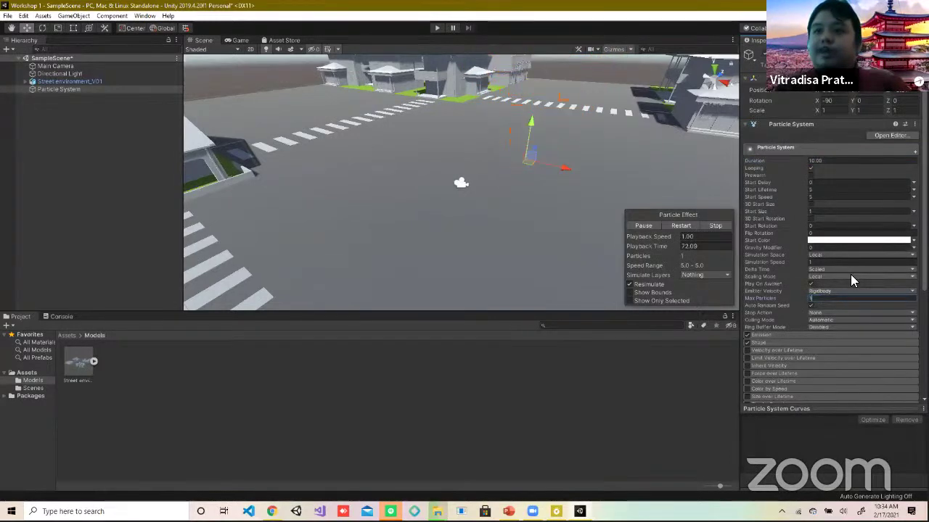
{"action": "type", "text": "00"}
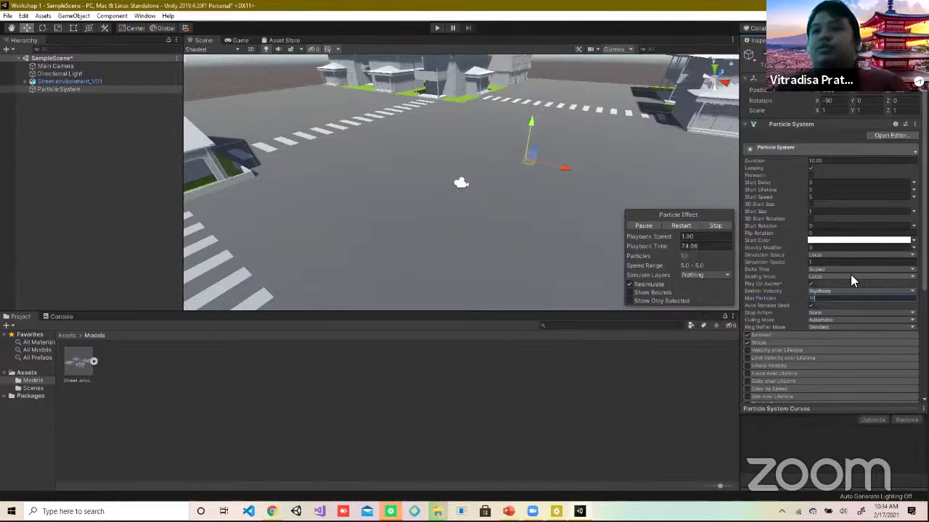
{"action": "type", "text": "00"}
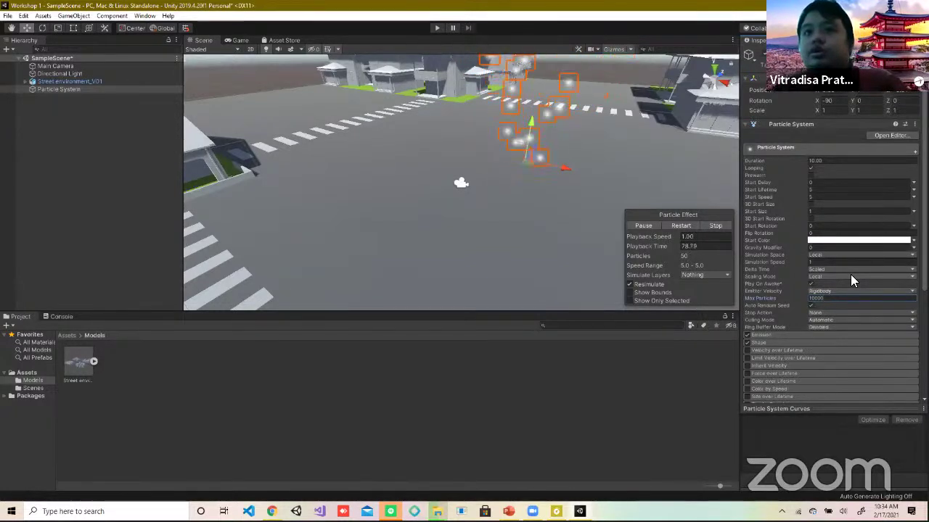
{"action": "scroll", "coordinate": [615, 184], "scroll_direction": "up", "scroll_amount": 5}
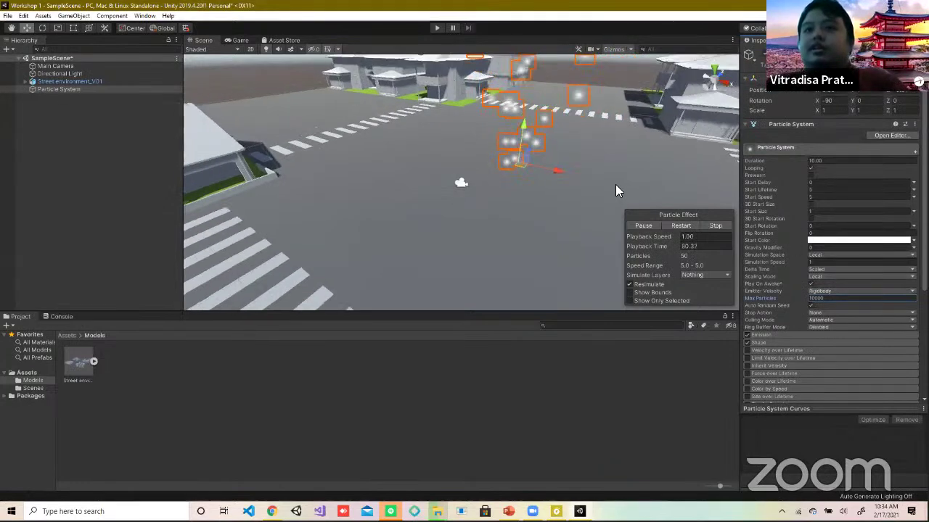
Step: Select the Main Camera in the scene and push it forward along its Z axis
{"action": "scroll", "coordinate": [615, 191], "scroll_direction": "down", "scroll_amount": 3}
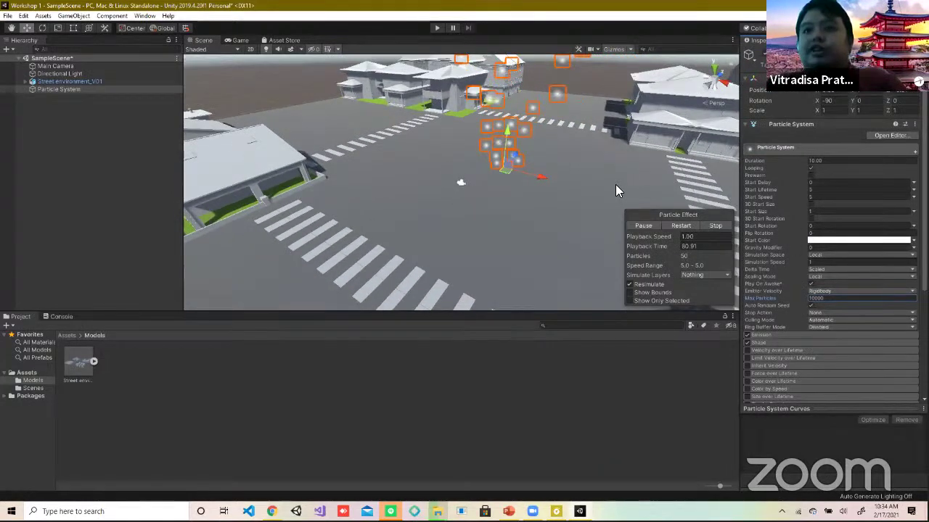
{"action": "left_click_drag", "start_coordinate": [615, 191], "coordinate": [551, 194], "text": "alt"}
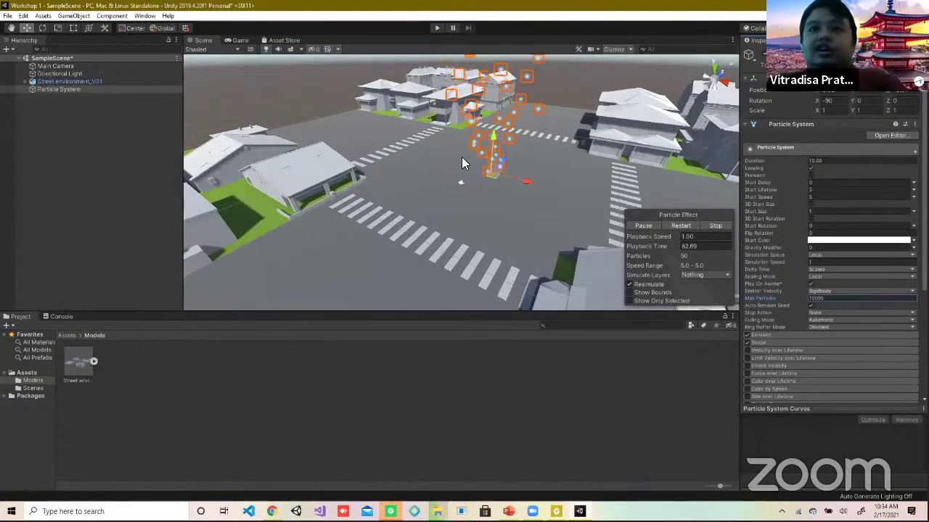
{"action": "left_click", "coordinate": [462, 181]}
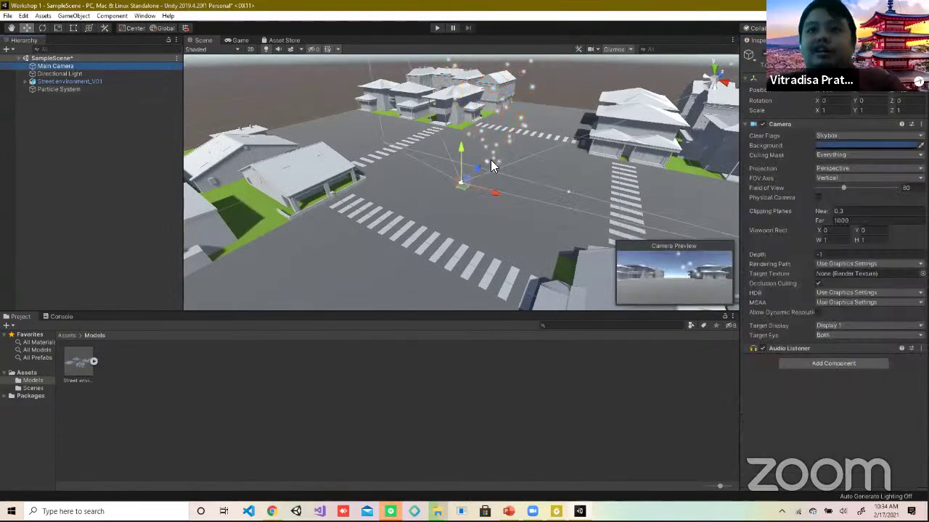
{"action": "left_click_drag", "start_coordinate": [490, 159], "coordinate": [501, 150]}
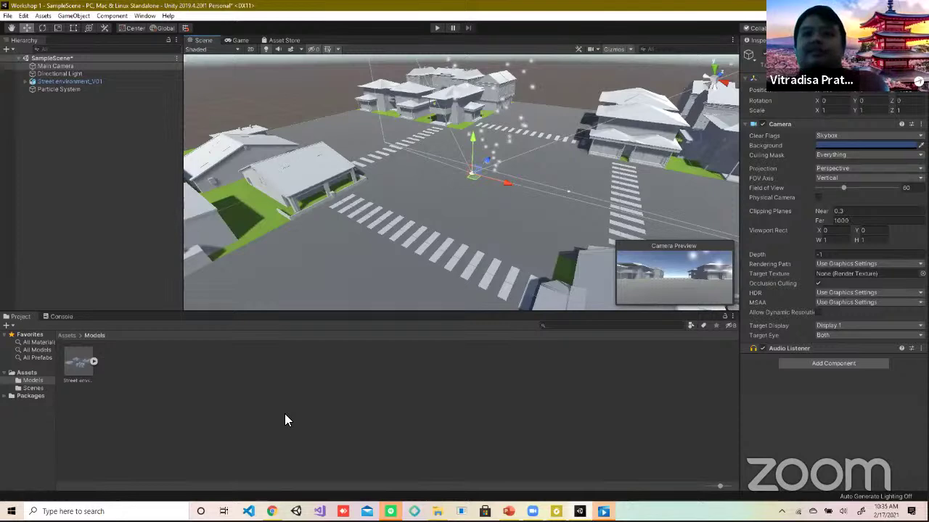
Step: Close the stray video player window and nudge the Main Camera slightly along X
{"action": "key", "text": "alt+Tab"}
{"action": "left_click", "coordinate": [729, 336]}
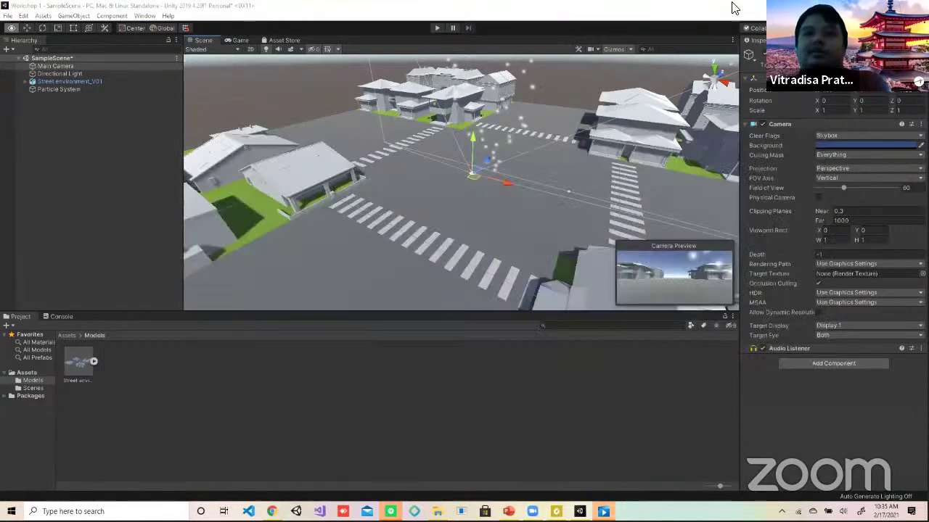
{"action": "key", "text": "alt+F4"}
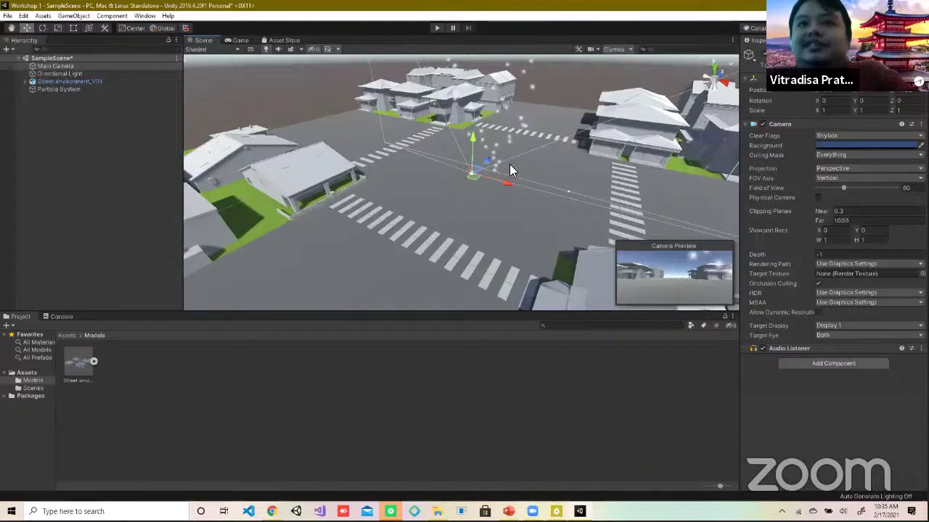
{"action": "left_click_drag", "start_coordinate": [504, 182], "coordinate": [514, 184]}
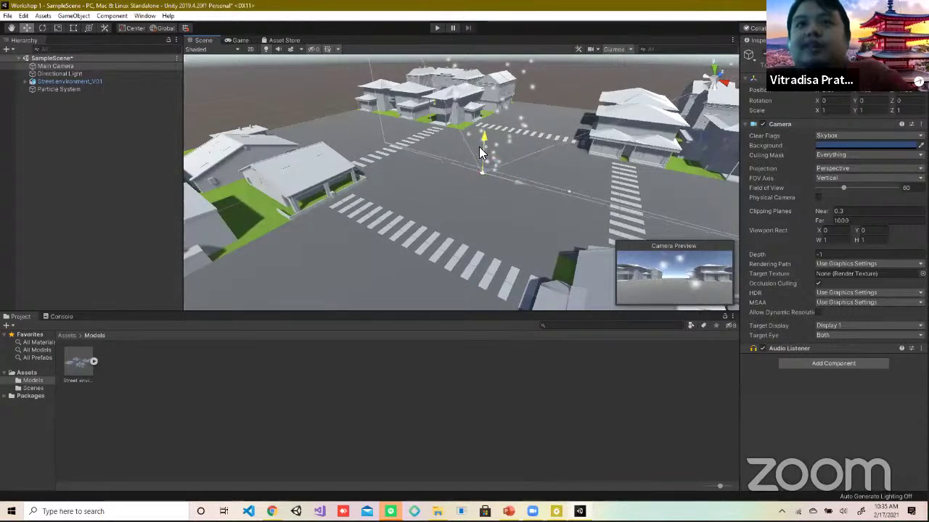
{"action": "left_click_drag", "start_coordinate": [447, 144], "coordinate": [421, 143], "text": "alt"}
Step: Run a quick Play test of the scene, stop it, and select the Particle System
{"action": "left_click", "coordinate": [26, 82]}
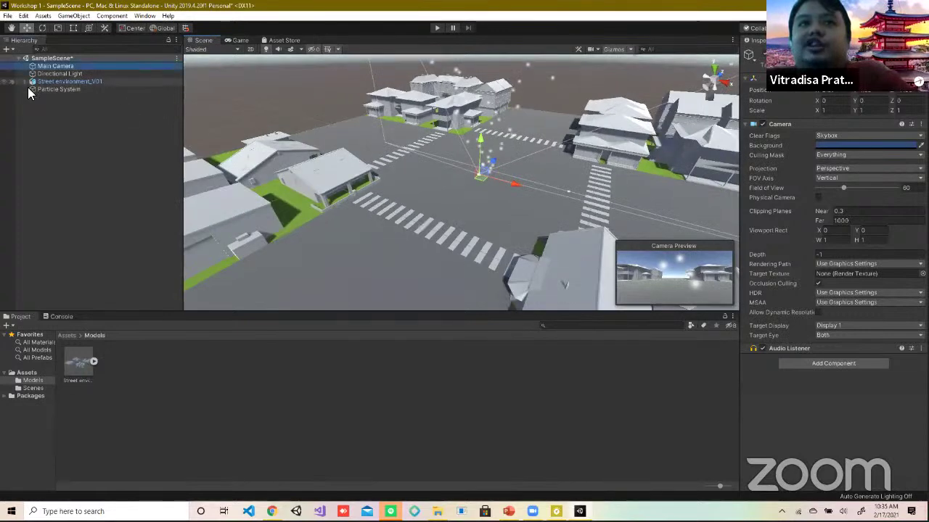
{"action": "left_click", "coordinate": [435, 28]}
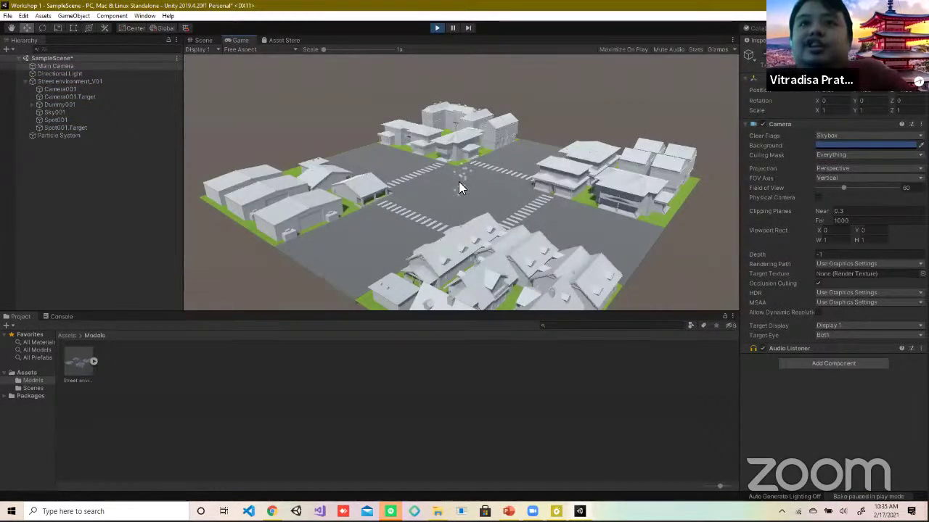
{"action": "left_click", "coordinate": [437, 29]}
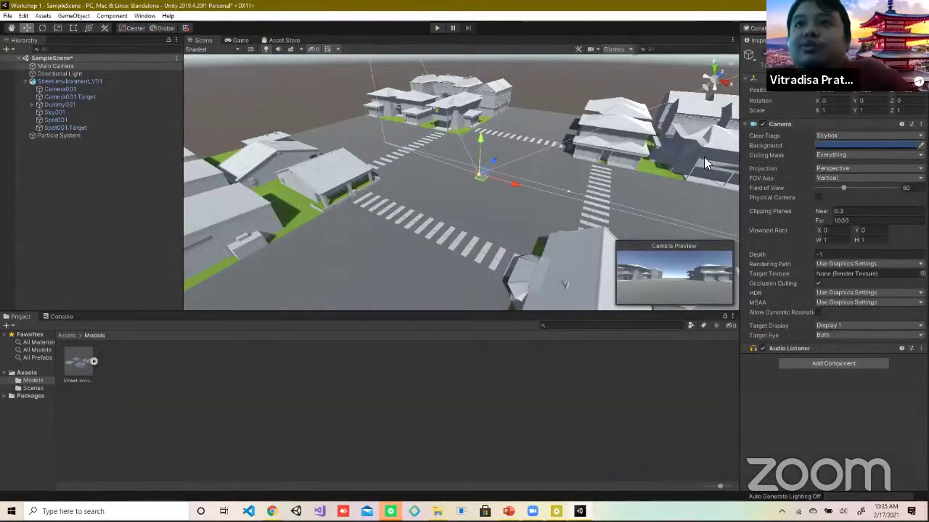
{"action": "left_click", "coordinate": [79, 135]}
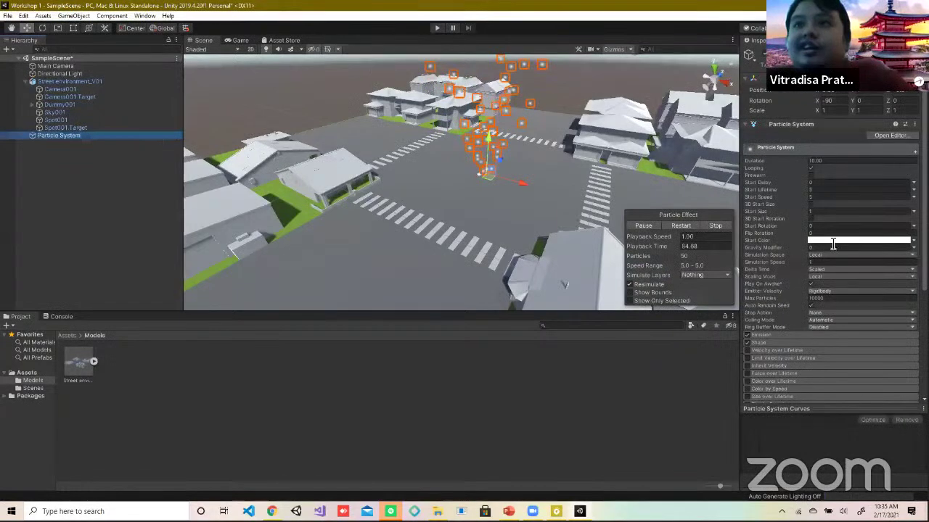
Step: Set the particles' Start Color to orange (EA7700) and Start Speed to 2
{"action": "left_click", "coordinate": [813, 241]}
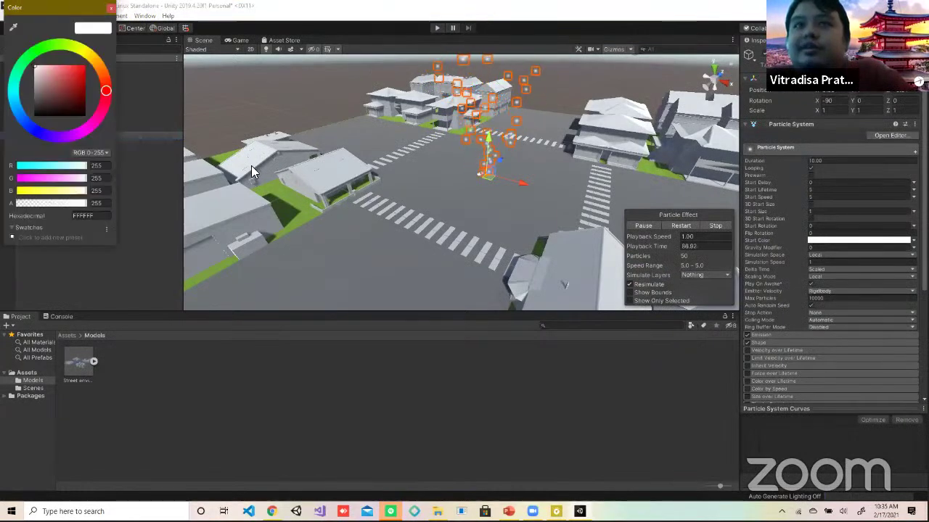
{"action": "left_click_drag", "start_coordinate": [82, 72], "coordinate": [101, 65]}
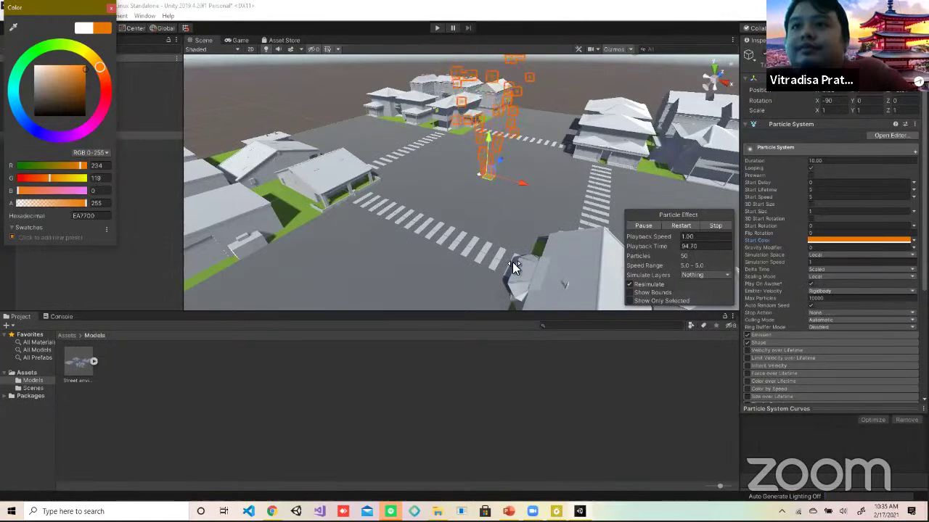
{"action": "left_click", "coordinate": [822, 196]}
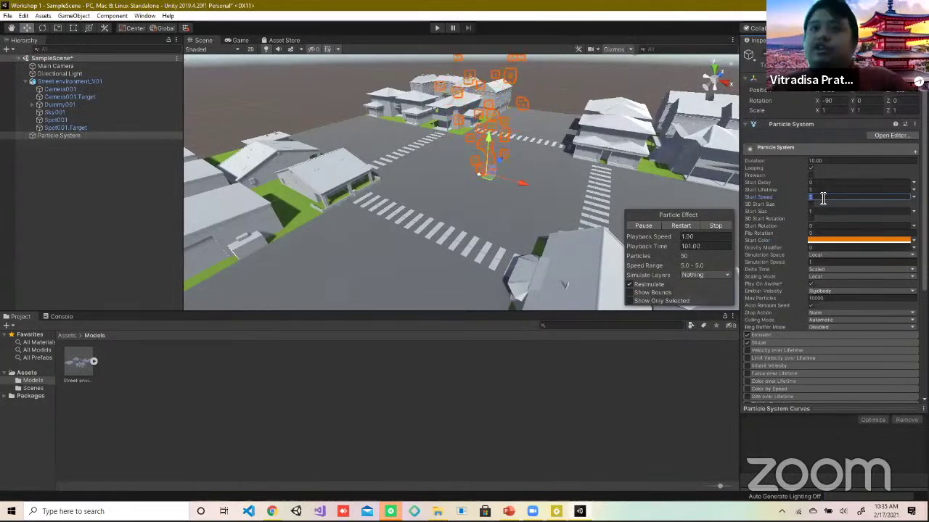
{"action": "type", "text": "25"}
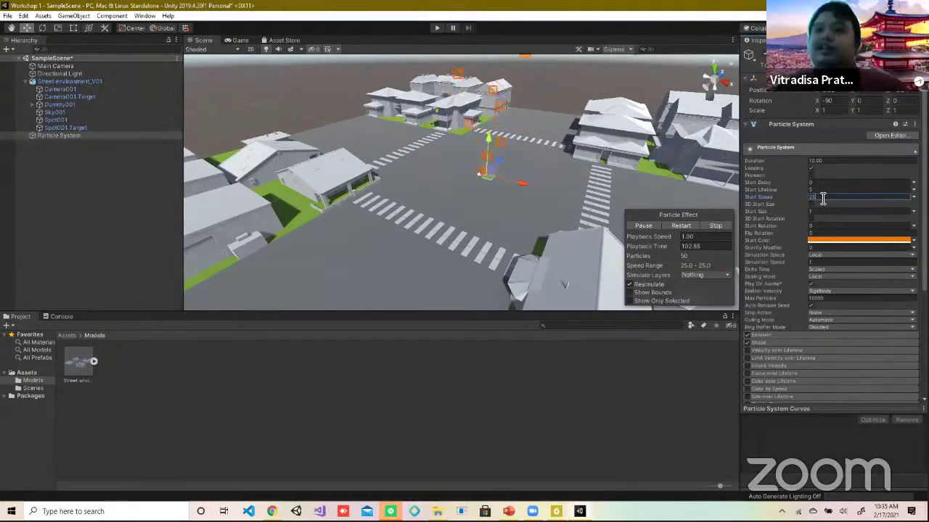
{"action": "key", "text": "BackSpace"}
{"action": "key", "text": "BackSpace"}
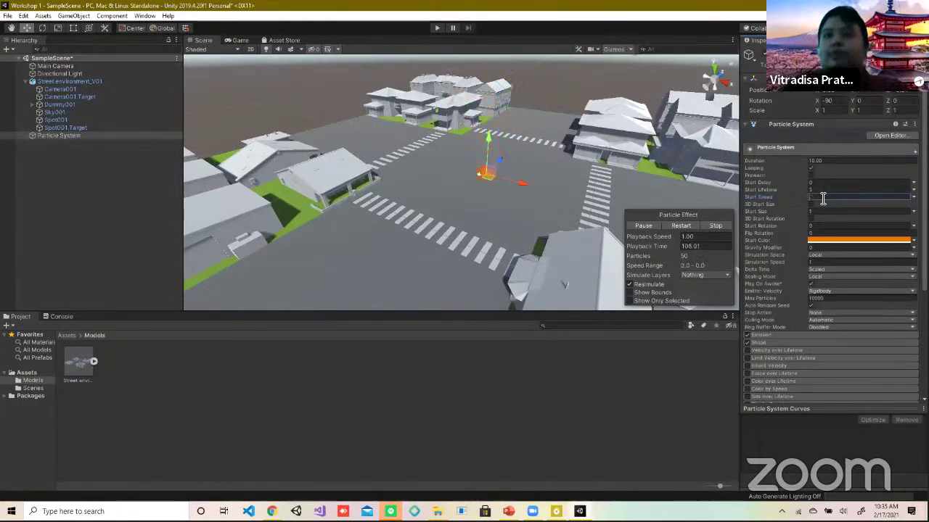
{"action": "type", "text": "5"}
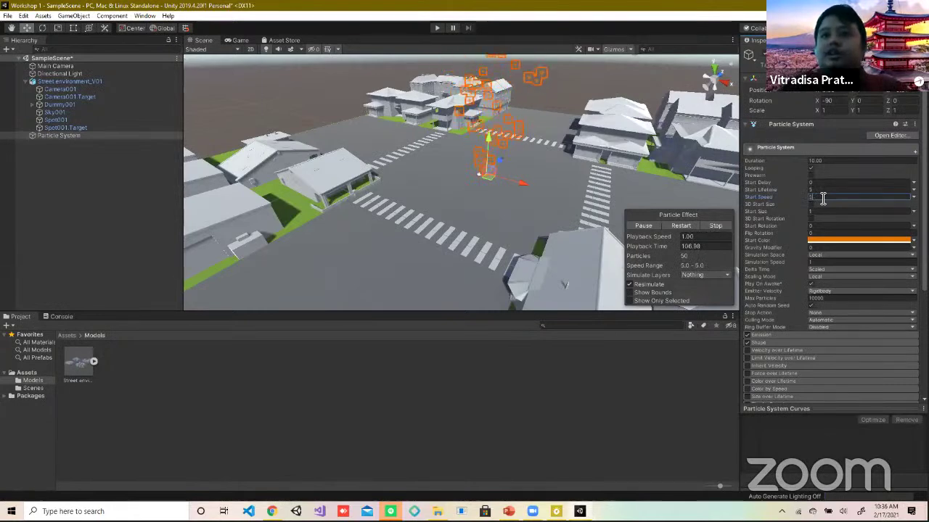
{"action": "key", "text": "BackSpace"}
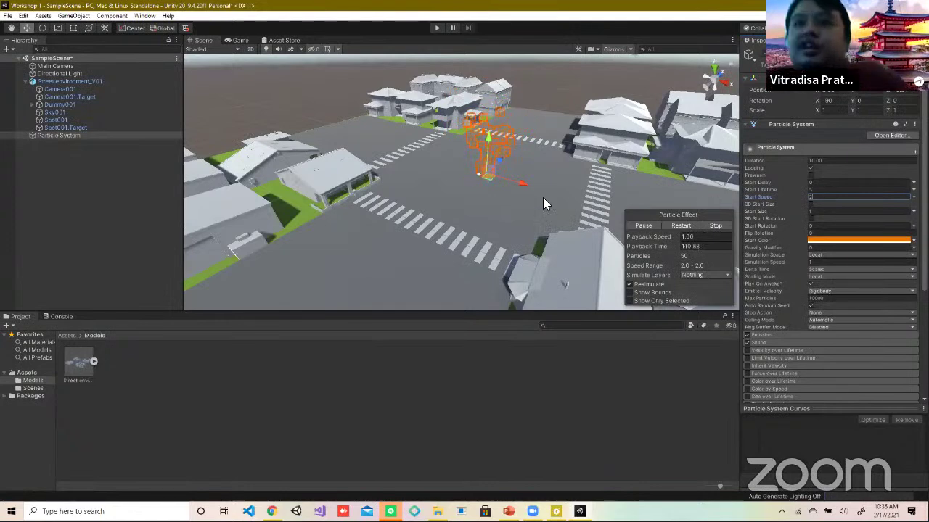
{"action": "left_click", "coordinate": [78, 65]}
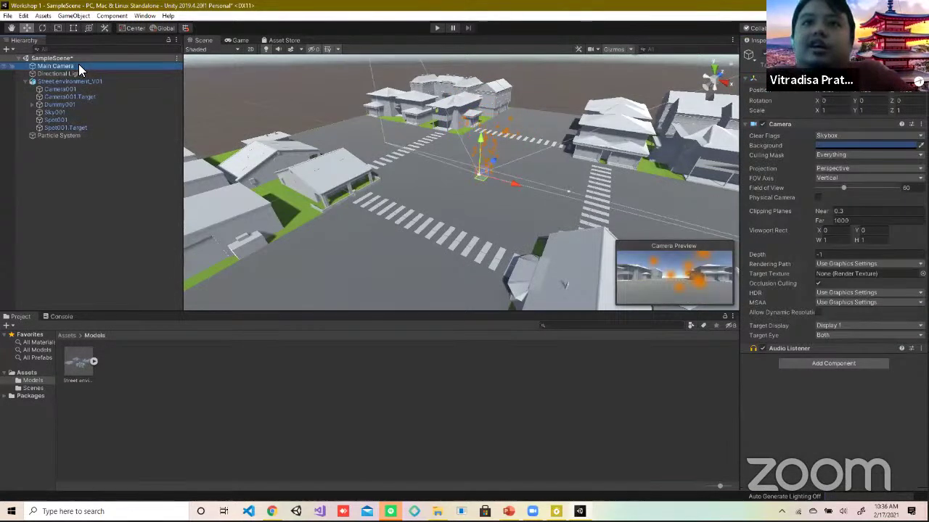
Step: Play-test the orange-particle street scene, stop it, and switch to the Asset Store
{"action": "left_click", "coordinate": [437, 28]}
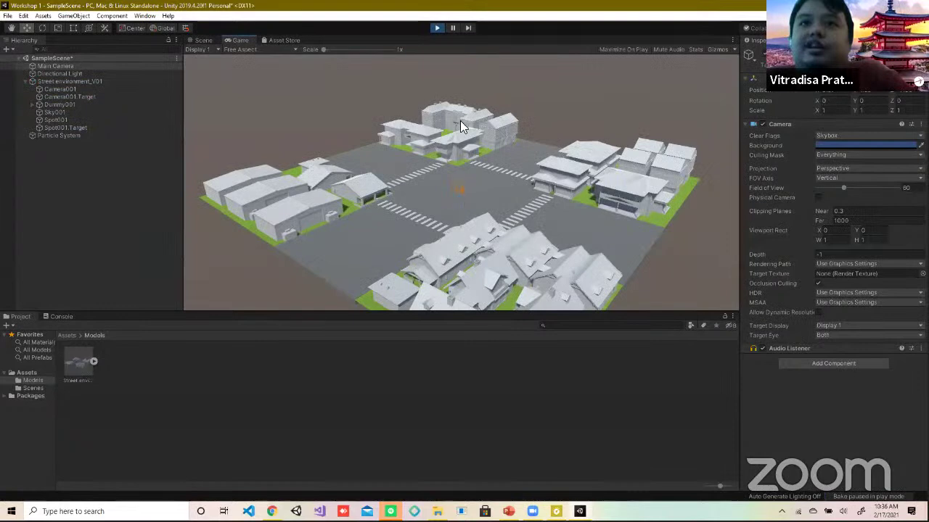
{"action": "left_click", "coordinate": [436, 30]}
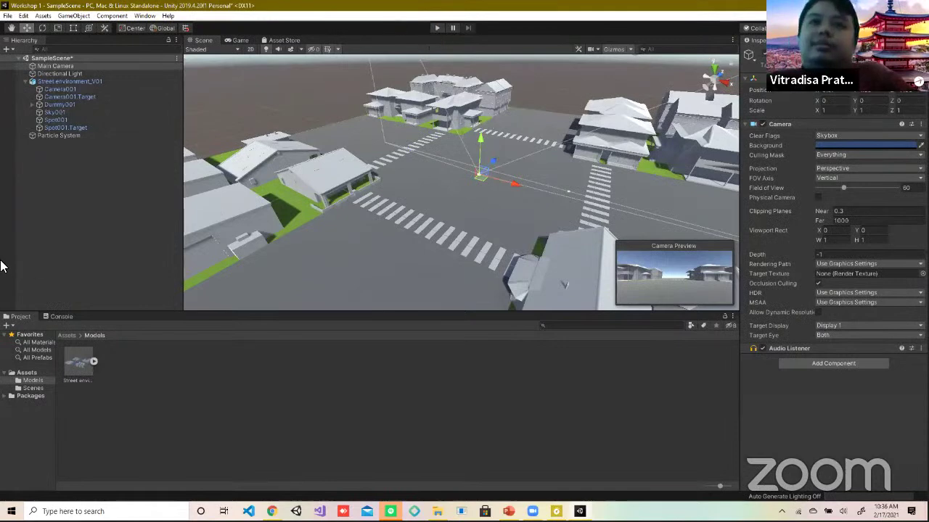
{"action": "left_click", "coordinate": [281, 41]}
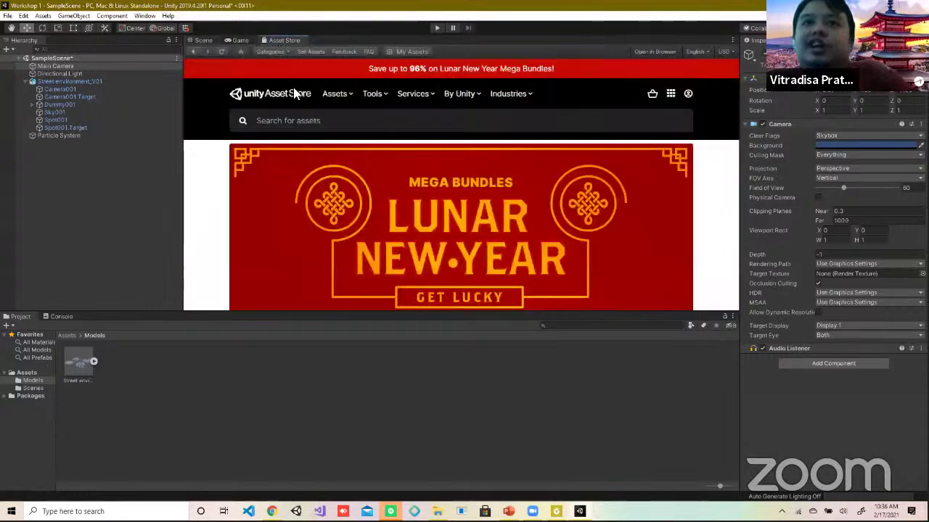
Step: Search the Asset Store for 'fire fx' and browse the 390 results before returning to Scene
{"action": "left_click", "coordinate": [317, 120]}
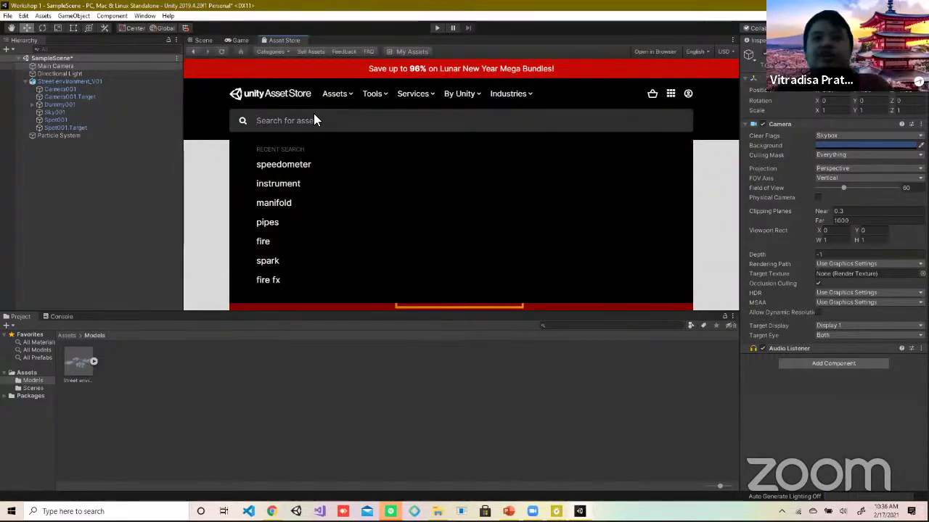
{"action": "type", "text": "fire"}
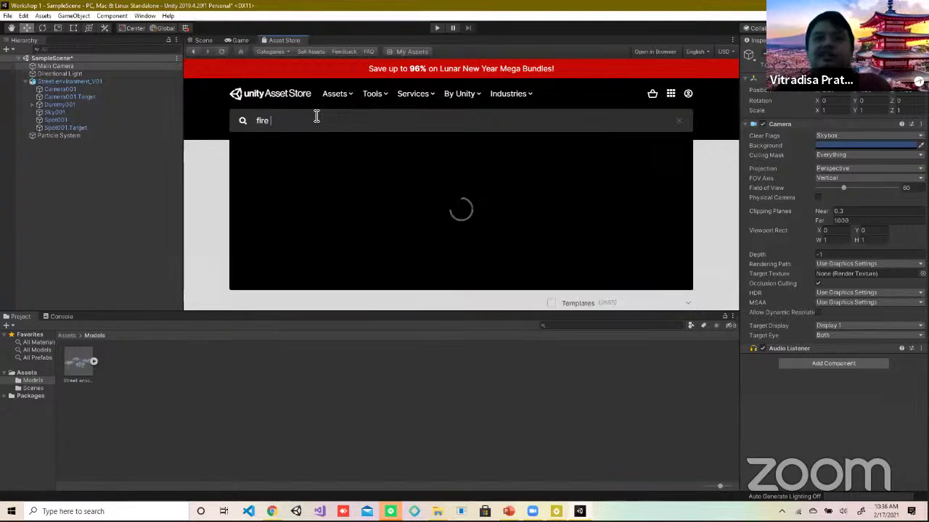
{"action": "type", "text": " fx"}
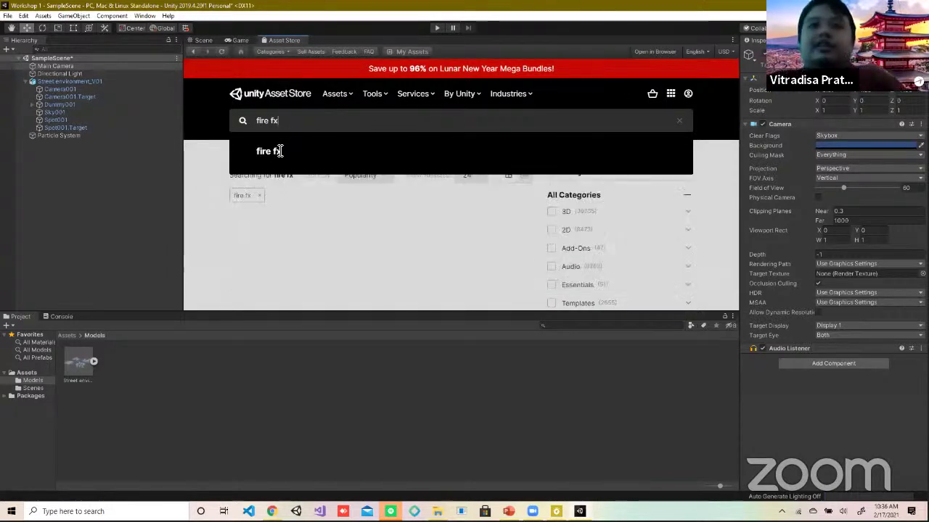
{"action": "left_click", "coordinate": [280, 151]}
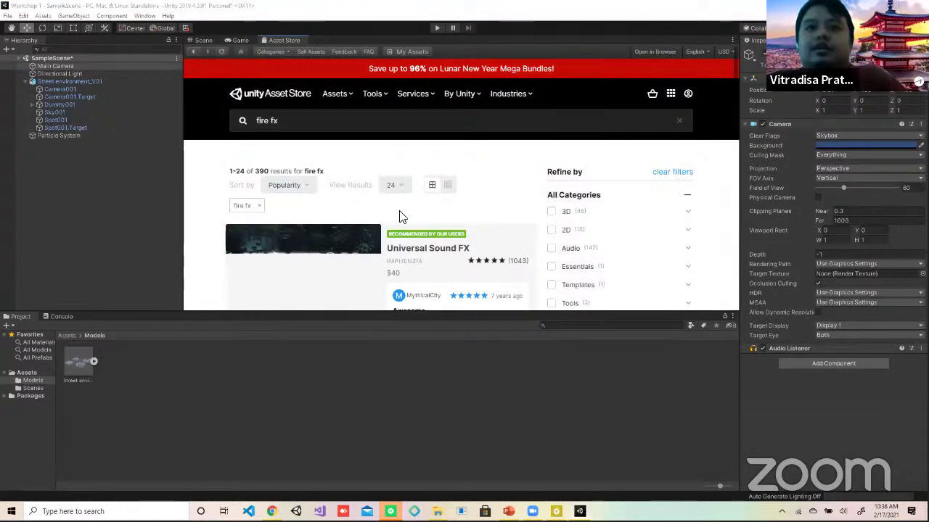
{"action": "scroll", "coordinate": [399, 216], "scroll_direction": "down", "scroll_amount": 4}
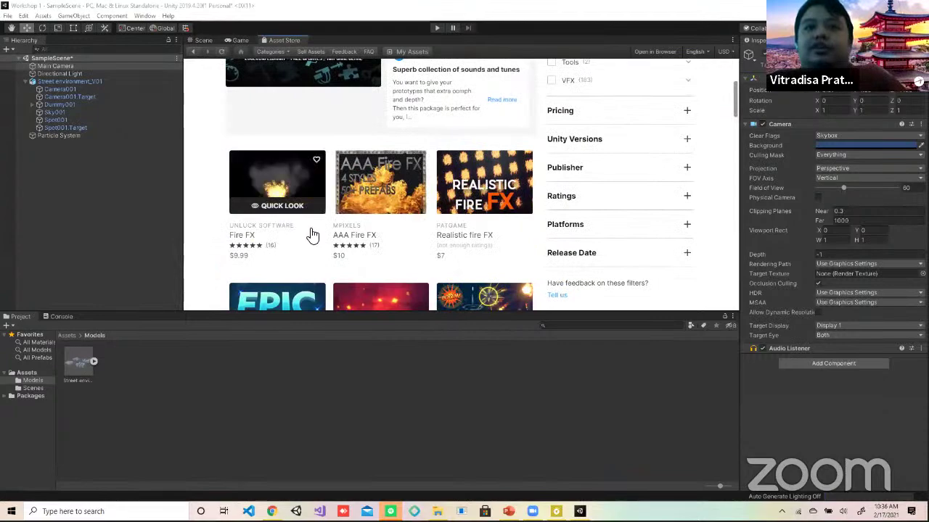
{"action": "scroll", "coordinate": [438, 217], "scroll_direction": "down", "scroll_amount": 2}
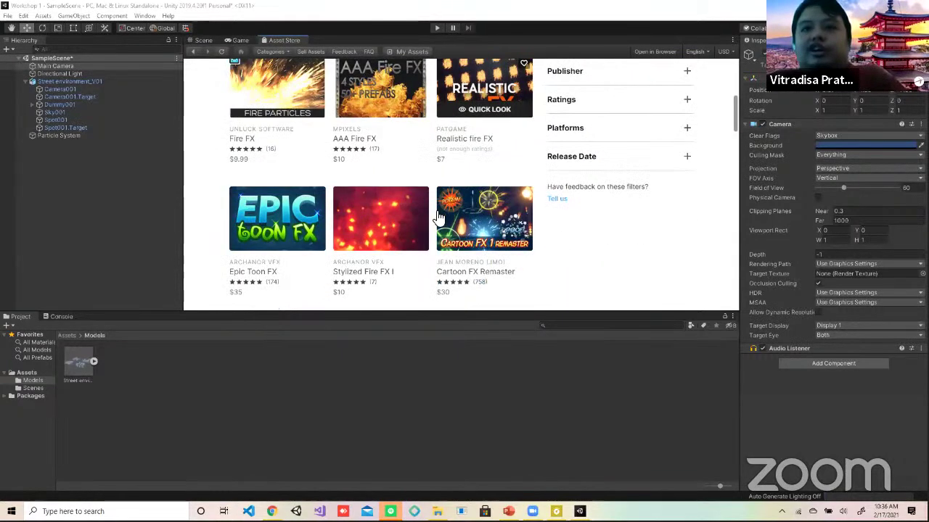
{"action": "scroll", "coordinate": [428, 218], "scroll_direction": "down", "scroll_amount": 1}
{"action": "scroll", "coordinate": [416, 217], "scroll_direction": "up", "scroll_amount": 8}
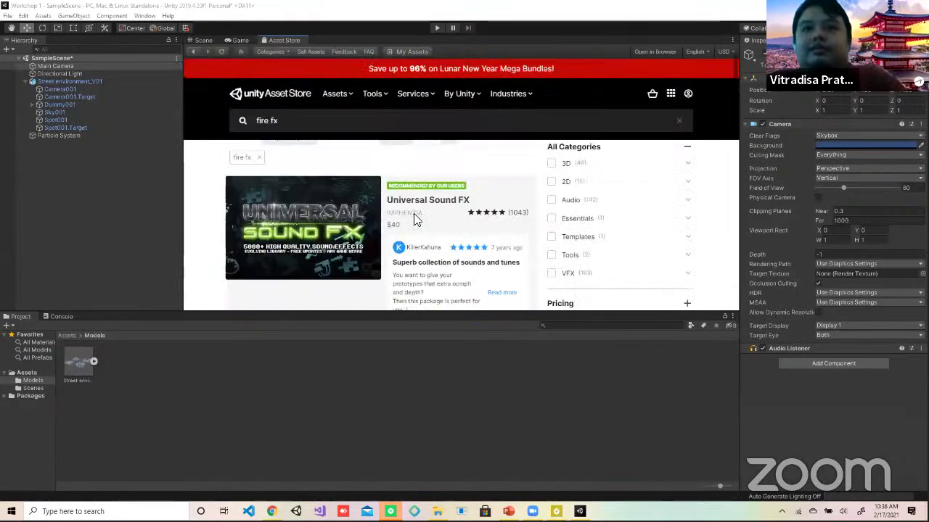
{"action": "scroll", "coordinate": [323, 246], "scroll_direction": "down", "scroll_amount": 4}
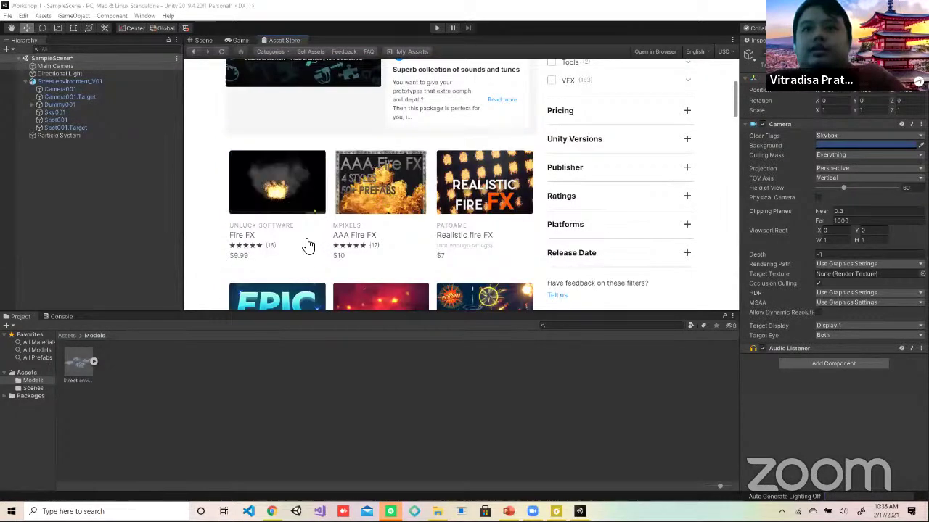
{"action": "scroll", "coordinate": [389, 265], "scroll_direction": "down", "scroll_amount": 4}
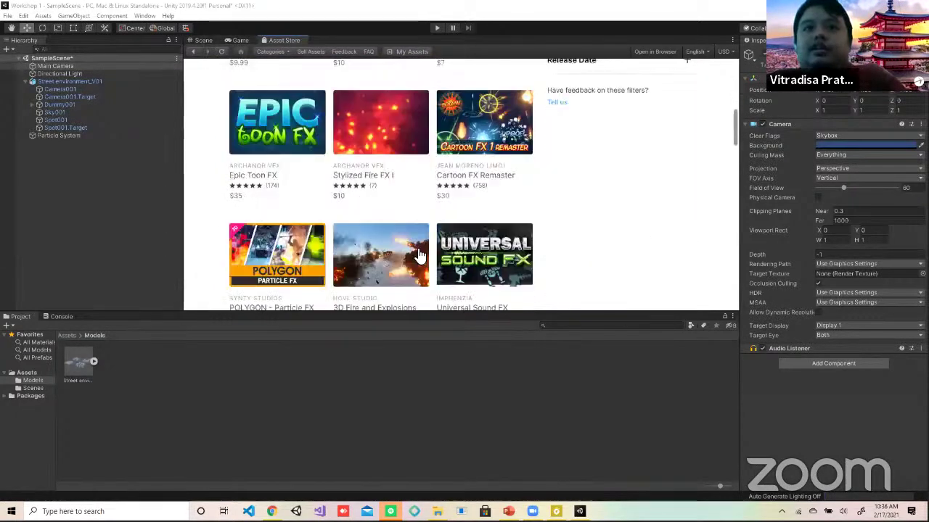
{"action": "scroll", "coordinate": [562, 268], "scroll_direction": "down", "scroll_amount": 2}
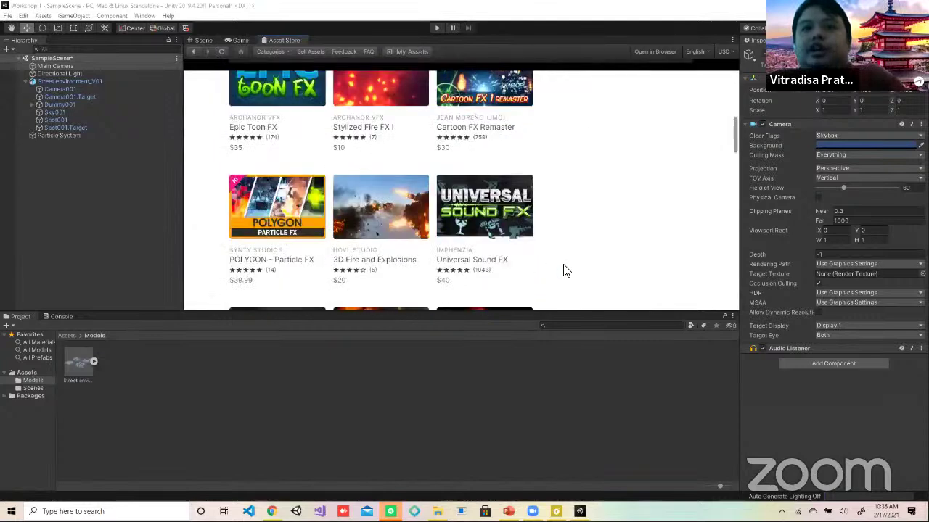
{"action": "scroll", "coordinate": [512, 210], "scroll_direction": "down", "scroll_amount": 2}
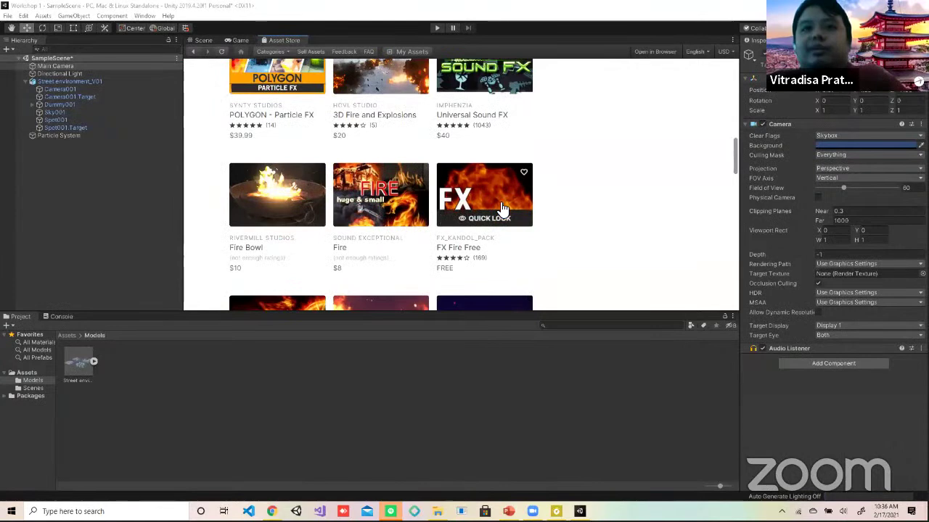
{"action": "scroll", "coordinate": [502, 208], "scroll_direction": "up", "scroll_amount": 8}
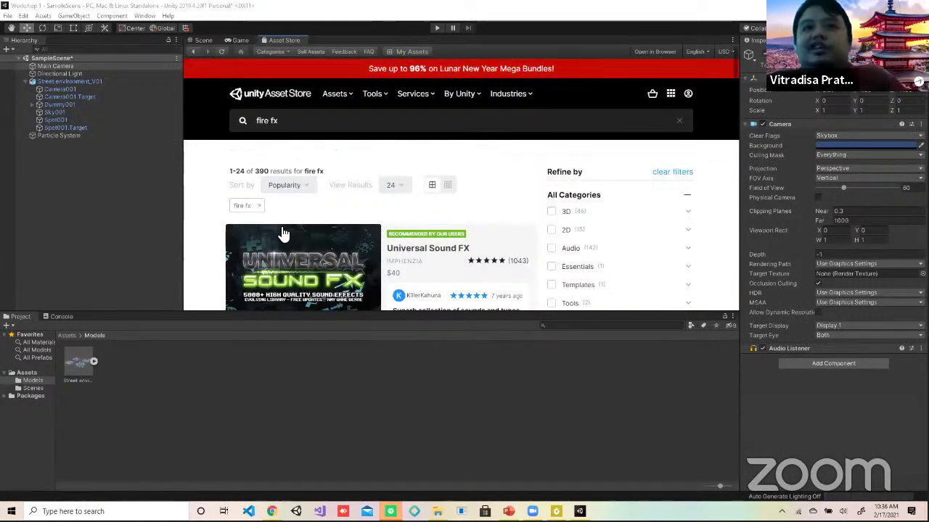
{"action": "left_click", "coordinate": [196, 41]}
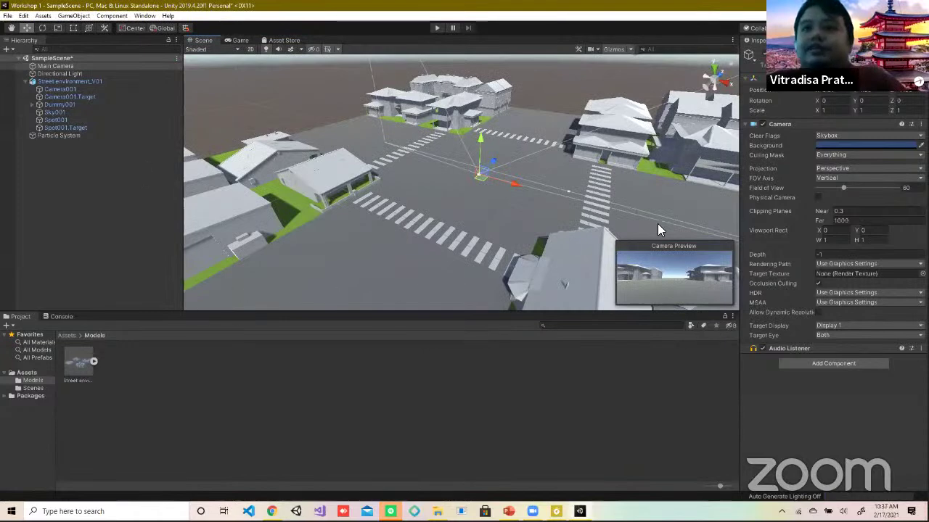
Step: Create a Reflection Probe from Light > Reflection Probe, keep its Type Baked, and frame it
{"action": "right_click", "coordinate": [51, 152]}
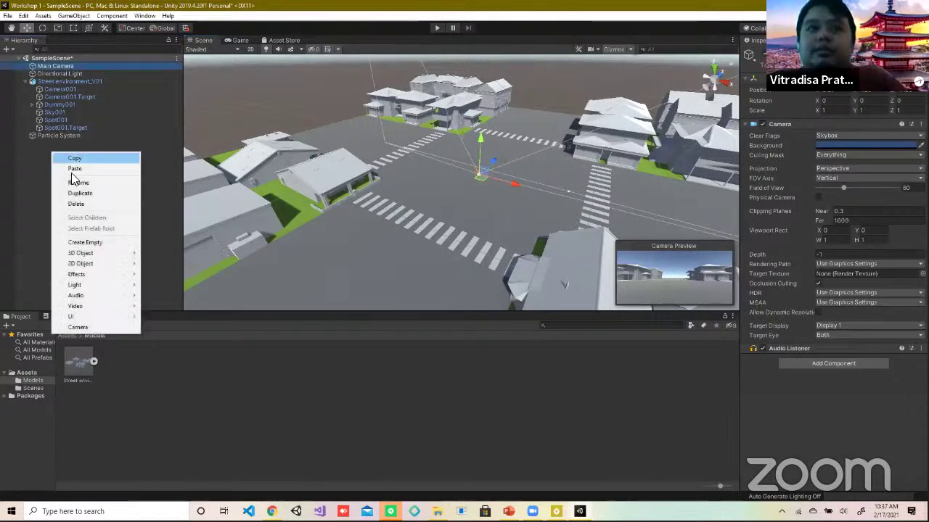
{"action": "mouse_move", "coordinate": [79, 286]}
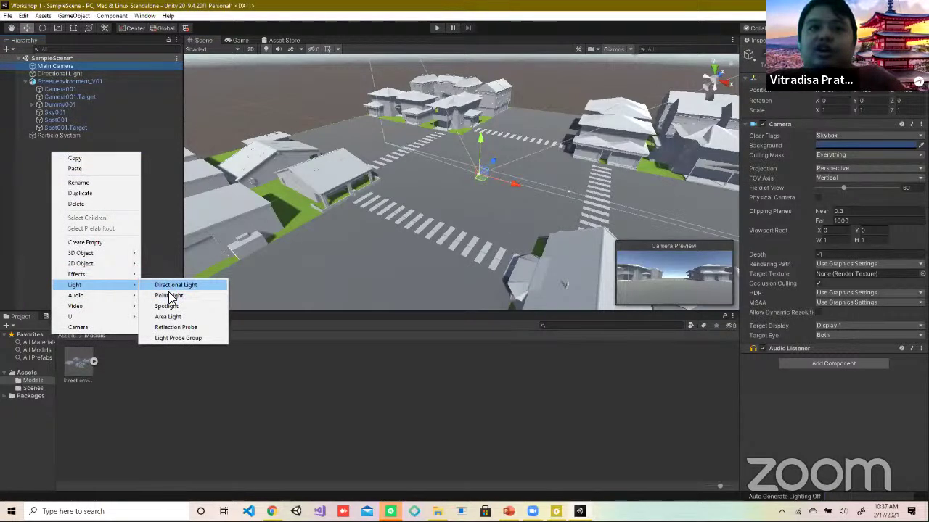
{"action": "left_click", "coordinate": [174, 329]}
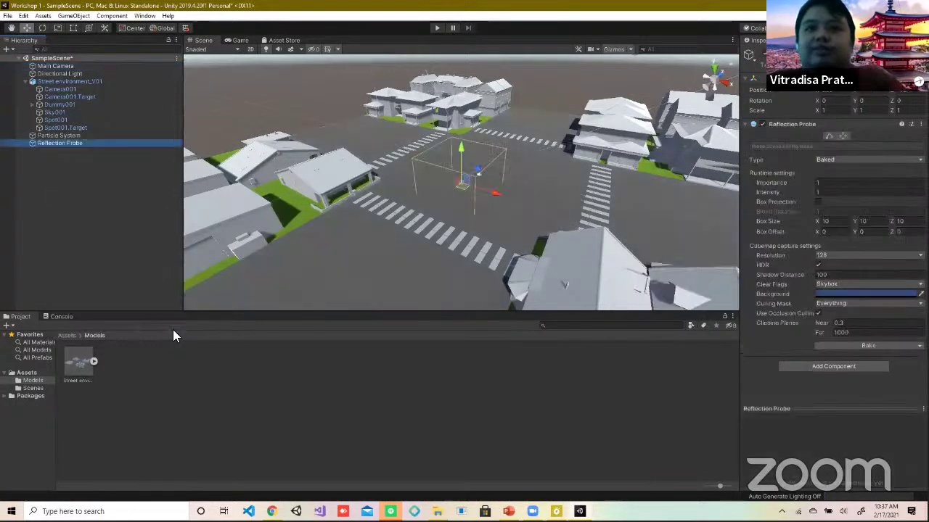
{"action": "left_click_drag", "start_coordinate": [461, 146], "coordinate": [447, 109]}
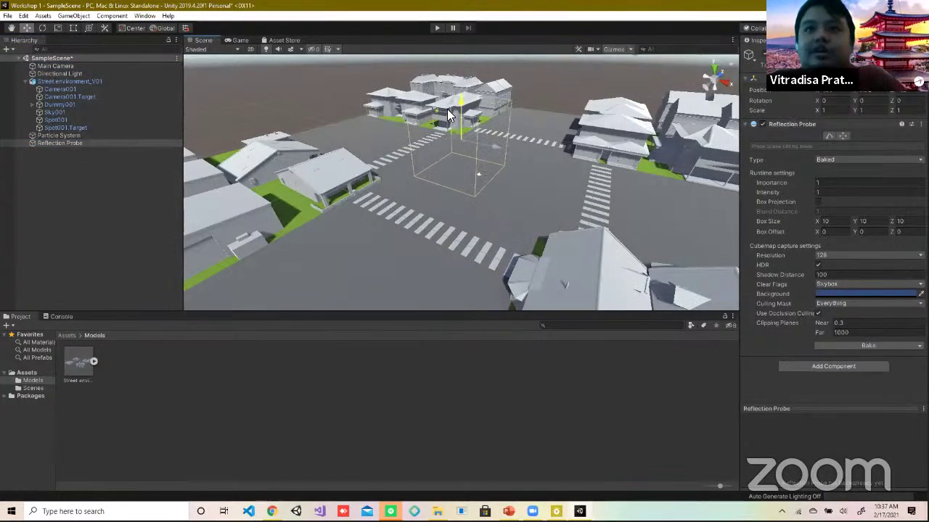
{"action": "left_click", "coordinate": [843, 160]}
{"action": "left_click", "coordinate": [844, 159]}
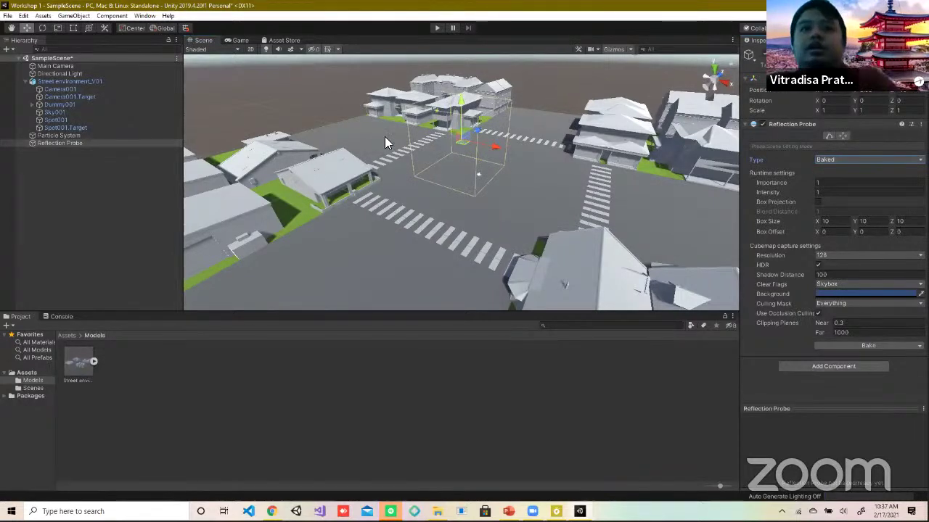
{"action": "double_click", "coordinate": [85, 144]}
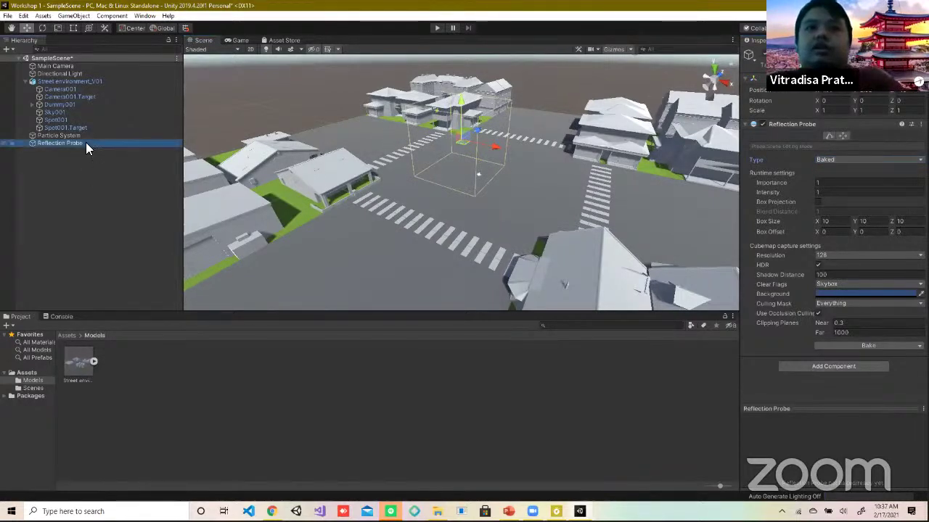
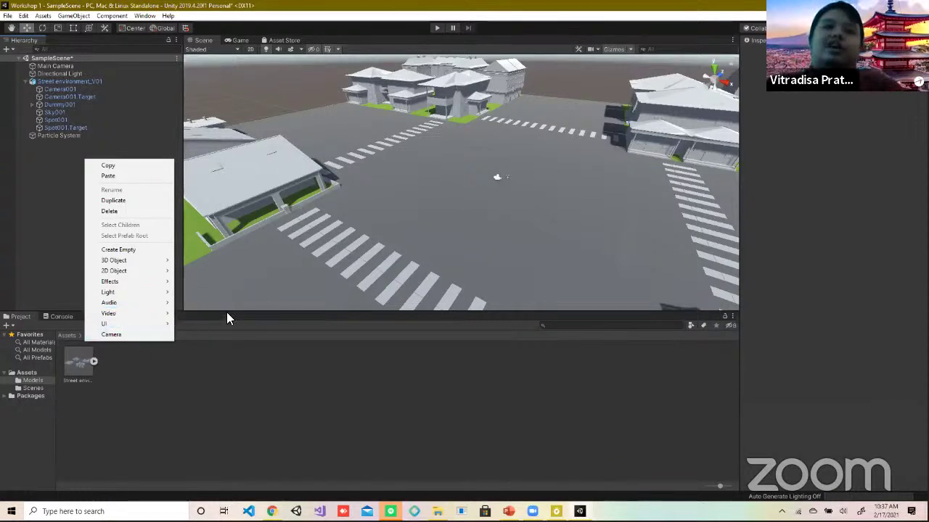
Step: Dismiss the open menu, check Main Camera, and frame Camera001 in the scene view
{"action": "mouse_move", "coordinate": [143, 314]}
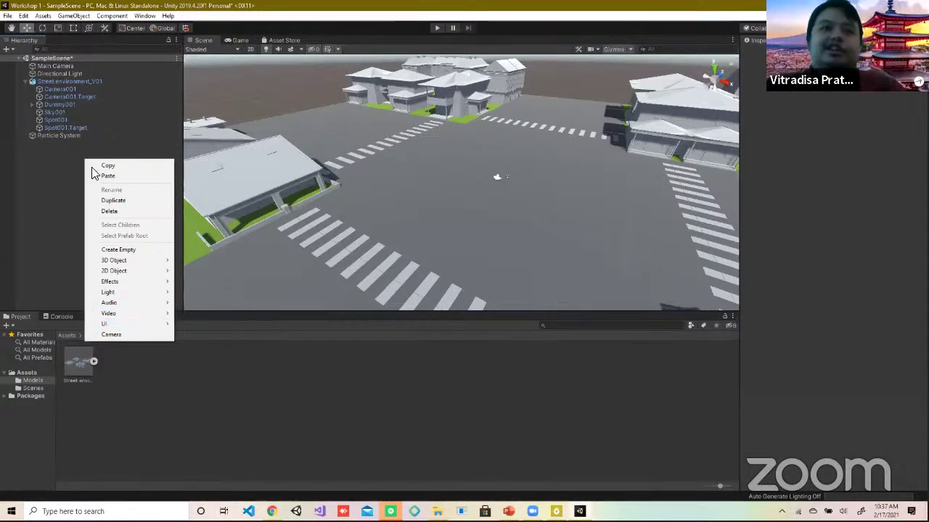
{"action": "left_click", "coordinate": [560, 204]}
{"action": "scroll", "coordinate": [560, 199], "scroll_direction": "down", "scroll_amount": 4}
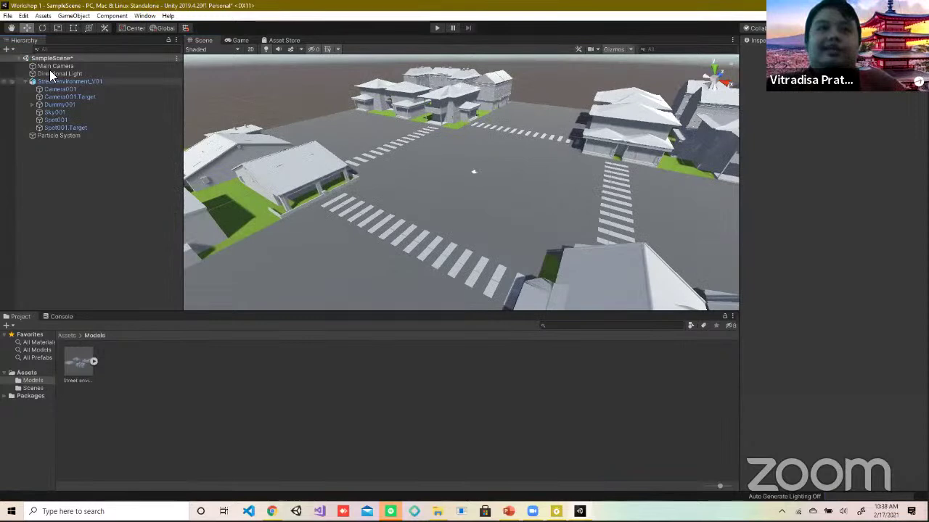
{"action": "left_click", "coordinate": [48, 66]}
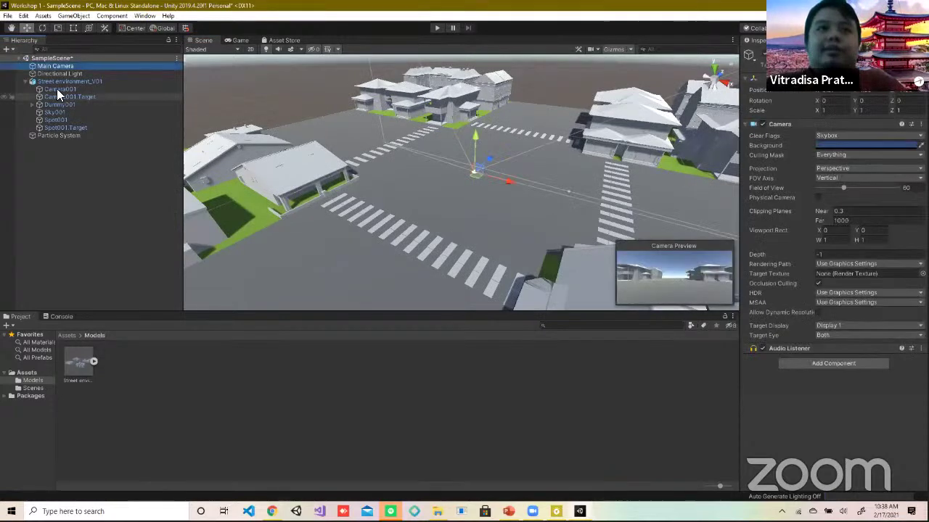
{"action": "double_click", "coordinate": [56, 88]}
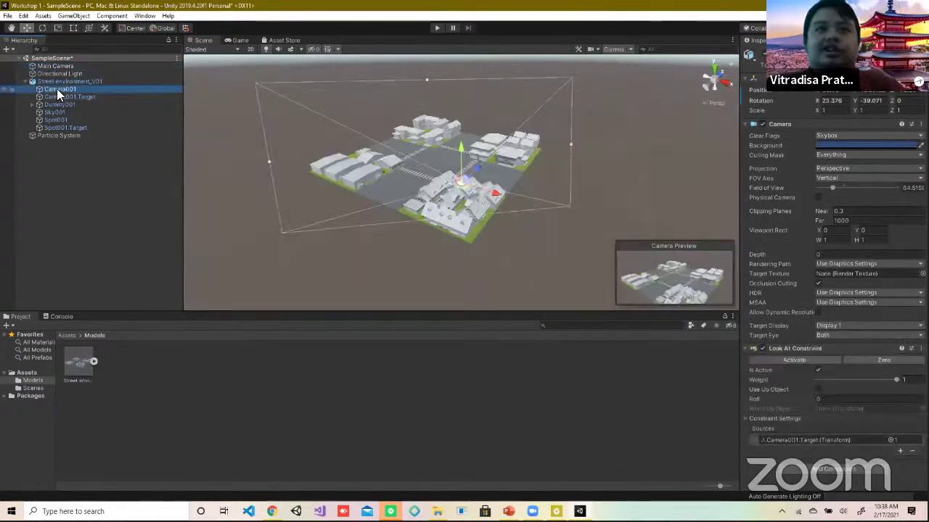
Step: Add a UI Canvas as a child of Camera001 via UI > Canvas
{"action": "right_click", "coordinate": [57, 89]}
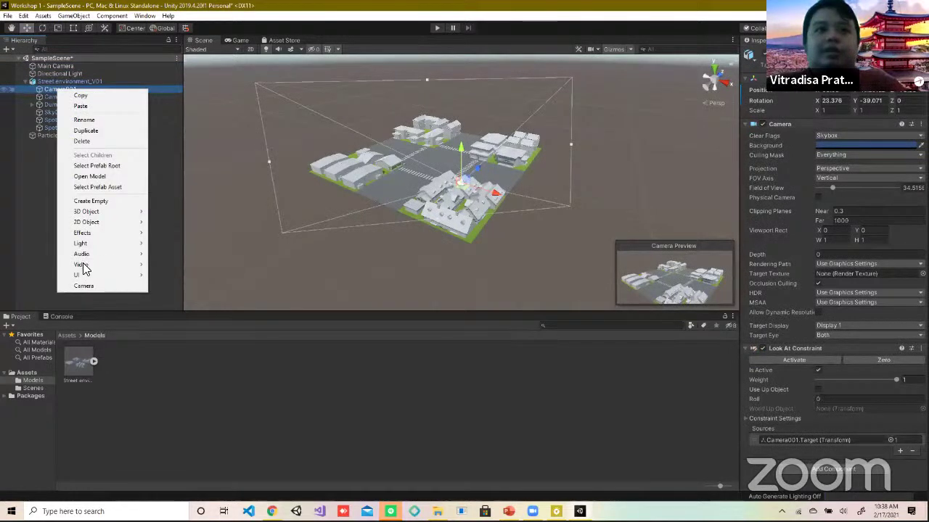
{"action": "mouse_move", "coordinate": [86, 275]}
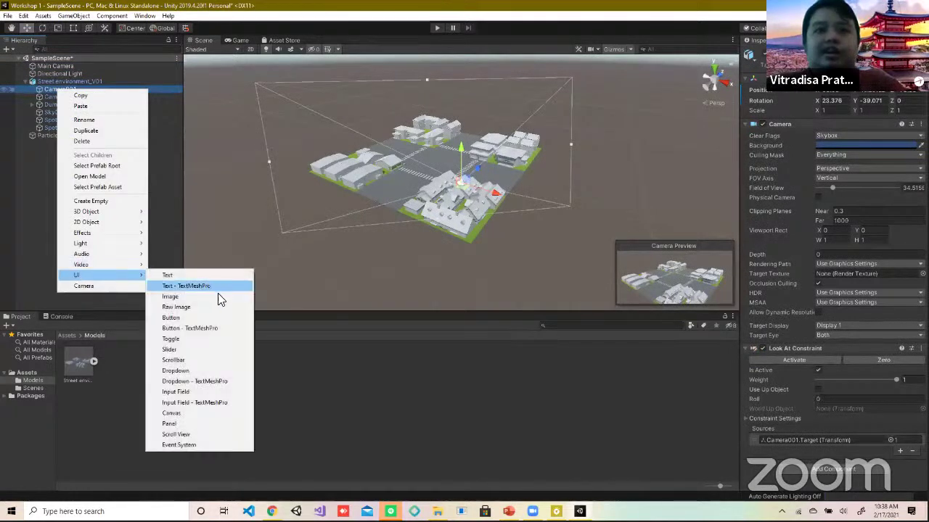
{"action": "left_click", "coordinate": [201, 416]}
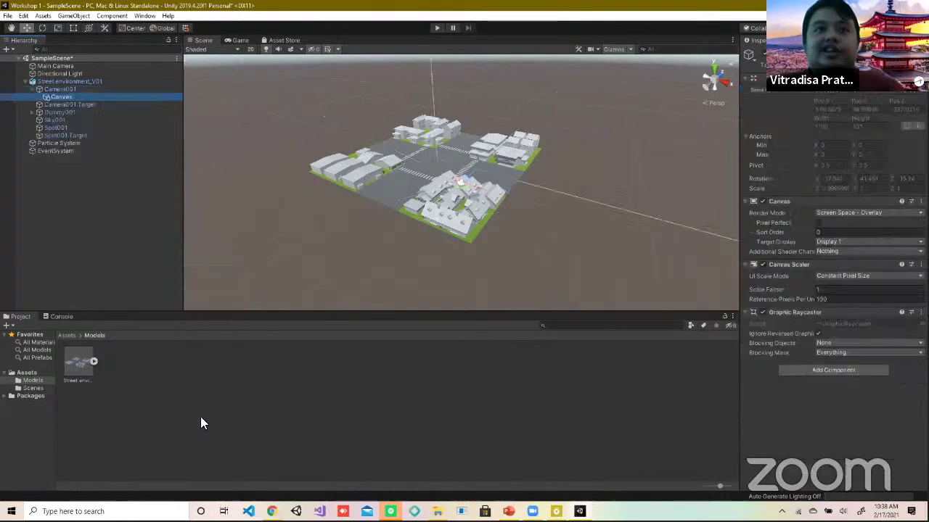
{"action": "left_click", "coordinate": [83, 89]}
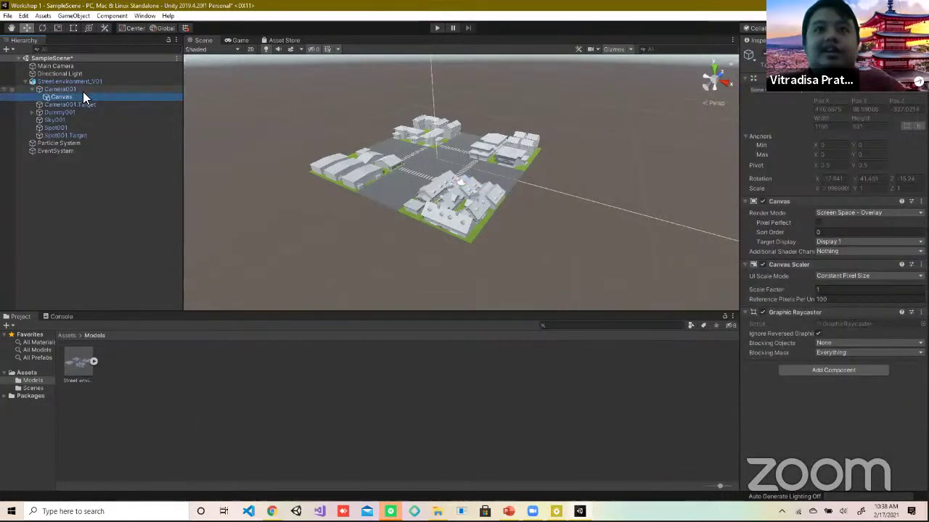
{"action": "left_click", "coordinate": [86, 90]}
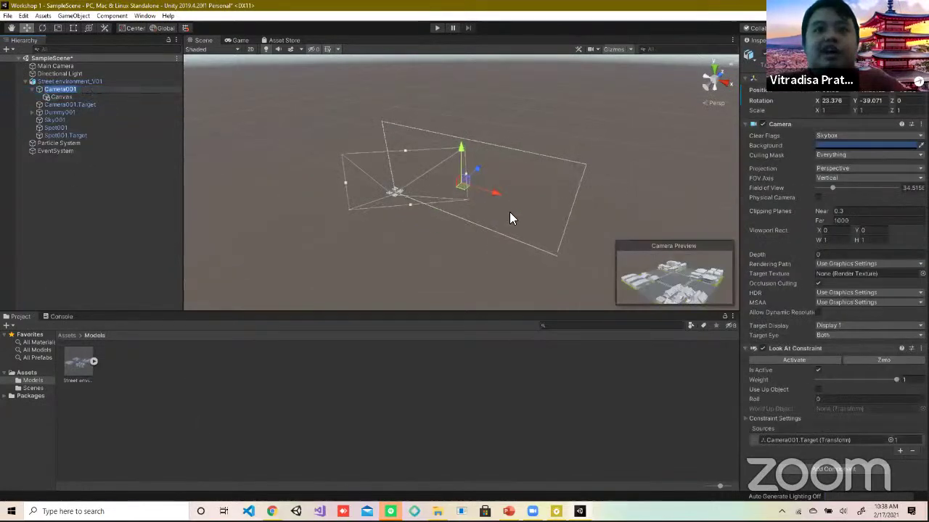
{"action": "left_click", "coordinate": [70, 95]}
{"action": "left_click", "coordinate": [69, 89]}
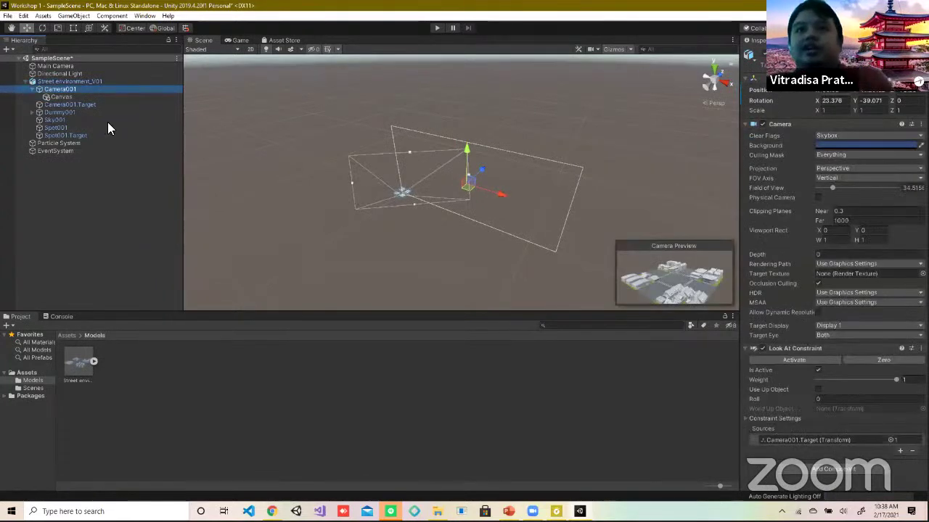
{"action": "left_click", "coordinate": [77, 96]}
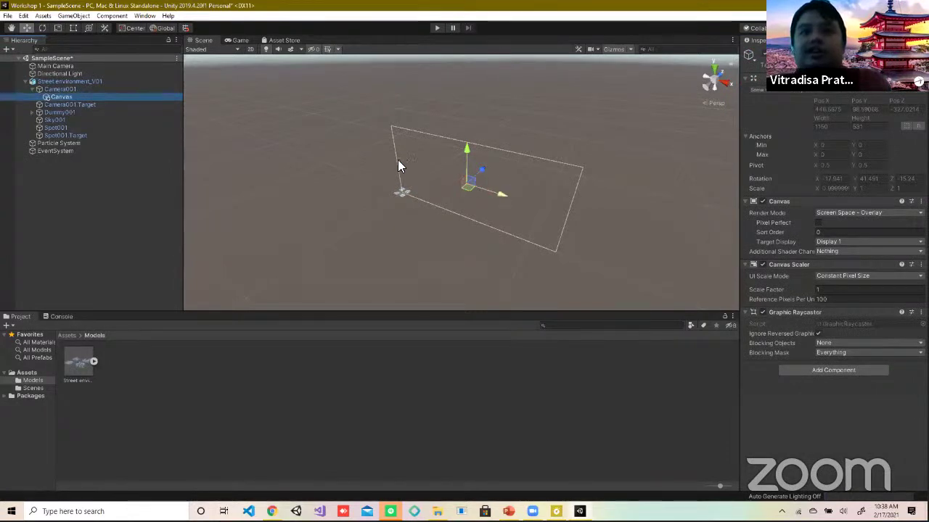
{"action": "left_click", "coordinate": [415, 179]}
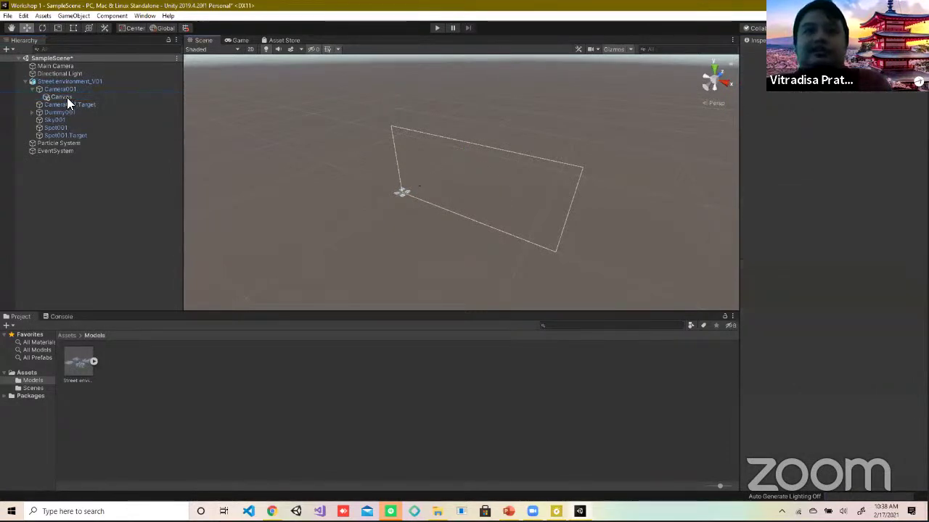
{"action": "left_click", "coordinate": [67, 98]}
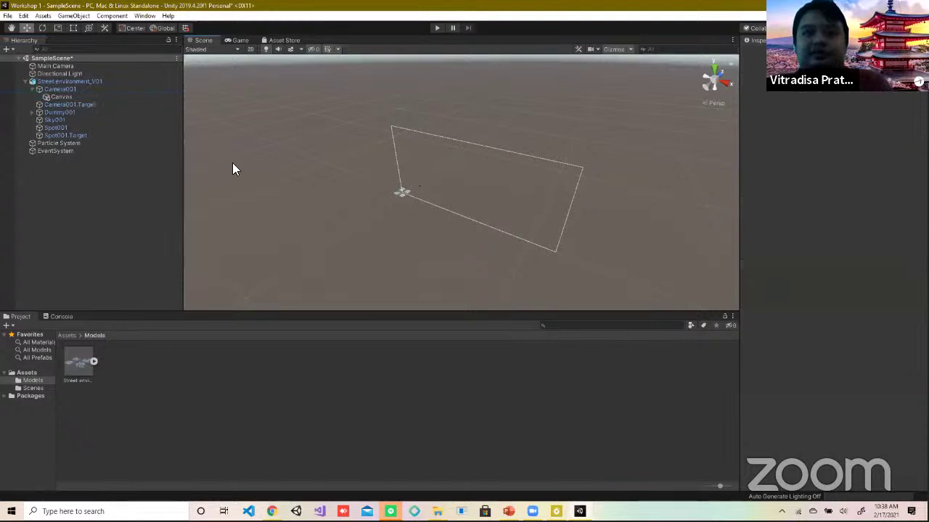
{"action": "left_click", "coordinate": [74, 91]}
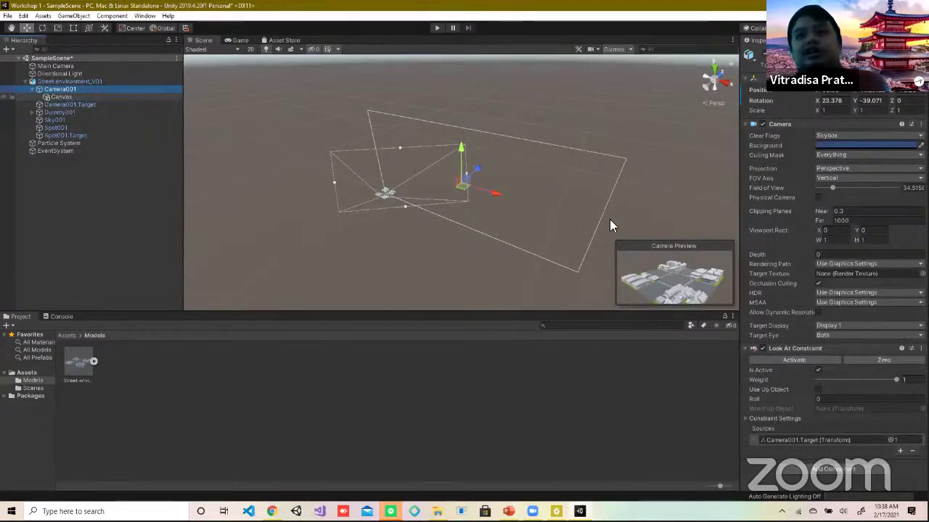
{"action": "left_click_drag", "start_coordinate": [470, 186], "coordinate": [485, 208]}
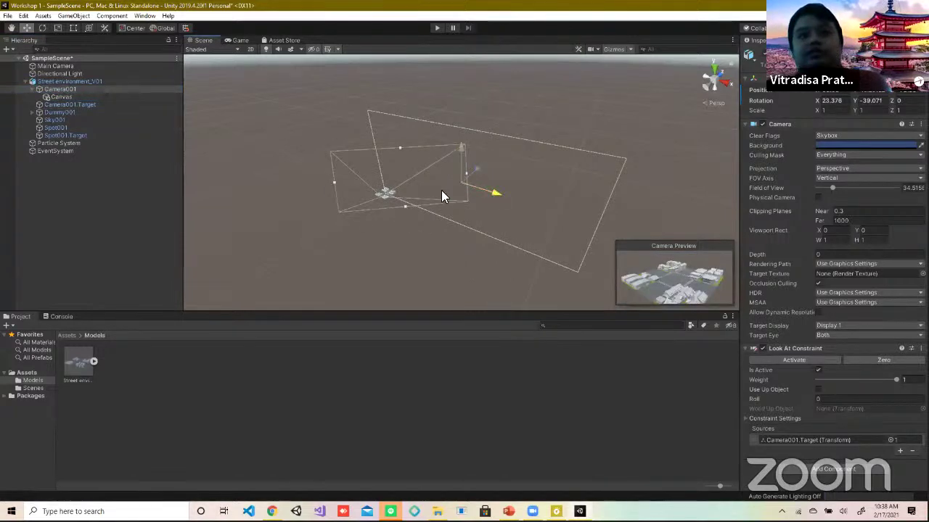
{"action": "left_click", "coordinate": [64, 96]}
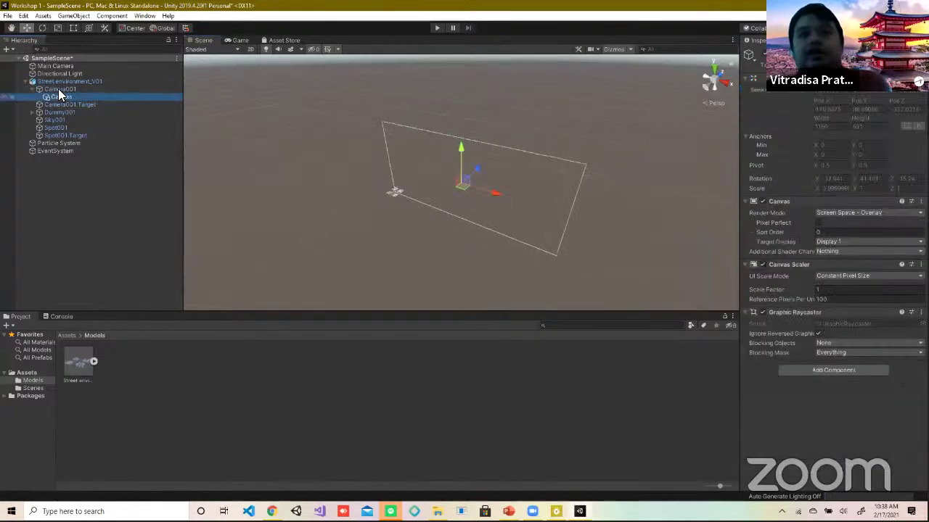
{"action": "left_click", "coordinate": [59, 89]}
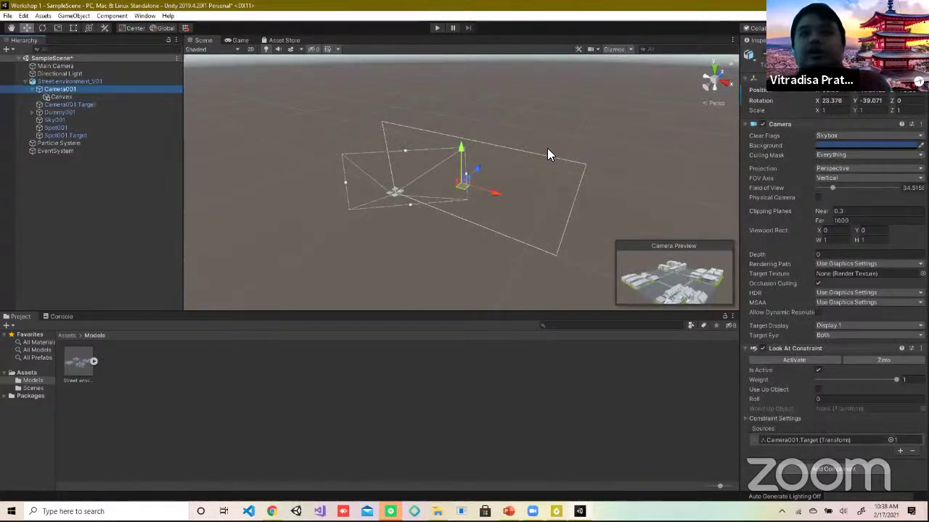
{"action": "left_click", "coordinate": [881, 102]}
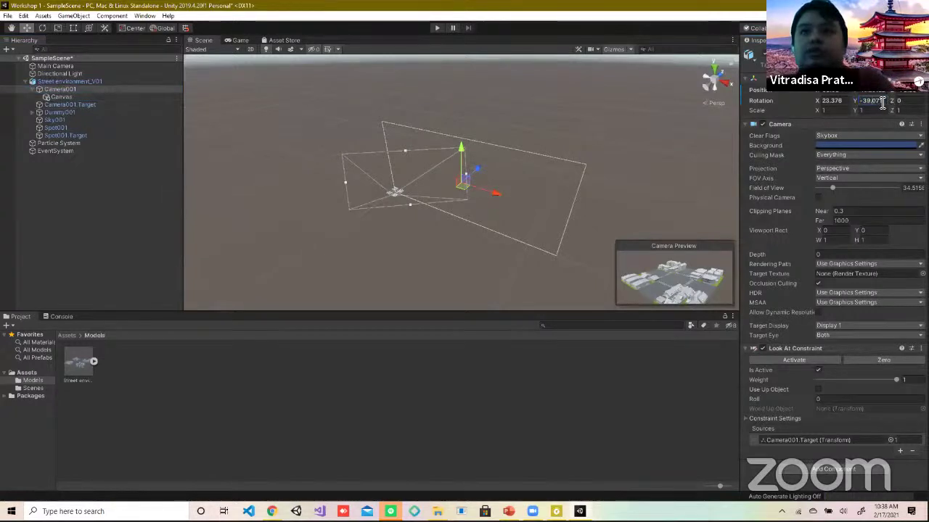
{"action": "double_click", "coordinate": [882, 101]}
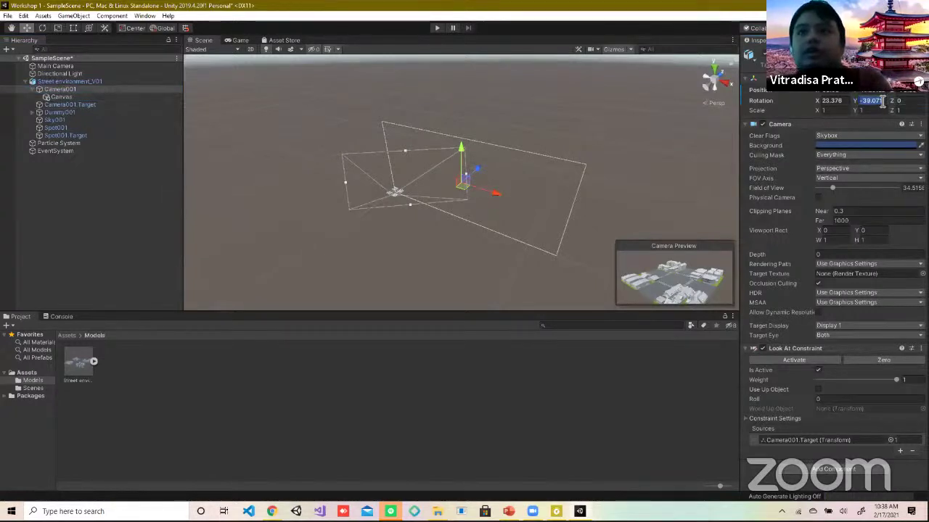
{"action": "type", "text": "0"}
{"action": "key", "text": "Return"}
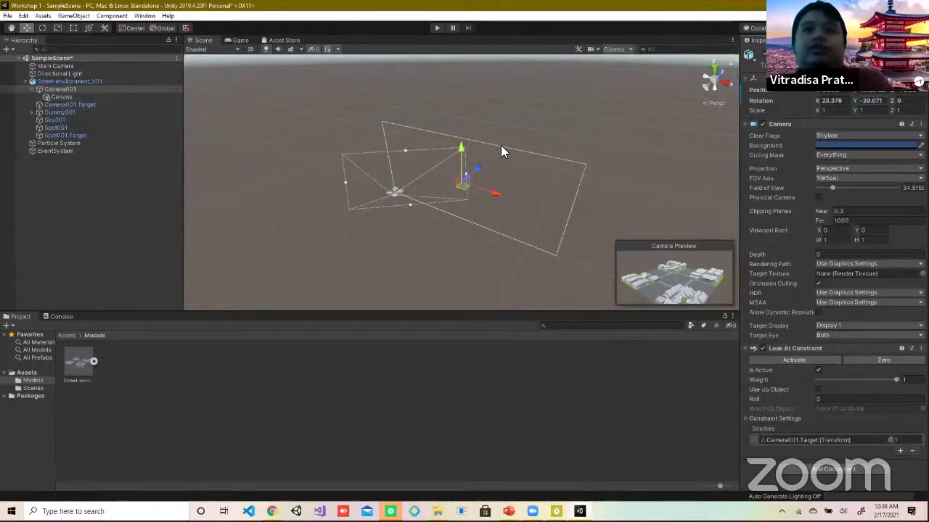
{"action": "left_click", "coordinate": [149, 120]}
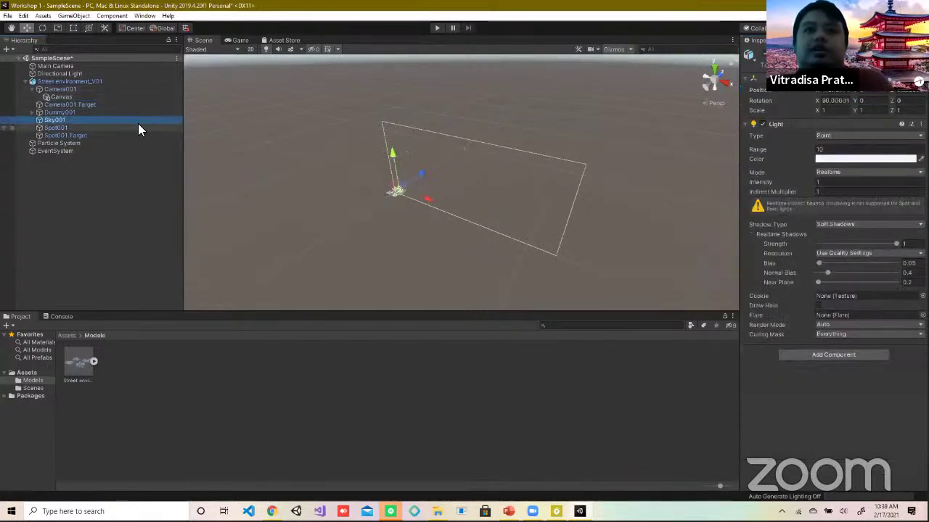
{"action": "left_click", "coordinate": [79, 89]}
{"action": "left_click", "coordinate": [70, 97]}
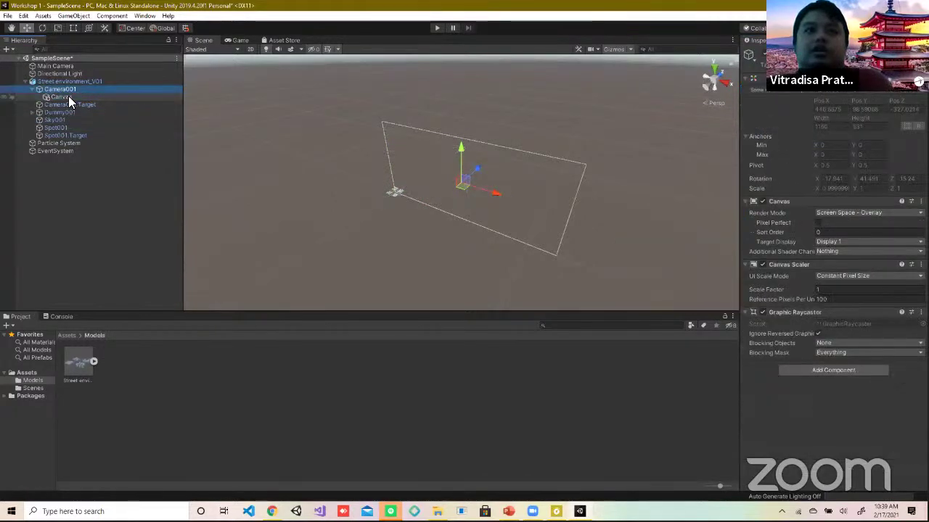
Step: Delete the Canvas under Camera001 and frame the Main Camera
{"action": "right_click", "coordinate": [70, 97]}
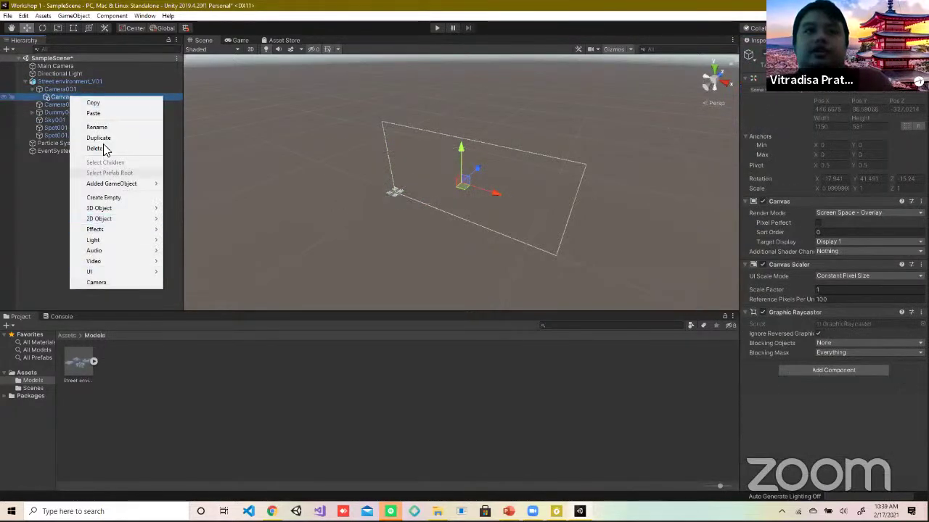
{"action": "left_click", "coordinate": [104, 149]}
{"action": "left_click", "coordinate": [46, 63]}
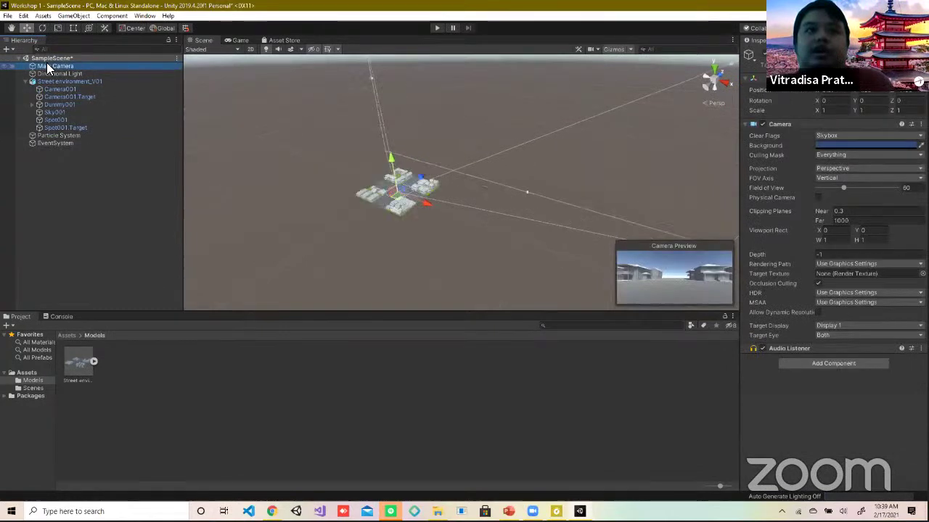
{"action": "key", "text": "f"}
{"action": "key", "text": "f"}
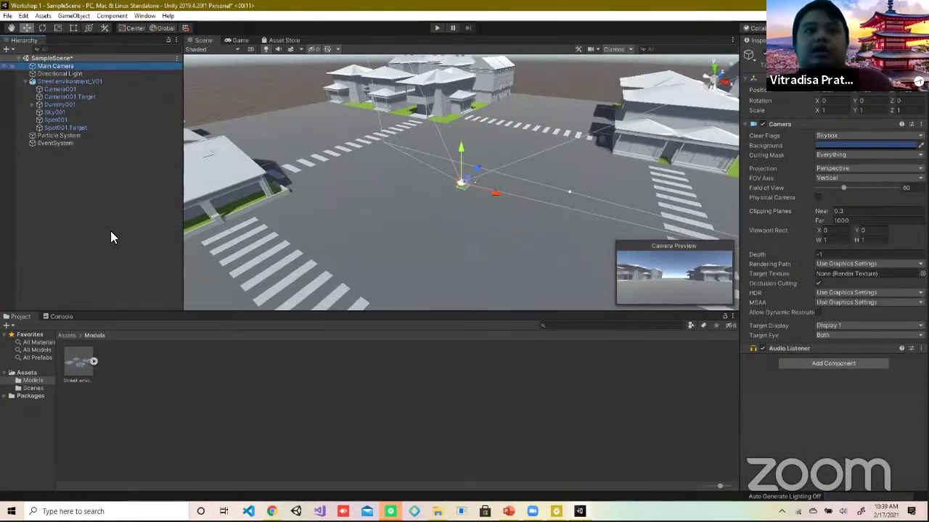
Step: Add a Canvas under Main Camera, then undo it
{"action": "right_click", "coordinate": [111, 235]}
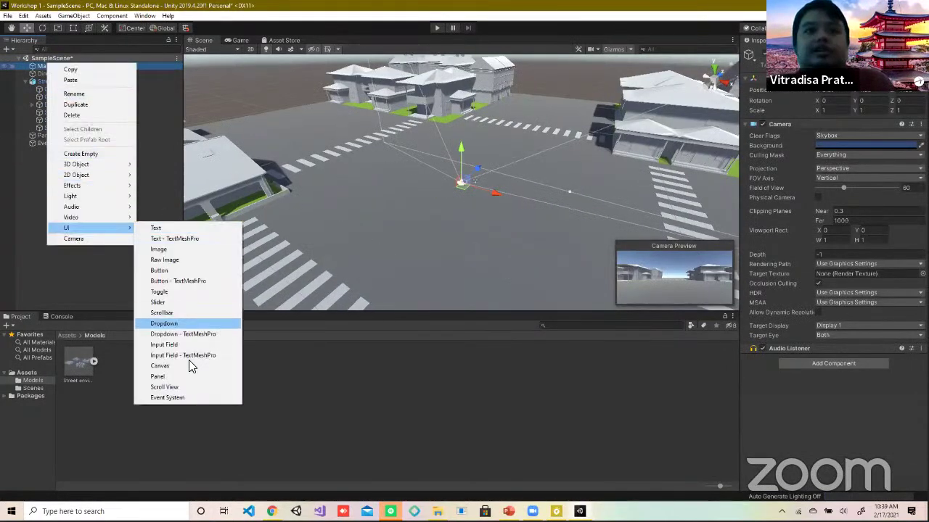
{"action": "mouse_move", "coordinate": [87, 228]}
{"action": "left_click", "coordinate": [188, 366]}
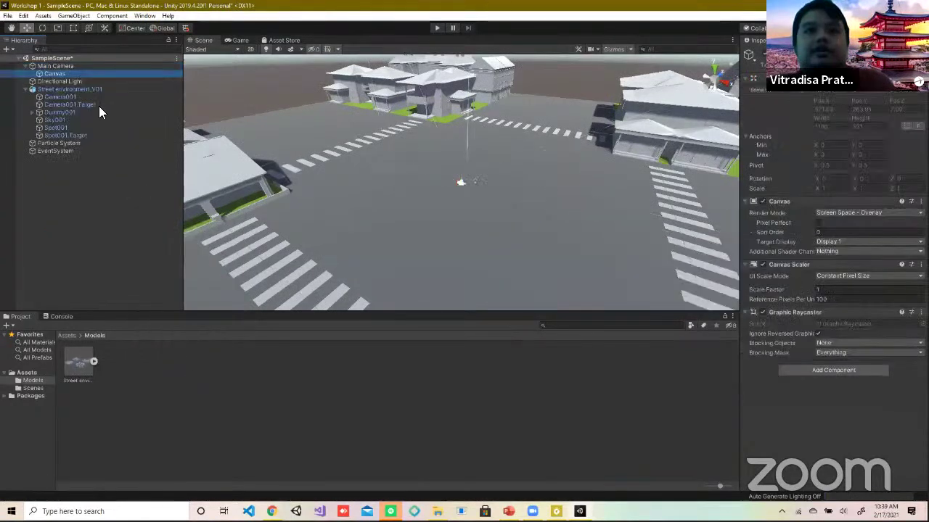
{"action": "double_click", "coordinate": [63, 74]}
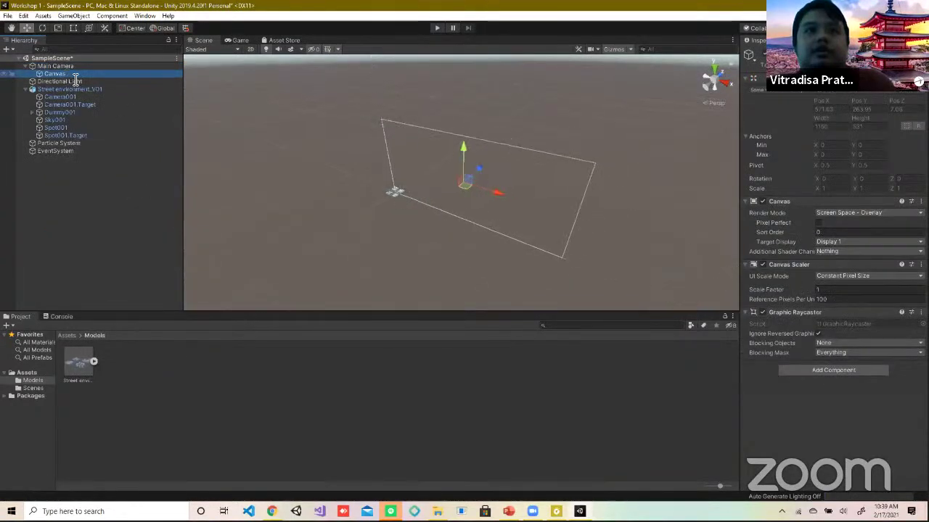
{"action": "left_click", "coordinate": [500, 194]}
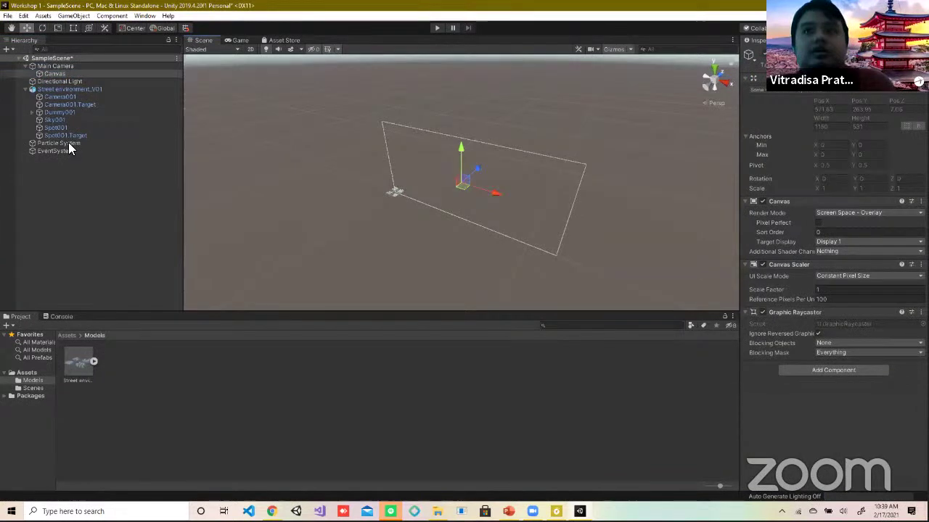
{"action": "key", "text": "ctrl+z"}
Step: Add a new Canvas at the top level of the hierarchy
{"action": "right_click", "coordinate": [61, 167]}
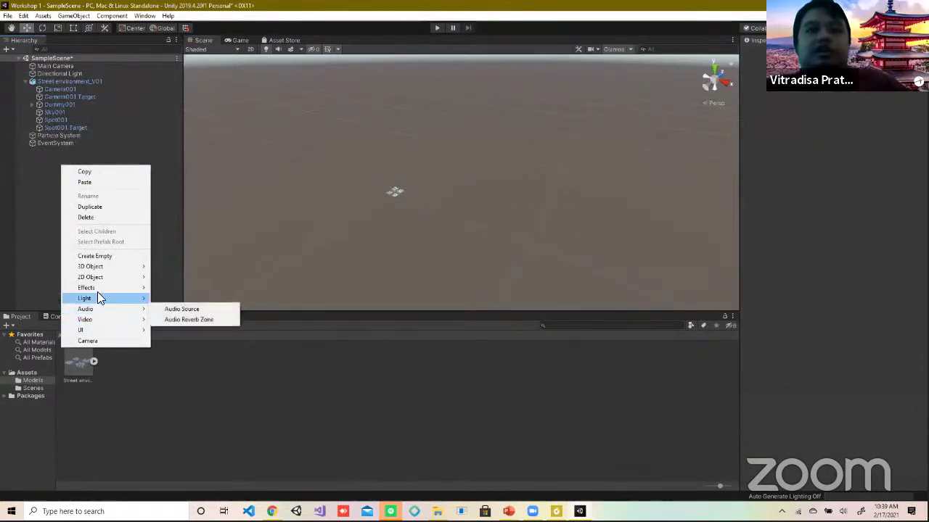
{"action": "mouse_move", "coordinate": [102, 329]}
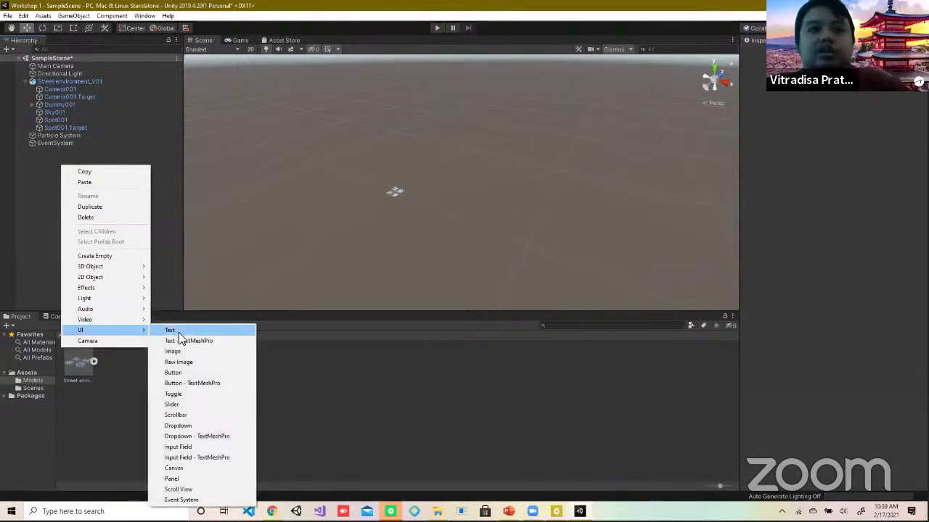
{"action": "left_click", "coordinate": [187, 468]}
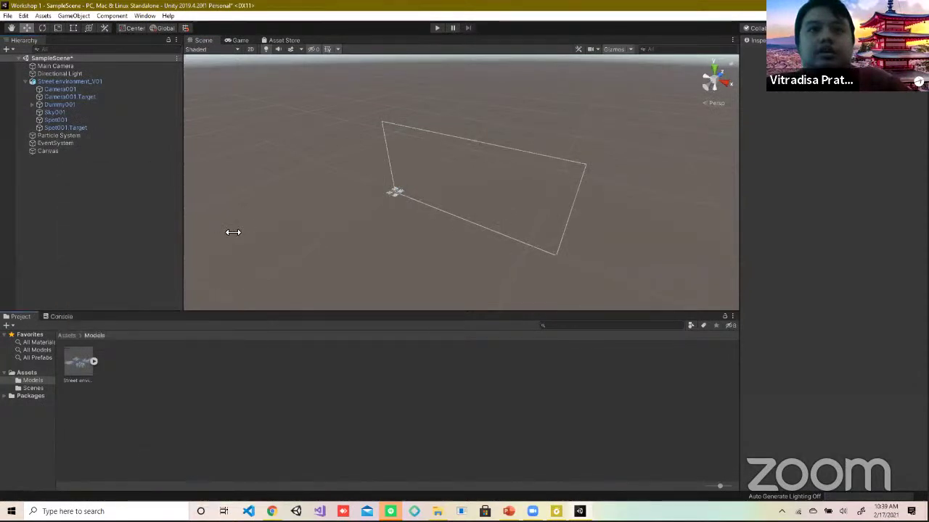
{"action": "left_click", "coordinate": [59, 150]}
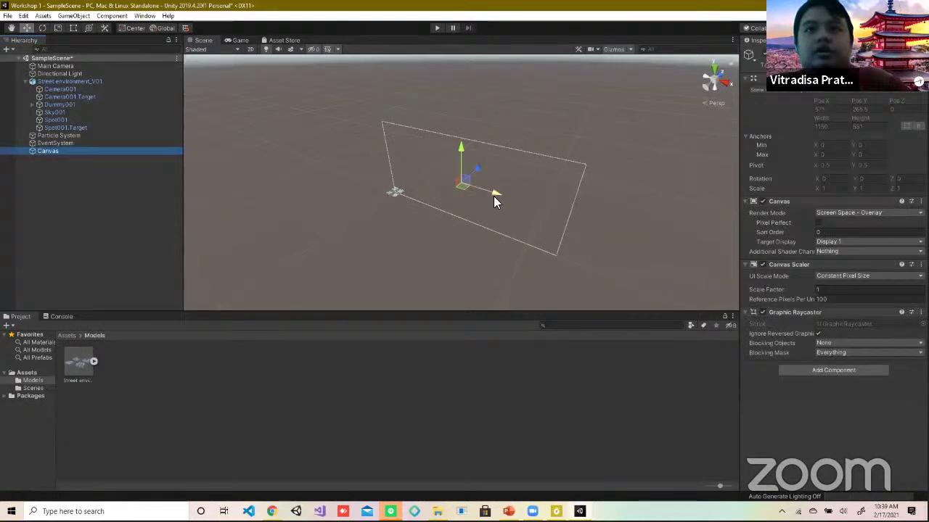
{"action": "left_click", "coordinate": [494, 197]}
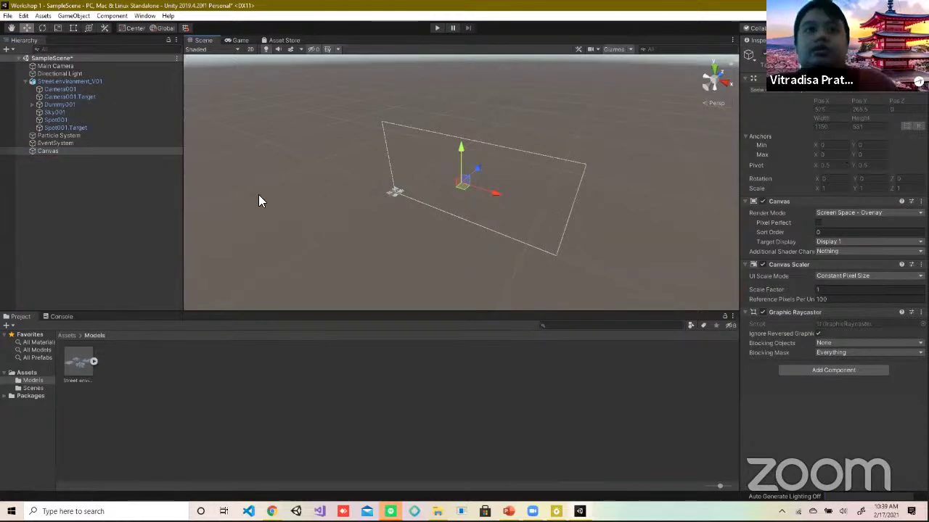
{"action": "left_click", "coordinate": [232, 194]}
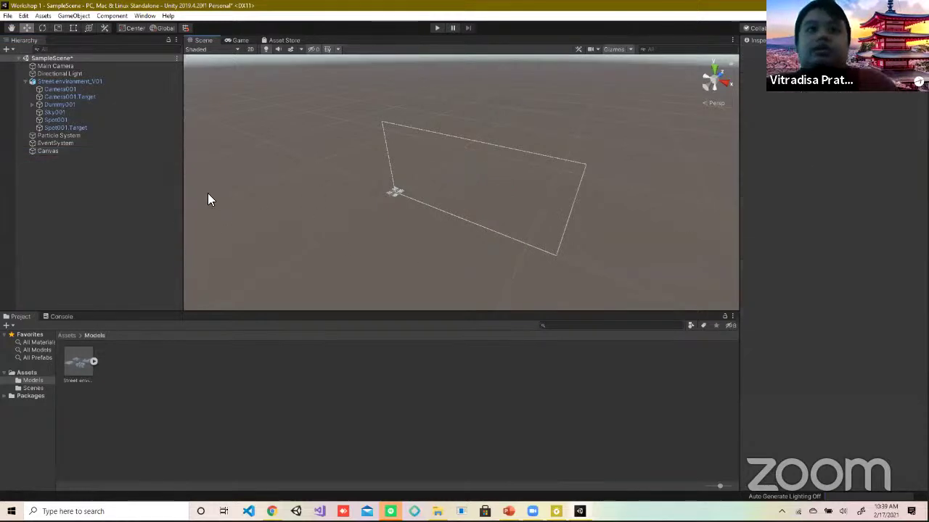
Step: Frame the Directional Light, Main Camera and Camera001 in turn in the scene view
{"action": "double_click", "coordinate": [60, 72]}
{"action": "double_click", "coordinate": [58, 66]}
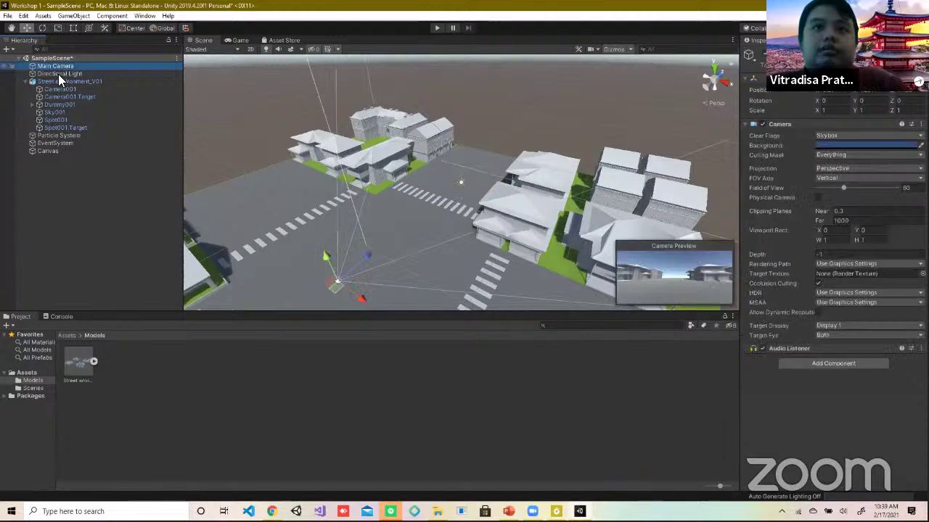
{"action": "left_click", "coordinate": [61, 93]}
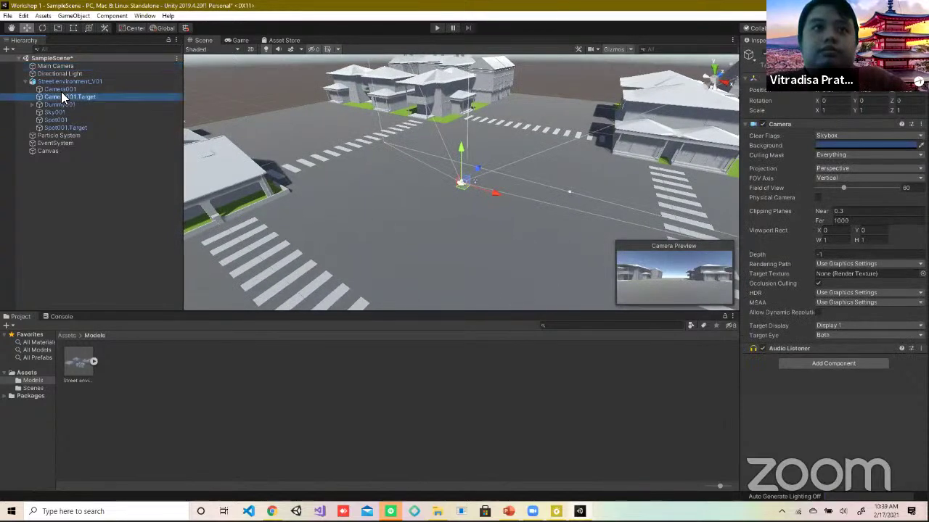
{"action": "double_click", "coordinate": [59, 88]}
Step: Add a UI Text under Camera001, creating a Canvas that holds it, and select that Canvas
{"action": "right_click", "coordinate": [58, 81]}
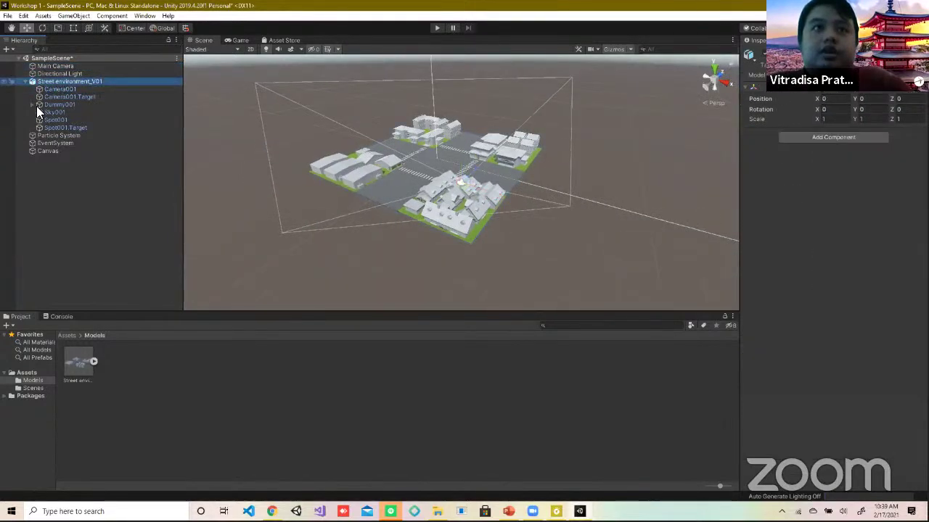
{"action": "left_click", "coordinate": [45, 87]}
{"action": "left_click", "coordinate": [45, 87]}
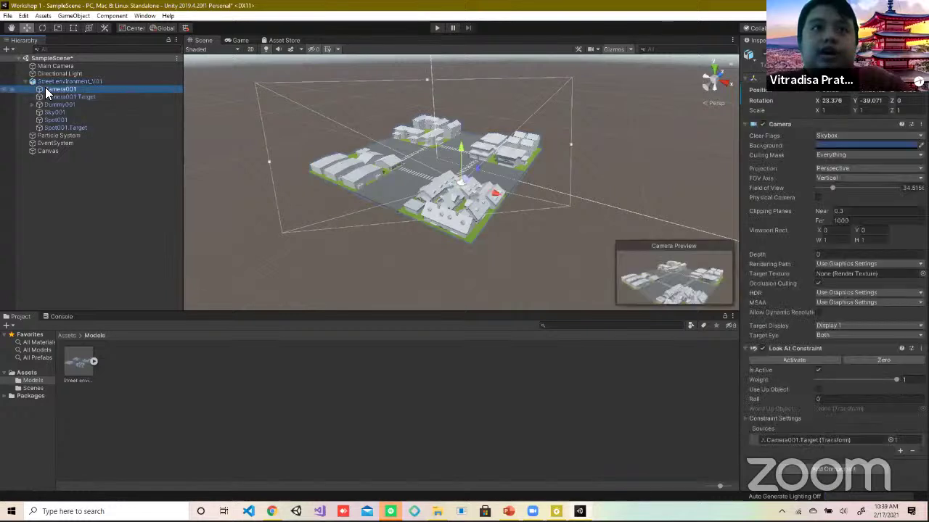
{"action": "right_click", "coordinate": [45, 87]}
{"action": "mouse_move", "coordinate": [106, 272]}
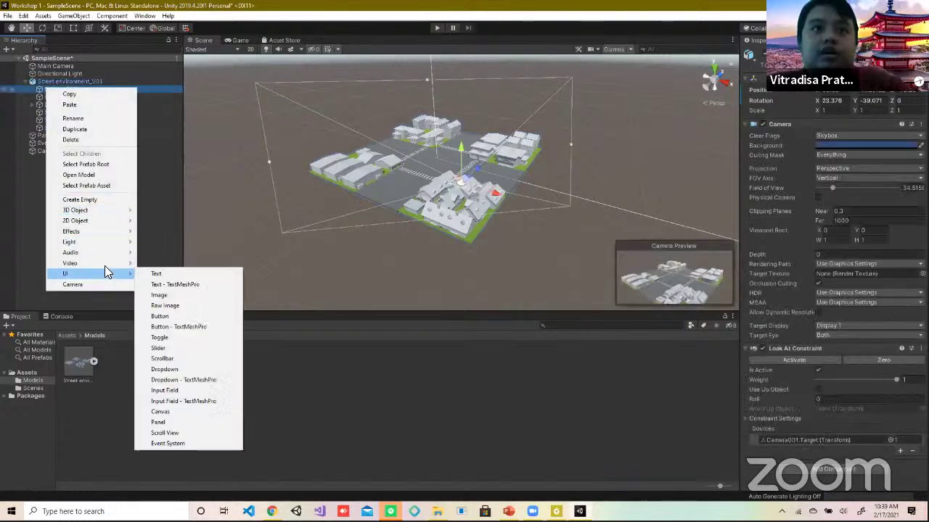
{"action": "left_click", "coordinate": [189, 275]}
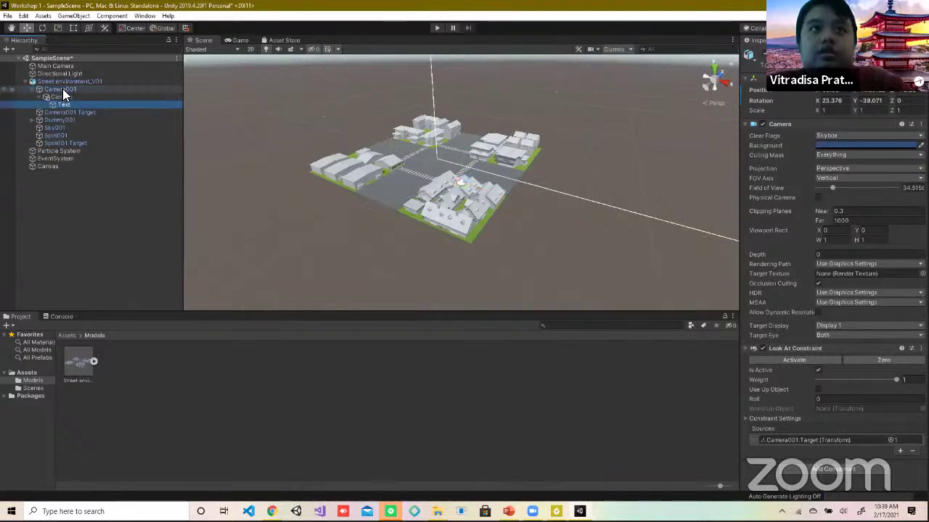
{"action": "right_click", "coordinate": [51, 106]}
{"action": "left_click", "coordinate": [48, 103]}
{"action": "left_click", "coordinate": [58, 99]}
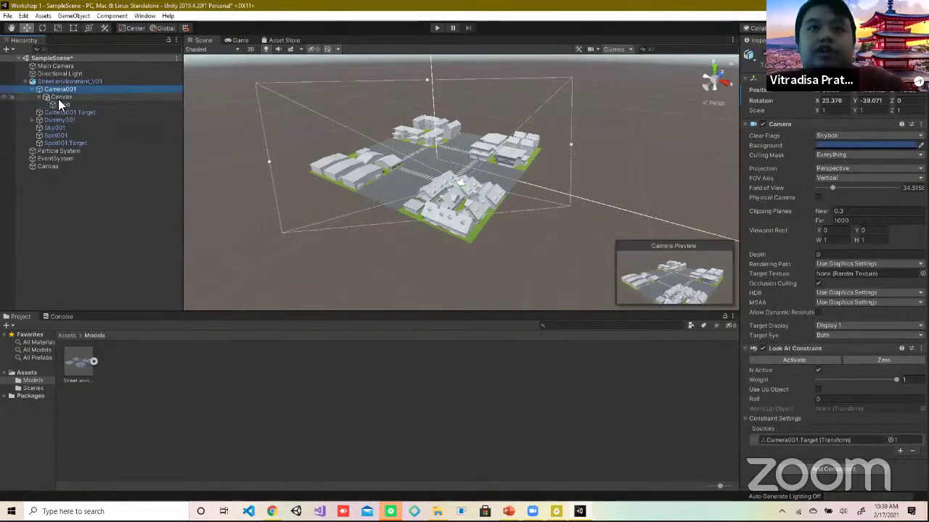
{"action": "left_click", "coordinate": [65, 109]}
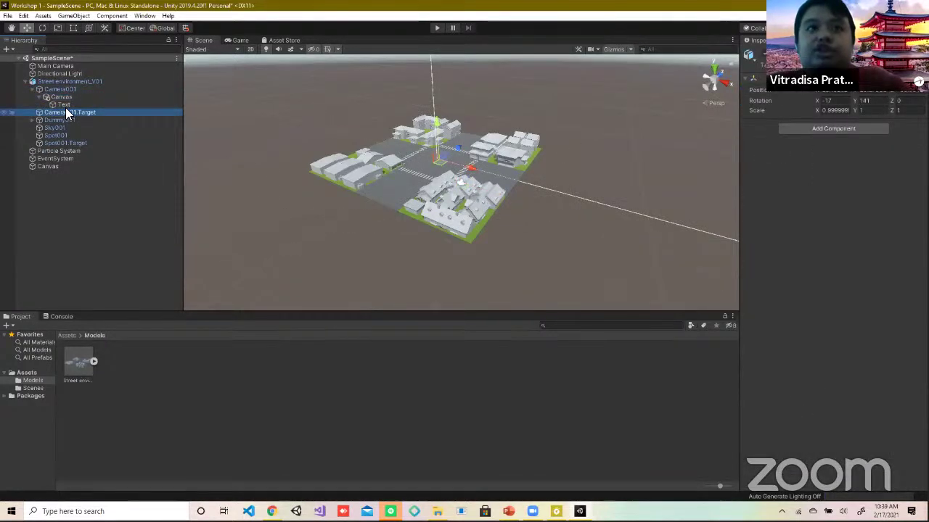
{"action": "double_click", "coordinate": [64, 104]}
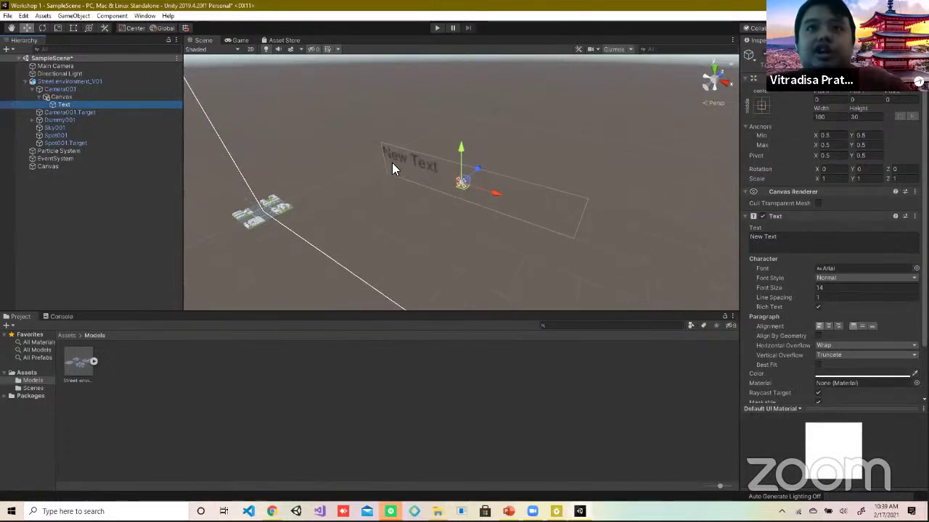
{"action": "left_click_drag", "start_coordinate": [392, 162], "coordinate": [402, 157], "text": "alt"}
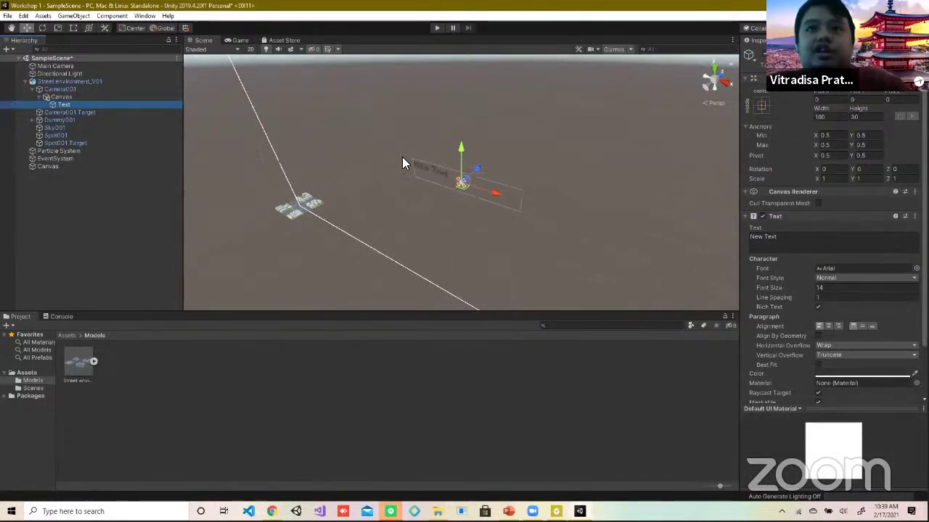
{"action": "left_click", "coordinate": [434, 27]}
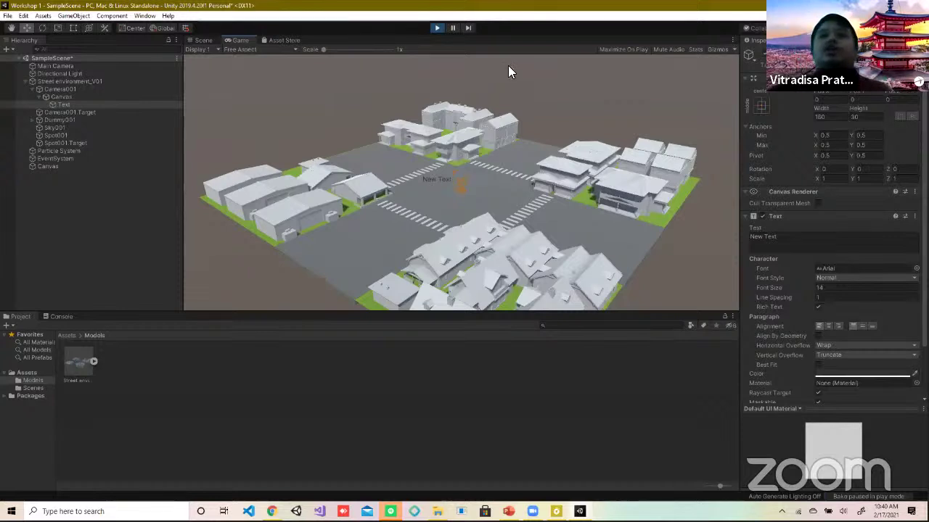
{"action": "left_click", "coordinate": [438, 27]}
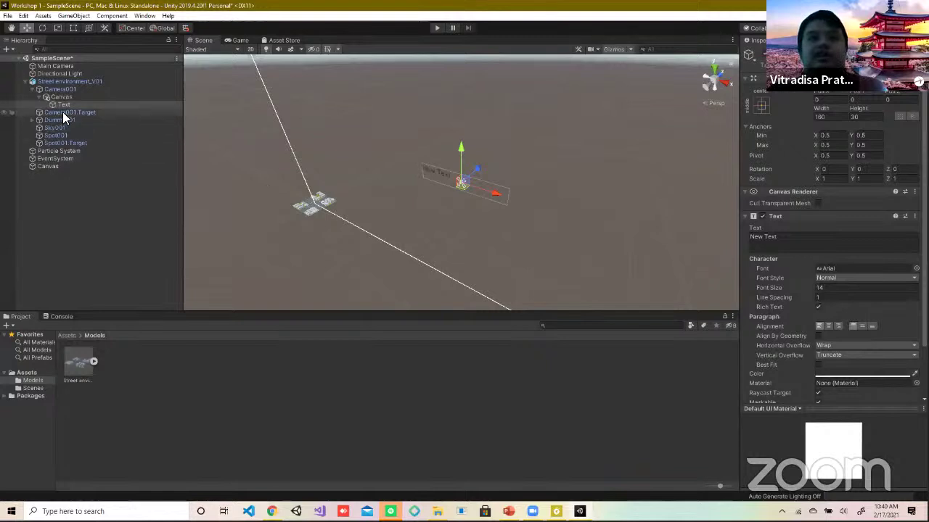
{"action": "left_click", "coordinate": [77, 97]}
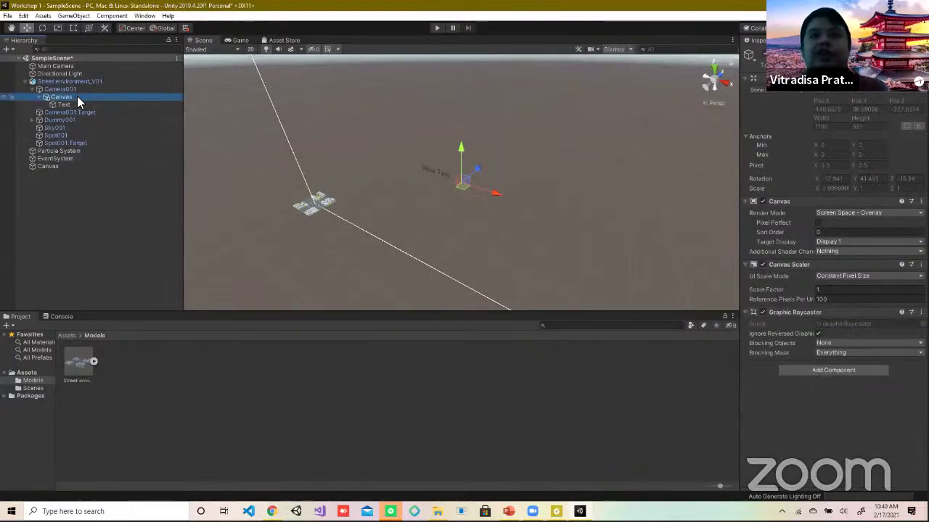
Step: Add a UI Button to Camera001's Canvas and drag it up and to the left
{"action": "right_click", "coordinate": [77, 97]}
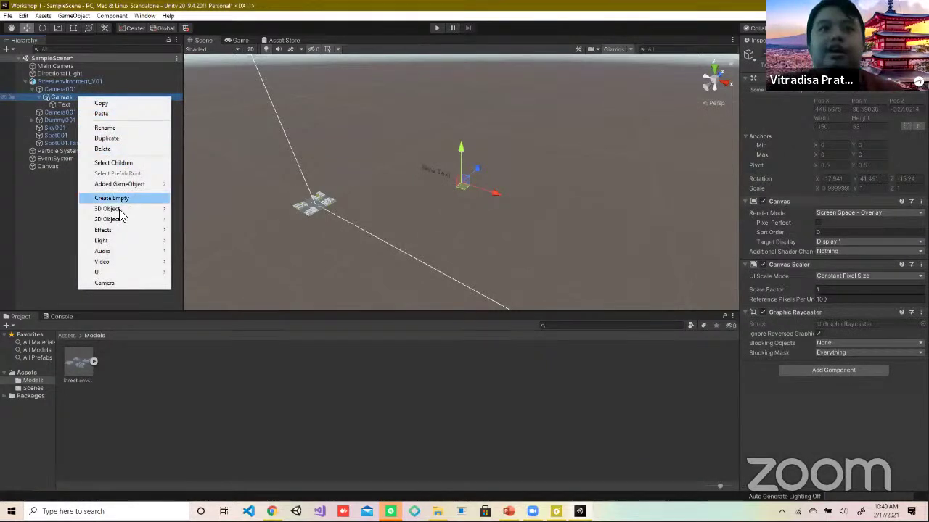
{"action": "mouse_move", "coordinate": [135, 273]}
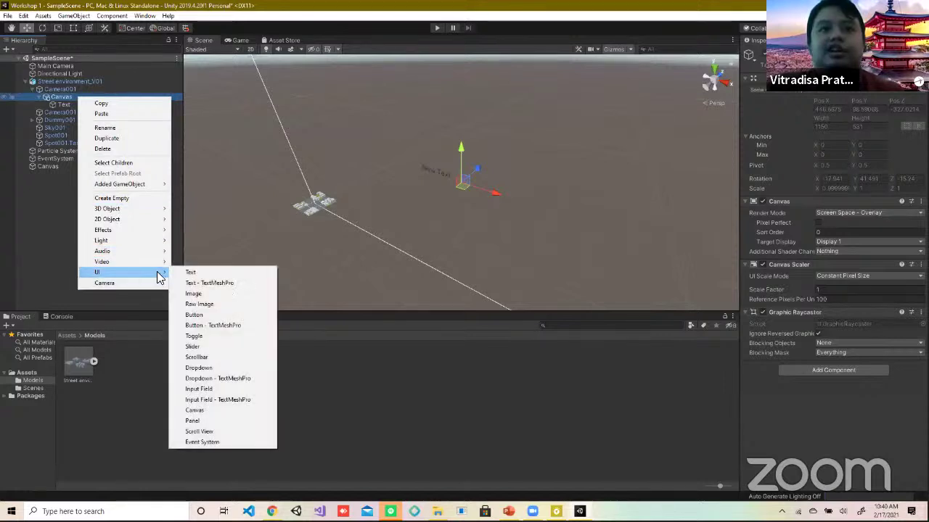
{"action": "left_click", "coordinate": [233, 316]}
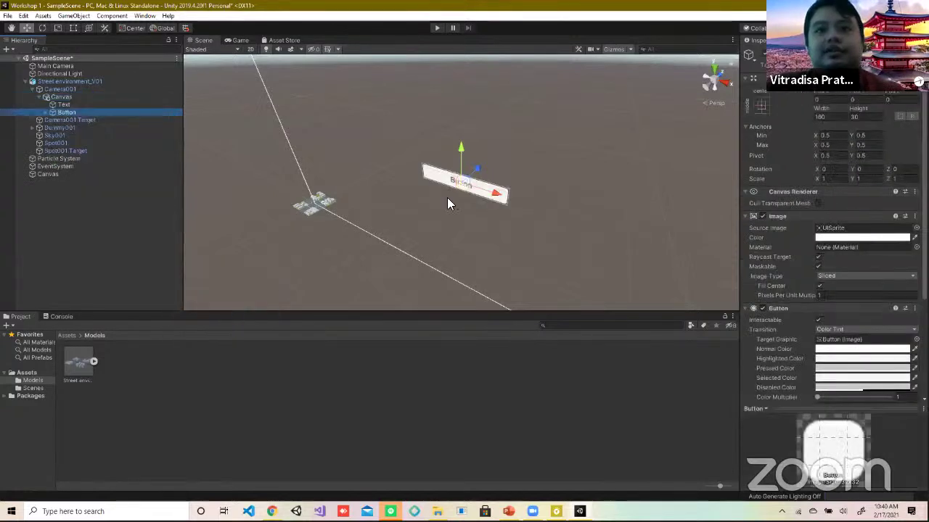
{"action": "left_click_drag", "start_coordinate": [489, 195], "coordinate": [320, 158]}
{"action": "left_click_drag", "start_coordinate": [329, 106], "coordinate": [324, 70]}
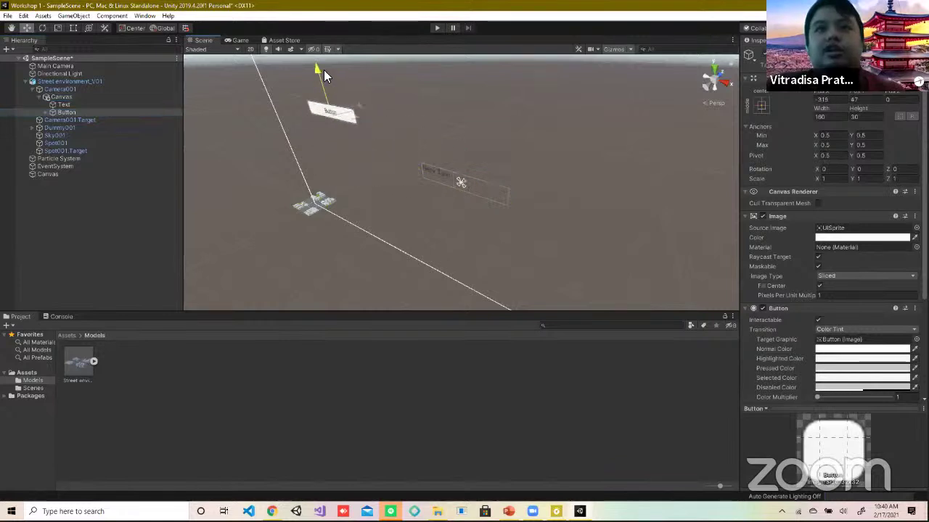
Step: Enter Play mode and press the Button in the running game
{"action": "left_click", "coordinate": [434, 29]}
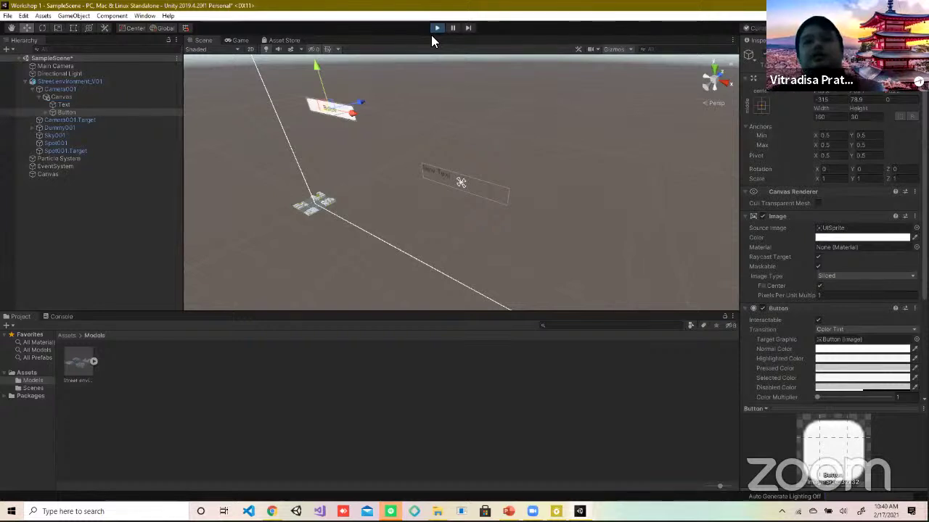
{"action": "left_click", "coordinate": [315, 145]}
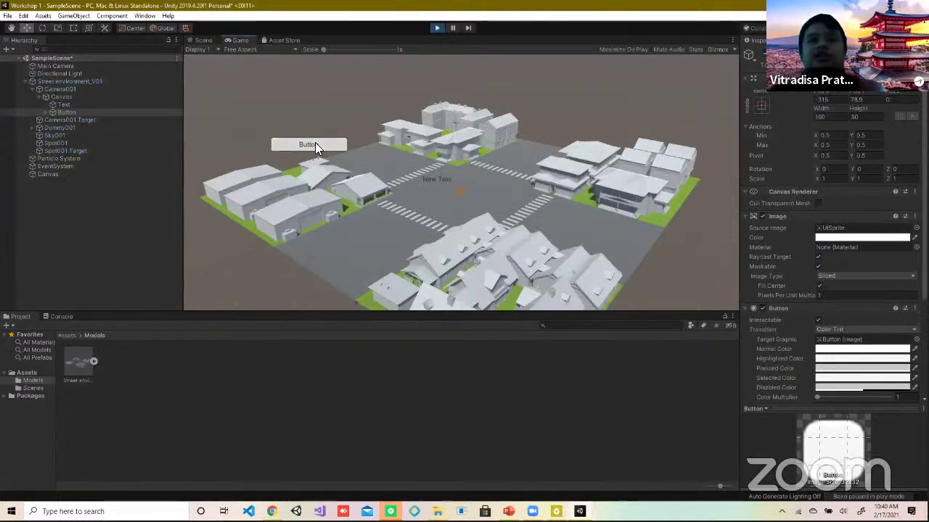
{"action": "left_click", "coordinate": [310, 146]}
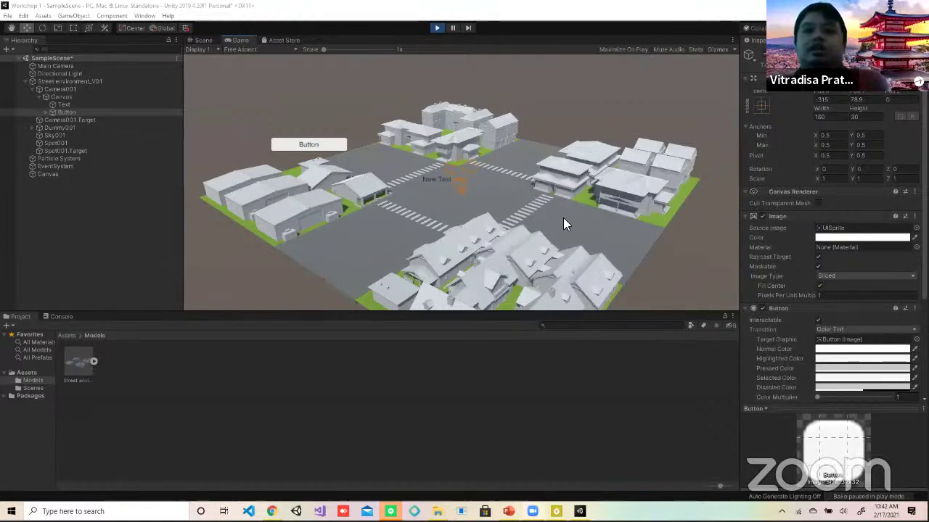
Step: Return to Unity Editor, then launch Unity Hub from a Windows search for 'unity'
{"action": "key", "text": "alt+Tab"}
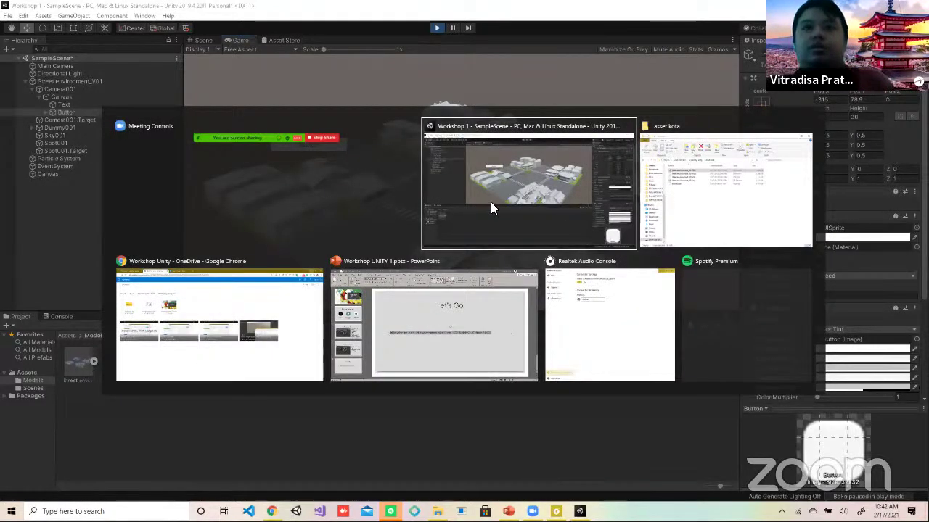
{"action": "left_click", "coordinate": [556, 193]}
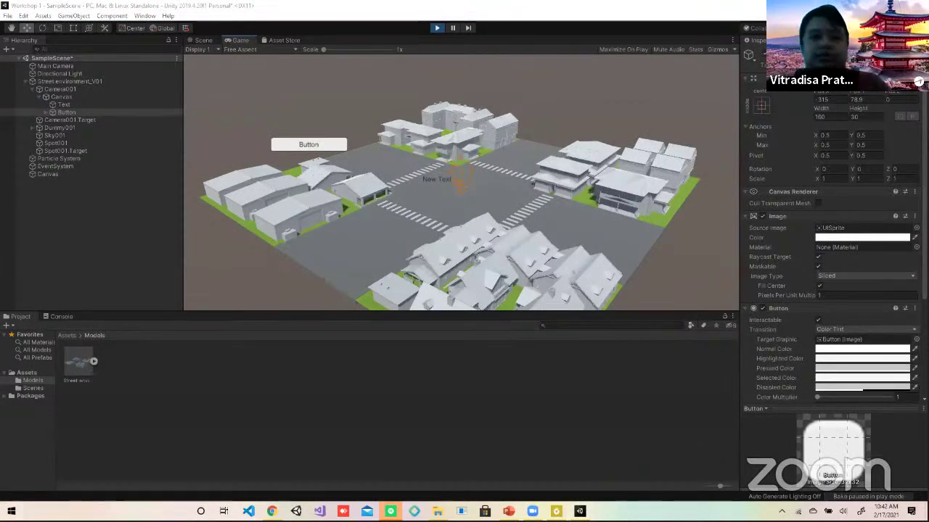
{"action": "key", "text": "super"}
{"action": "type", "text": "unity"}
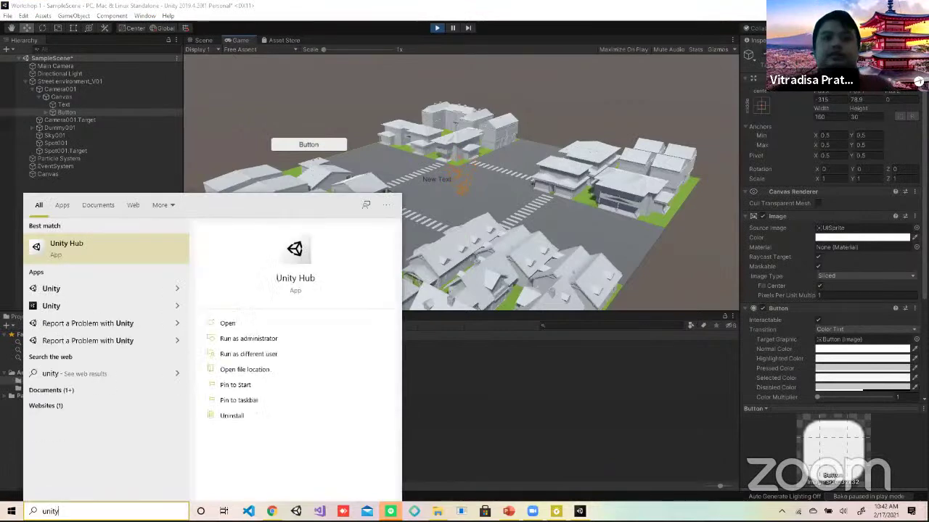
{"action": "left_click", "coordinate": [157, 248]}
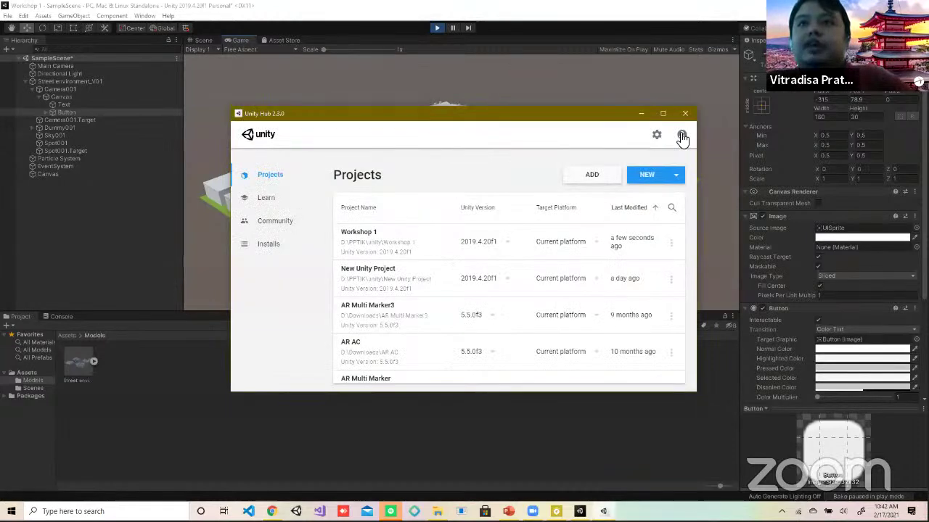
Step: Open Unity Hub's sign-in, enter the Unity ID e-mail and account password, and submit
{"action": "left_click", "coordinate": [681, 135]}
{"action": "left_click", "coordinate": [703, 204]}
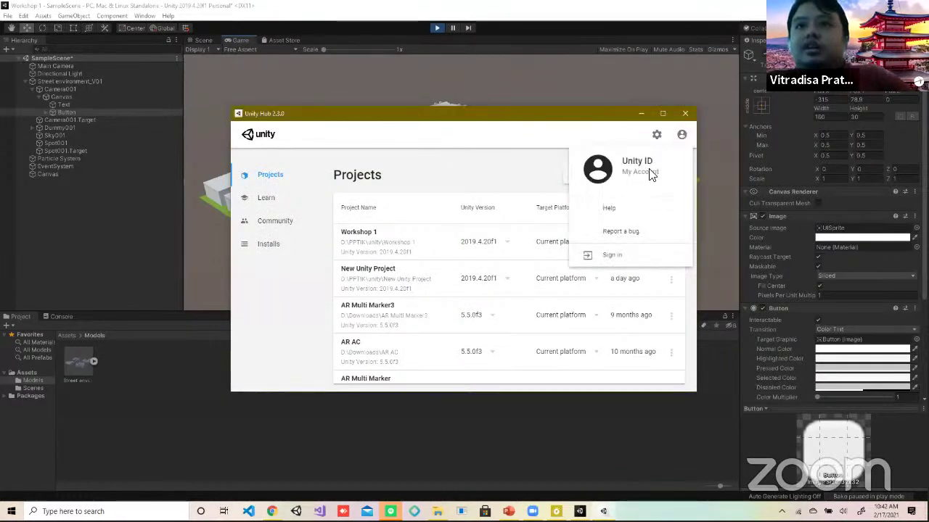
{"action": "left_click", "coordinate": [613, 258]}
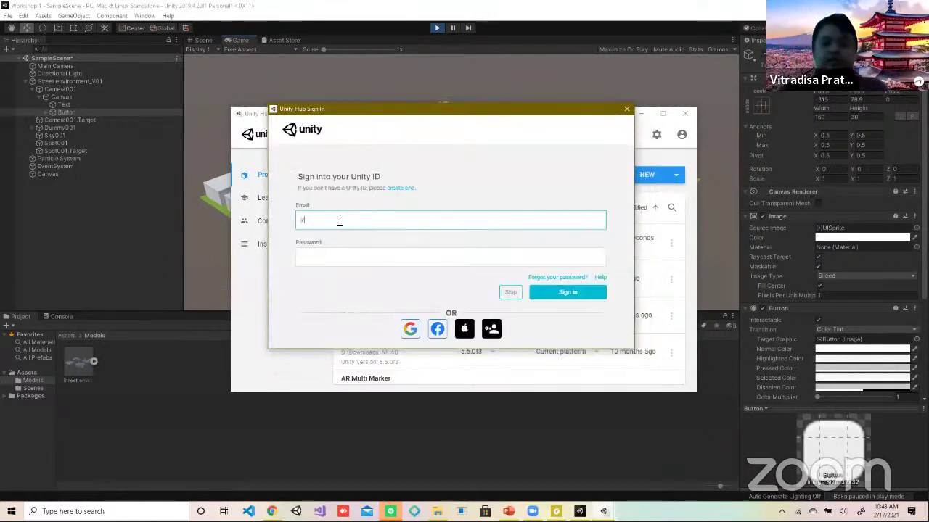
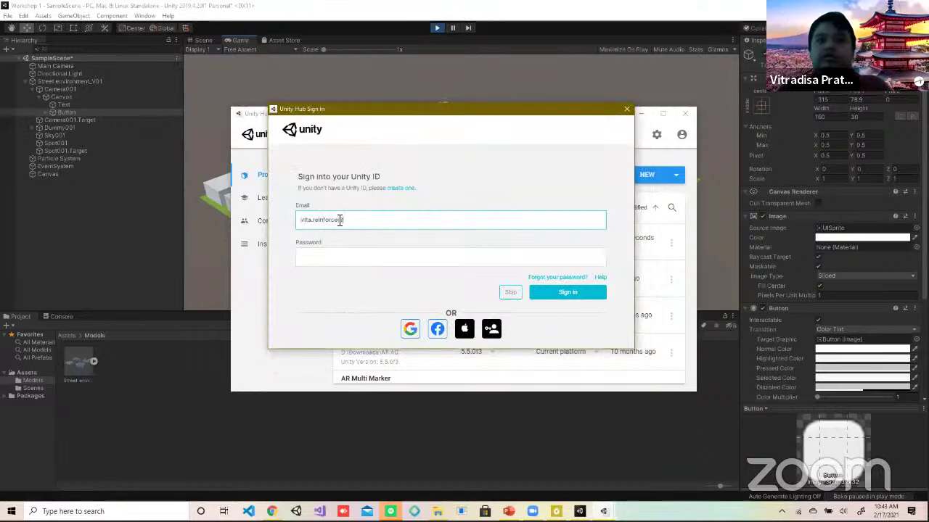
{"action": "key", "text": "Tab"}
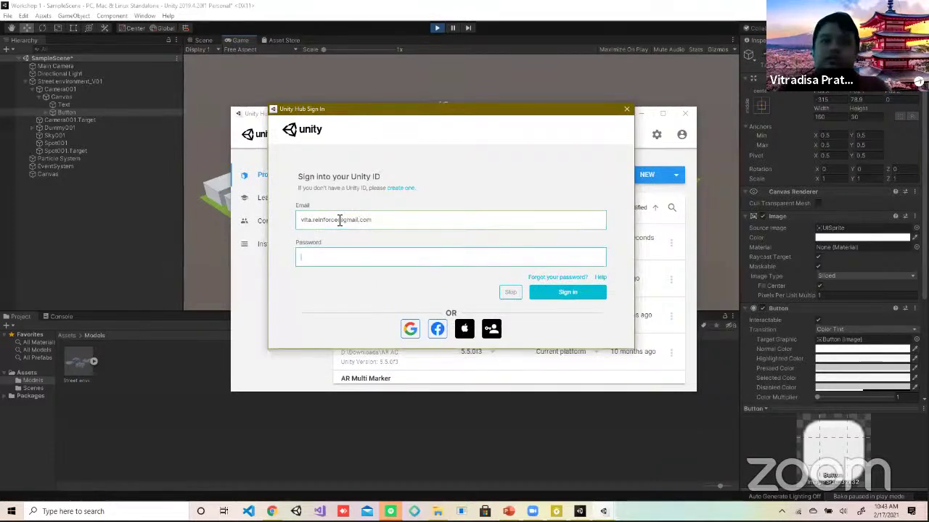
{"action": "type", "text": "••••••••••••••"}
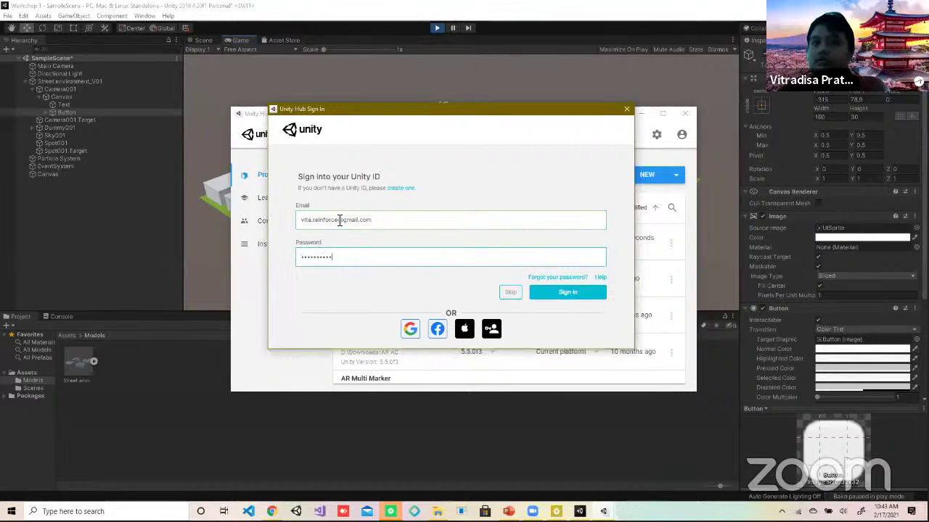
{"action": "left_click", "coordinate": [593, 291]}
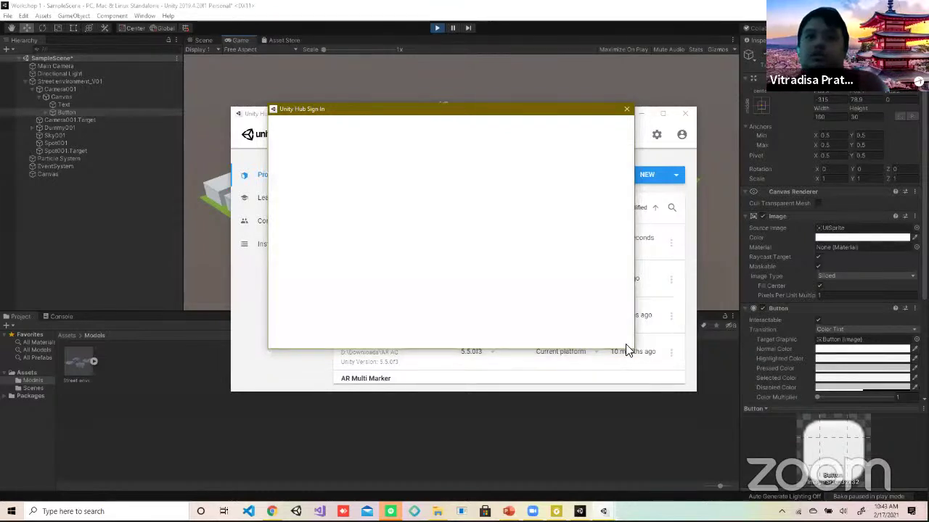
Step: Re-enter the account password after the rejection until sign-in succeeds
{"action": "left_click", "coordinate": [318, 262]}
{"action": "type", "text": "•••"}
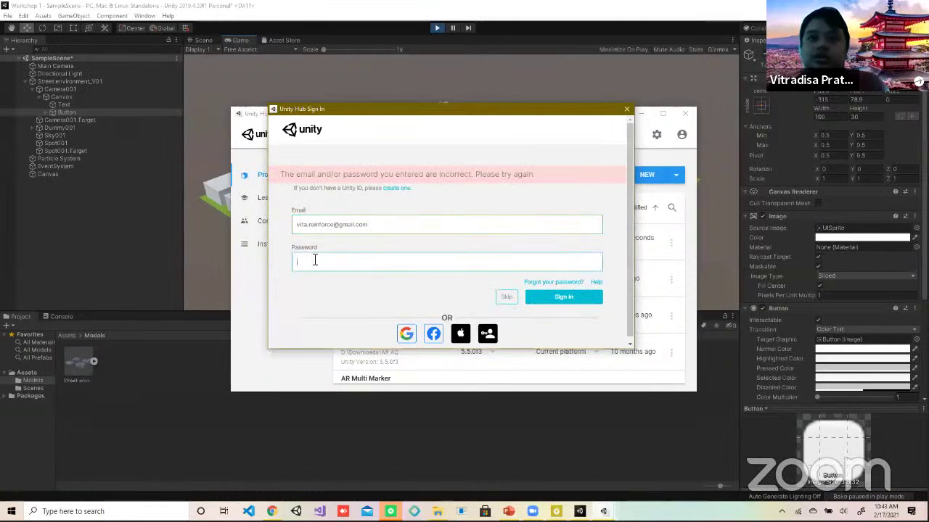
{"action": "type", "text": "•"}
{"action": "key", "text": "Return"}
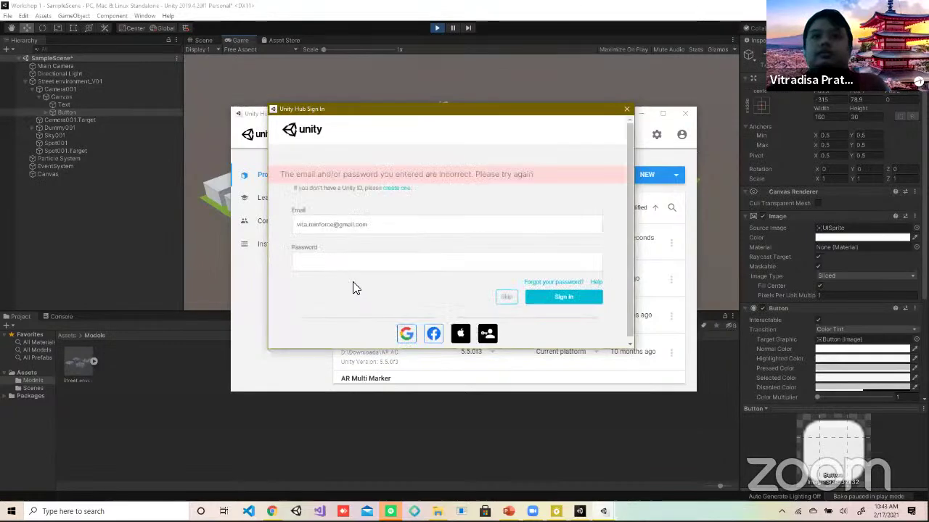
{"action": "left_click", "coordinate": [312, 263]}
{"action": "type", "text": "•••••"}
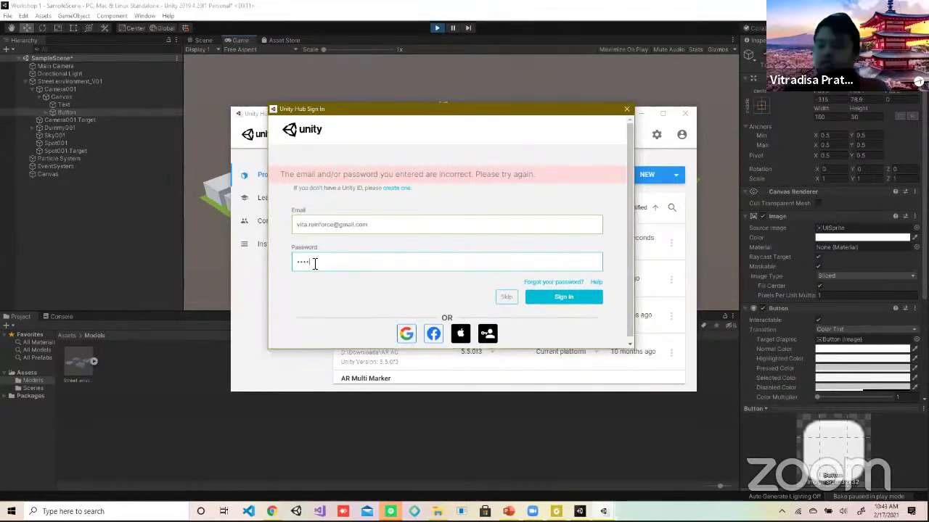
{"action": "key", "text": "Return"}
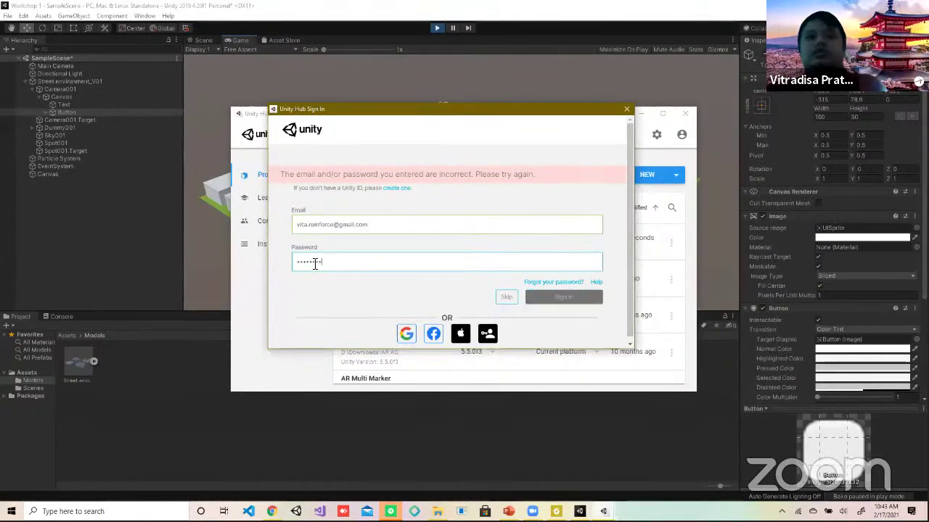
{"action": "type", "text": "••"}
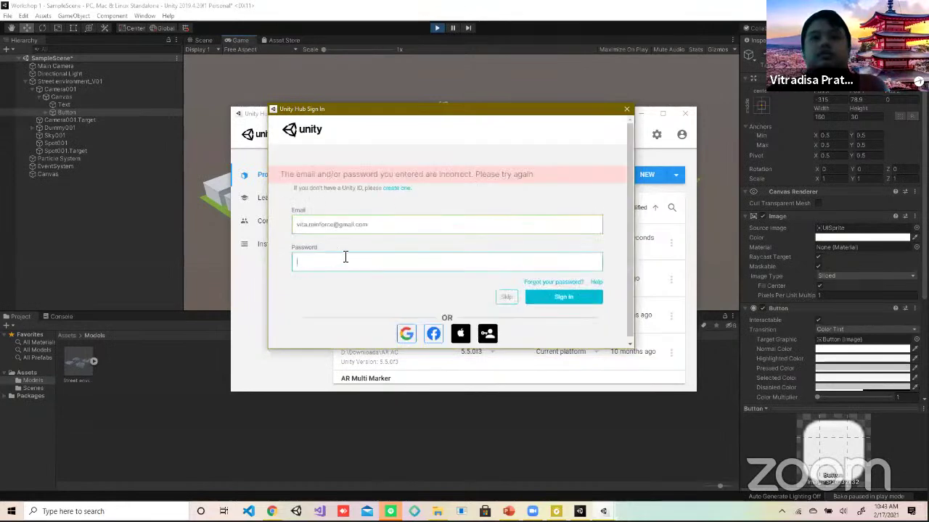
{"action": "type", "text": "••••••••••"}
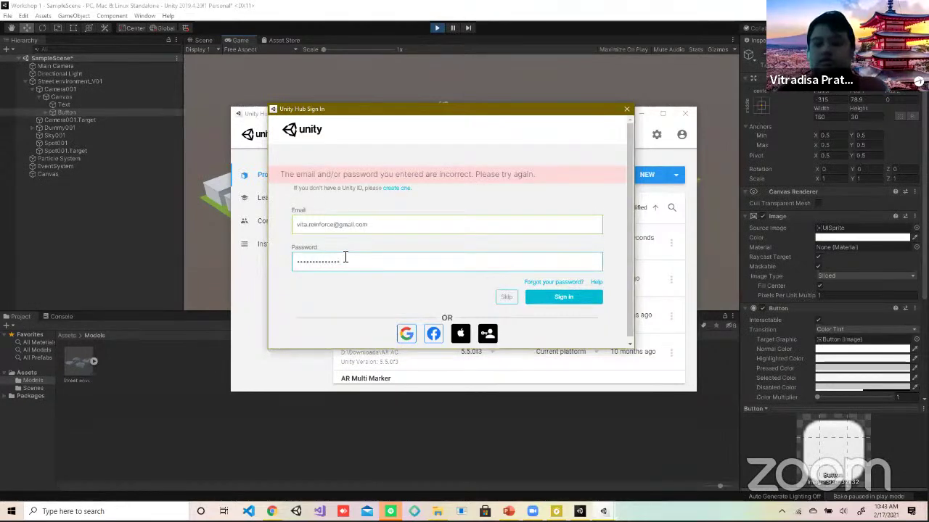
{"action": "key", "text": "Return"}
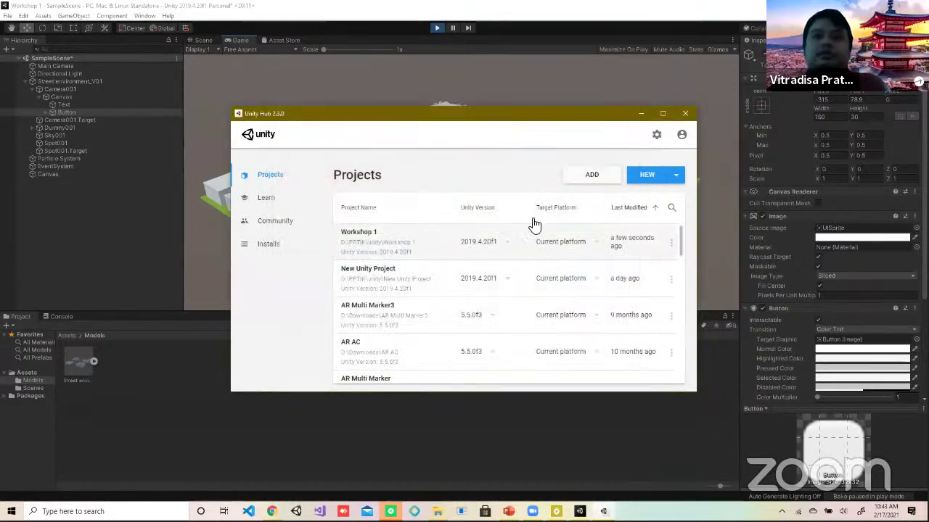
Step: Check the account menu to confirm the sign-in, then dismiss it
{"action": "left_click", "coordinate": [682, 137]}
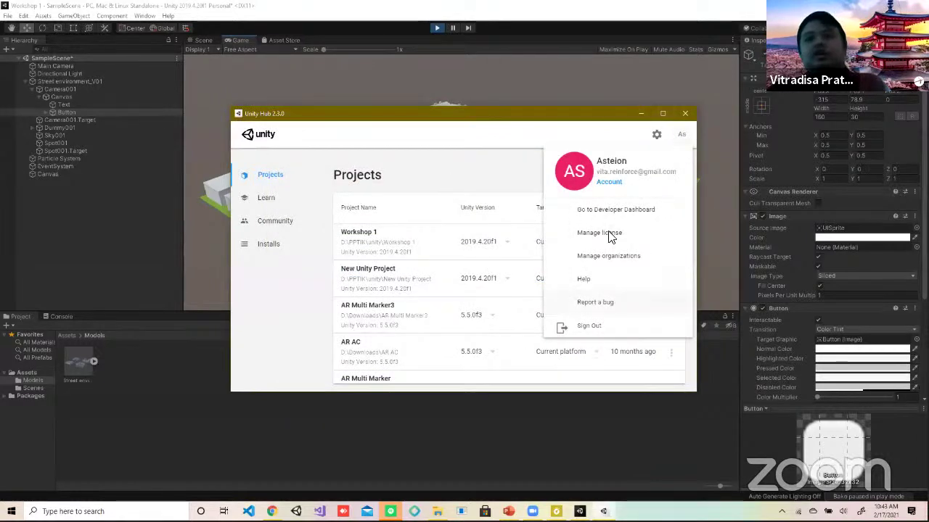
{"action": "left_click", "coordinate": [680, 141]}
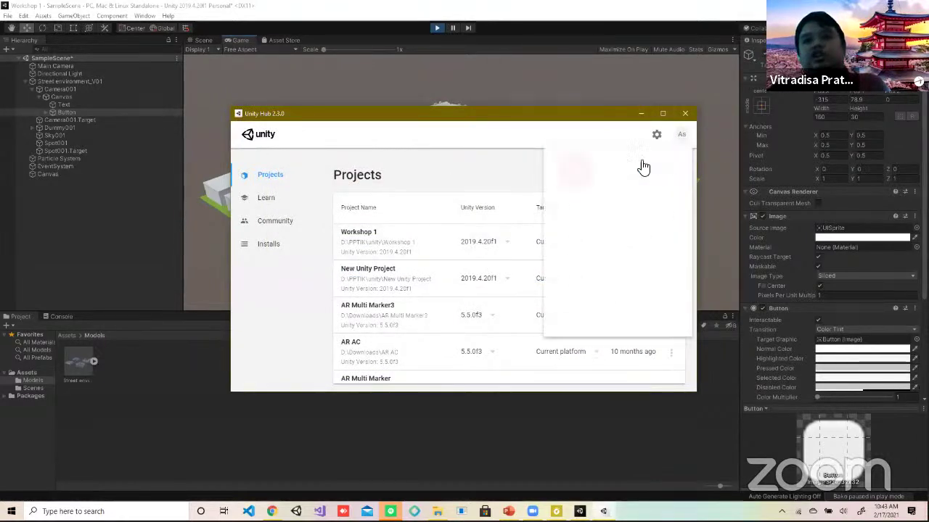
{"action": "left_click", "coordinate": [447, 176]}
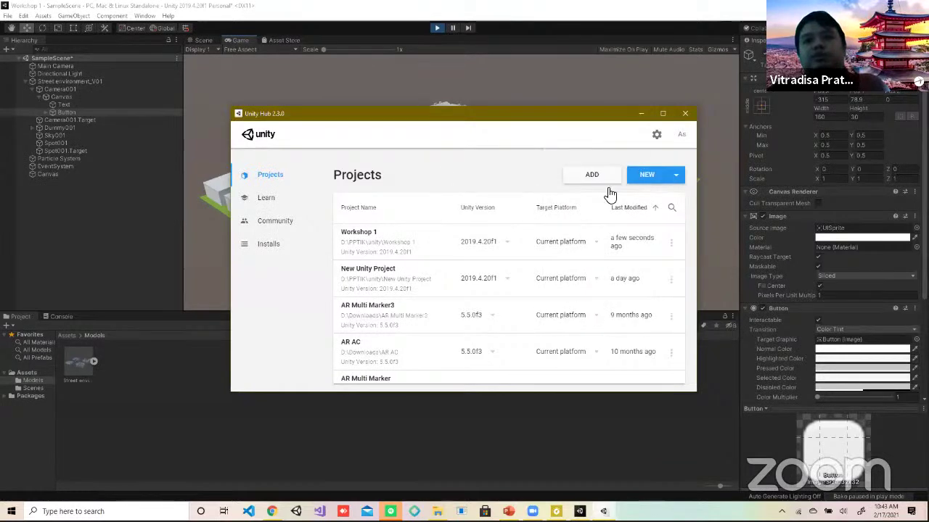
Step: Create a 3D project 'New Unity Project (1)' with Unity 2019.4.20f1
{"action": "left_click", "coordinate": [677, 178]}
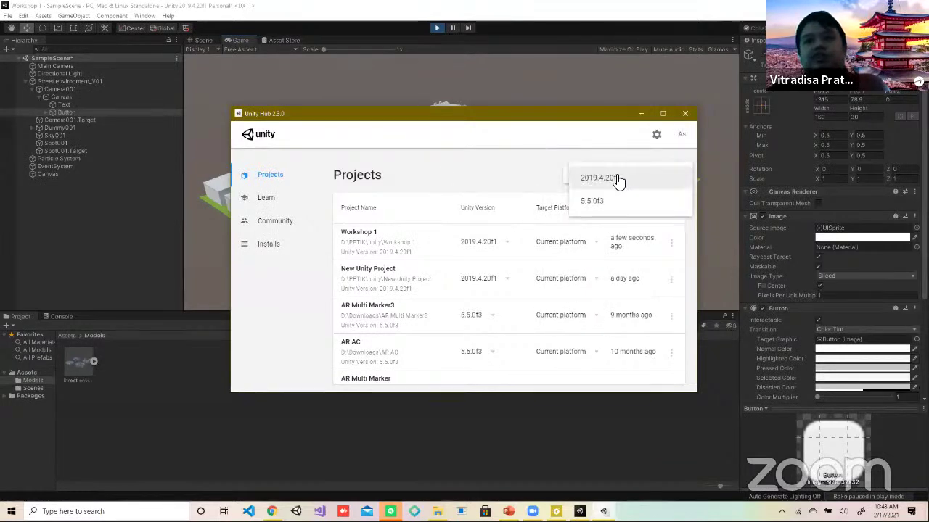
{"action": "left_click", "coordinate": [616, 181]}
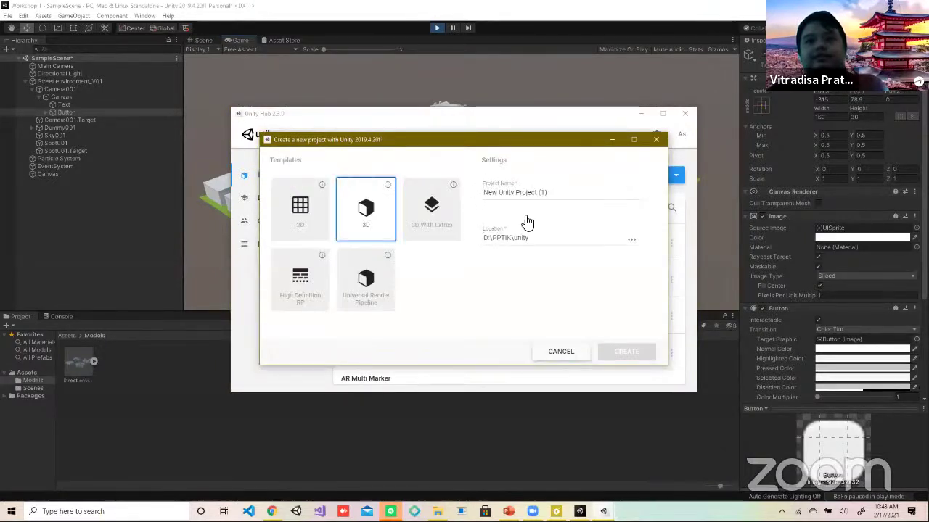
{"action": "left_click", "coordinate": [569, 194]}
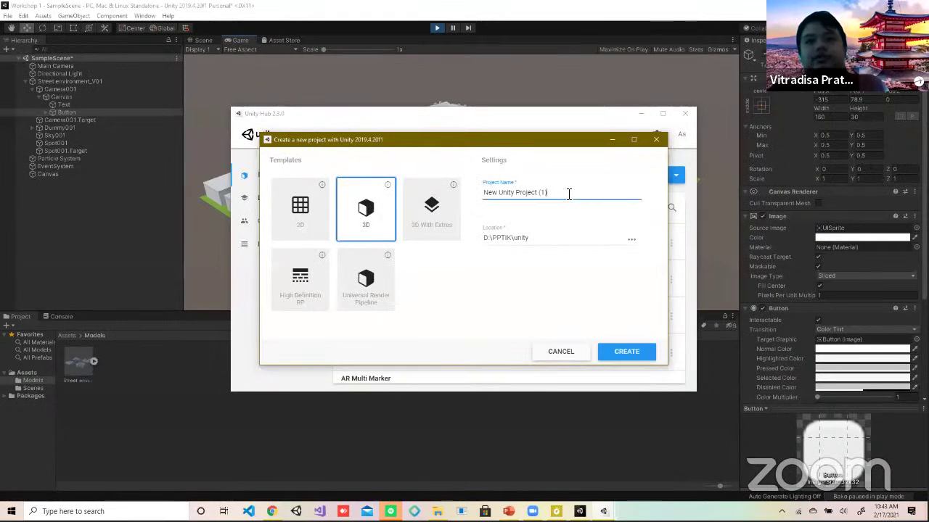
{"action": "left_click", "coordinate": [615, 353]}
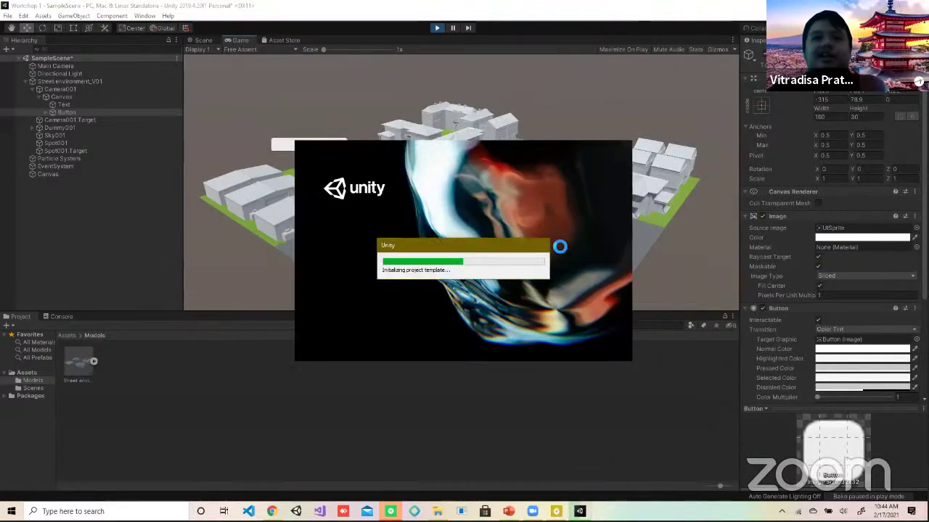
Step: Switch back to the Workshop 1 editor window
{"action": "key", "text": "alt+Tab"}
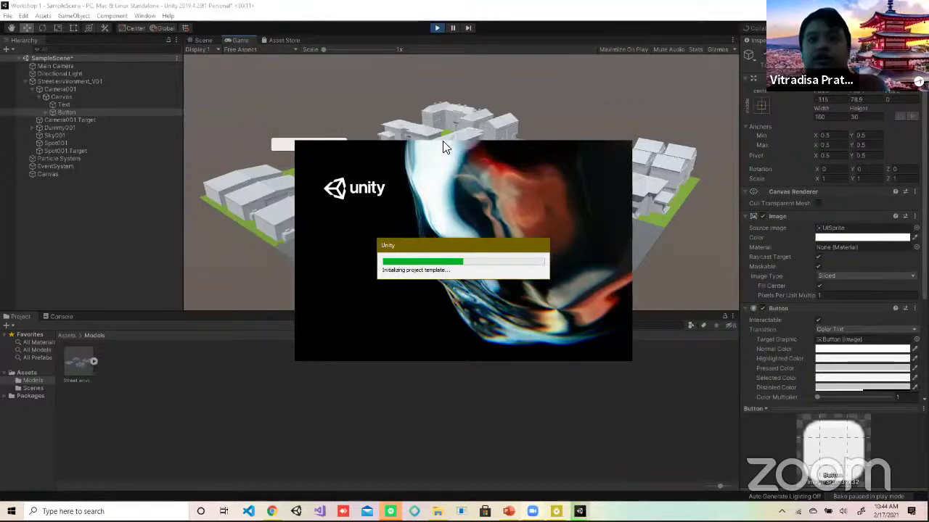
{"action": "key", "text": "alt+Tab"}
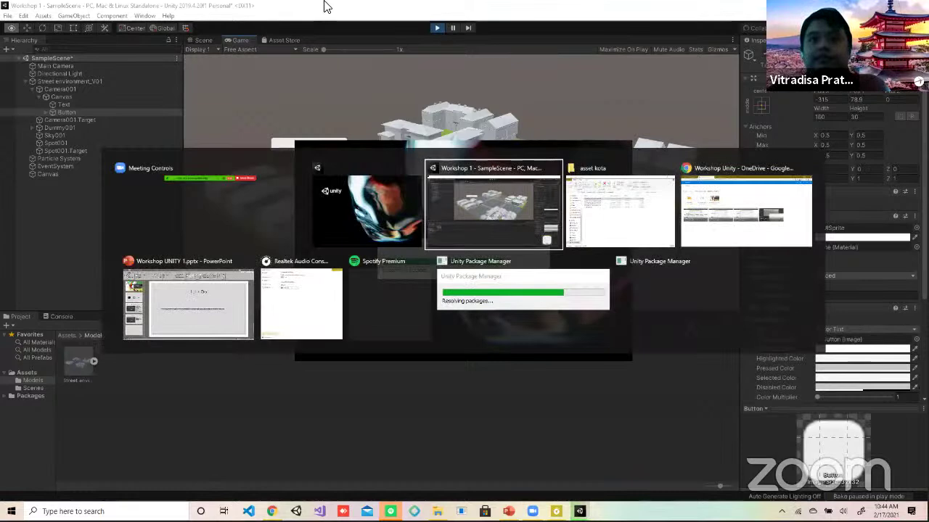
{"action": "key", "text": "Escape"}
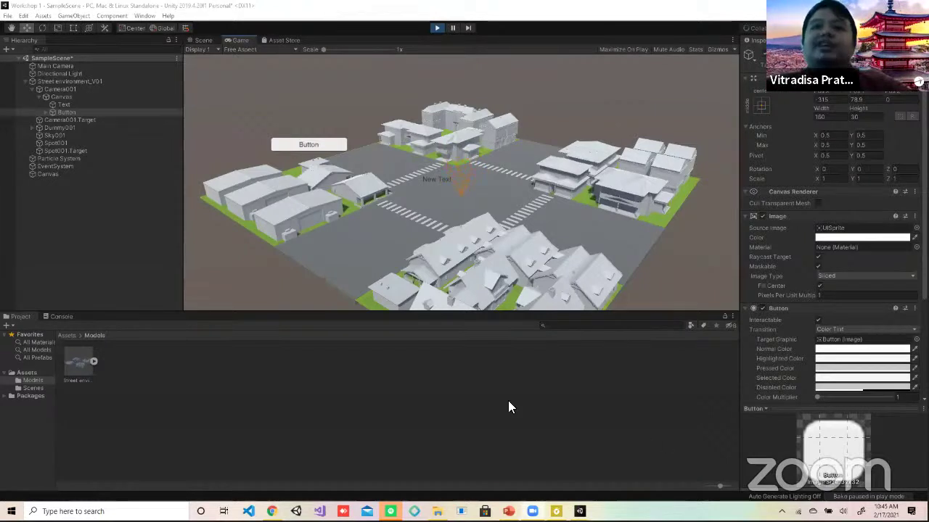
Step: Collapse Street environment_V01, select Main Camera, and bring up the Hierarchy's add-object menu
{"action": "left_click", "coordinate": [441, 405]}
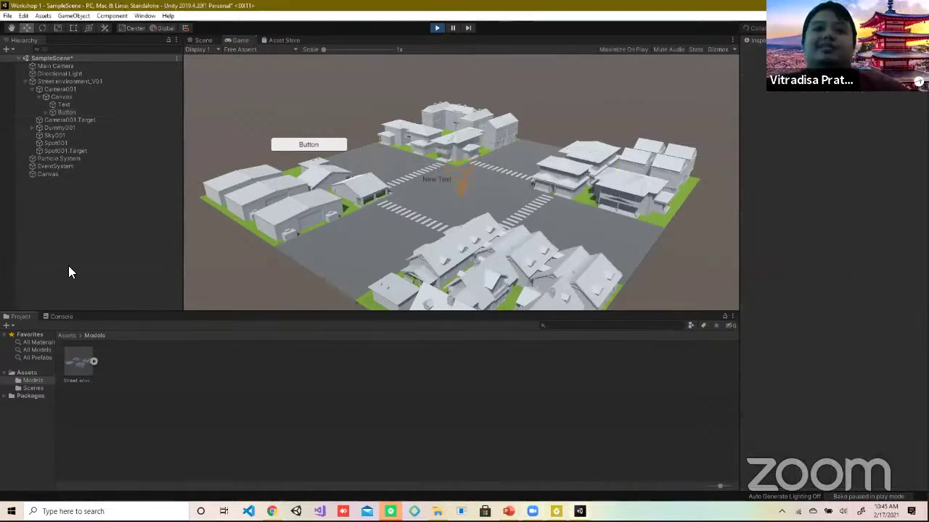
{"action": "left_click", "coordinate": [27, 81]}
{"action": "left_click", "coordinate": [47, 70]}
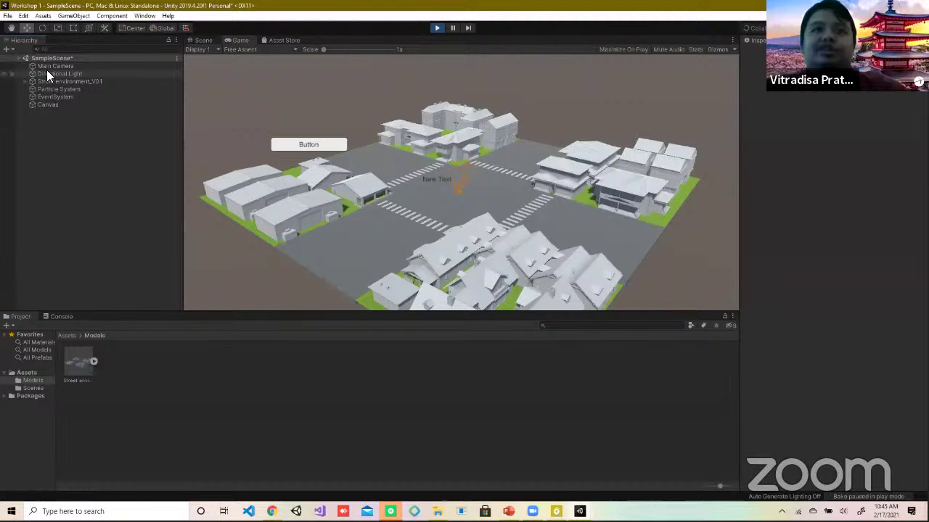
{"action": "left_click", "coordinate": [55, 66]}
{"action": "right_click", "coordinate": [65, 135]}
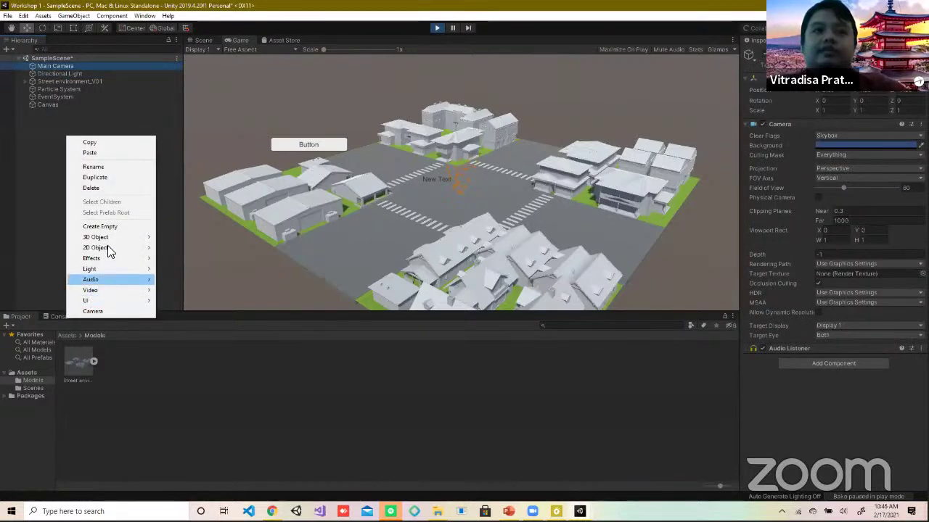
Step: Add a 3D Cube at the hierarchy's top level and select it
{"action": "mouse_move", "coordinate": [108, 239]}
{"action": "left_click", "coordinate": [165, 235]}
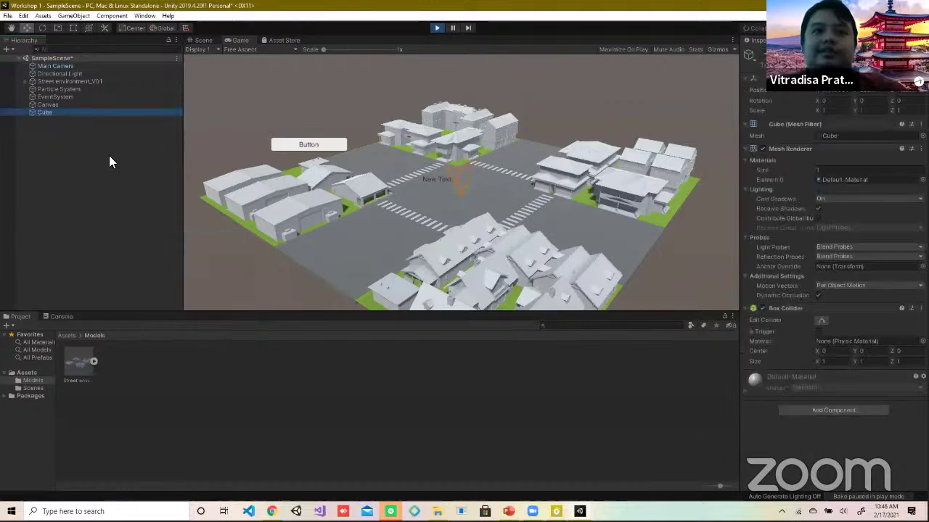
{"action": "left_click", "coordinate": [55, 105]}
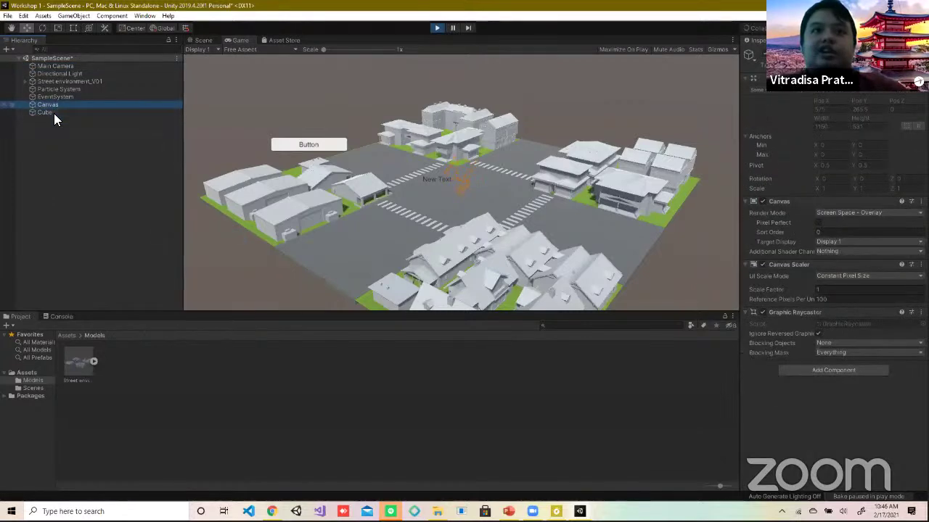
{"action": "left_click", "coordinate": [54, 113]}
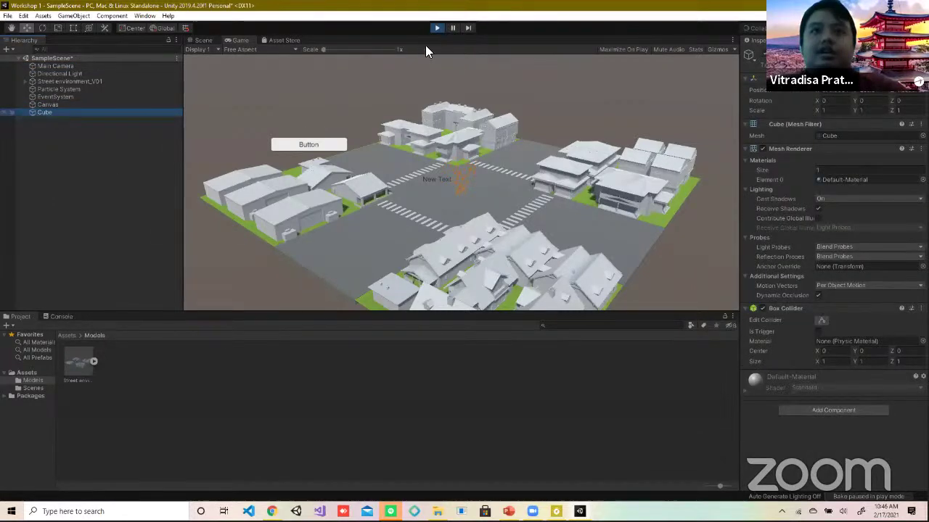
Step: Switch to the Scene view, delete the Cube, and frame the street around Main Camera
{"action": "left_click", "coordinate": [197, 48]}
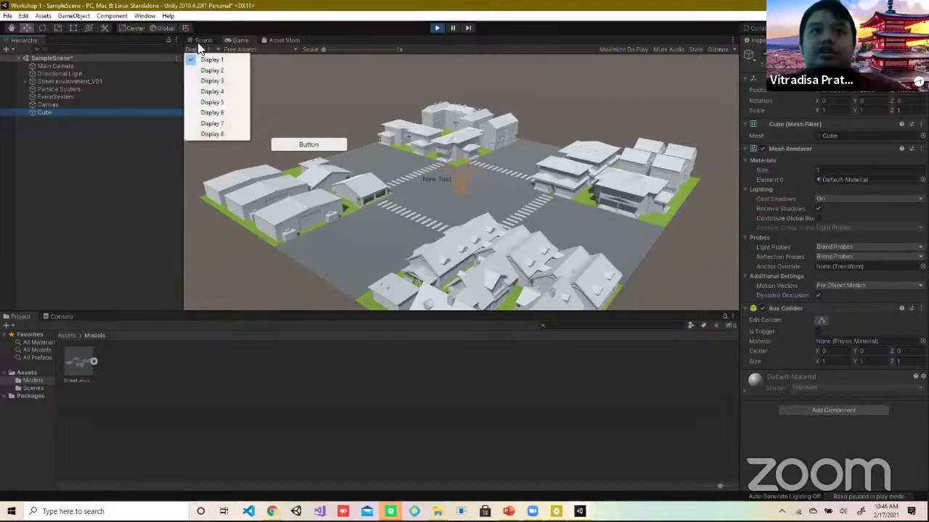
{"action": "left_click", "coordinate": [201, 40]}
{"action": "left_click", "coordinate": [200, 39]}
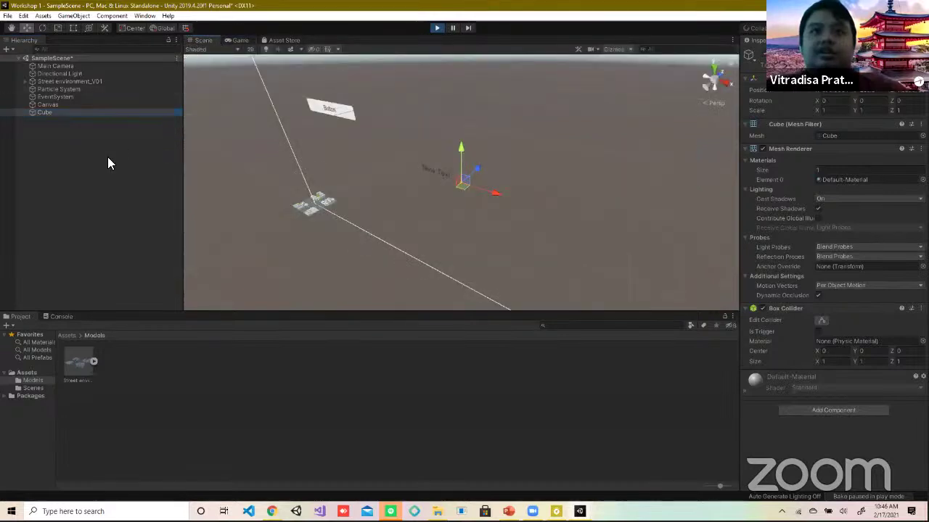
{"action": "double_click", "coordinate": [38, 112]}
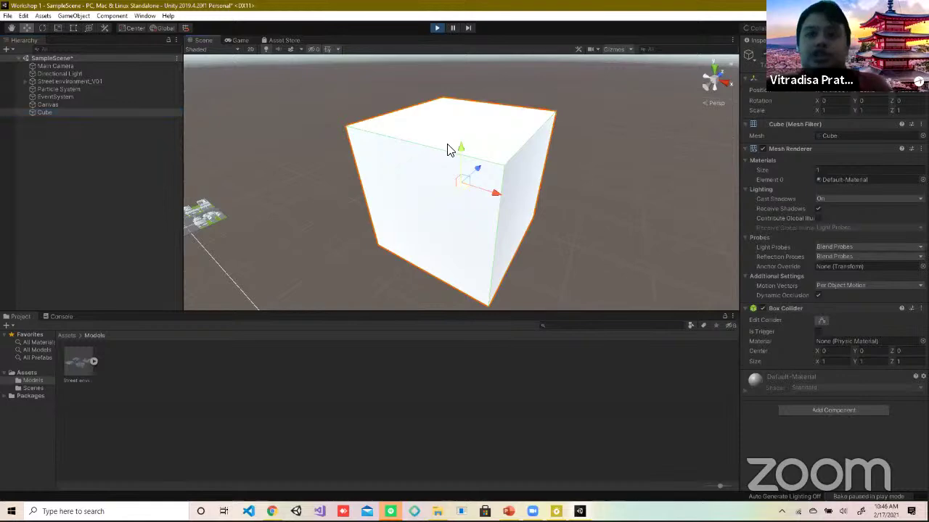
{"action": "key", "text": "Delete"}
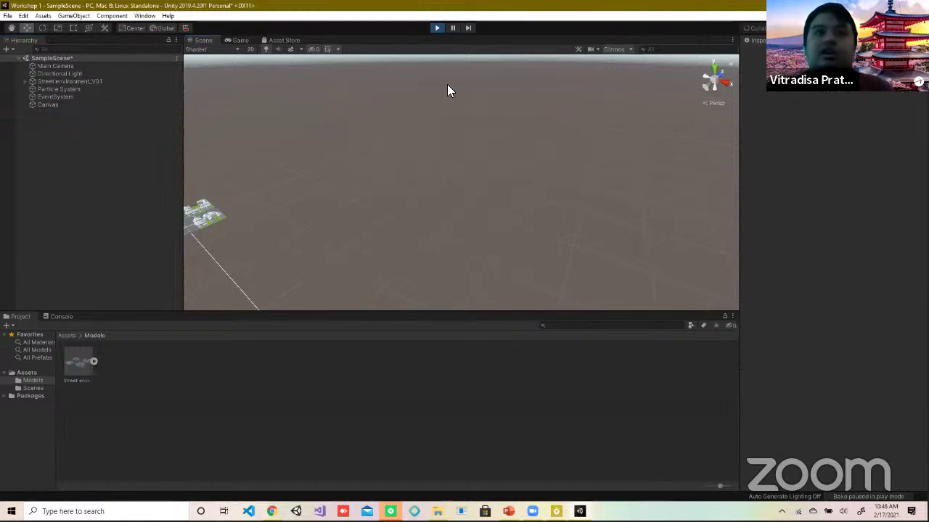
{"action": "double_click", "coordinate": [69, 65]}
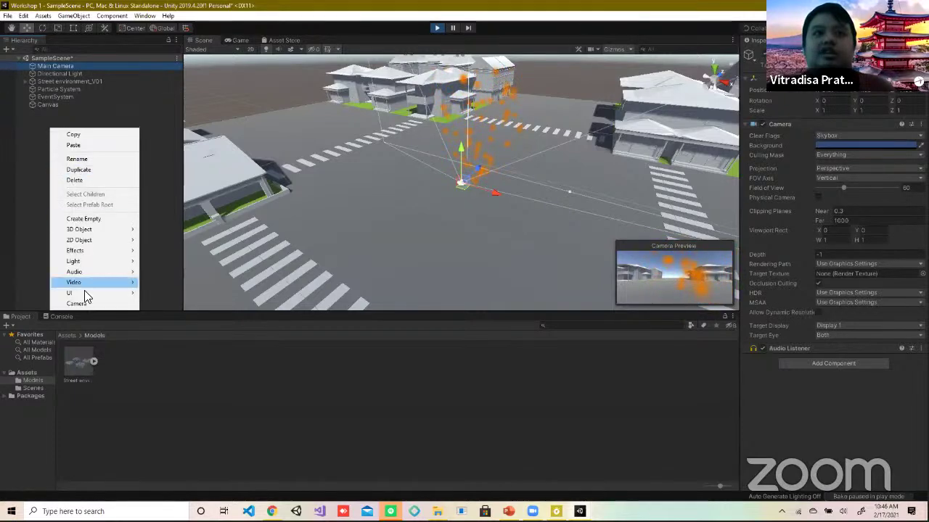
Step: Add a 3D Cube to the scene and click the road piece
{"action": "mouse_move", "coordinate": [85, 289]}
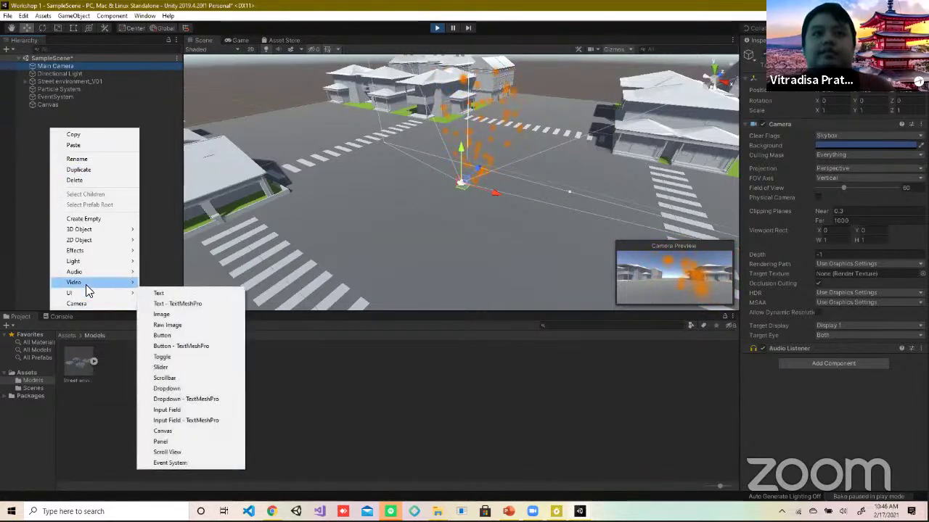
{"action": "left_click", "coordinate": [159, 231]}
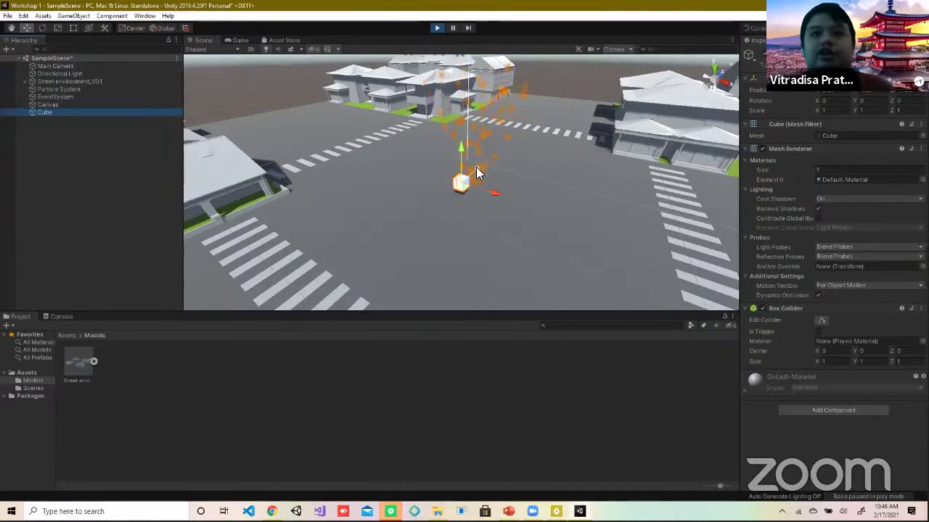
{"action": "left_click", "coordinate": [425, 200]}
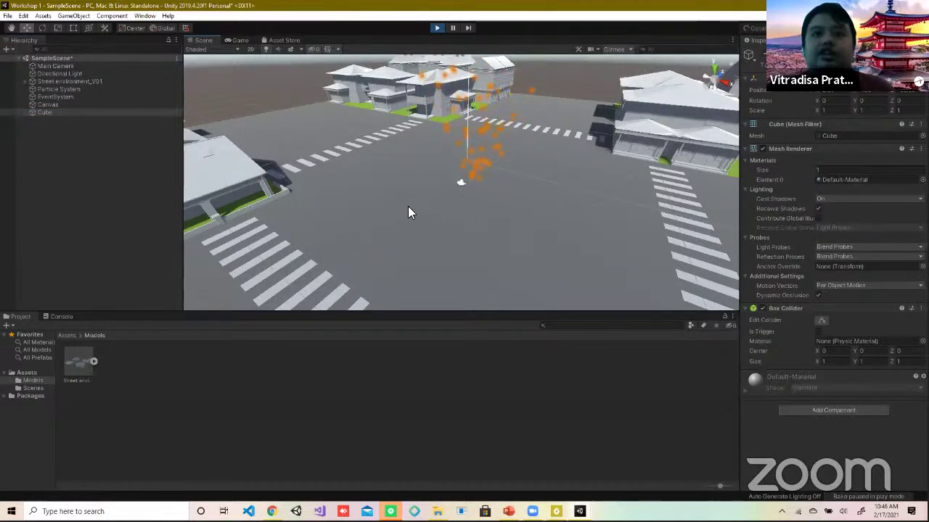
{"action": "left_click", "coordinate": [404, 233]}
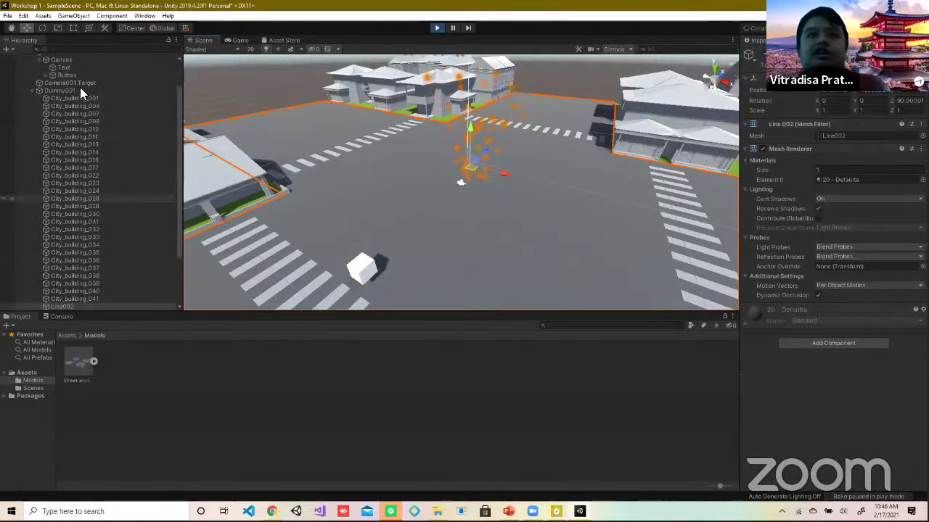
Step: Collapse the Dummy001 and street environment groups and select the Cube in the scene
{"action": "left_click", "coordinate": [31, 90]}
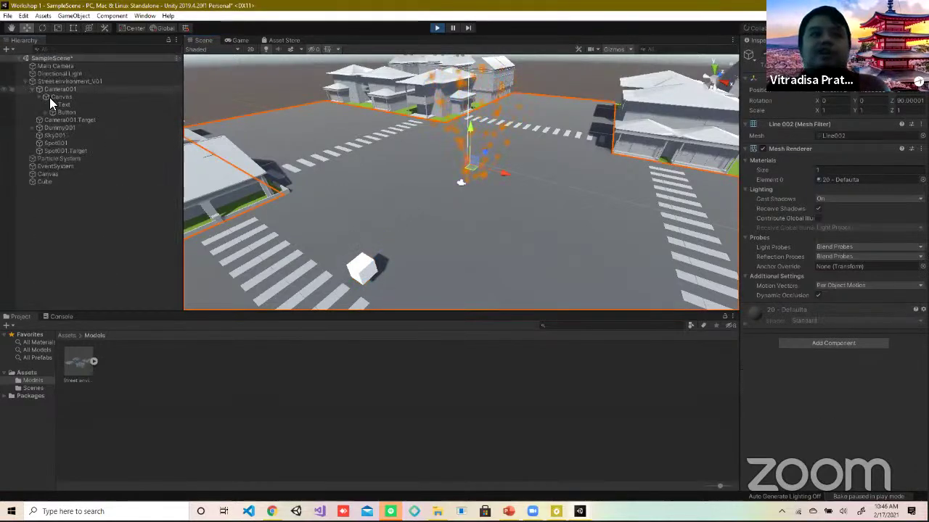
{"action": "left_click", "coordinate": [25, 81]}
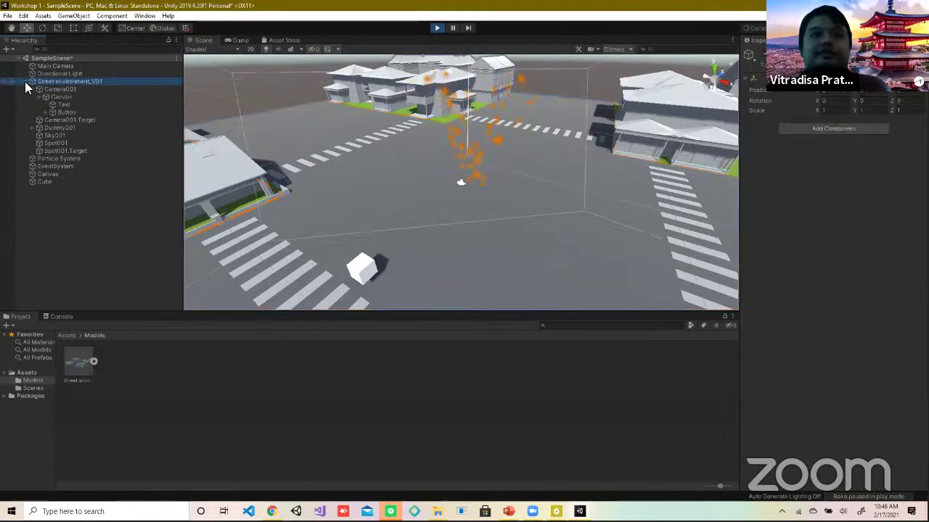
{"action": "left_click", "coordinate": [25, 81]}
{"action": "left_click", "coordinate": [42, 67]}
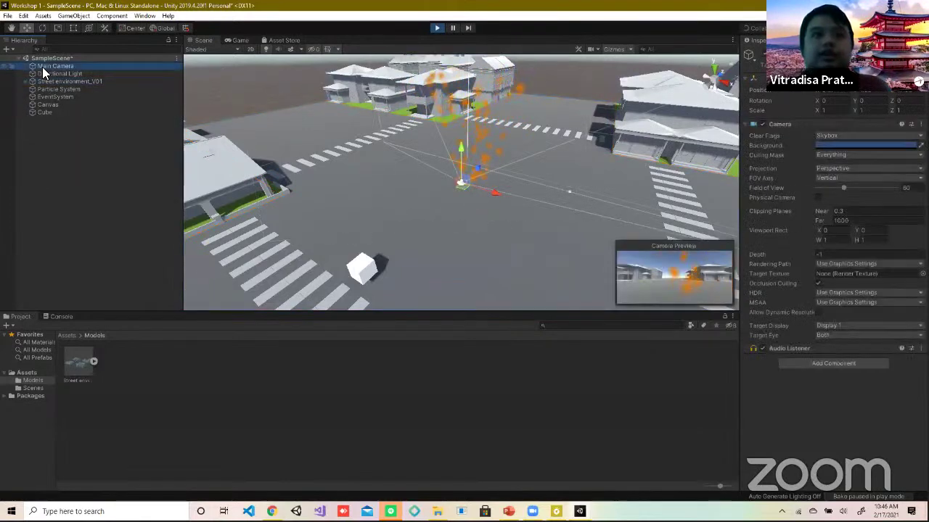
{"action": "left_click", "coordinate": [361, 265]}
{"action": "right_click", "coordinate": [56, 112]}
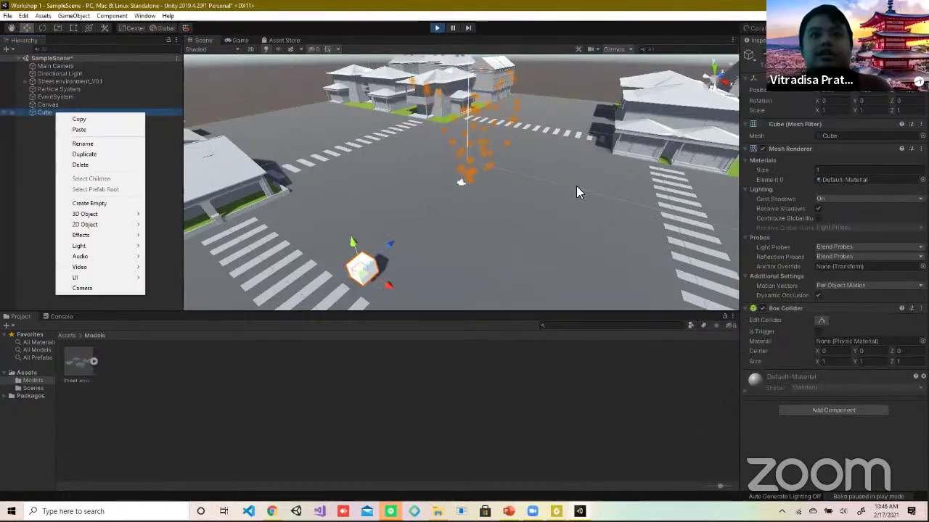
{"action": "left_click", "coordinate": [764, 148]}
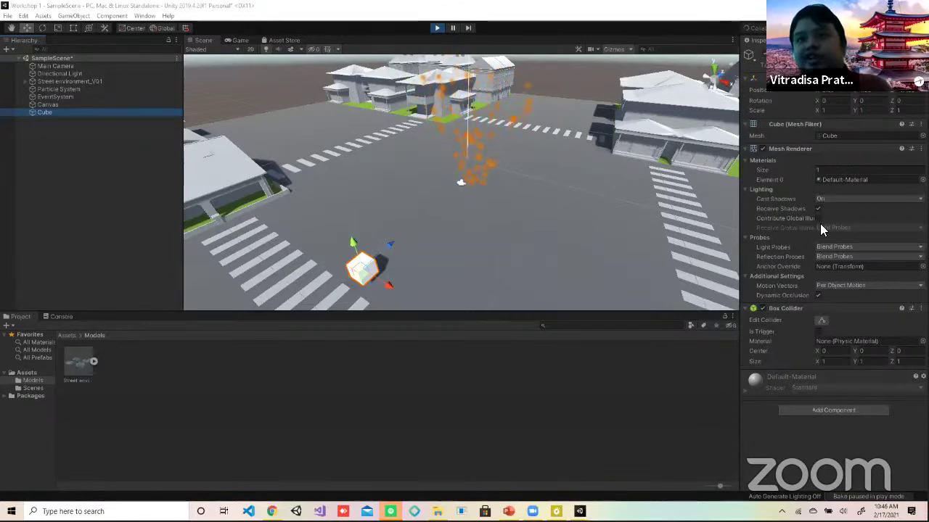
{"action": "left_click", "coordinate": [820, 411]}
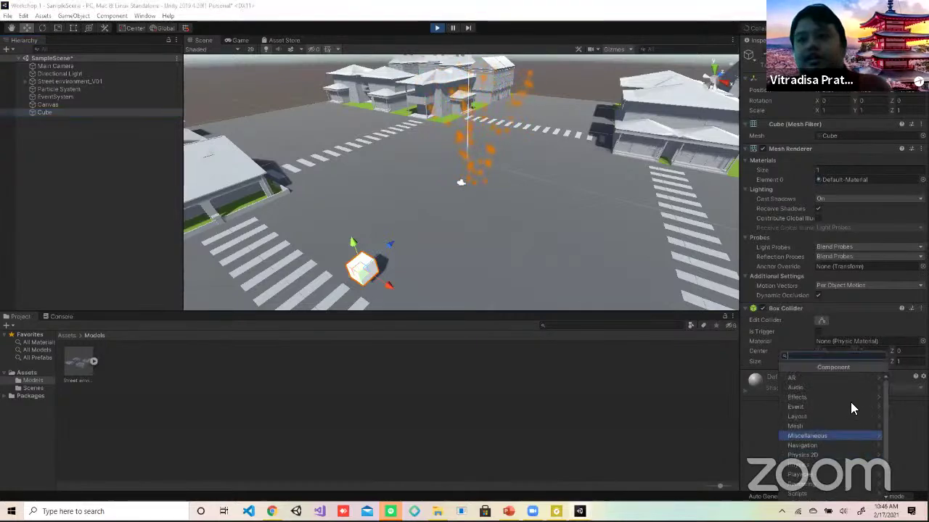
{"action": "scroll", "coordinate": [834, 392], "scroll_direction": "down", "scroll_amount": 2}
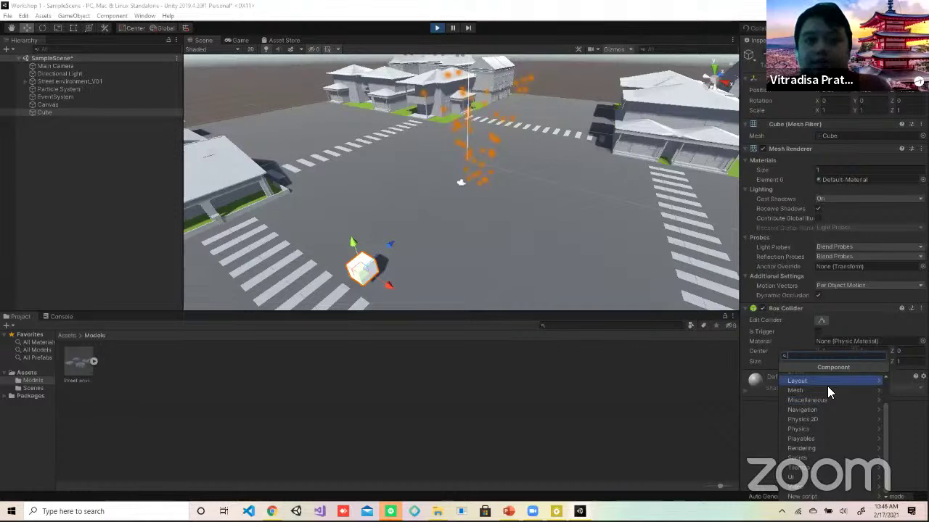
{"action": "key", "text": "Down"}
{"action": "key", "text": "Down"}
{"action": "key", "text": "Down"}
{"action": "key", "text": "Down"}
{"action": "key", "text": "Down"}
{"action": "key", "text": "Down"}
{"action": "key", "text": "Down"}
{"action": "key", "text": "Down"}
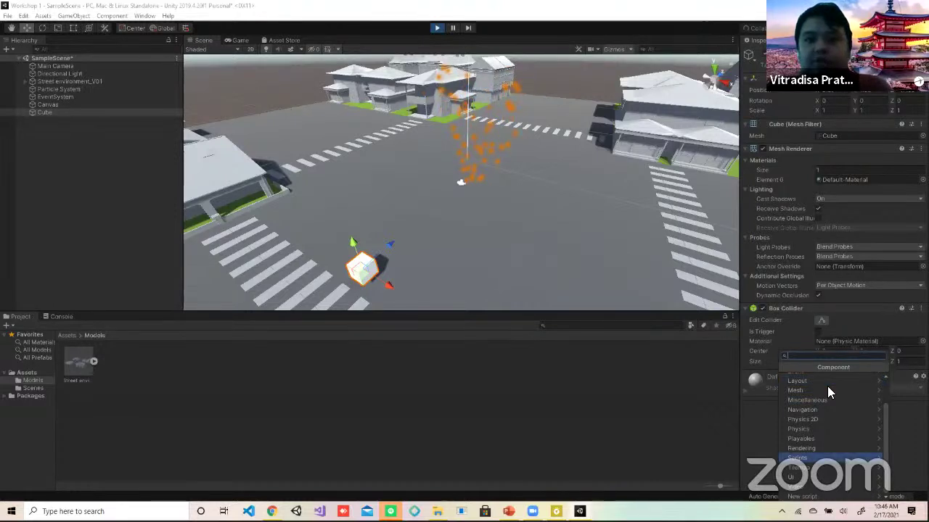
{"action": "left_click", "coordinate": [830, 460]}
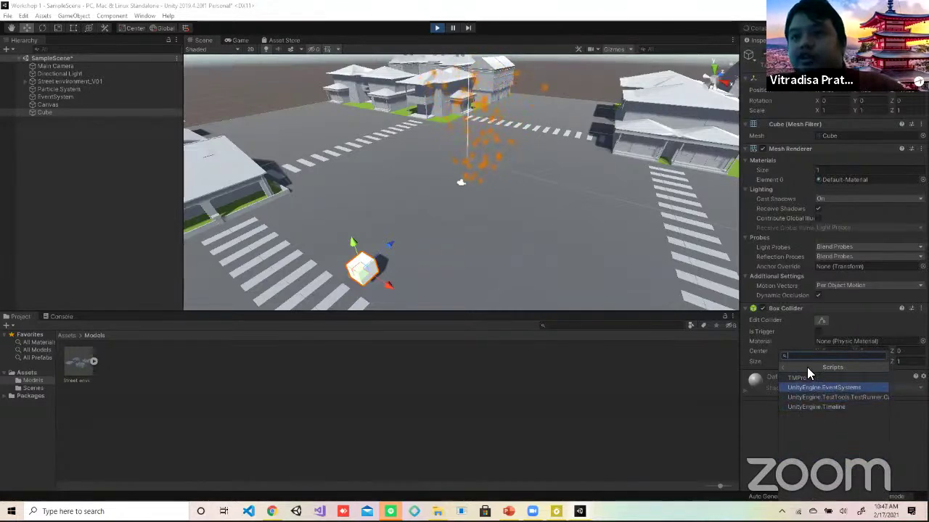
{"action": "left_click", "coordinate": [180, 365]}
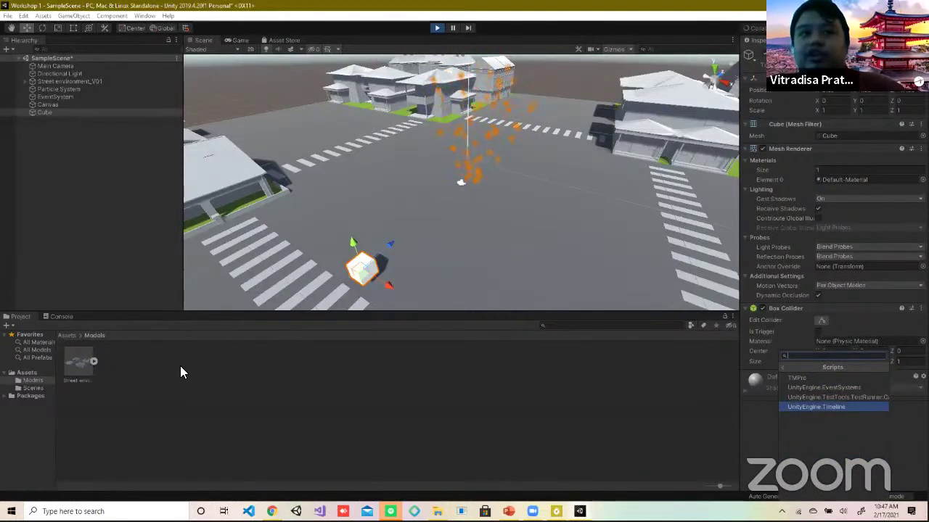
Step: Create a new folder named Scripts inside Assets
{"action": "left_click", "coordinate": [25, 373]}
{"action": "right_click", "coordinate": [142, 373]}
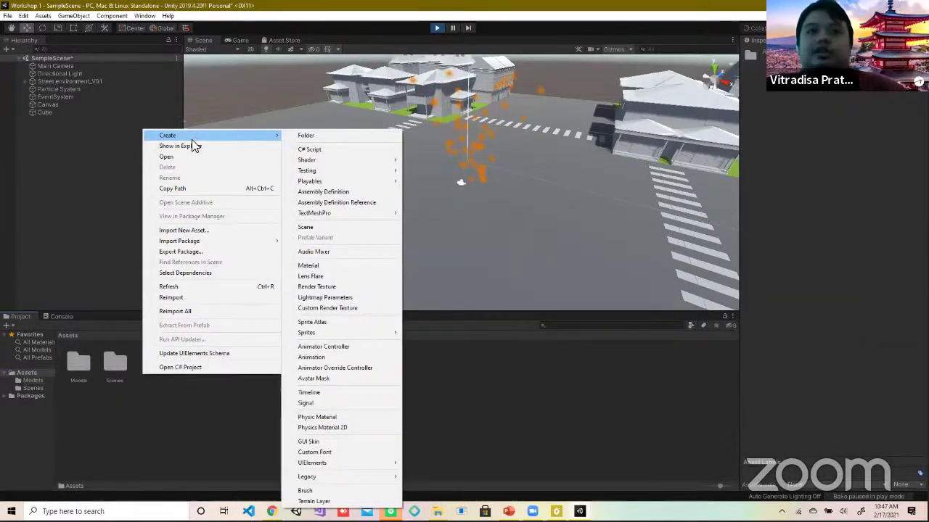
{"action": "mouse_move", "coordinate": [193, 135]}
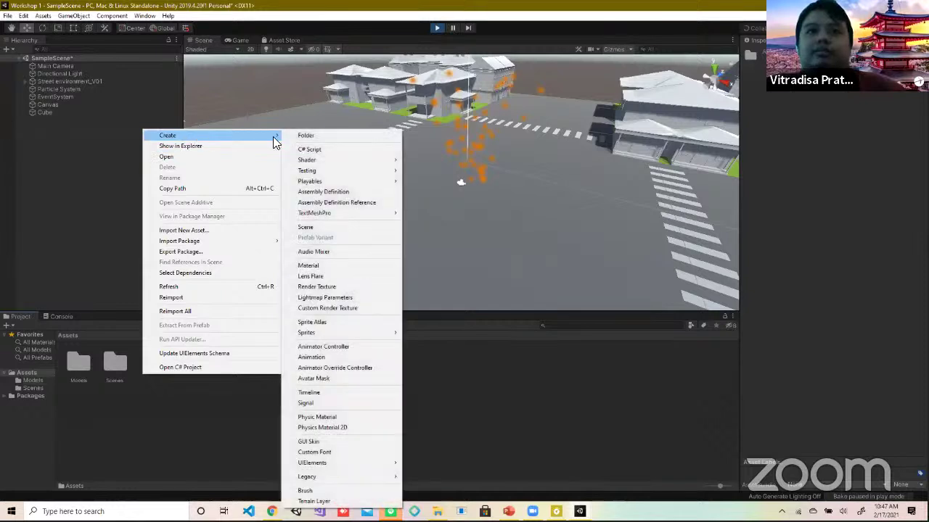
{"action": "left_click", "coordinate": [322, 139]}
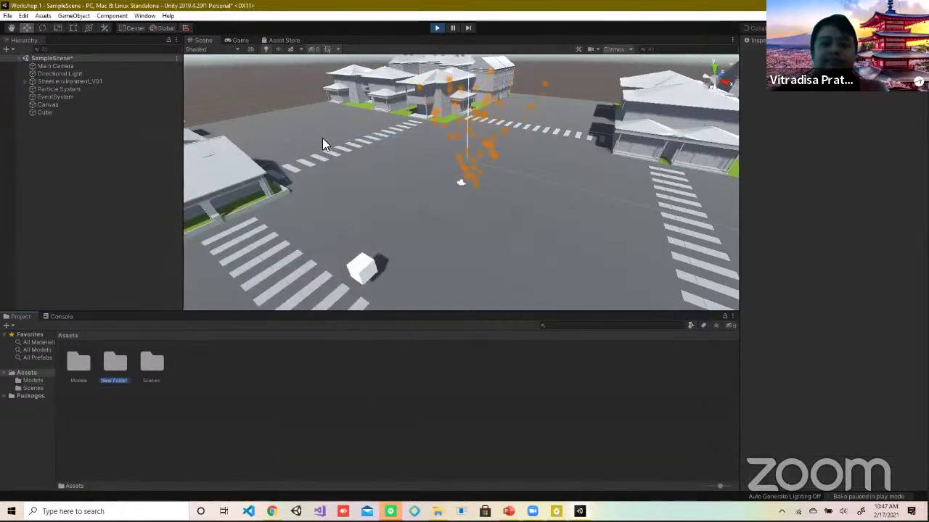
{"action": "type", "text": "Scripts"}
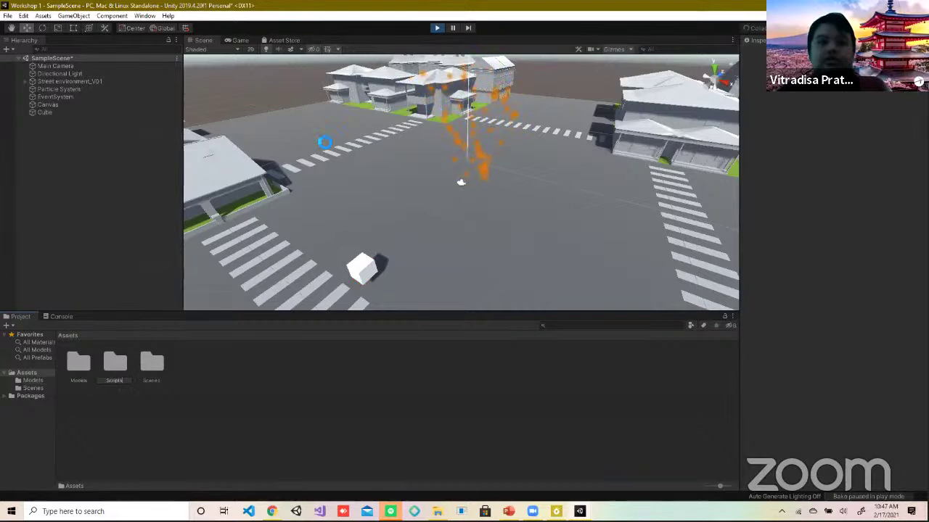
{"action": "key", "text": "Return"}
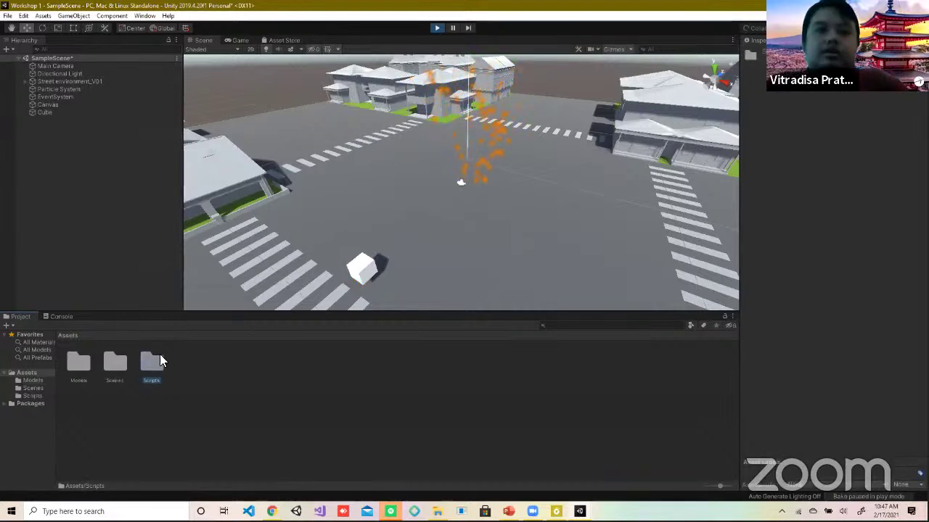
Step: Open the Scripts folder and bring up its Create submenu
{"action": "double_click", "coordinate": [161, 359]}
{"action": "right_click", "coordinate": [161, 361]}
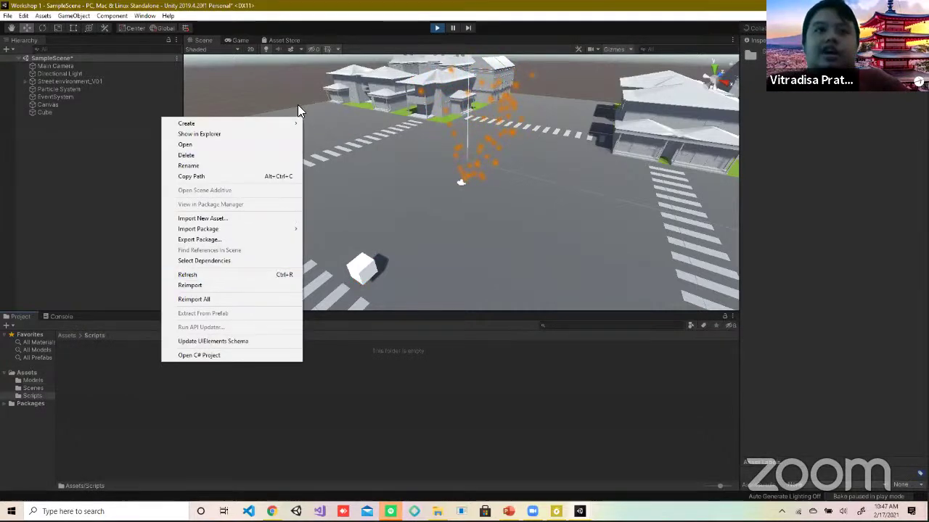
{"action": "mouse_move", "coordinate": [253, 122]}
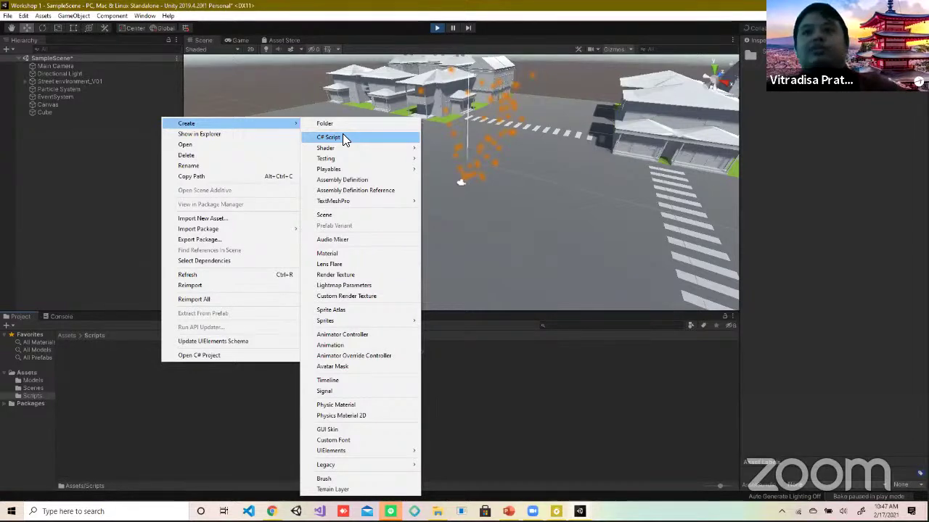
Step: Create a C# script named Maju in Scripts and open it in Visual Studio
{"action": "left_click", "coordinate": [343, 136]}
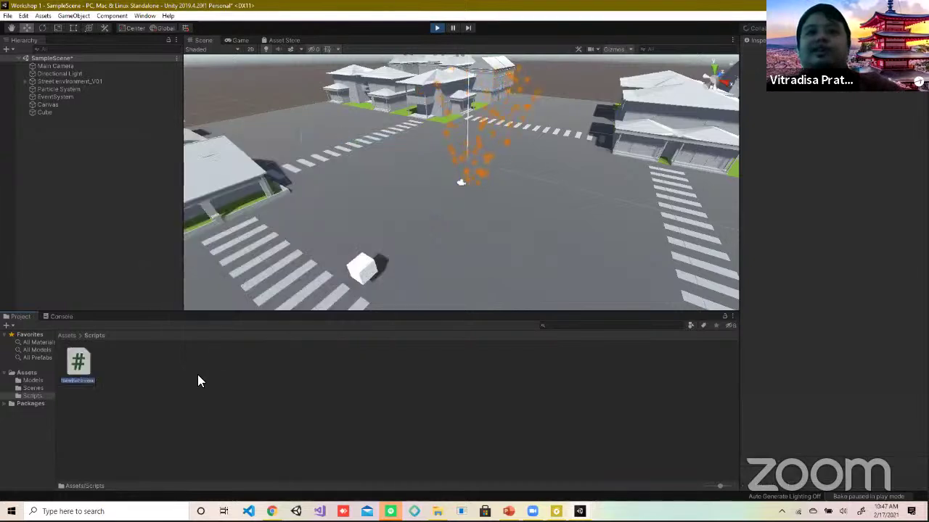
{"action": "type", "text": "Move"}
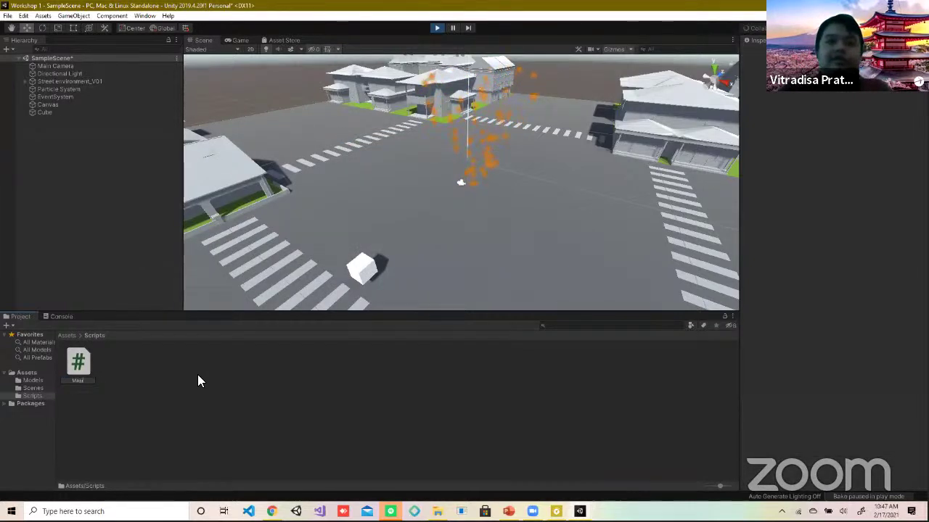
{"action": "key", "text": "Return"}
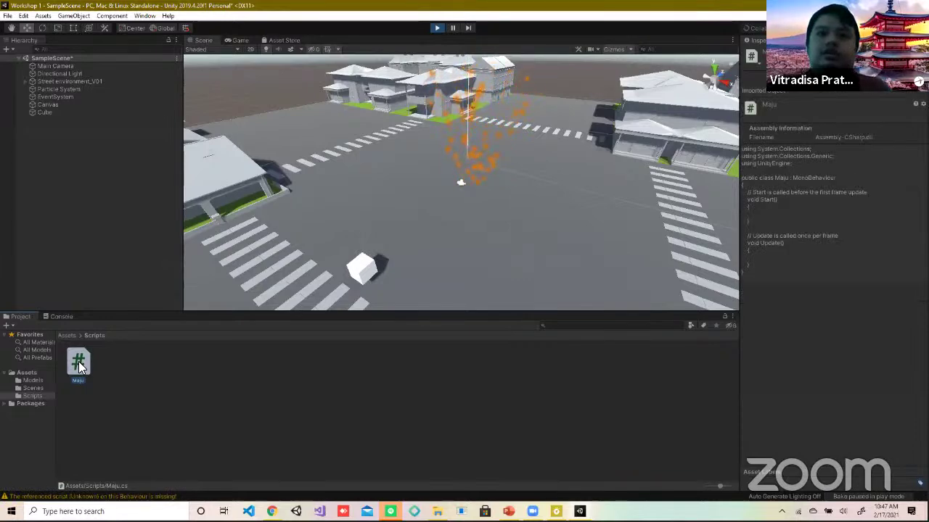
{"action": "right_click", "coordinate": [78, 370]}
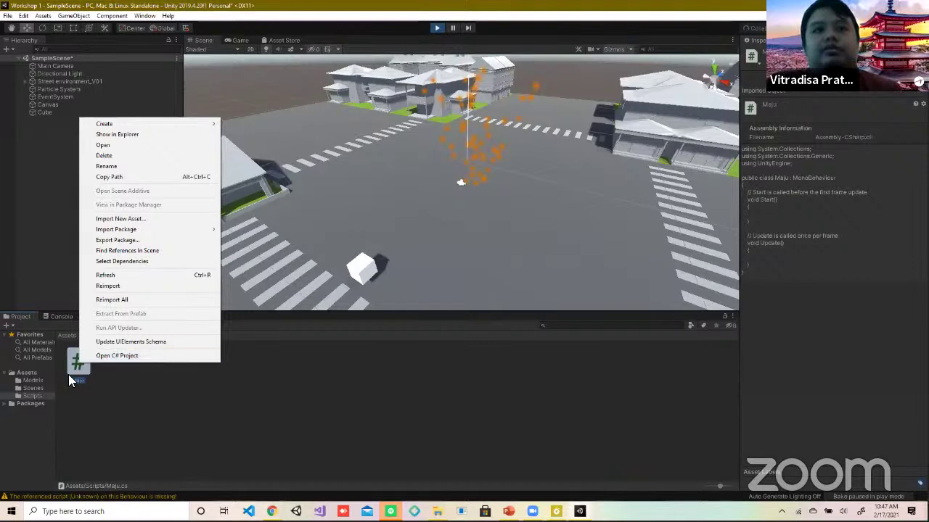
{"action": "left_click", "coordinate": [78, 365]}
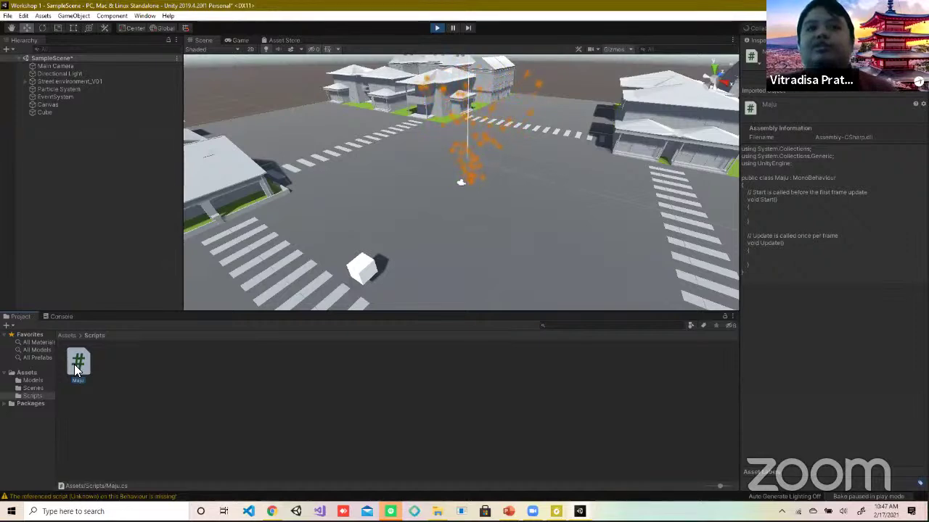
{"action": "double_click", "coordinate": [78, 365]}
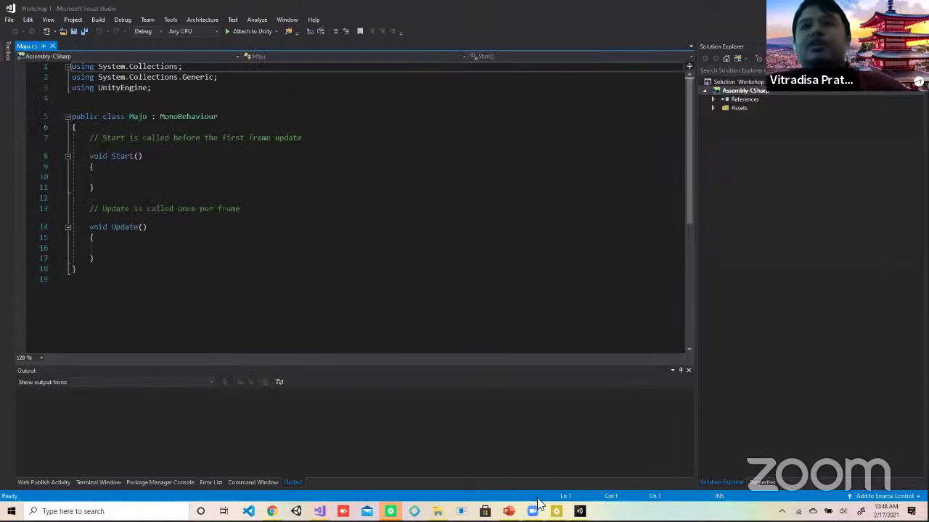
Step: Place the caret on the empty line inside Start() of Maju.cs
{"action": "left_click", "coordinate": [180, 176]}
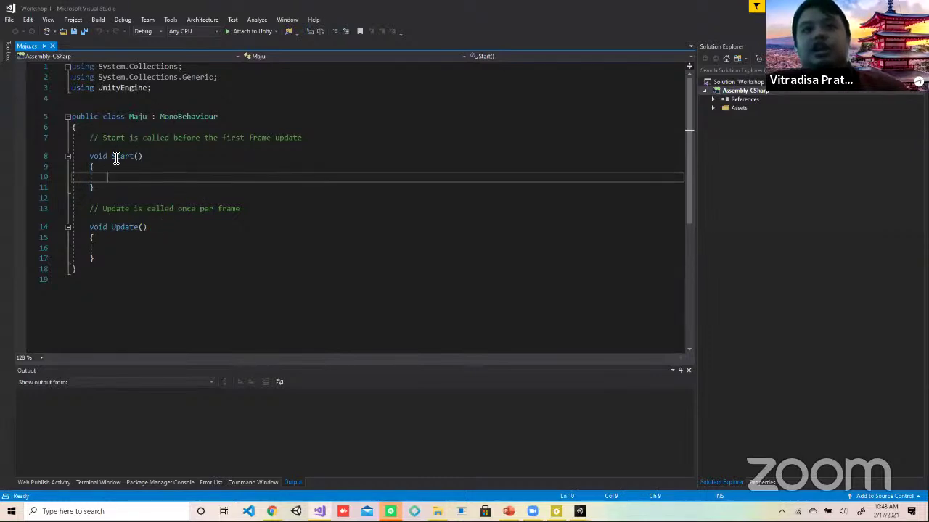
{"action": "left_click", "coordinate": [129, 251]}
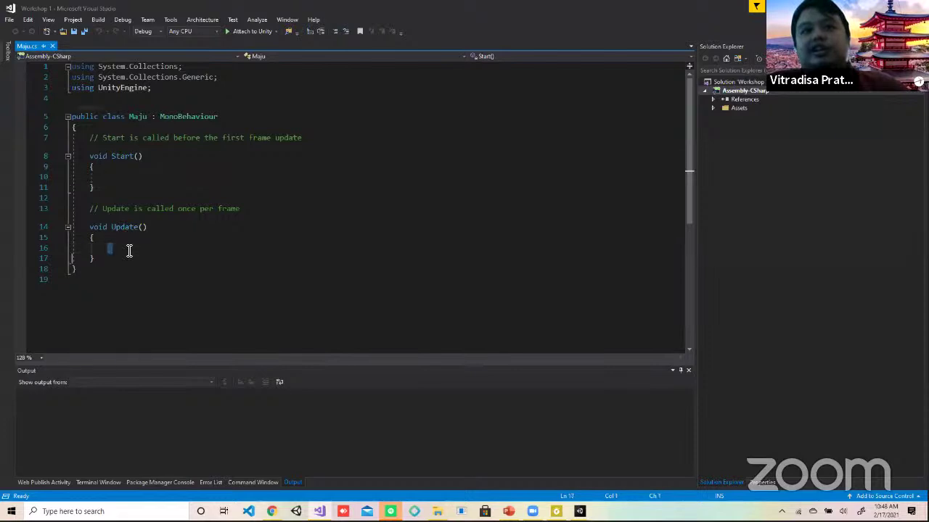
{"action": "left_click", "coordinate": [129, 169]}
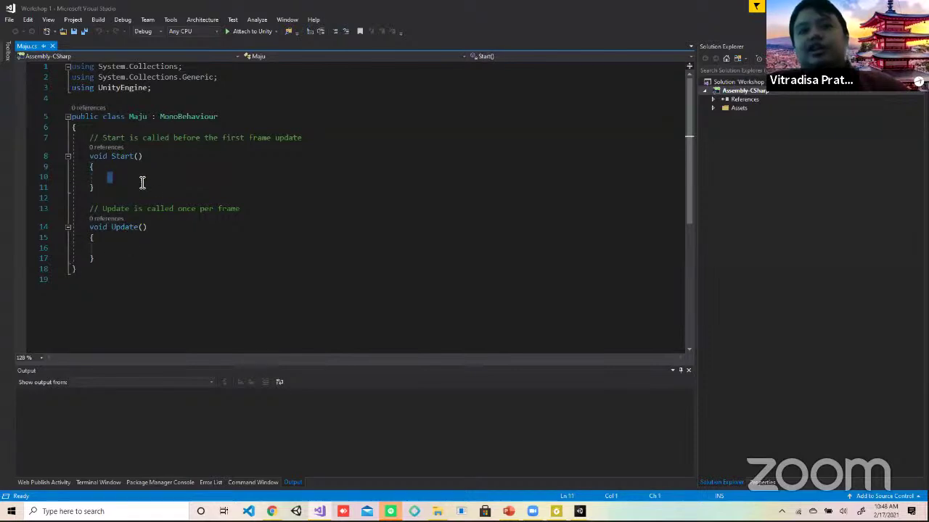
{"action": "left_click", "coordinate": [135, 177]}
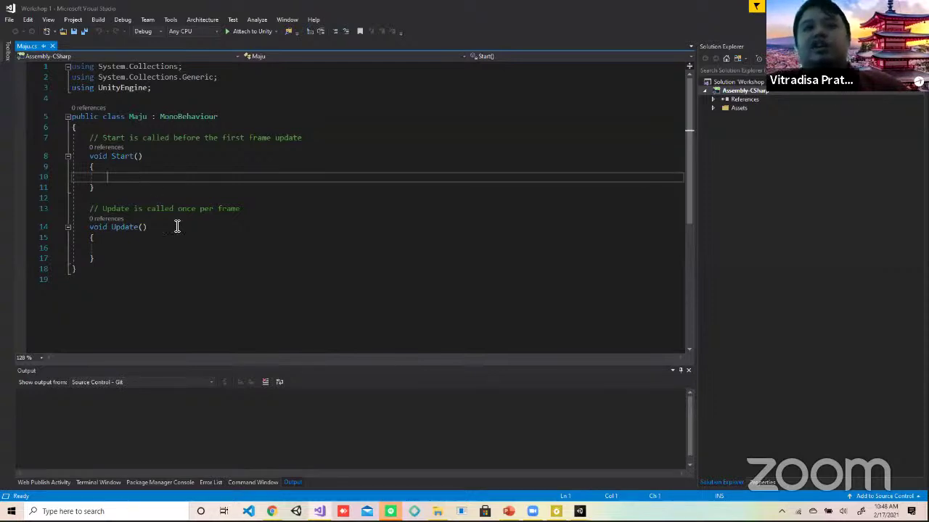
{"action": "left_click", "coordinate": [157, 249]}
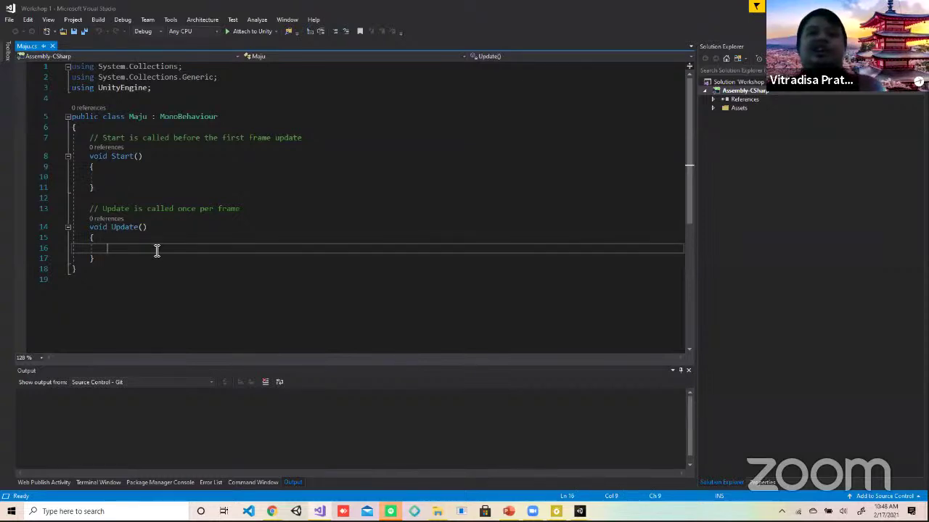
{"action": "left_click", "coordinate": [154, 176]}
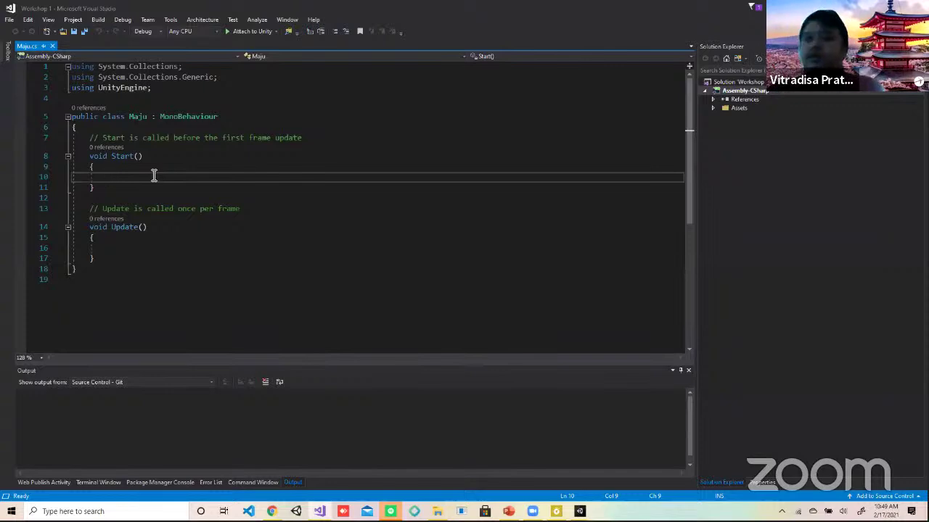
Step: Type 'public GameObject kubus;' in Start(), save, and return to Unity
{"action": "key", "text": "alt+Tab"}
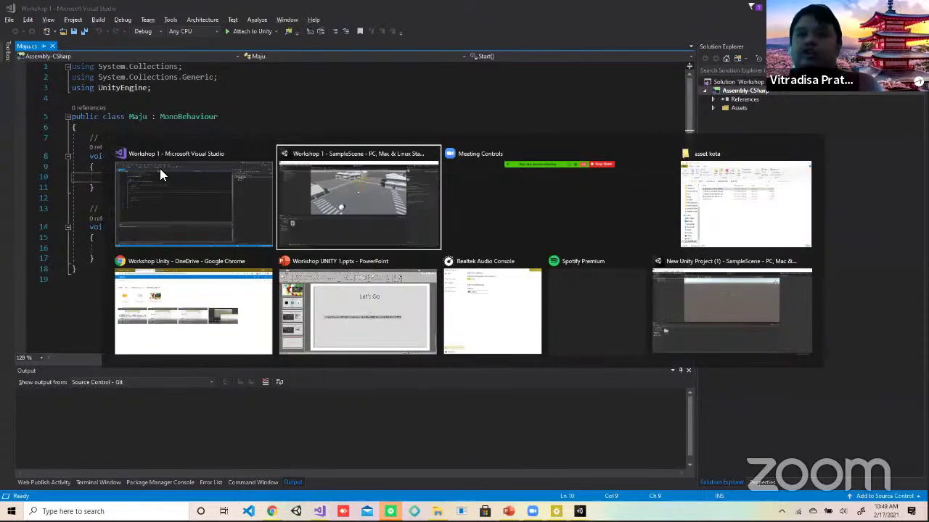
{"action": "key", "text": "Escape"}
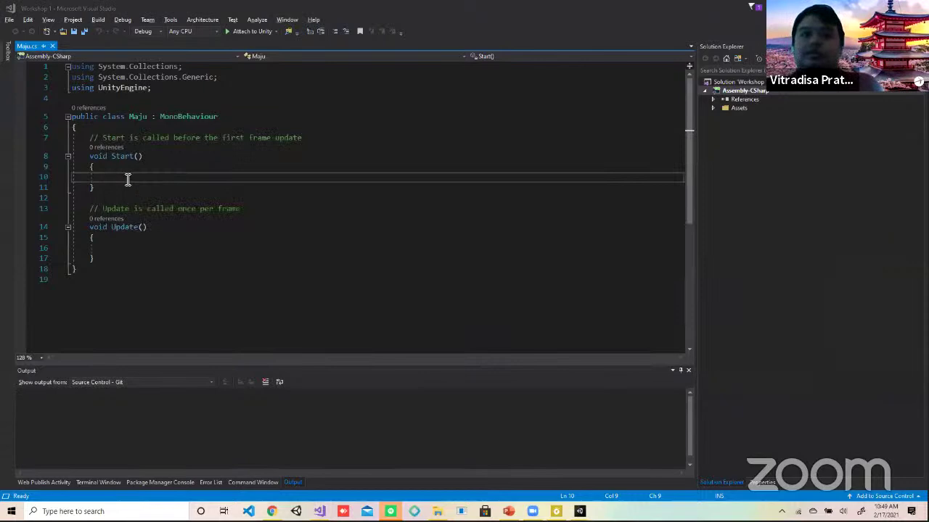
{"action": "type", "text": "publ"}
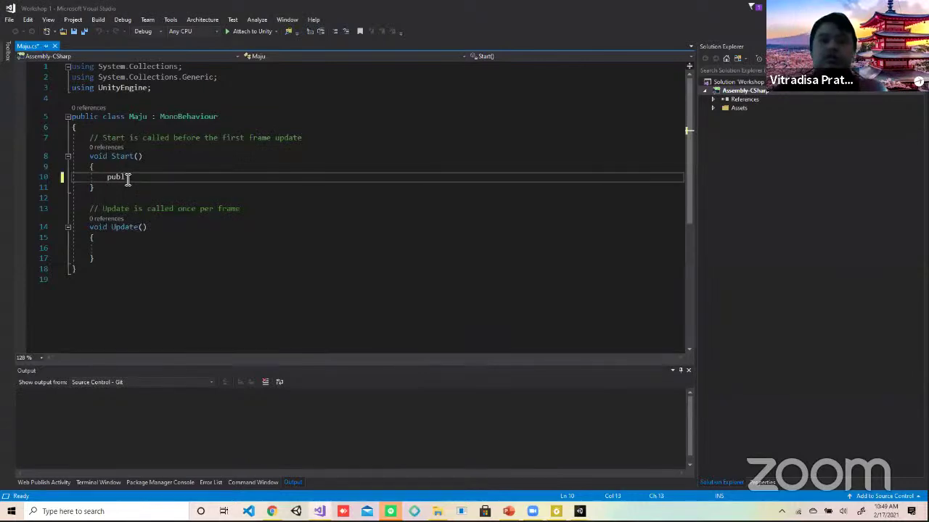
{"action": "type", "text": "ic Game"}
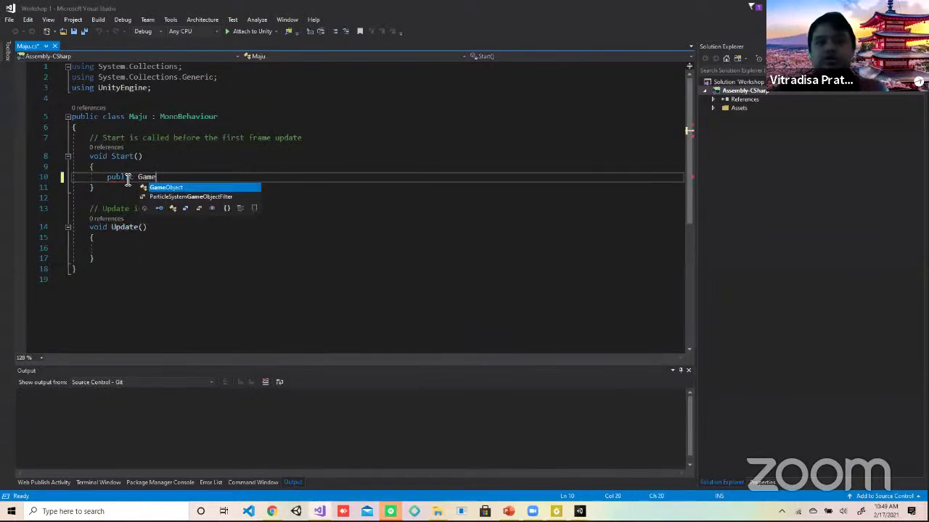
{"action": "type", "text": "Object k"}
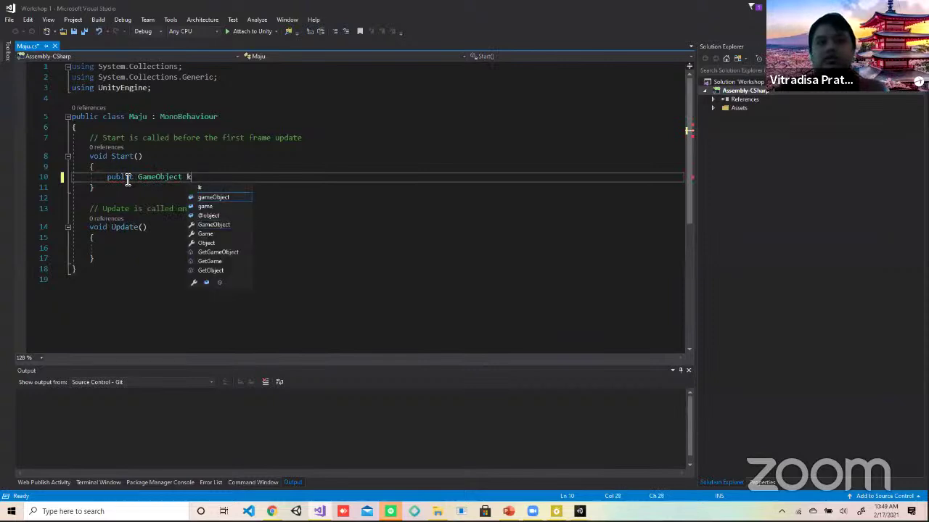
{"action": "type", "text": "ubus;"}
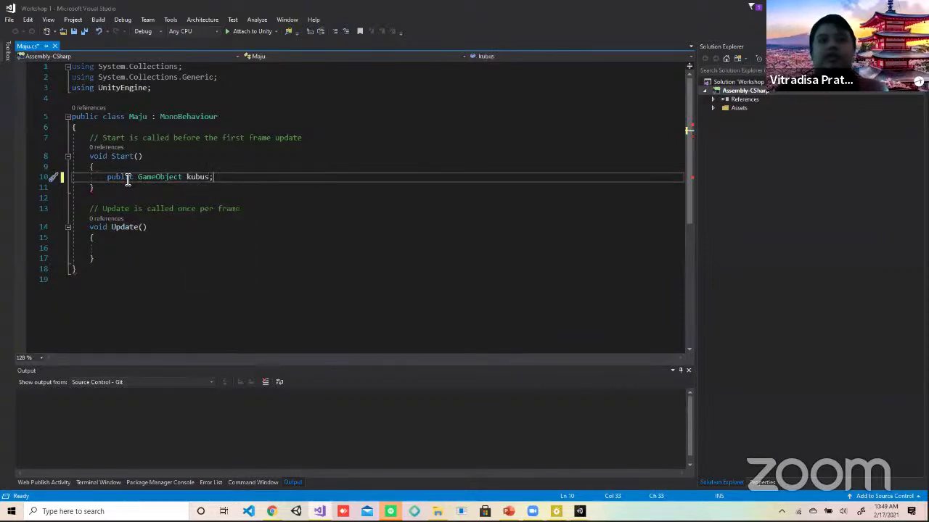
{"action": "key", "text": "ctrl+s"}
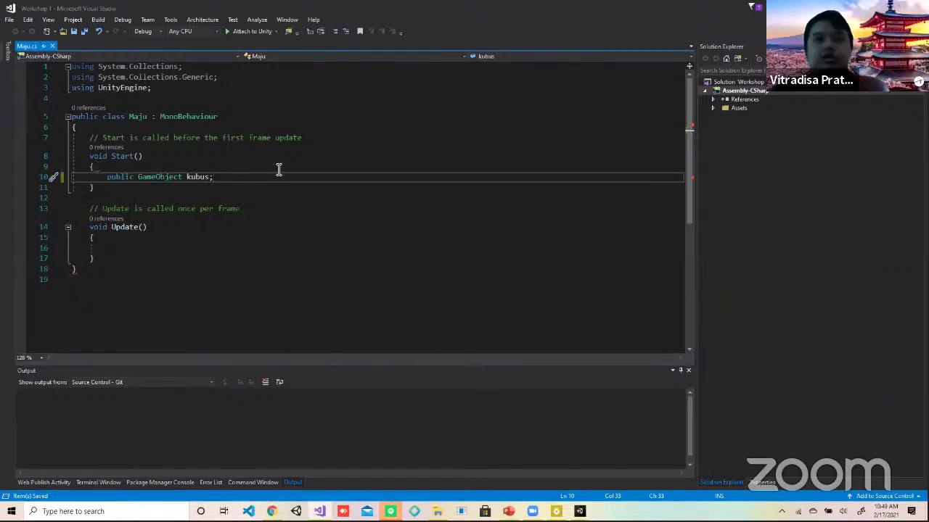
{"action": "key", "text": "Left"}
{"action": "key", "text": "Left"}
{"action": "key", "text": "Left"}
{"action": "key", "text": "Left"}
{"action": "key", "text": "Left"}
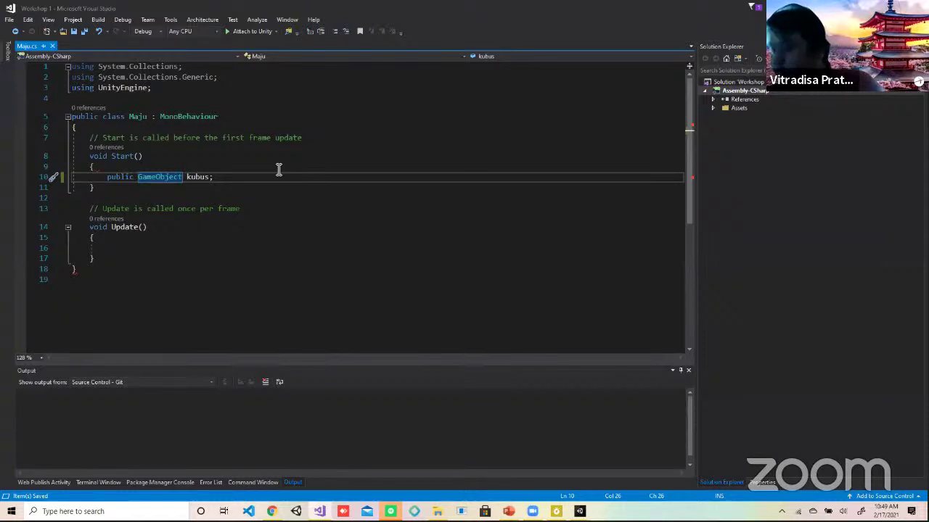
{"action": "key", "text": "alt+Tab"}
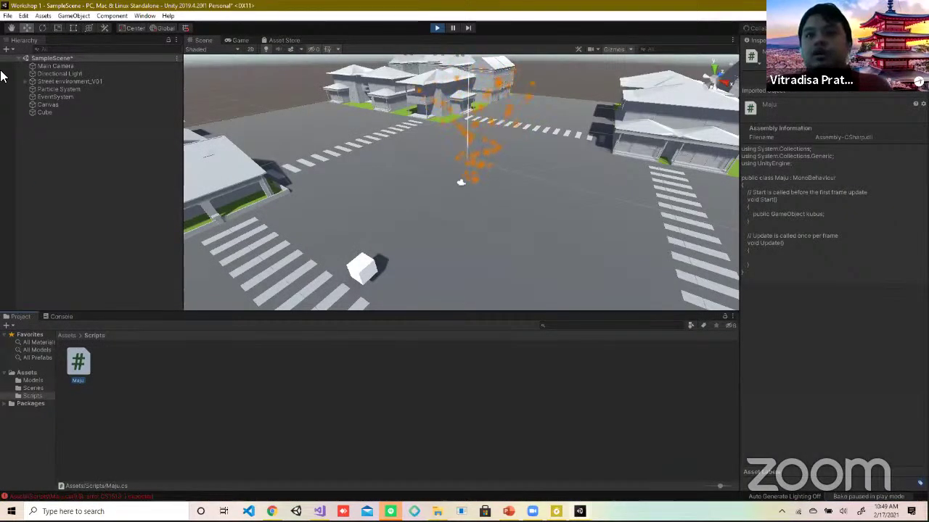
Step: Add the Maju script component to the Cube via Add Component > Scripts
{"action": "left_click", "coordinate": [40, 112]}
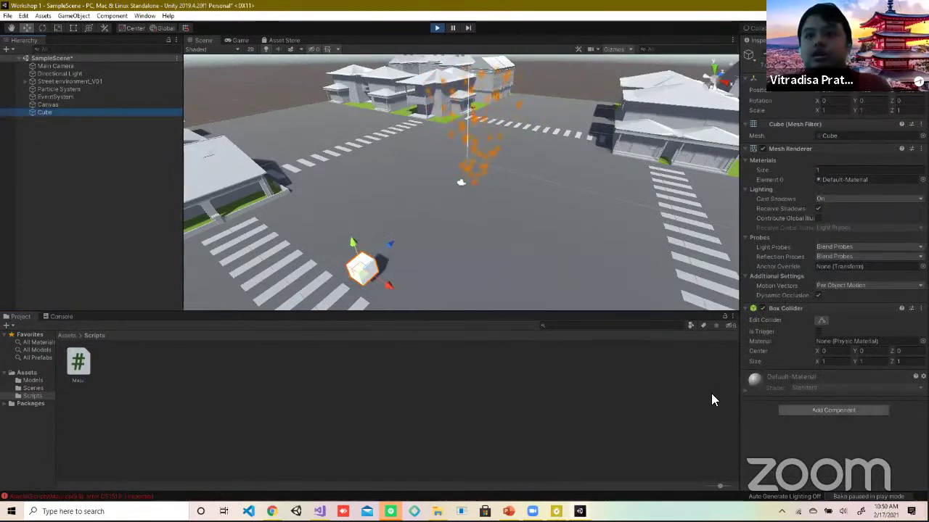
{"action": "left_click", "coordinate": [810, 412]}
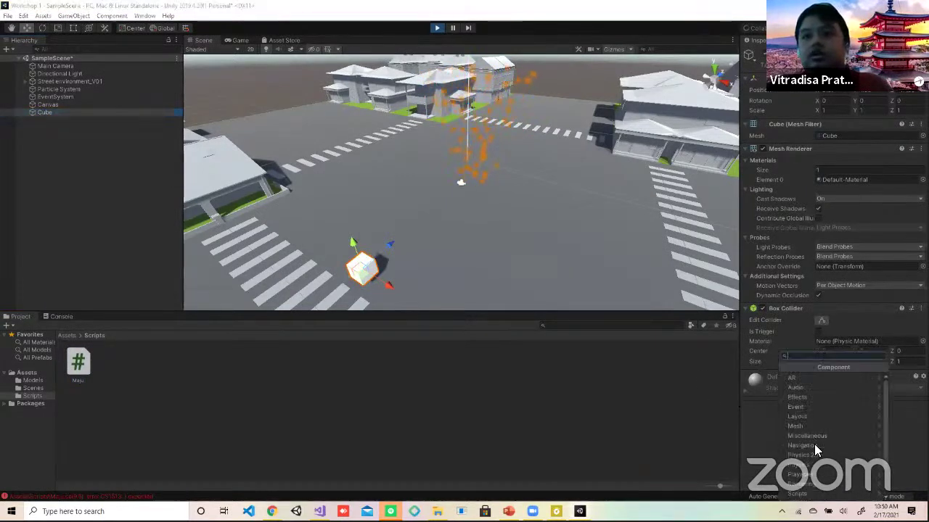
{"action": "left_click", "coordinate": [798, 494]}
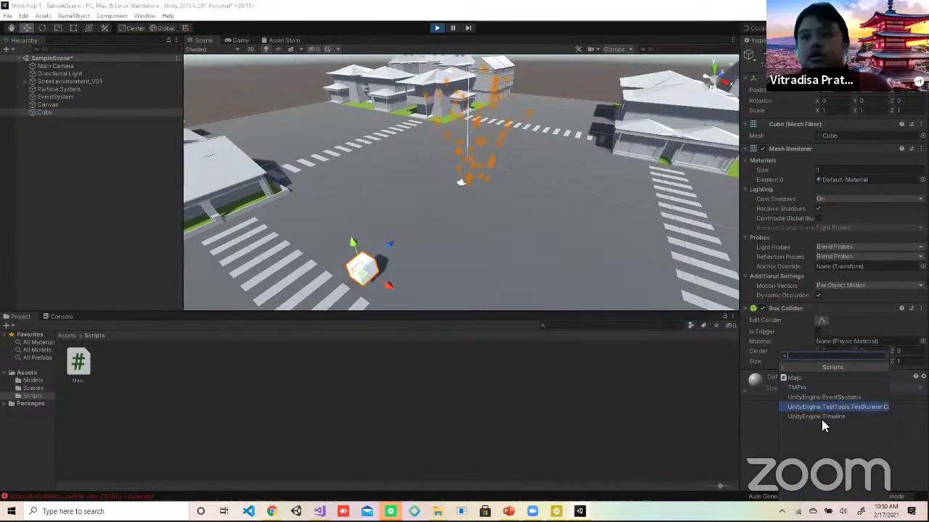
{"action": "left_click", "coordinate": [802, 378]}
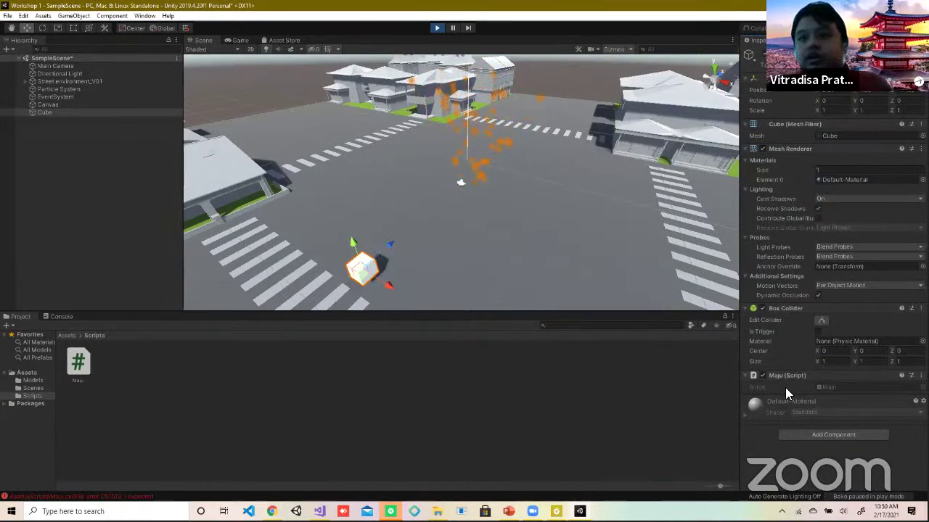
{"action": "key", "text": "alt+Tab"}
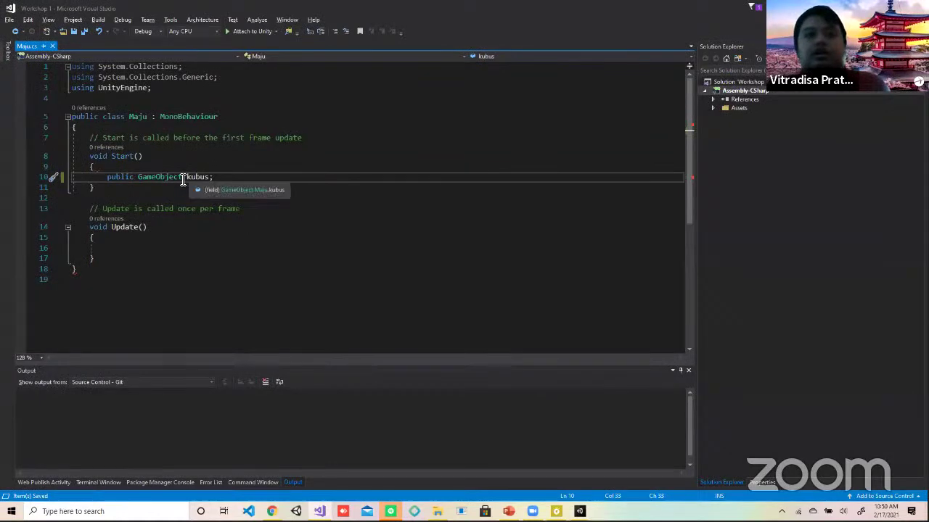
{"action": "left_click", "coordinate": [186, 180]}
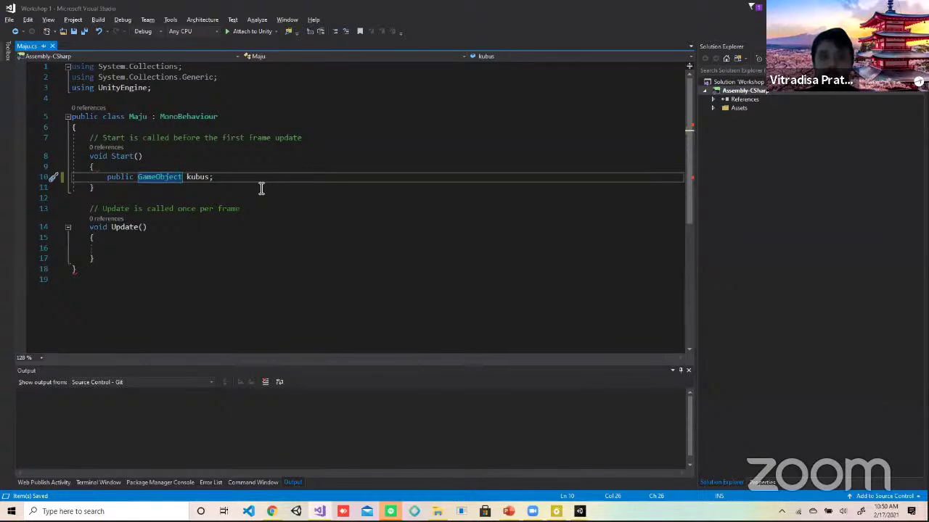
{"action": "left_click", "coordinate": [95, 187]}
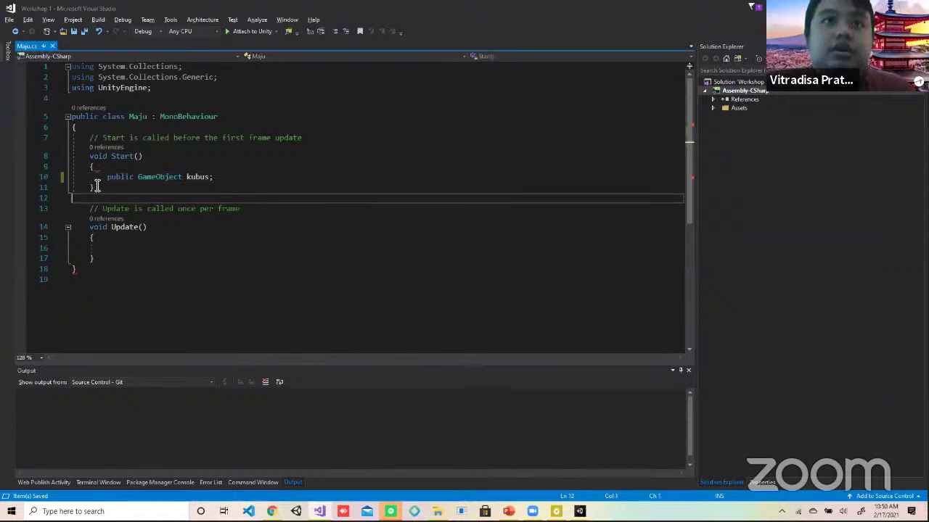
{"action": "left_click", "coordinate": [224, 178]}
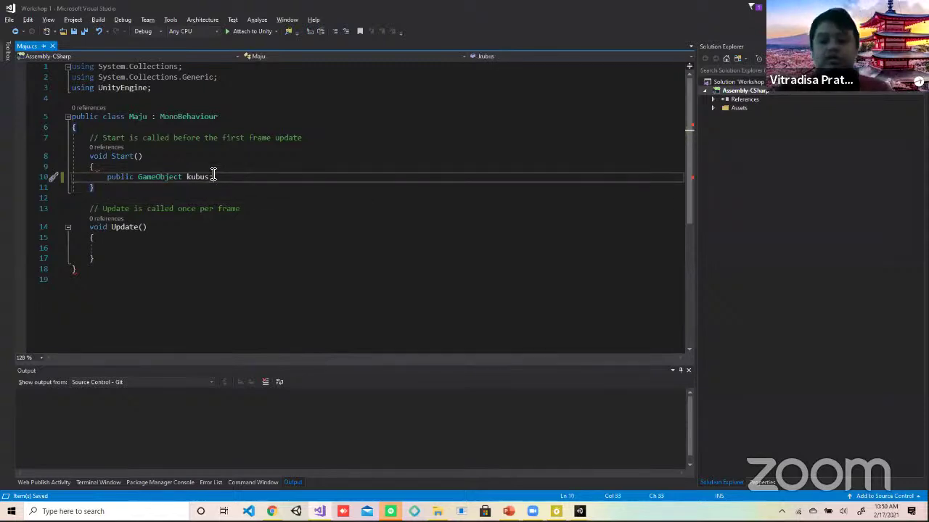
{"action": "key", "text": "Home"}
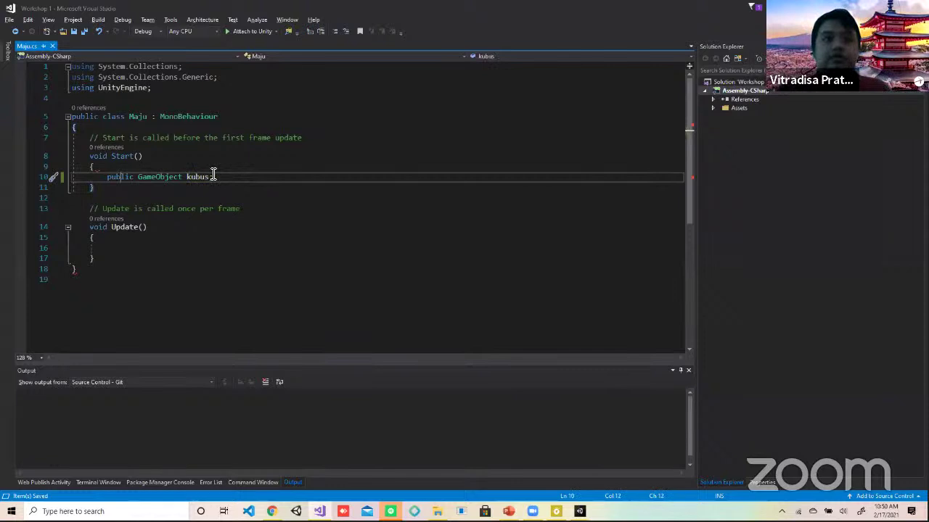
Step: Comment out the 'public GameObject kubus;' line with //
{"action": "type", "text": "//"}
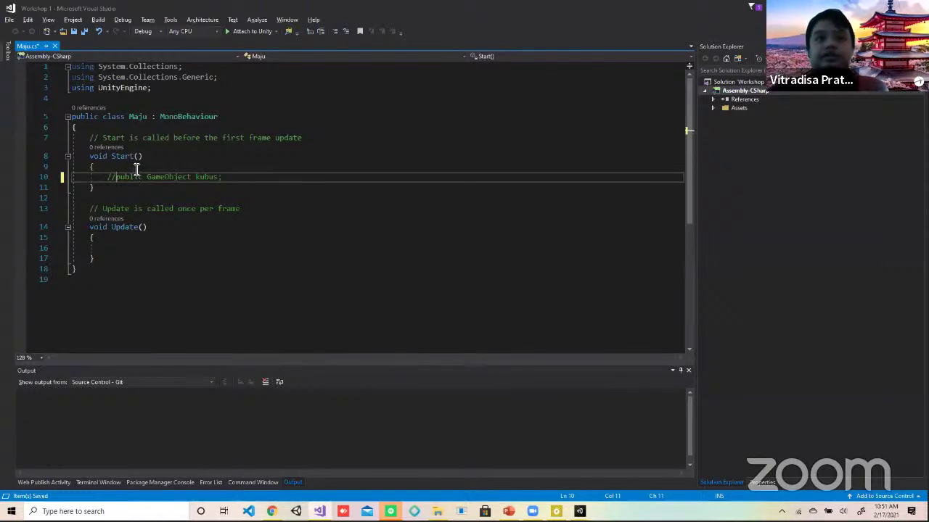
Step: Remove the kubus declaration from Start()
{"action": "key", "text": "BackSpace"}
{"action": "key", "text": "BackSpace"}
{"action": "key", "text": "shift+Right"}
{"action": "key", "text": "shift+Right"}
{"action": "key", "text": "shift+Right"}
{"action": "key", "text": "shift+Right"}
{"action": "key", "text": "shift+Right"}
{"action": "key", "text": "shift+Right"}
{"action": "key", "text": "shift+Right"}
{"action": "key", "text": "shift+Right"}
{"action": "key", "text": "shift+Right"}
{"action": "key", "text": "shift+Right"}
{"action": "key", "text": "shift+Right"}
{"action": "key", "text": "shift+Right"}
{"action": "key", "text": "shift+Right"}
{"action": "key", "text": "shift+Right"}
{"action": "key", "text": "shift+Right"}
{"action": "key", "text": "shift+Right"}
{"action": "key", "text": "shift+Right"}
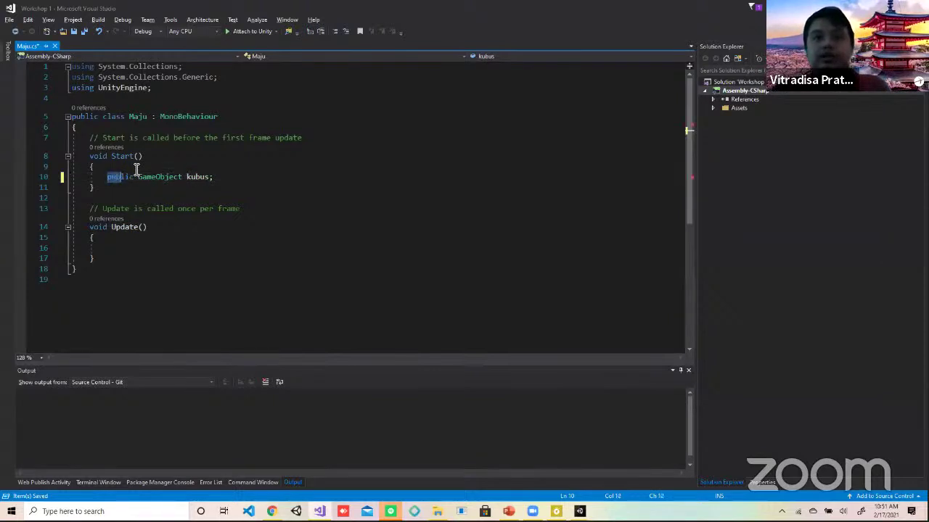
{"action": "key", "text": "shift+Right"}
{"action": "key", "text": "shift+Right"}
{"action": "key", "text": "shift+Right"}
{"action": "key", "text": "shift+Right"}
{"action": "key", "text": "shift+Right"}
{"action": "key", "text": "shift+Right"}
{"action": "key", "text": "shift+Right"}
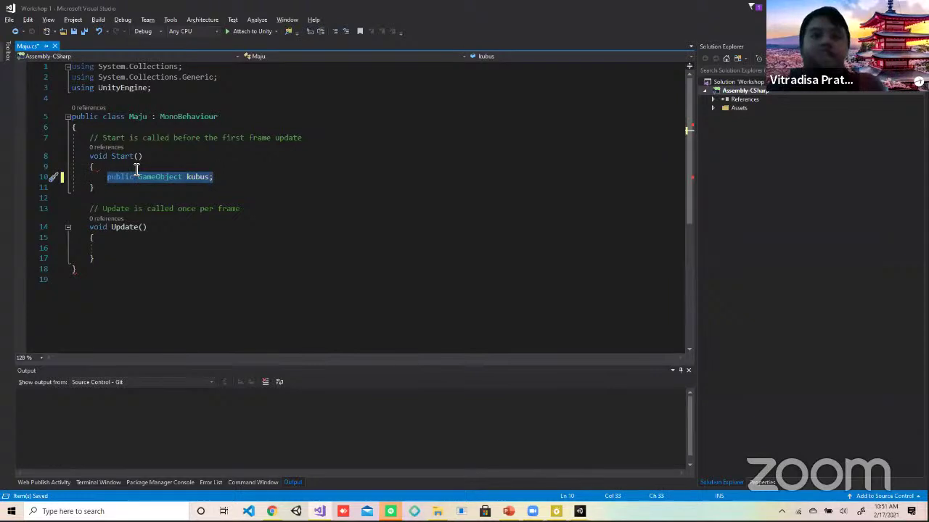
{"action": "type", "text": "transform"}
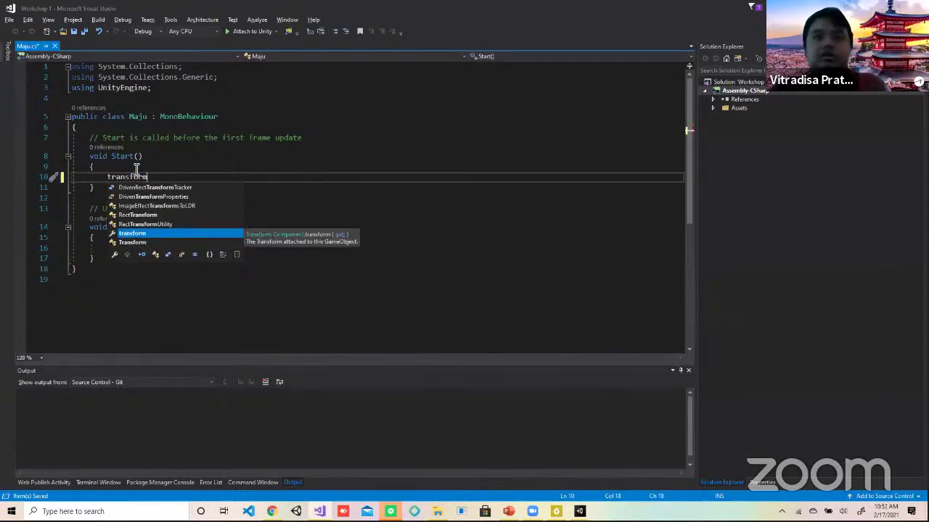
{"action": "key", "text": "BackSpace"}
{"action": "key", "text": "BackSpace"}
{"action": "key", "text": "BackSpace"}
{"action": "key", "text": "BackSpace"}
{"action": "key", "text": "BackSpace"}
{"action": "key", "text": "BackSpace"}
{"action": "key", "text": "BackSpace"}
{"action": "key", "text": "BackSpace"}
{"action": "key", "text": "BackSpace"}
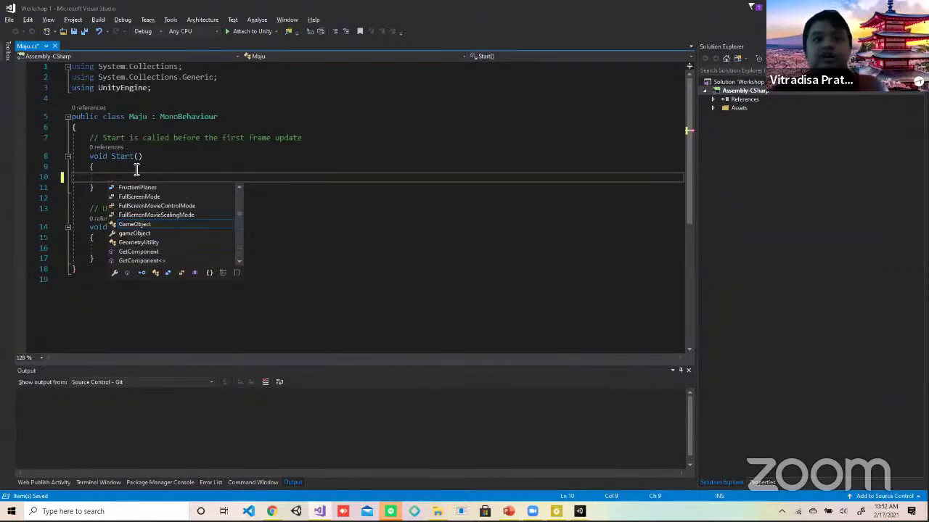
Step: Write transform.Translate(Vector3.forward * Time.deltaTime); in Update() and save Maju.cs
{"action": "left_click", "coordinate": [102, 270]}
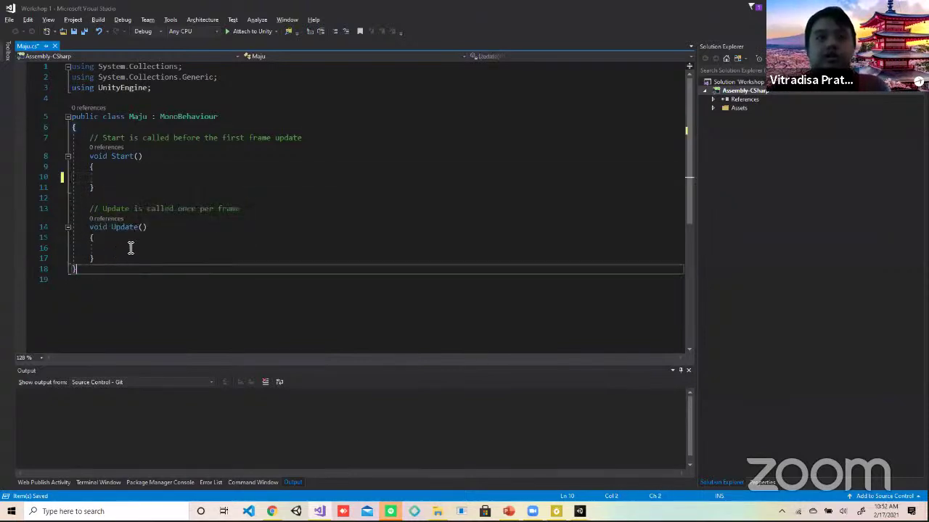
{"action": "left_click", "coordinate": [132, 248]}
{"action": "type", "text": "transfo"}
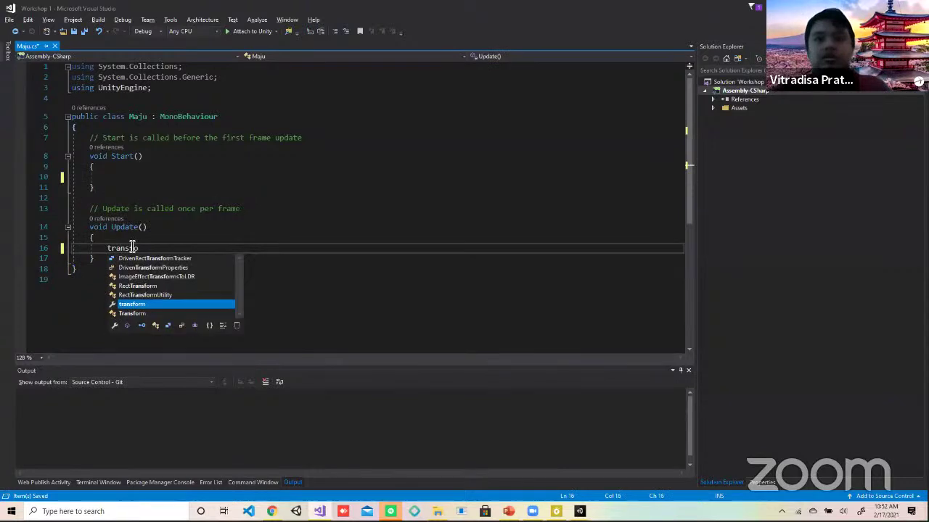
{"action": "type", "text": "rm."}
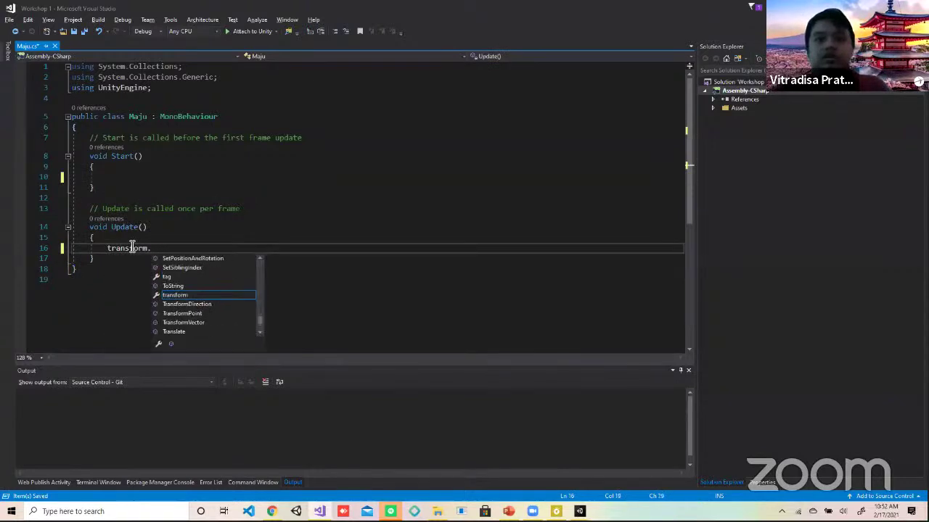
{"action": "type", "text": "translate*("}
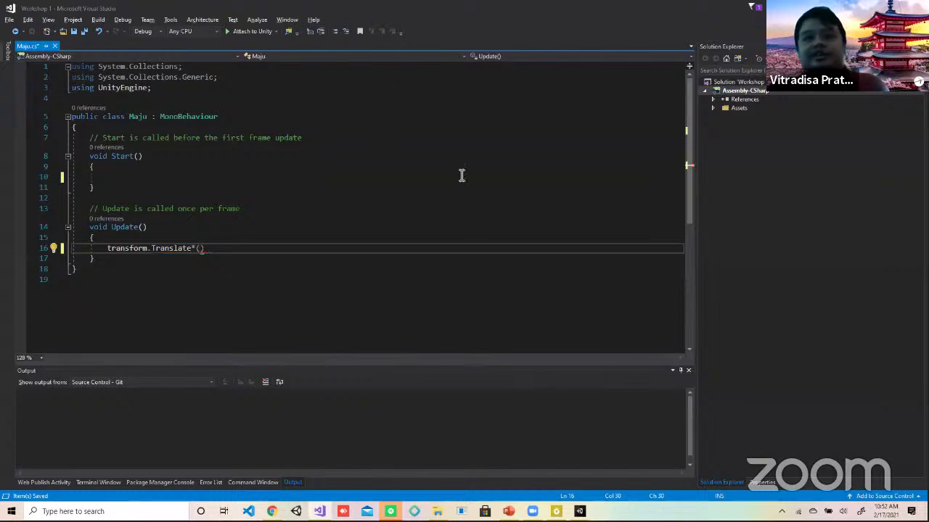
{"action": "type", "text": ")"}
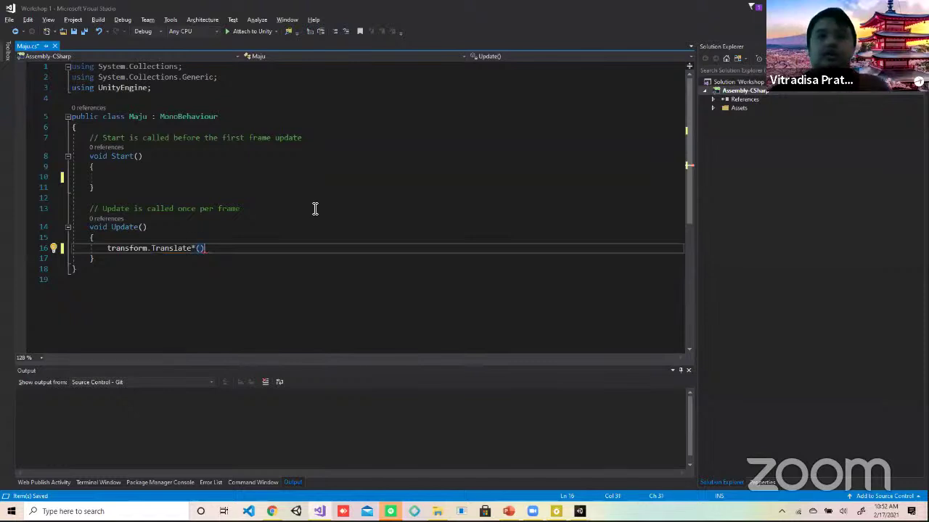
{"action": "key", "text": "BackSpace"}
{"action": "key", "text": "BackSpace"}
{"action": "key", "text": "BackSpace"}
{"action": "type", "text": "("}
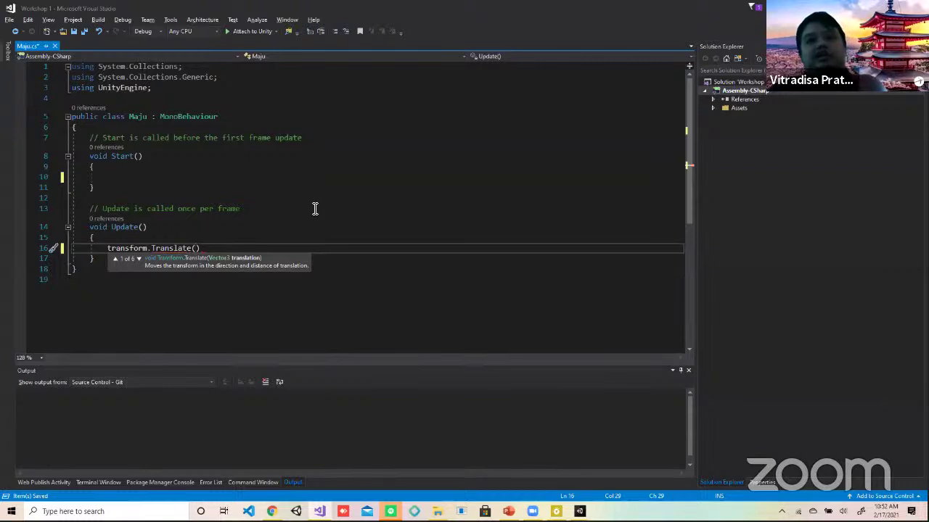
{"action": "type", "text": "Vector3)"}
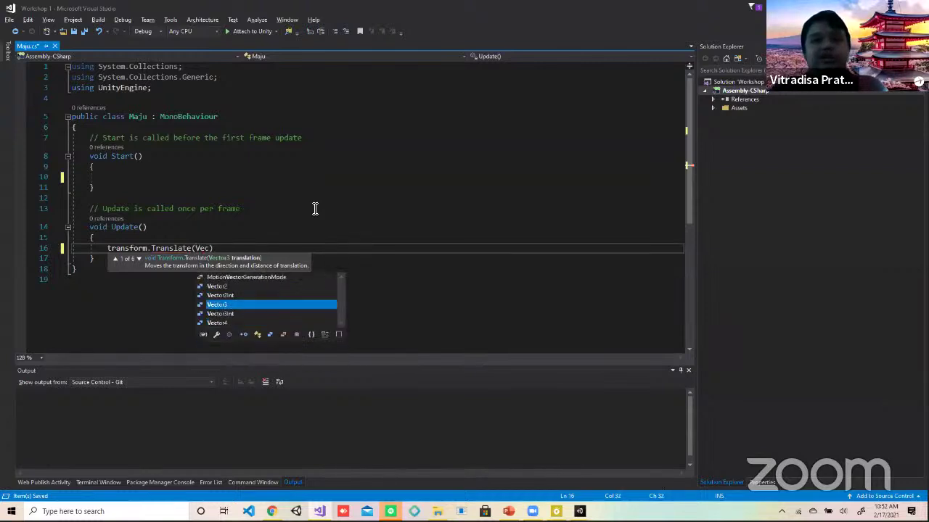
{"action": "type", "text": ".form"}
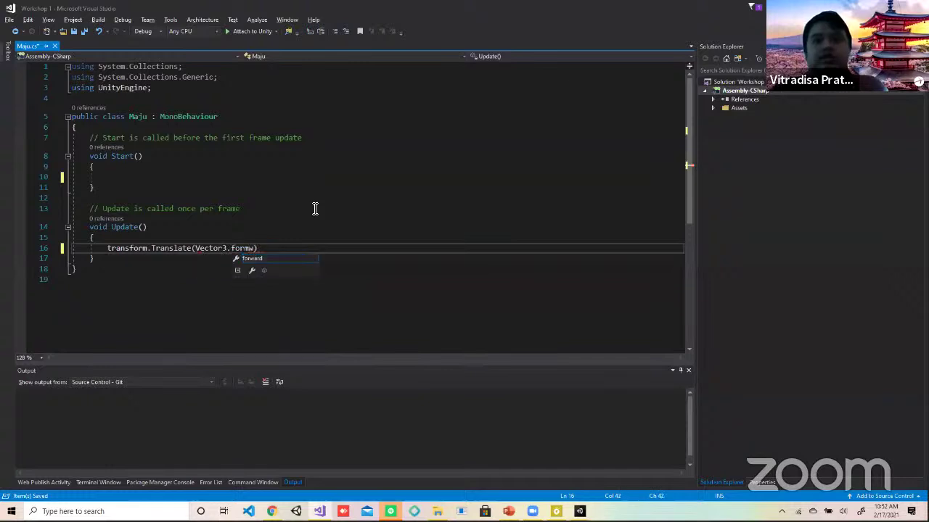
{"action": "type", "text": "ward "}
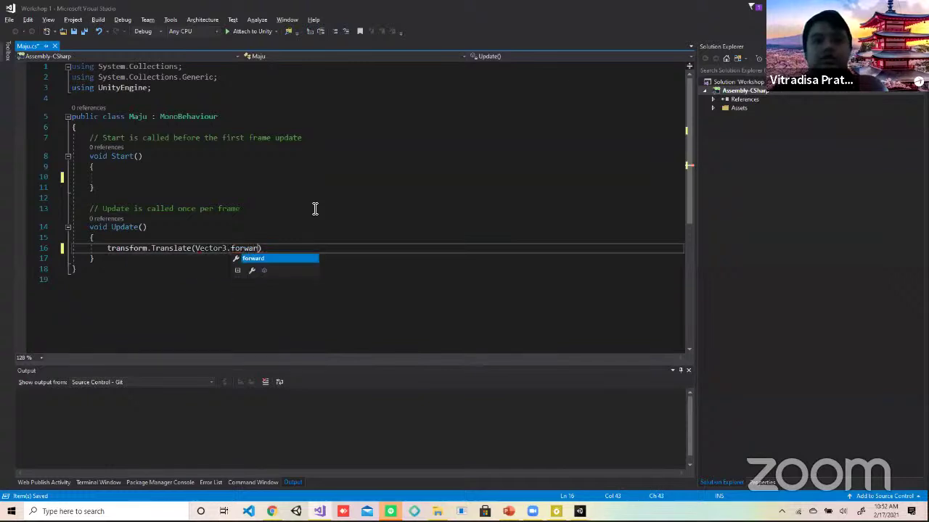
{"action": "type", "text": "* Time"}
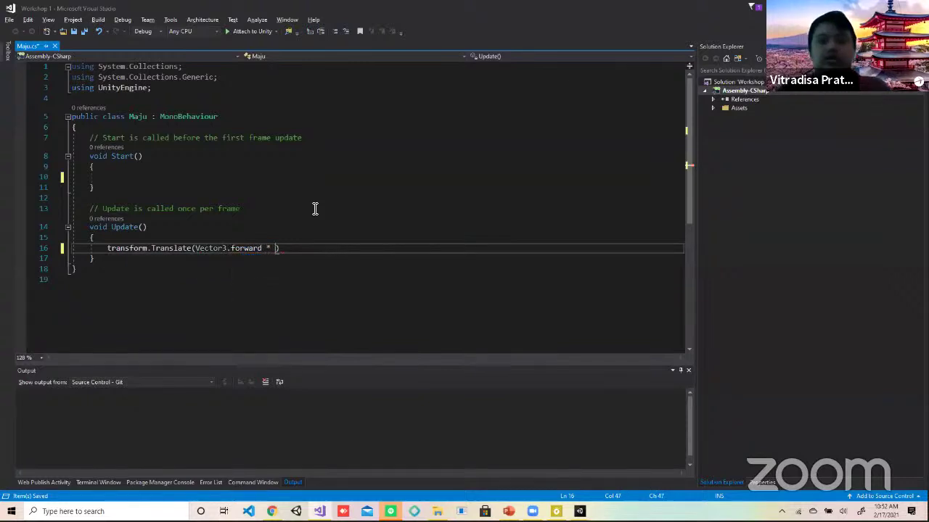
{"action": "type", "text": ".deltaTi"}
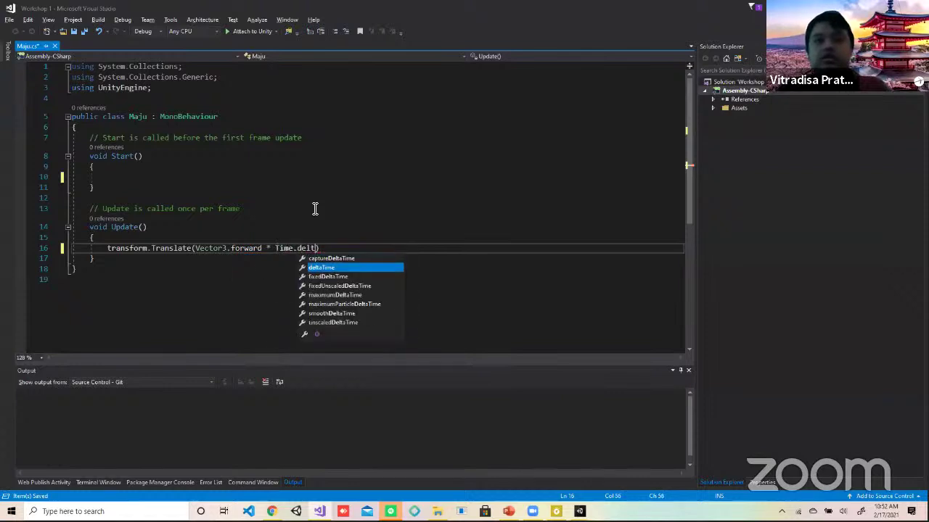
{"action": "type", "text": "me,"}
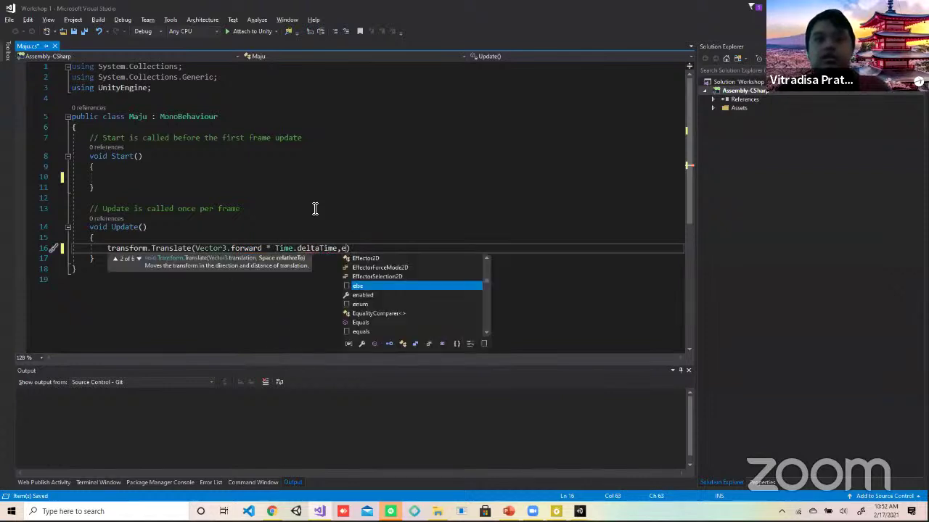
{"action": "key", "text": "BackSpace"}
{"action": "key", "text": "BackSpace"}
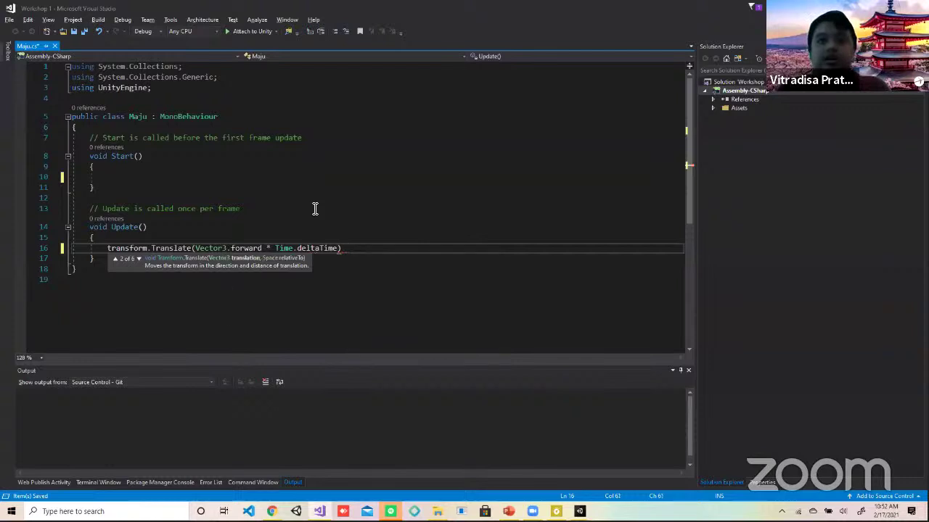
{"action": "type", "text": ";"}
{"action": "key", "text": "ctrl+s"}
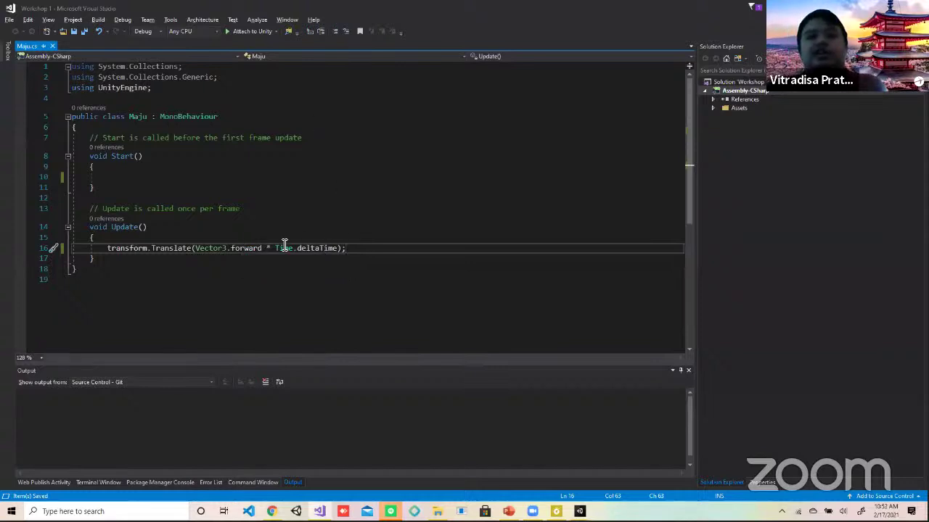
{"action": "mouse_move", "coordinate": [315, 247]}
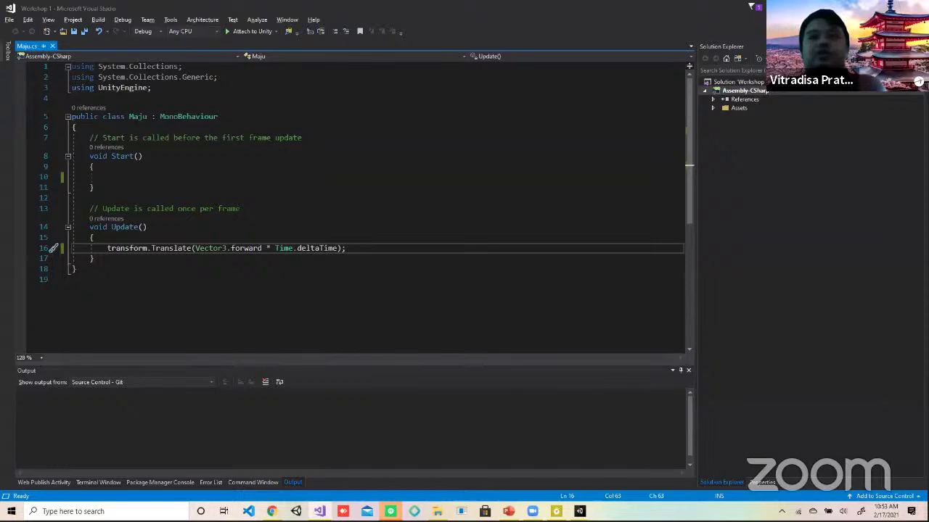
Step: Stop the game, test-run it once in the Game view, then return to Scene
{"action": "key", "text": "alt+Tab"}
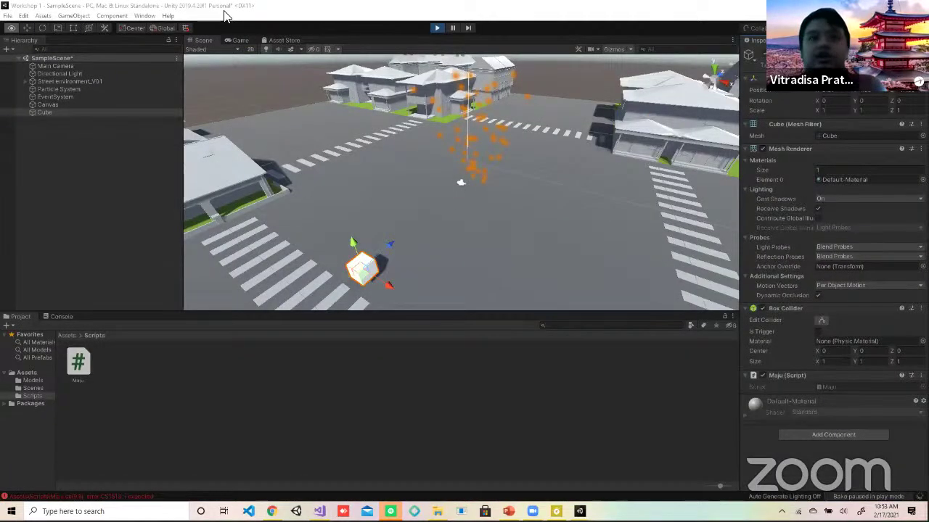
{"action": "left_click", "coordinate": [436, 27]}
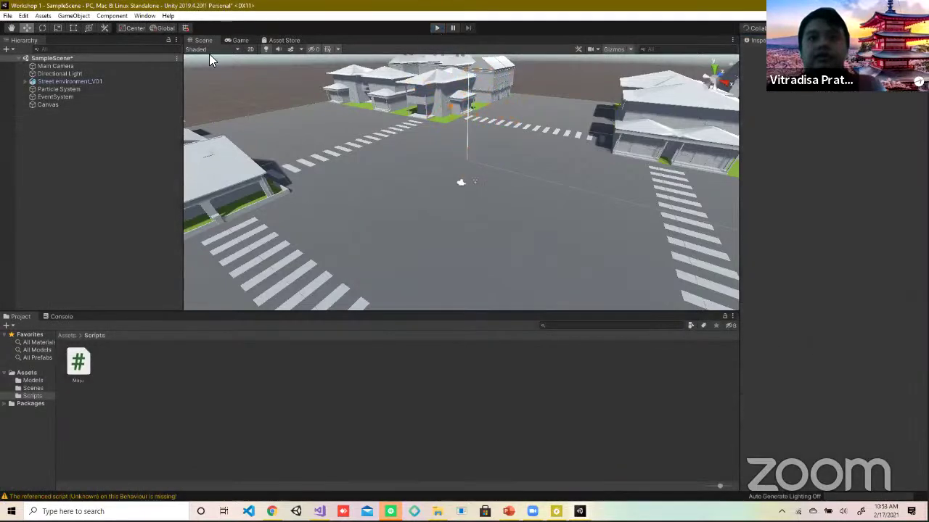
{"action": "left_click", "coordinate": [236, 42]}
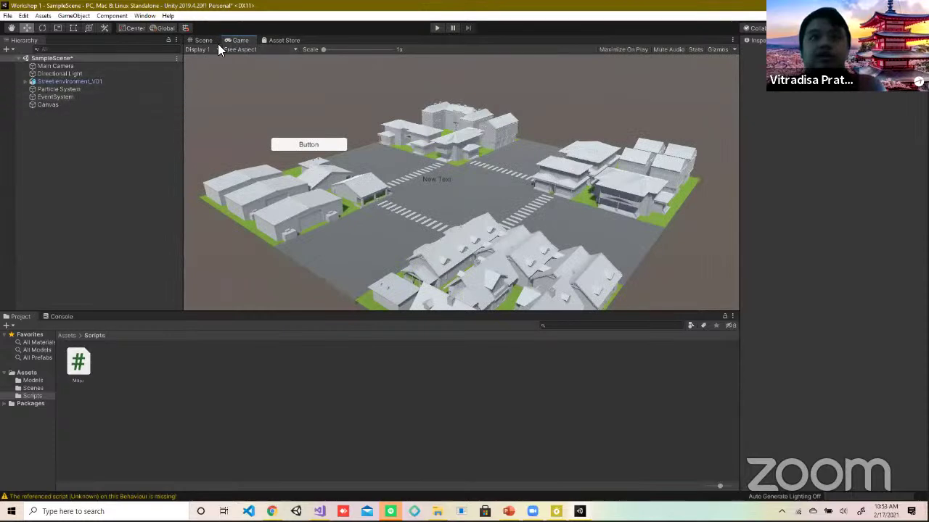
{"action": "left_click", "coordinate": [436, 29]}
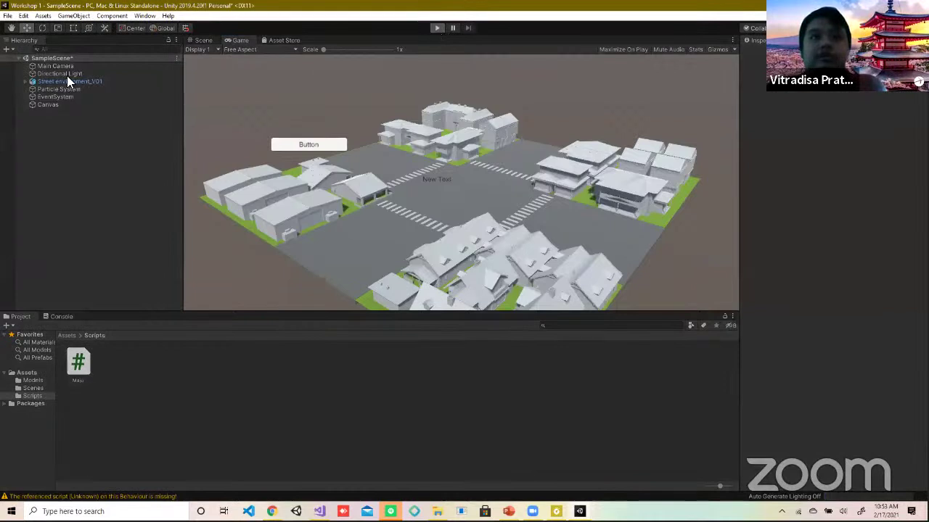
{"action": "left_click", "coordinate": [436, 28]}
{"action": "left_click", "coordinate": [201, 41]}
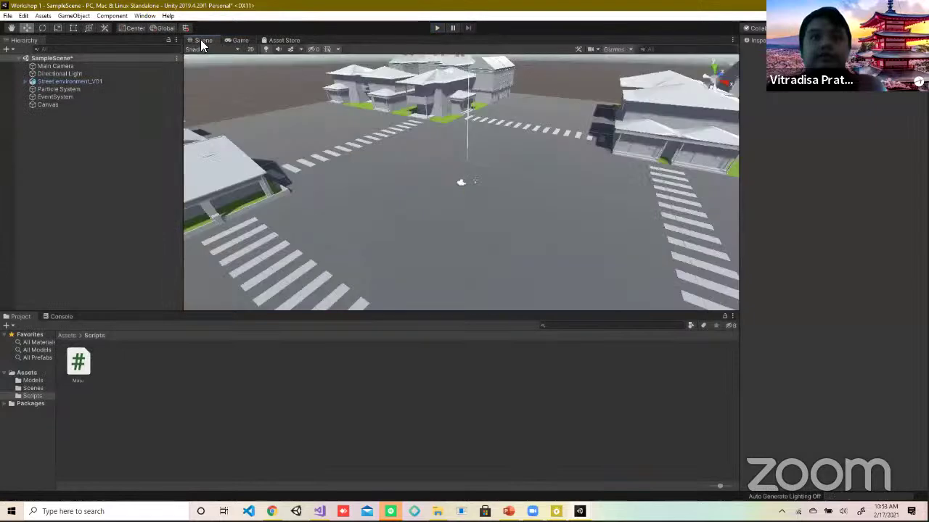
Step: Inspect Main Camera, Street environment_V01, Directional Light, EventSystem and Particle System in the Hierarchy
{"action": "left_click", "coordinate": [45, 66]}
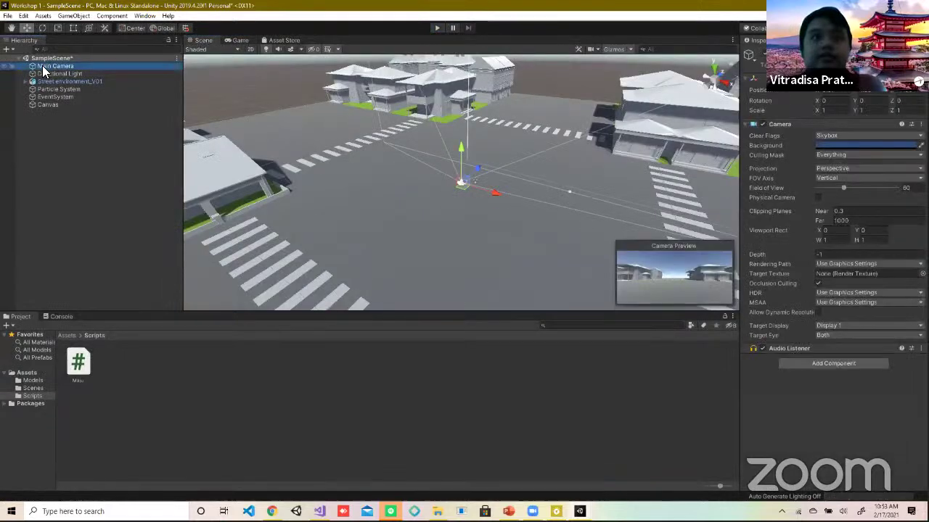
{"action": "left_click", "coordinate": [29, 81]}
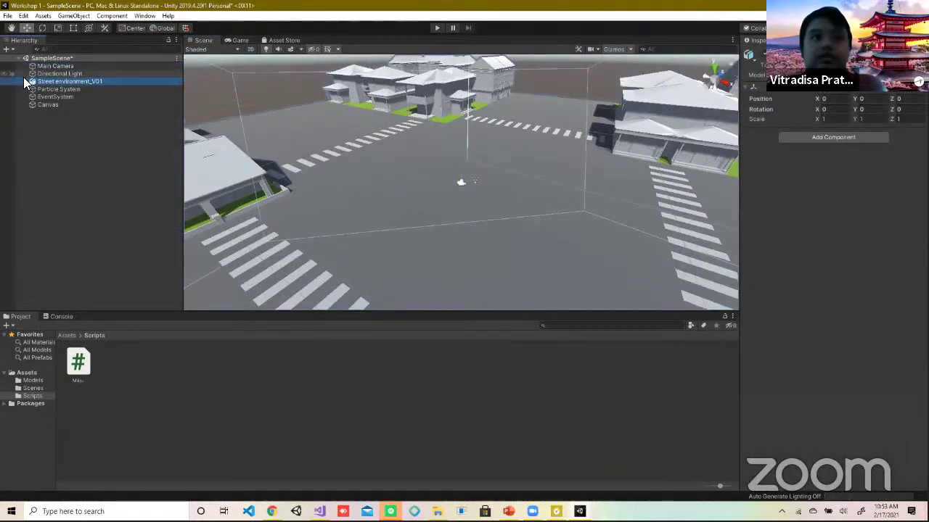
{"action": "left_click", "coordinate": [24, 77]}
{"action": "left_click", "coordinate": [26, 81]}
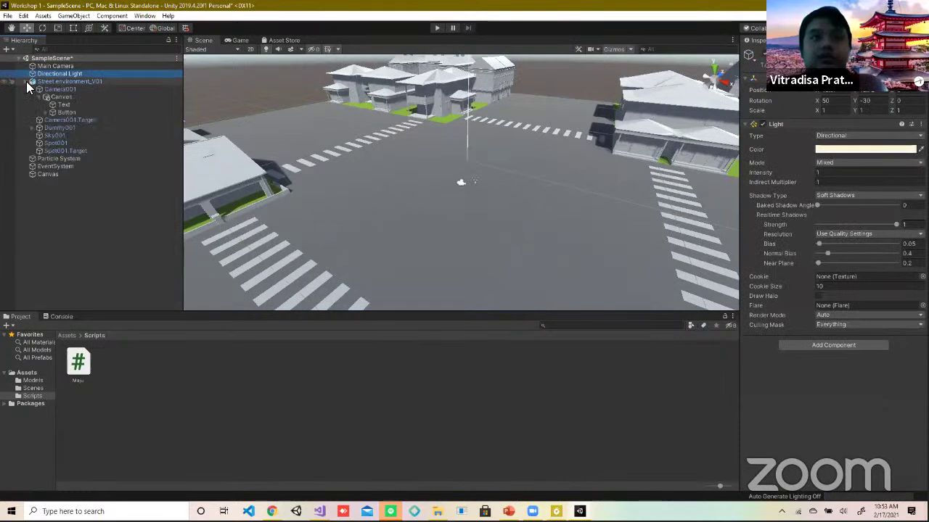
{"action": "left_click", "coordinate": [26, 82]}
{"action": "left_click", "coordinate": [93, 195]}
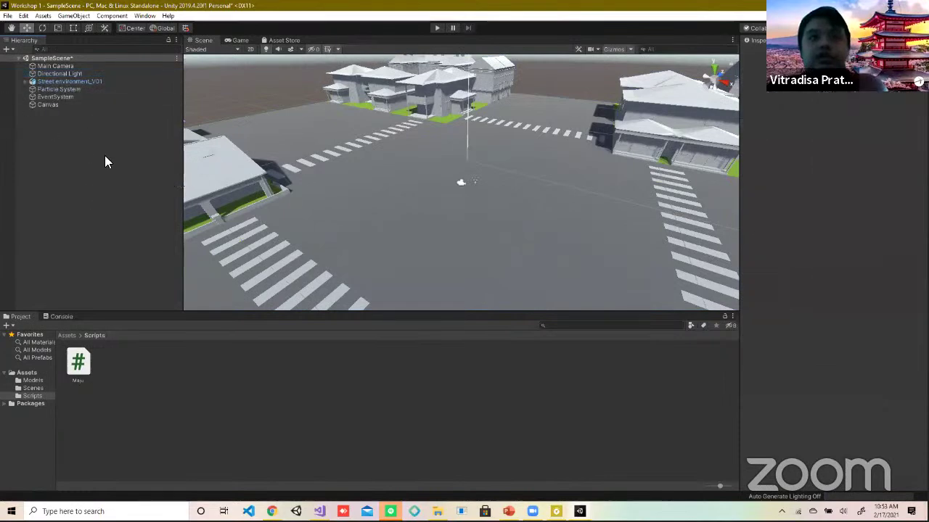
{"action": "left_click", "coordinate": [441, 162]}
{"action": "left_click", "coordinate": [441, 163]}
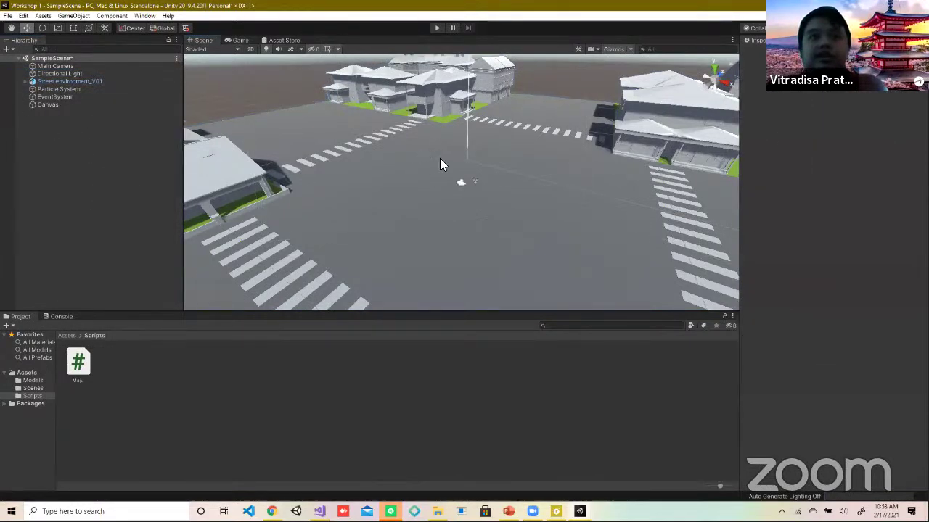
{"action": "left_click", "coordinate": [441, 160]}
{"action": "left_click", "coordinate": [45, 110]}
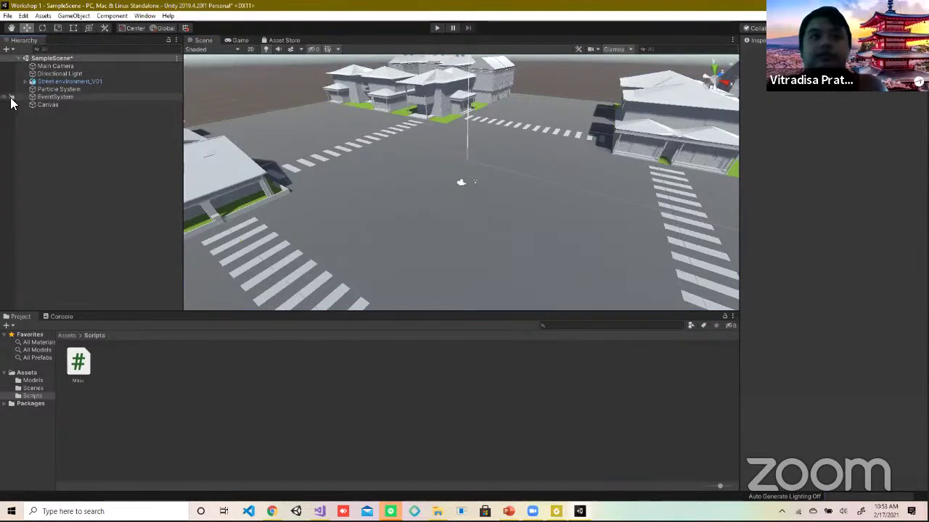
{"action": "left_click", "coordinate": [45, 97]}
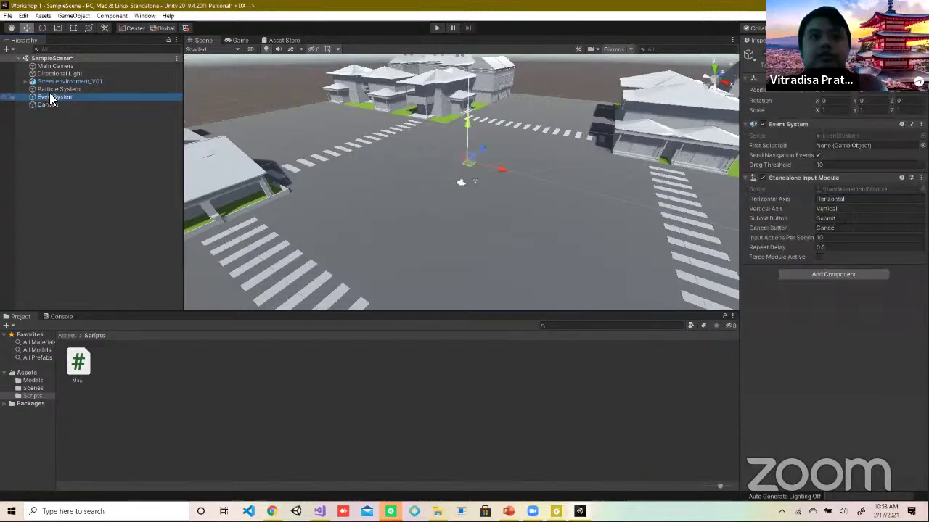
{"action": "left_click", "coordinate": [50, 92]}
{"action": "left_click", "coordinate": [58, 74]}
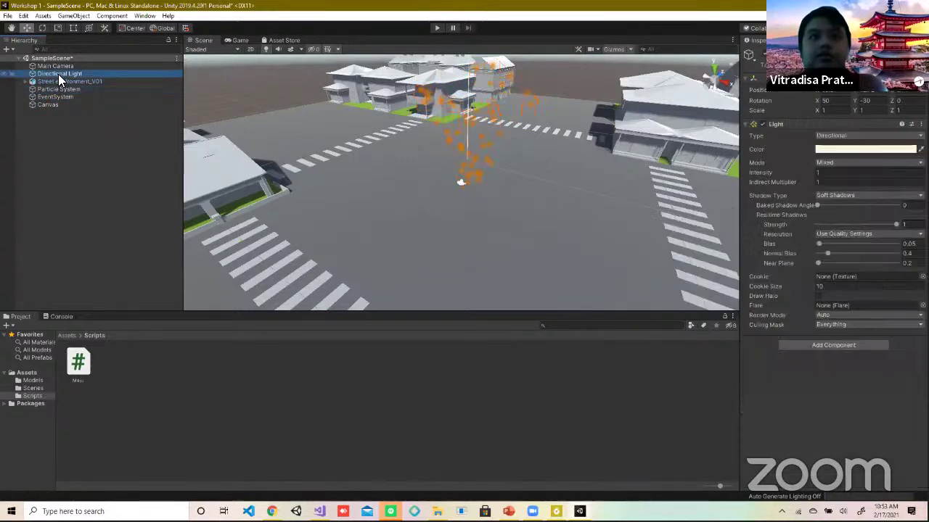
Step: Select the Maju script in Scripts to preview its Translate code
{"action": "left_click", "coordinate": [76, 366]}
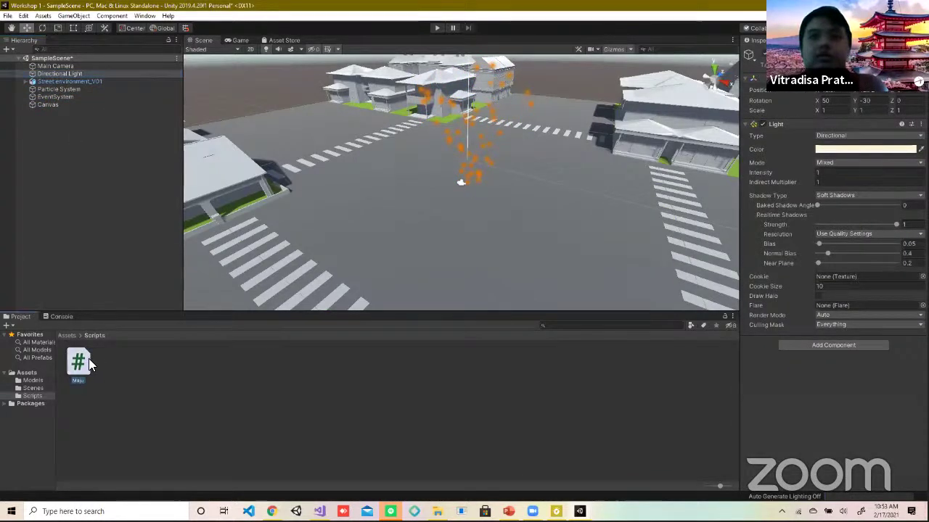
{"action": "left_click", "coordinate": [35, 382]}
{"action": "left_click", "coordinate": [35, 388]}
{"action": "left_click", "coordinate": [36, 396]}
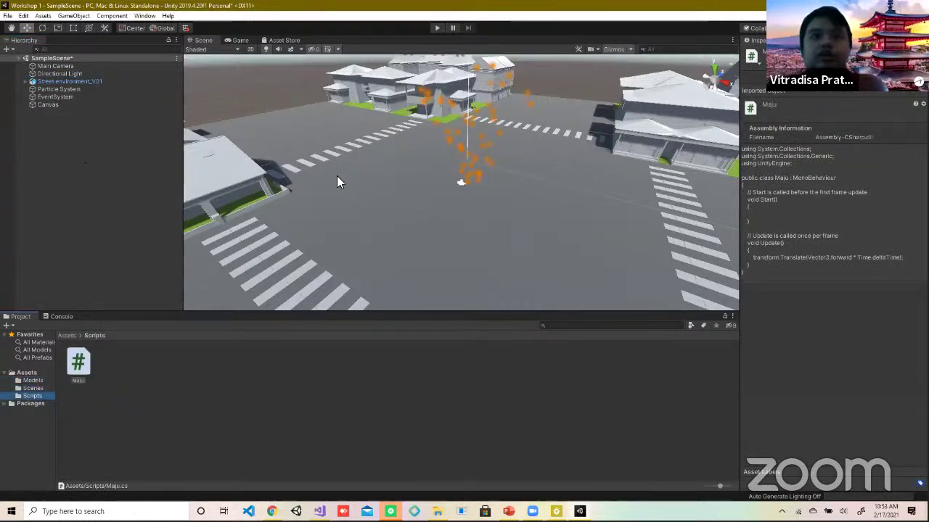
Step: Add a 3D Cube and drag it toward the lower left, near the crosswalk
{"action": "right_click", "coordinate": [78, 132]}
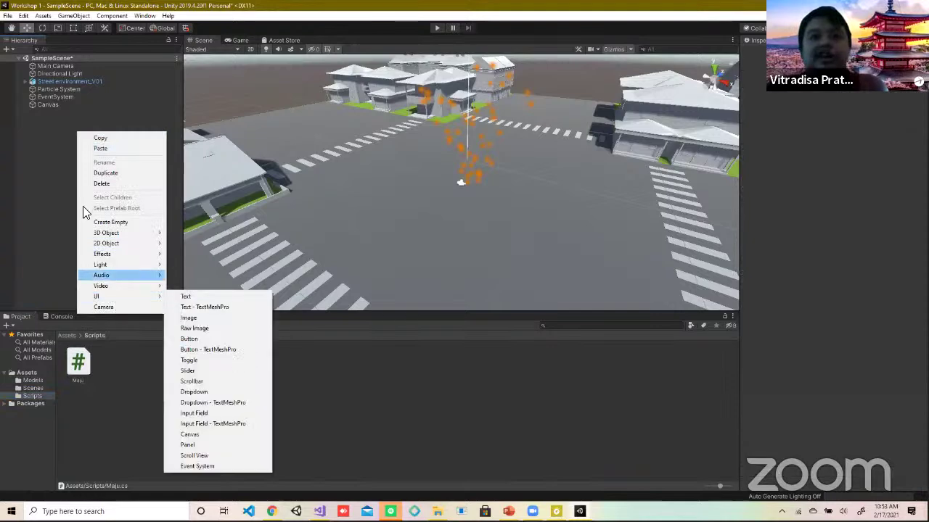
{"action": "mouse_move", "coordinate": [133, 233]}
{"action": "left_click", "coordinate": [200, 233]}
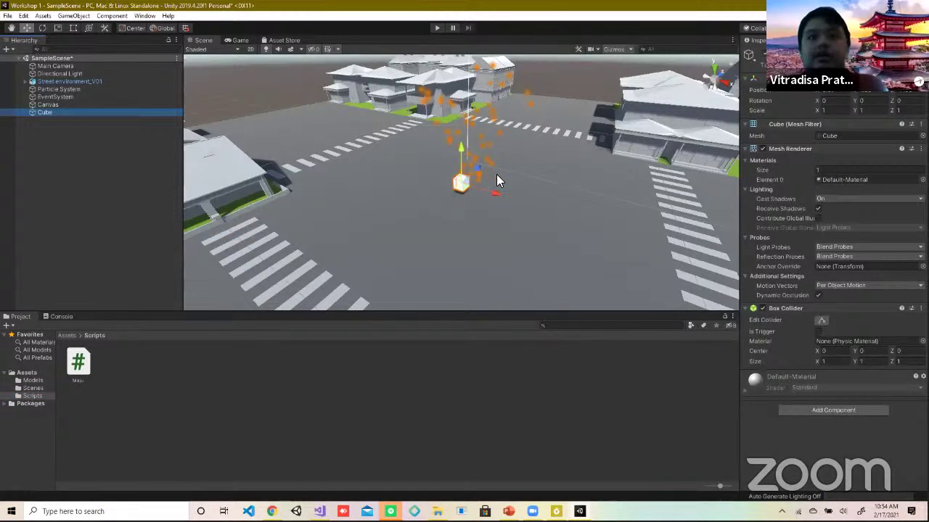
{"action": "scroll", "coordinate": [470, 105], "scroll_direction": "down", "scroll_amount": 10}
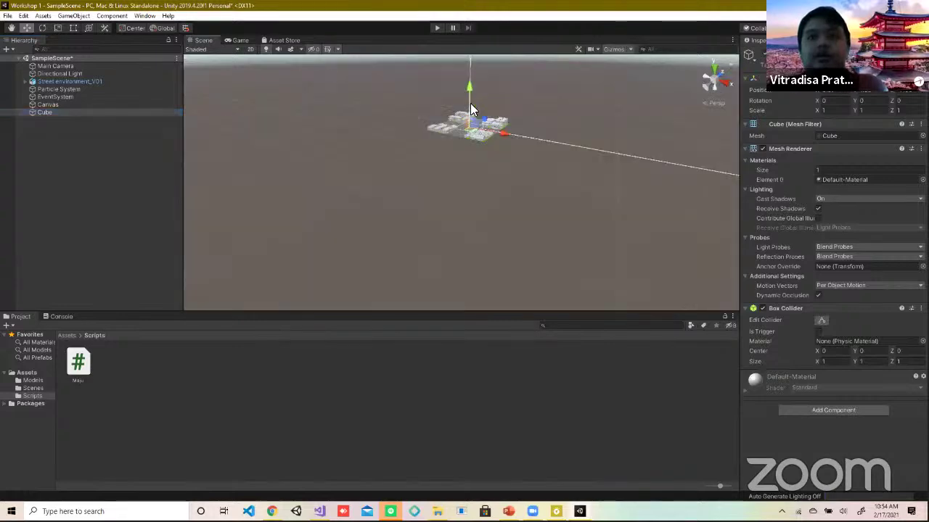
{"action": "double_click", "coordinate": [36, 112]}
{"action": "scroll", "coordinate": [464, 173], "scroll_direction": "down", "scroll_amount": 4}
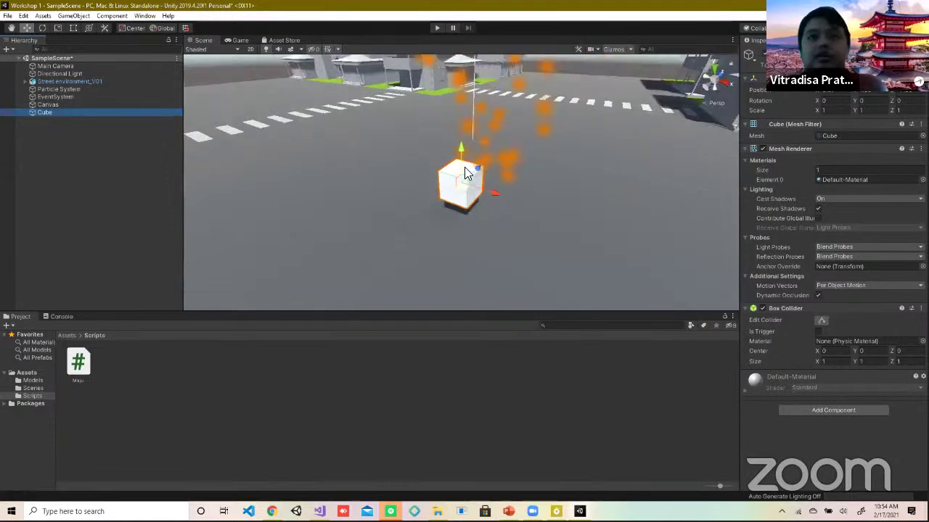
{"action": "left_click_drag", "start_coordinate": [463, 183], "coordinate": [412, 247]}
Step: Attach the Maju script to the new Cube
{"action": "left_click", "coordinate": [799, 408]}
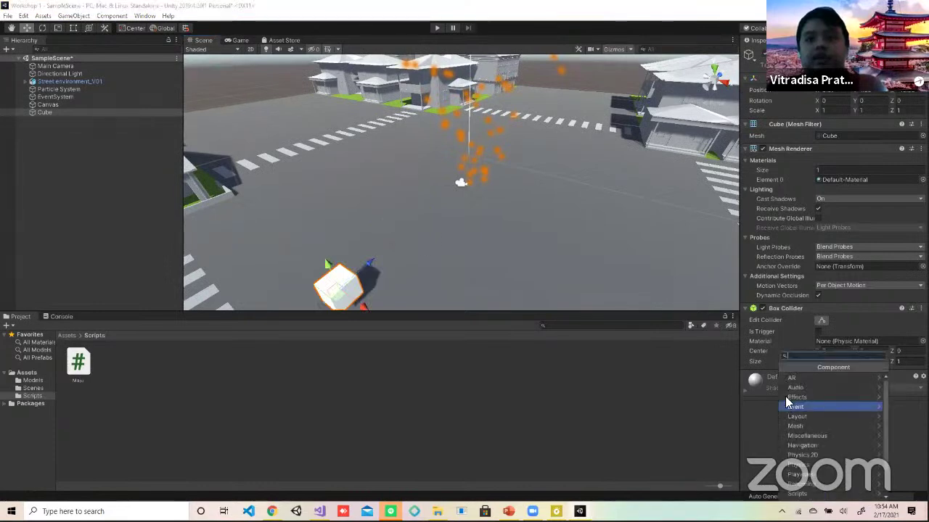
{"action": "left_click", "coordinate": [796, 496]}
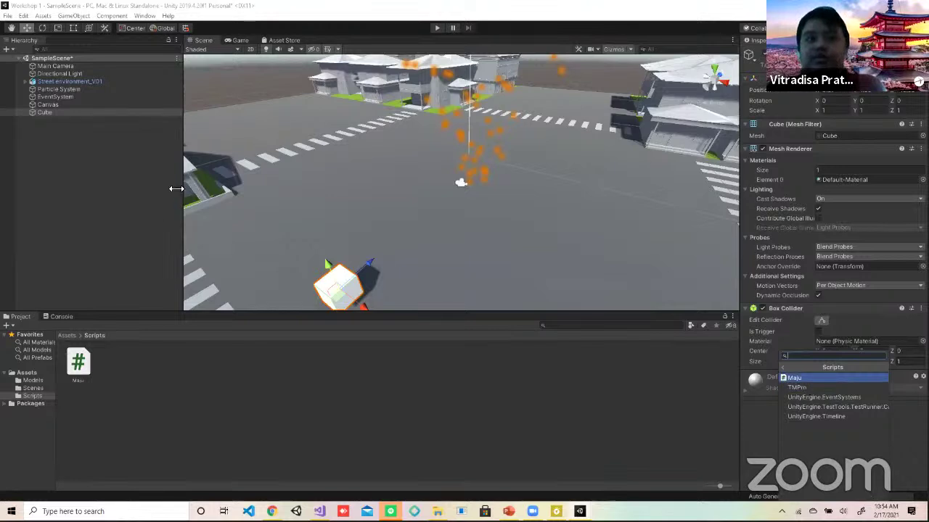
{"action": "left_click", "coordinate": [807, 381]}
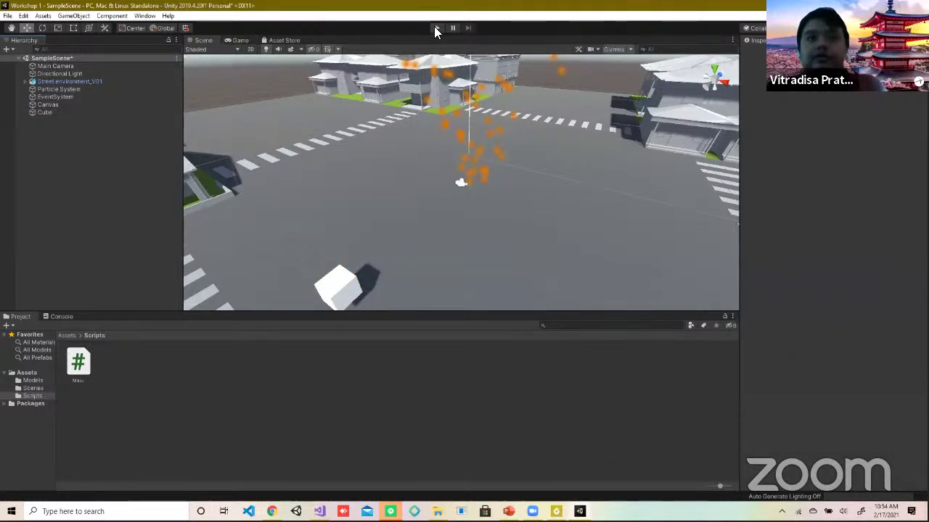
Step: Frame the Cube, play and stop the scene to test its movement, then switch to Visual Studio
{"action": "left_click", "coordinate": [53, 112]}
{"action": "key", "text": "f"}
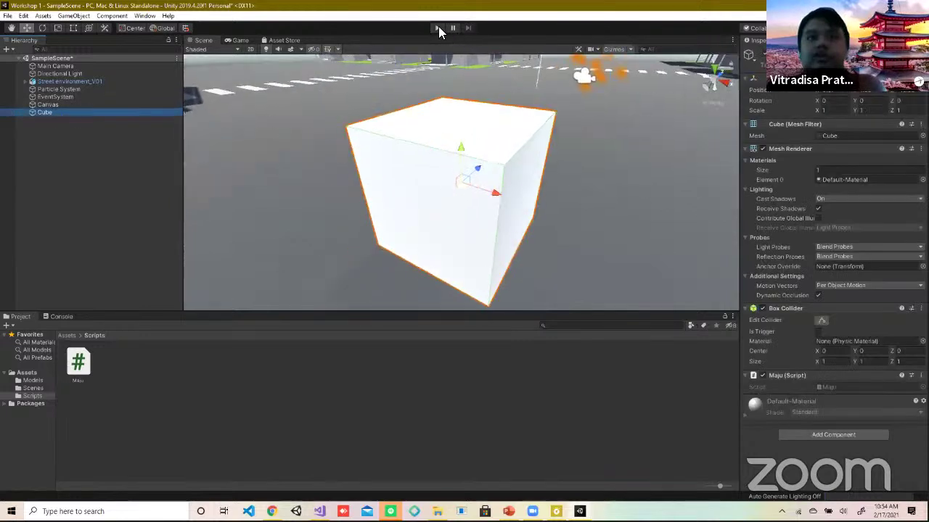
{"action": "left_click", "coordinate": [437, 28]}
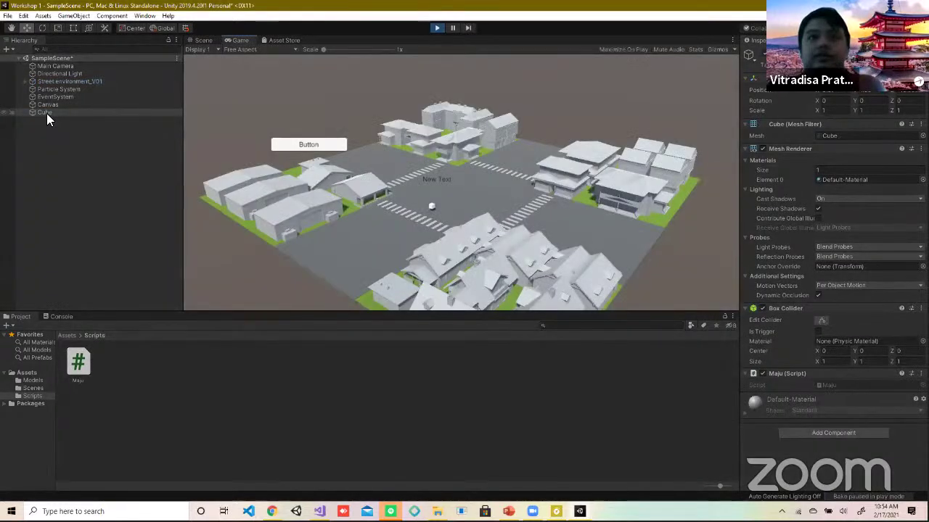
{"action": "left_click", "coordinate": [46, 113]}
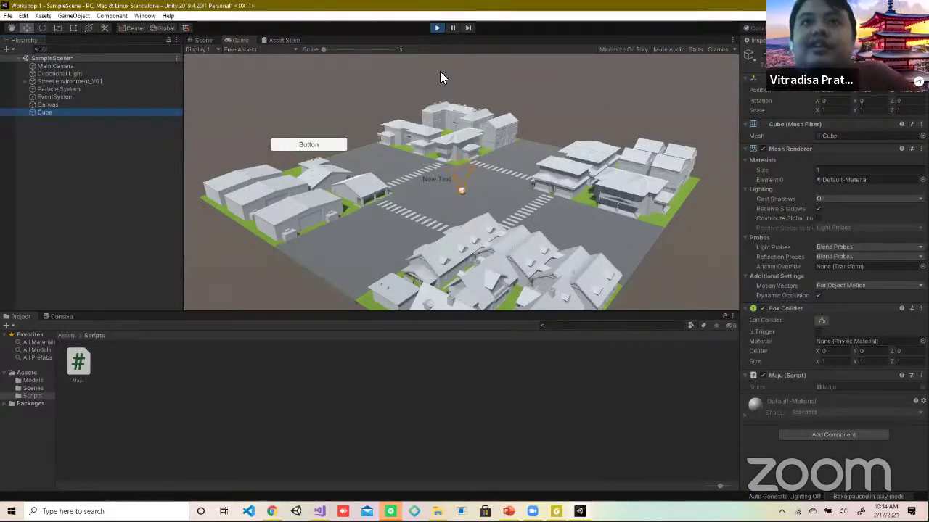
{"action": "left_click", "coordinate": [436, 29]}
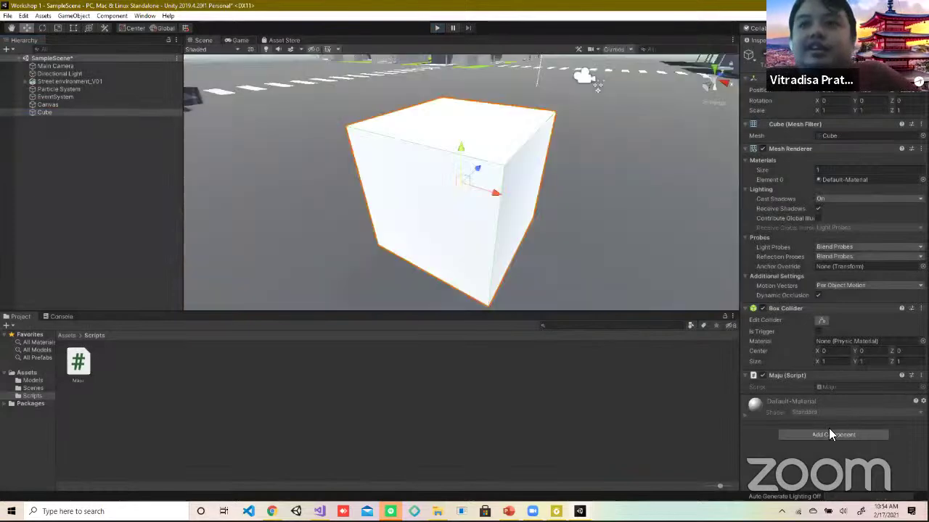
{"action": "left_click", "coordinate": [48, 111]}
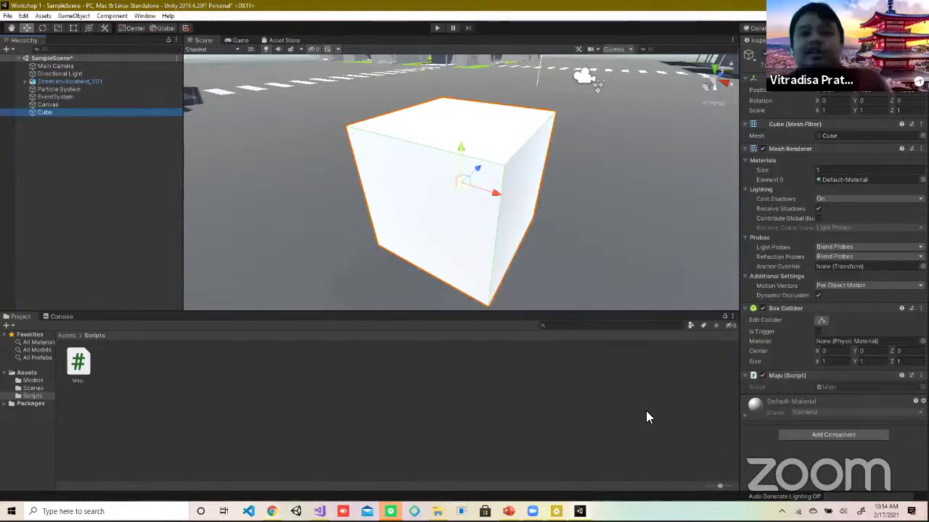
{"action": "left_click", "coordinate": [318, 508]}
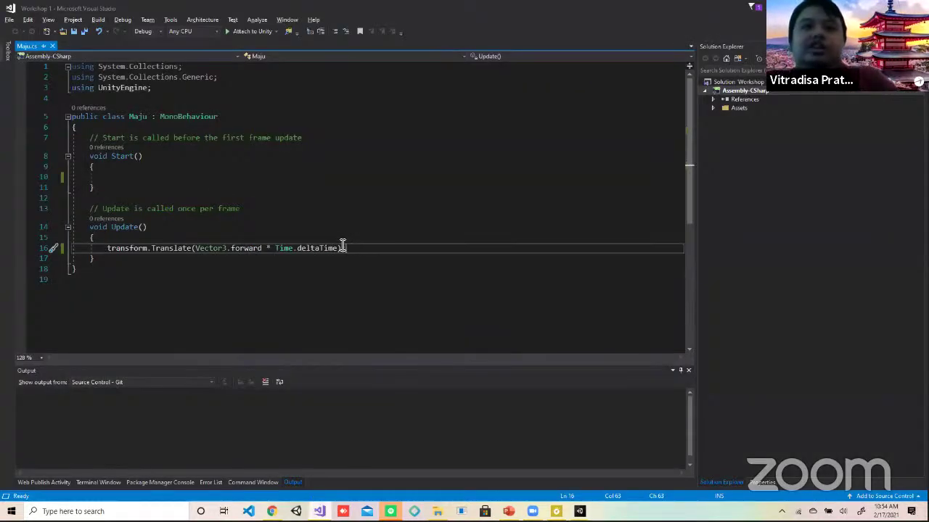
Step: Select the Translate statement on line 16 of Maju.cs, then go back to Unity
{"action": "left_click_drag", "start_coordinate": [344, 248], "coordinate": [106, 248]}
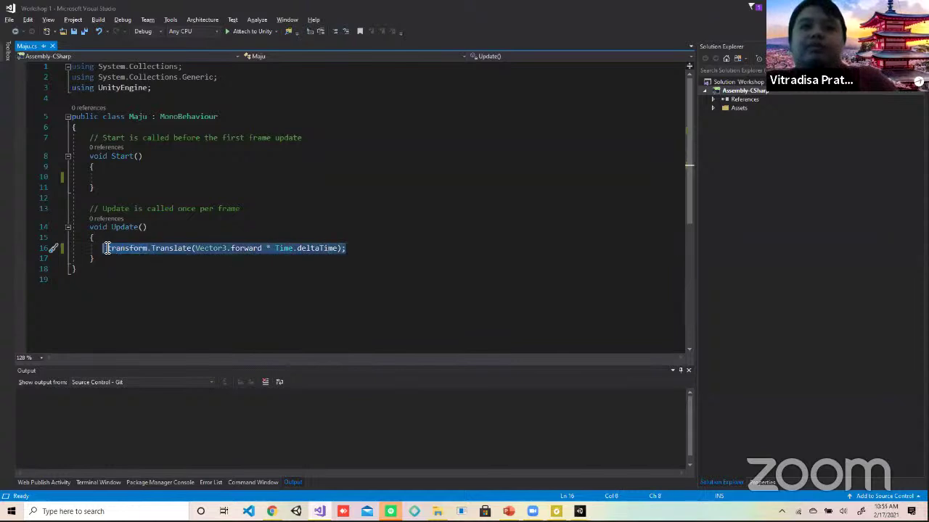
{"action": "key", "text": "alt+Tab"}
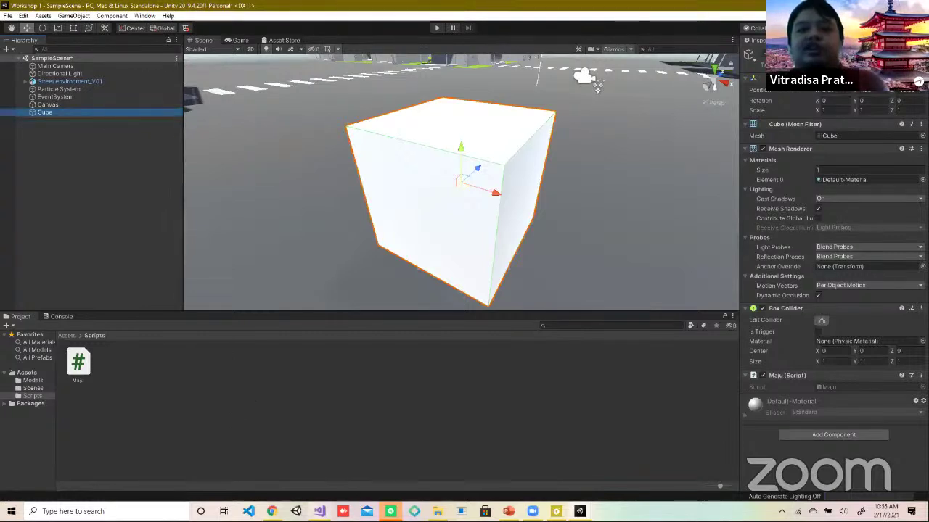
{"action": "left_click", "coordinate": [320, 512]}
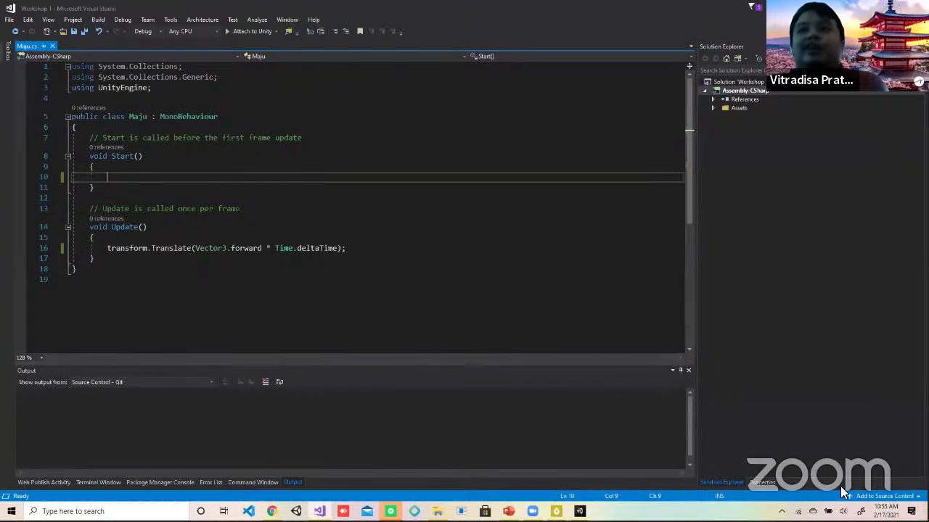
{"action": "key", "text": "alt+Tab"}
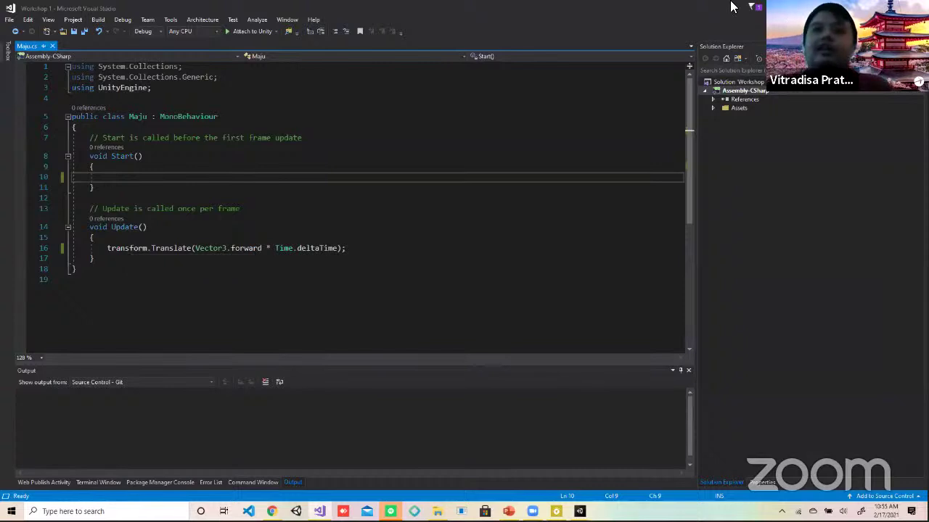
{"action": "key", "text": "alt+Tab"}
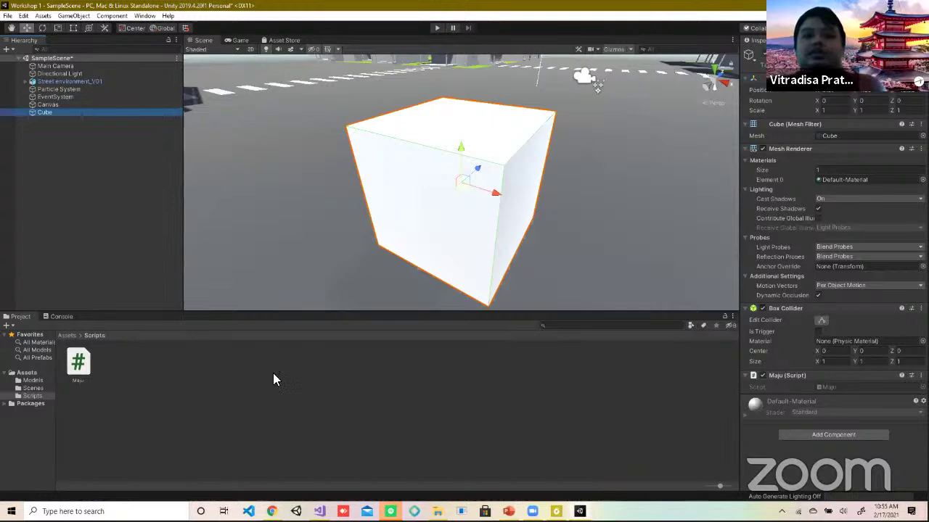
Step: Bring up the Alt+Tab window switcher, dismiss it, then bring it up again
{"action": "key", "text": "alt+Tab"}
{"action": "key", "text": "Escape"}
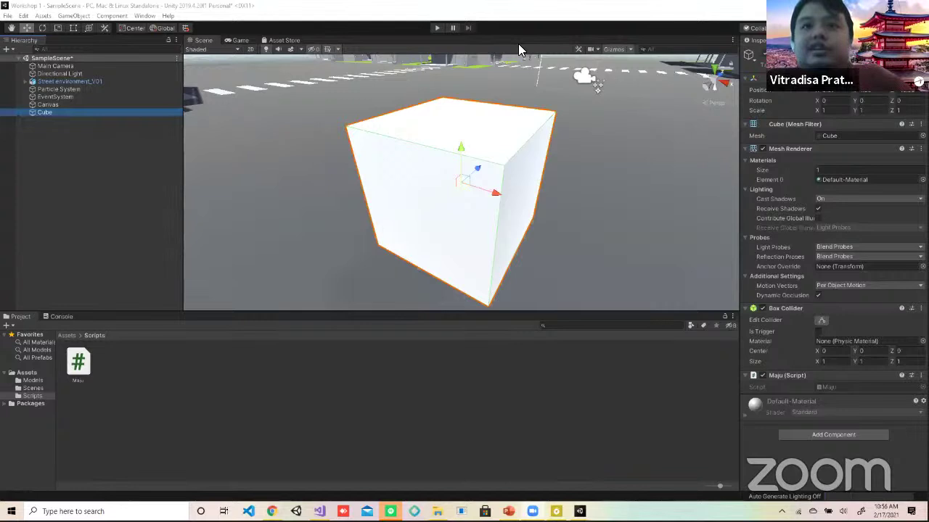
{"action": "key", "text": "alt+Tab"}
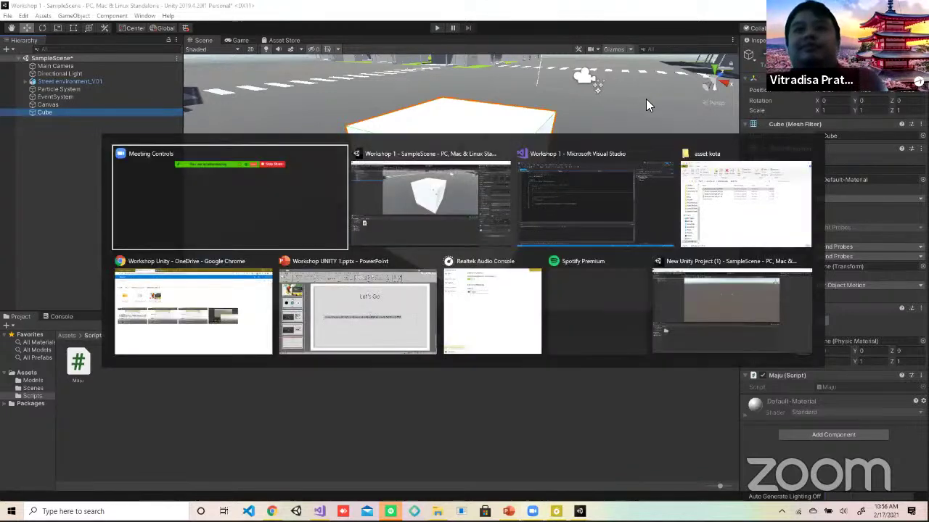
Step: Launch Unity Hub from a Start search for 'uni' and open its Manage License page
{"action": "left_click", "coordinate": [434, 213]}
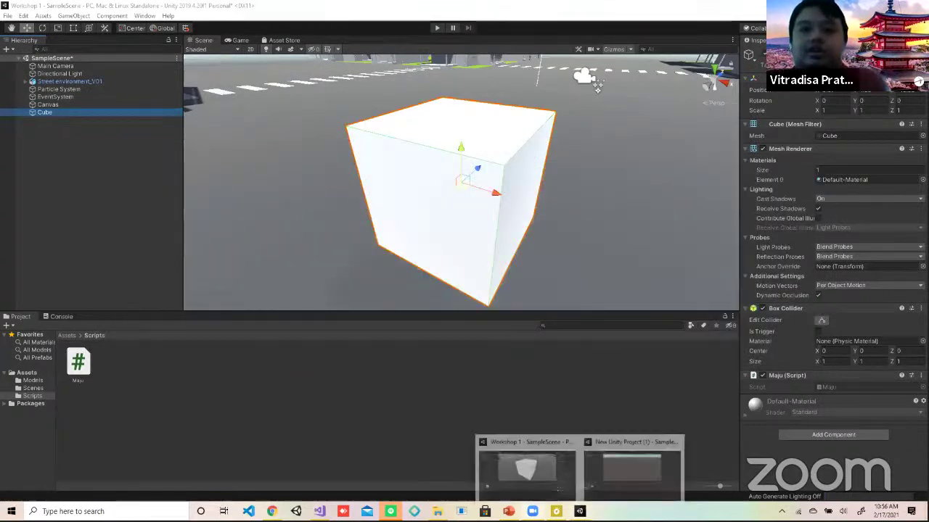
{"action": "mouse_move", "coordinate": [391, 511]}
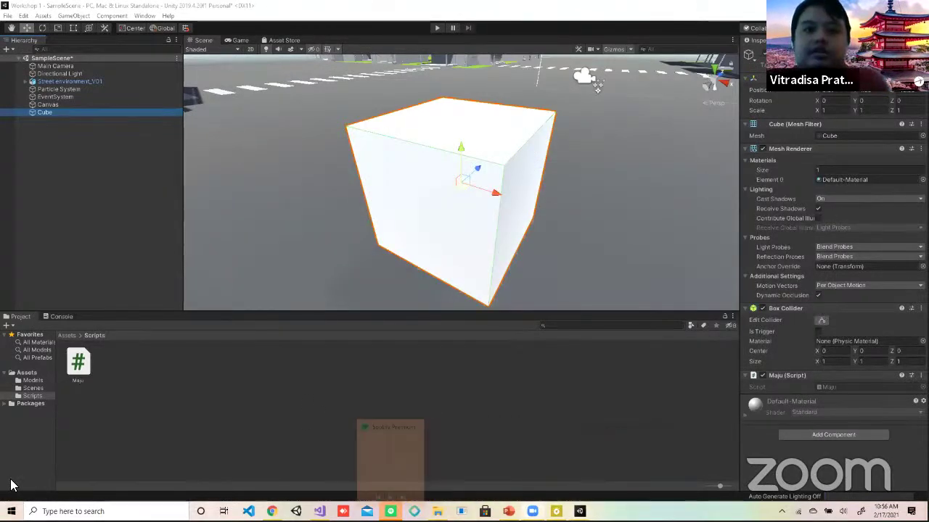
{"action": "key", "text": "super"}
{"action": "type", "text": "uni"}
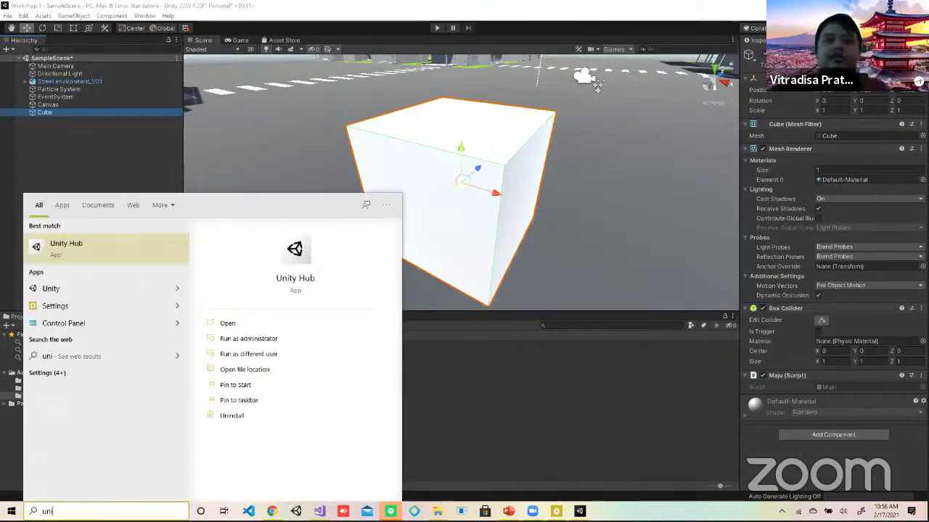
{"action": "left_click", "coordinate": [85, 251]}
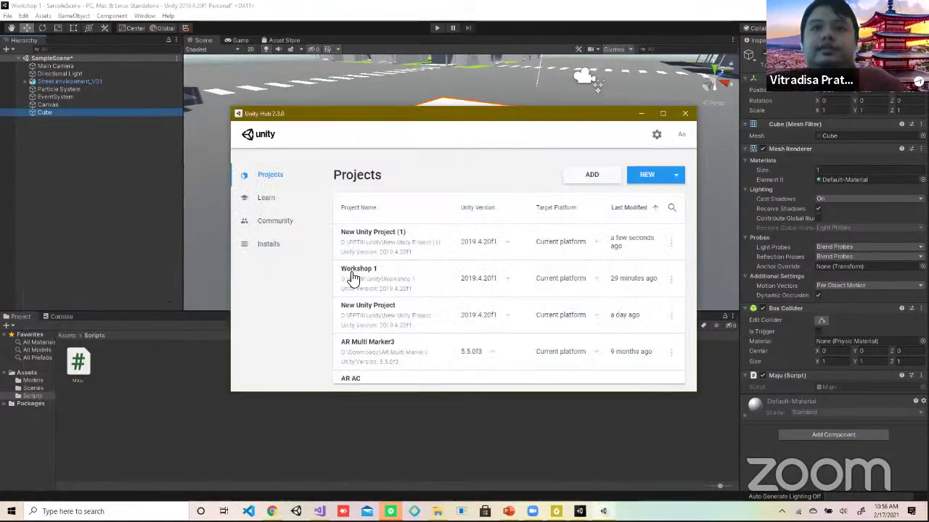
{"action": "left_click", "coordinate": [680, 138]}
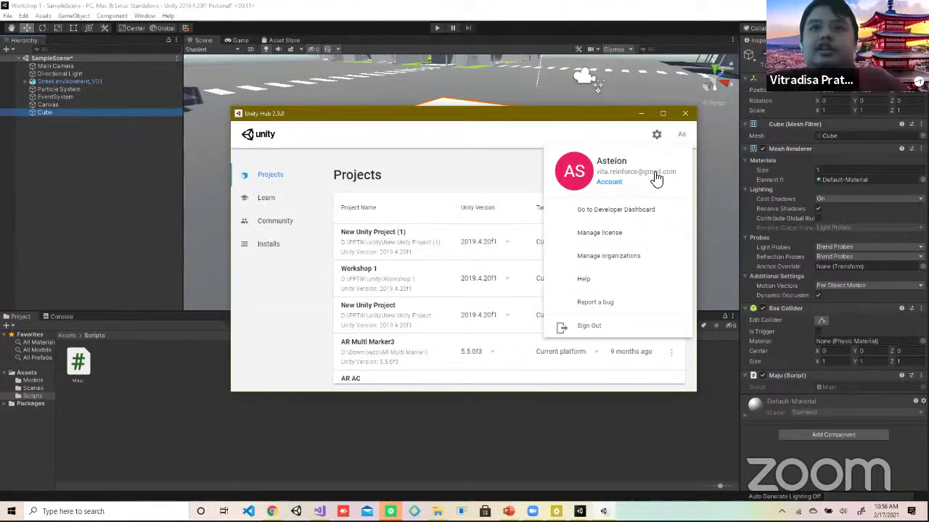
{"action": "left_click", "coordinate": [628, 234]}
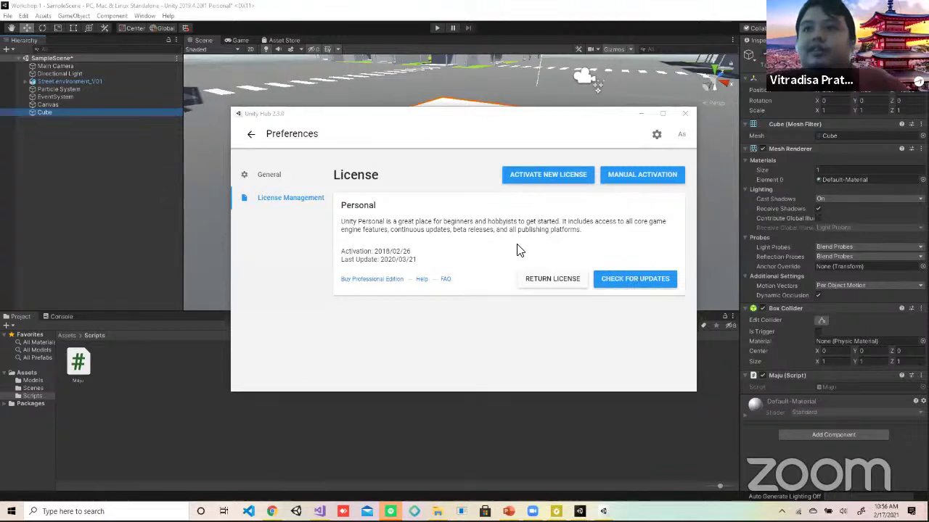
Step: Activate a new Unity Personal license, declaring non-professional use
{"action": "left_click", "coordinate": [549, 177]}
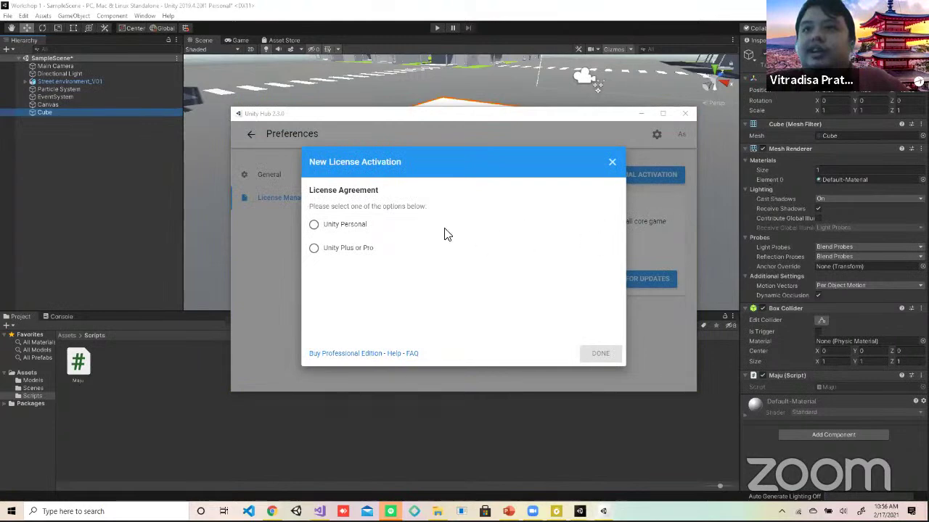
{"action": "left_click", "coordinate": [338, 228]}
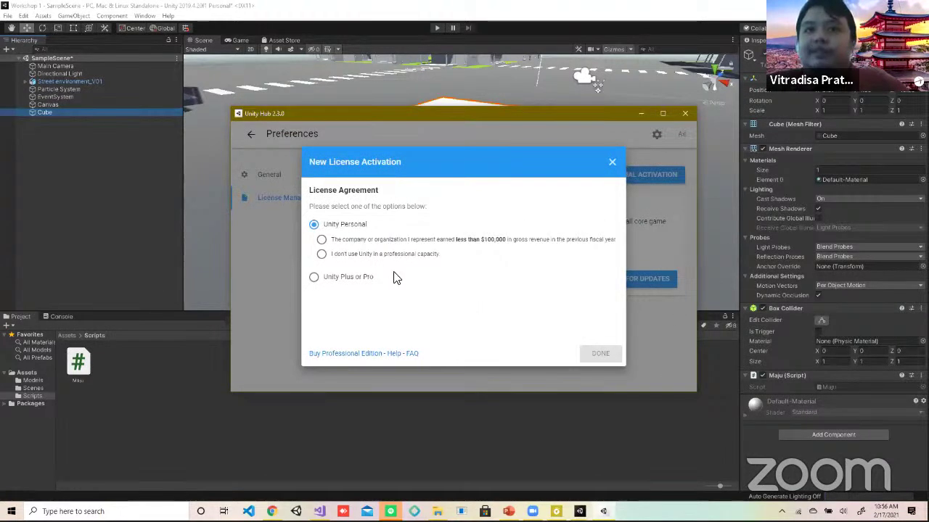
{"action": "left_click", "coordinate": [323, 256]}
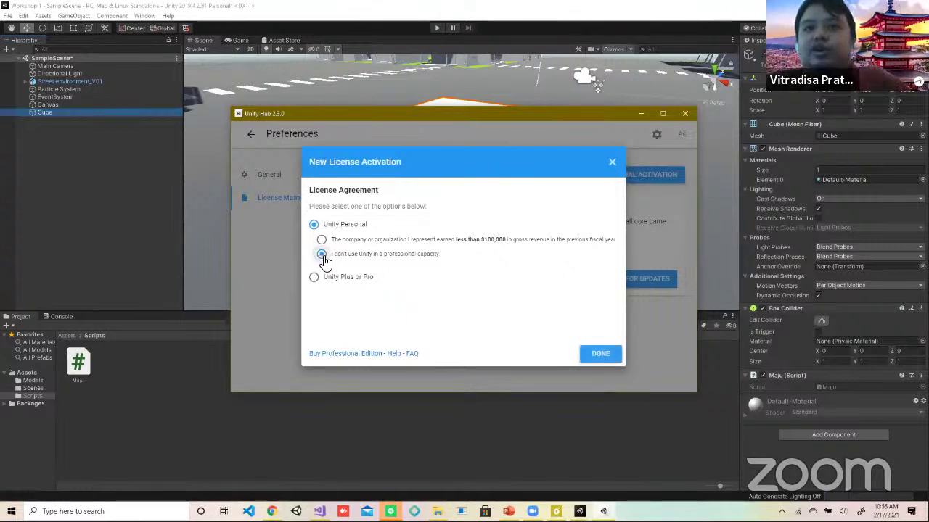
{"action": "left_click", "coordinate": [584, 359]}
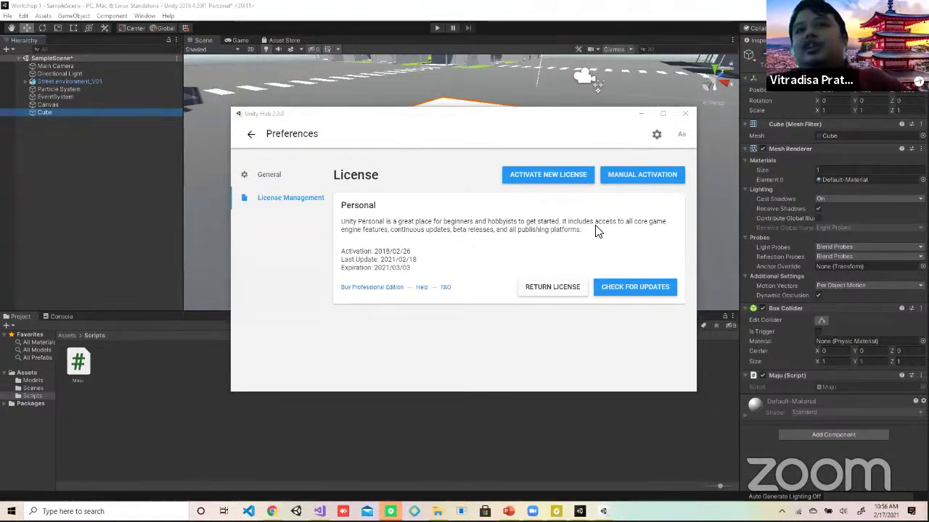
Step: Save the manual license request as Unity_lic.alf and open the license.unity3d.com/manual page
{"action": "left_click", "coordinate": [630, 185]}
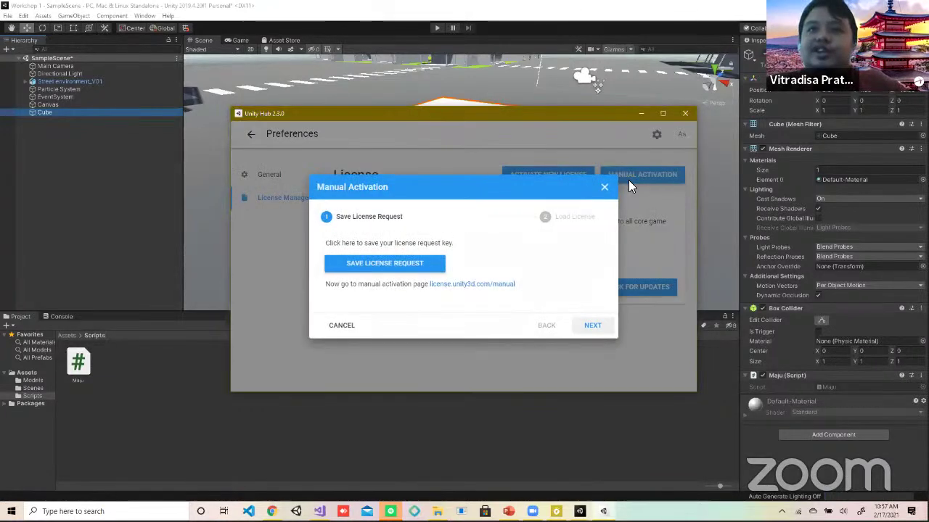
{"action": "left_click", "coordinate": [349, 267]}
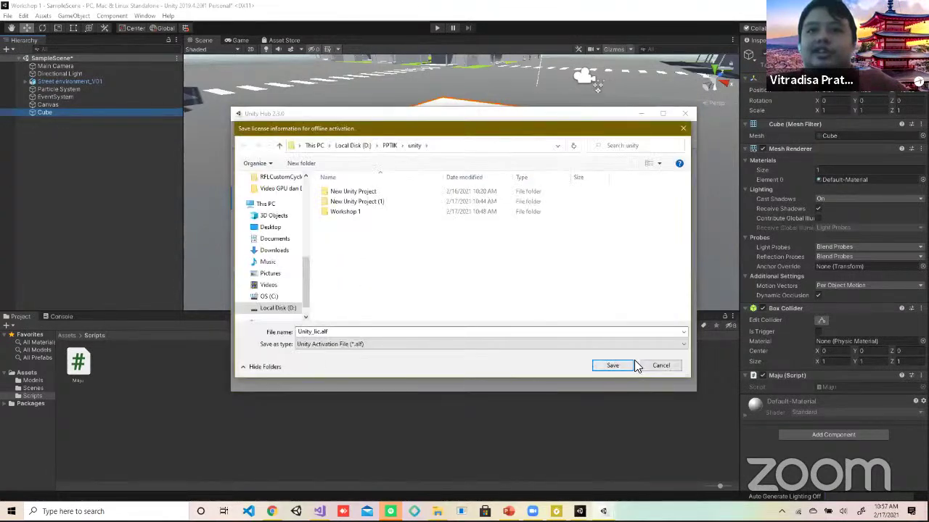
{"action": "left_click", "coordinate": [612, 366]}
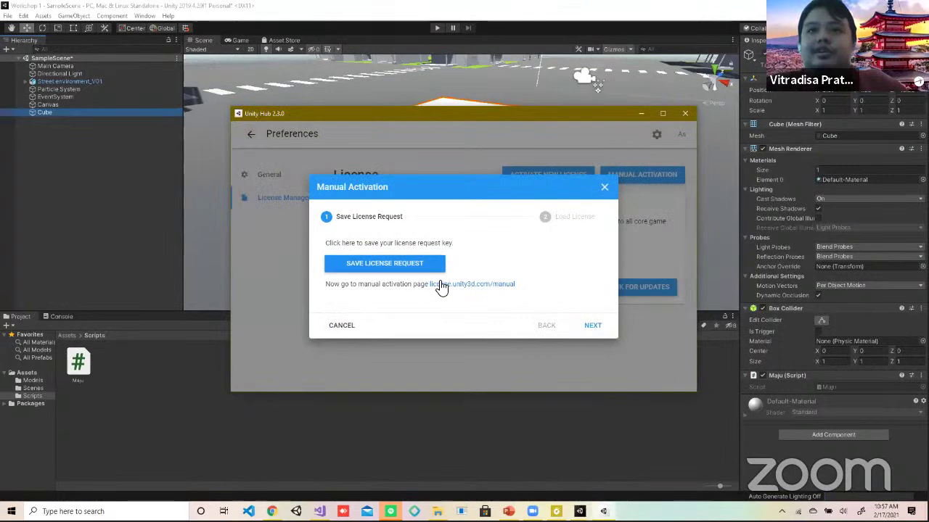
{"action": "left_click", "coordinate": [481, 284]}
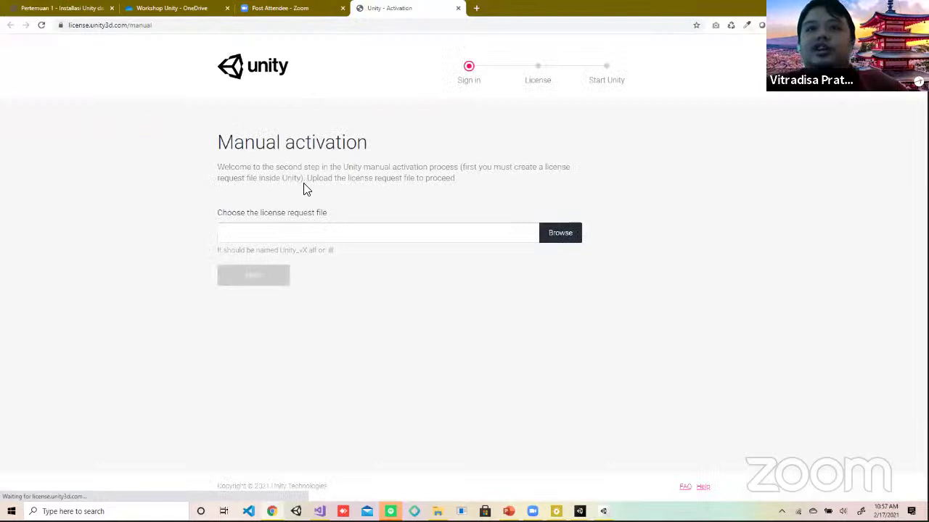
Step: Browse the Local Disk (D:) folders for the license request file to upload
{"action": "left_click", "coordinate": [556, 236]}
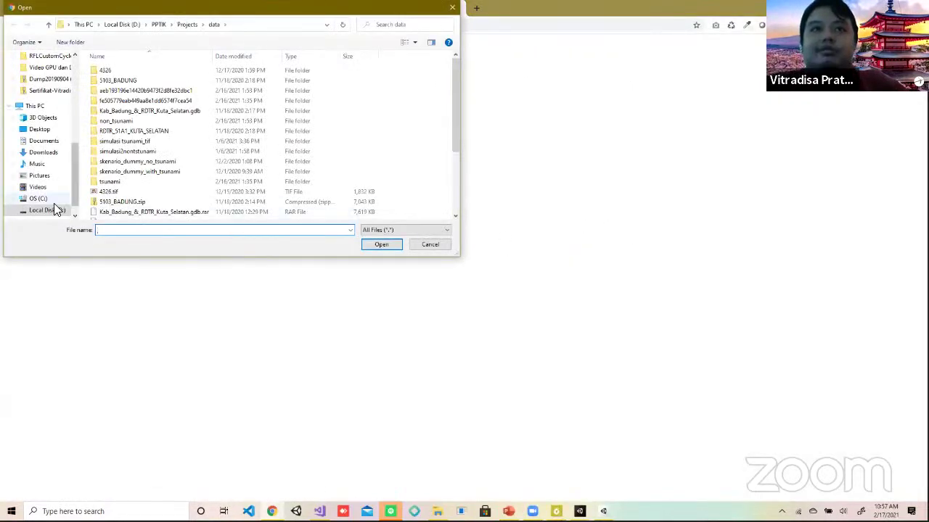
{"action": "left_click", "coordinate": [49, 212]}
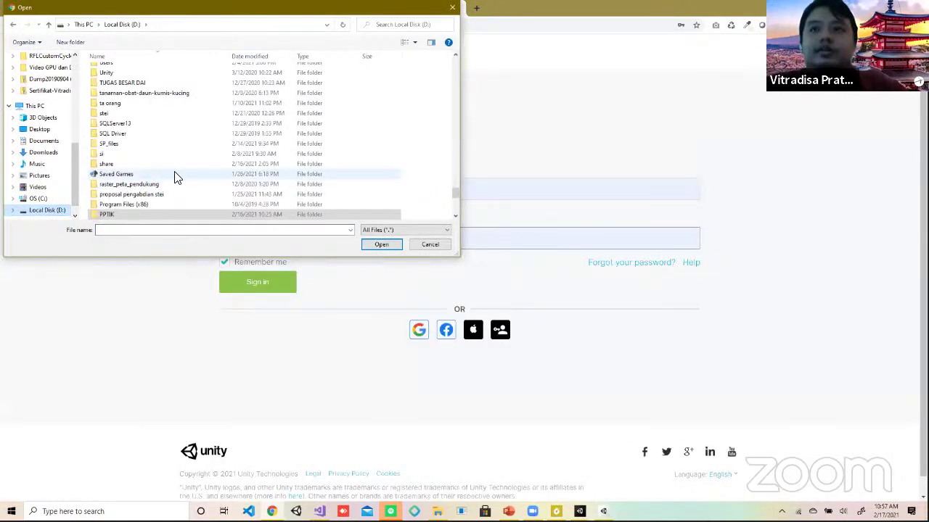
{"action": "left_click", "coordinate": [177, 179]}
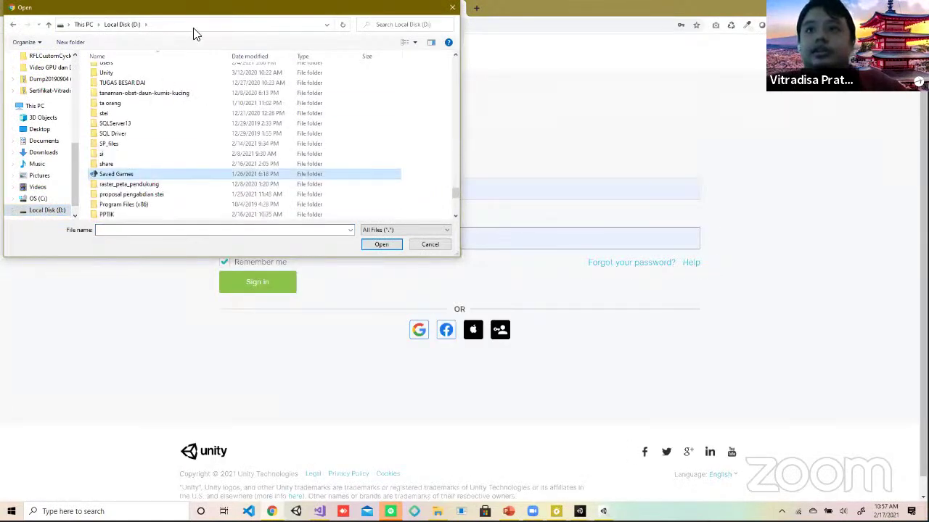
{"action": "scroll", "coordinate": [205, 109], "scroll_direction": "down", "scroll_amount": 3}
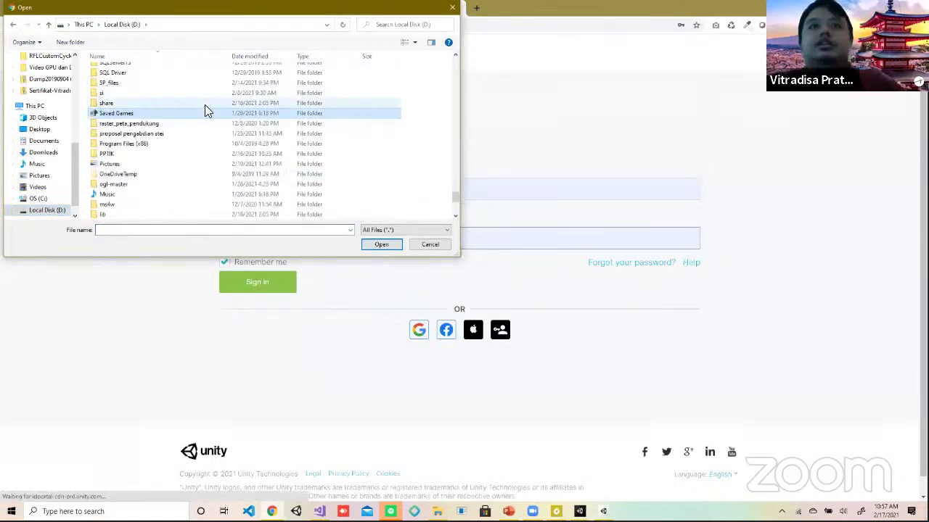
{"action": "left_click", "coordinate": [190, 149]}
{"action": "key", "text": "w"}
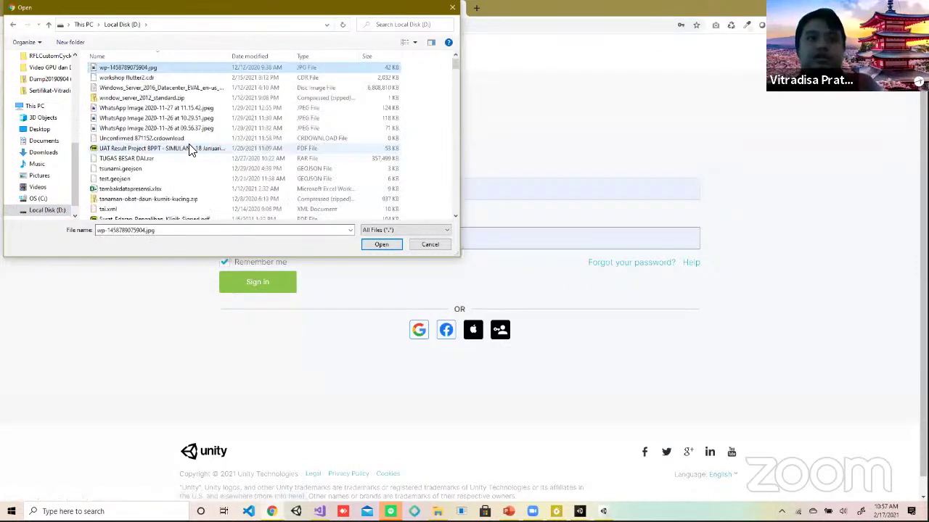
{"action": "scroll", "coordinate": [191, 145], "scroll_direction": "up", "scroll_amount": 1}
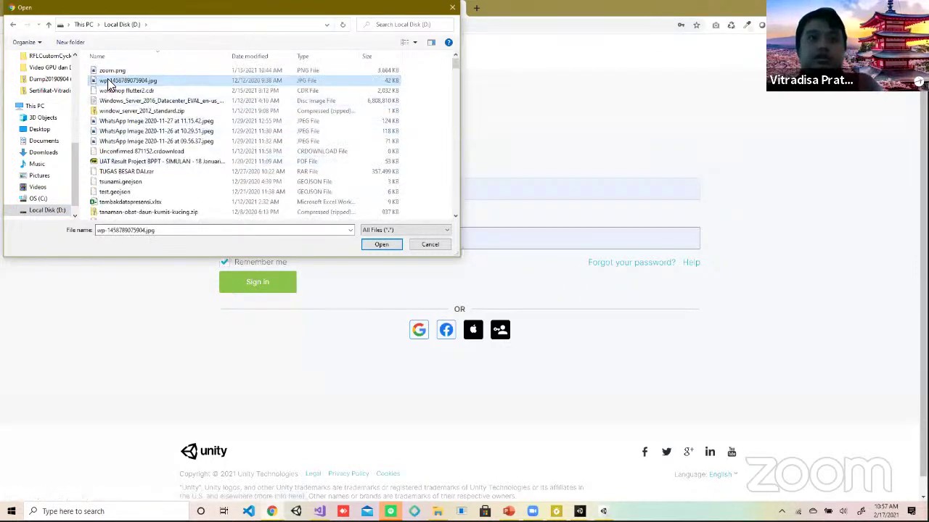
{"action": "left_click", "coordinate": [190, 121]}
{"action": "key", "text": "Down"}
Step: Open the workshop unity folder, then cancel the file upload
{"action": "key", "text": "w"}
{"action": "key", "text": "o"}
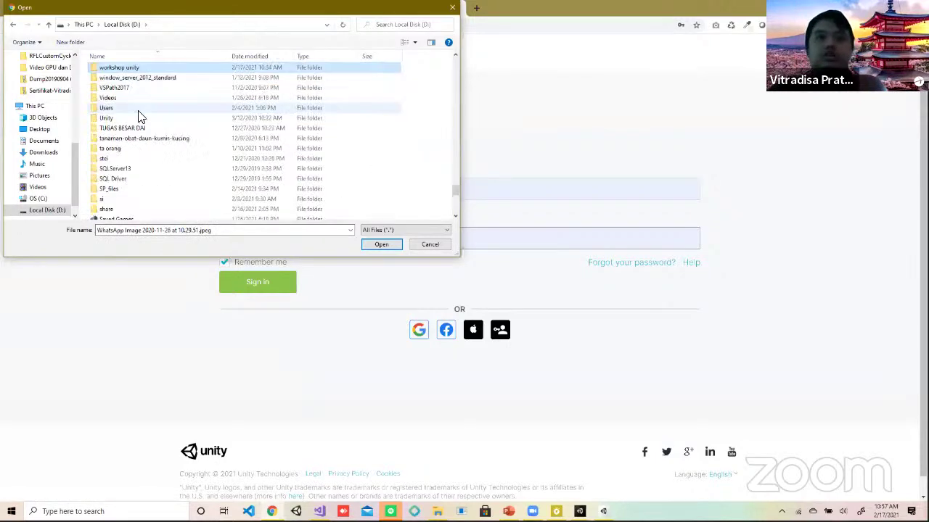
{"action": "double_click", "coordinate": [156, 70]}
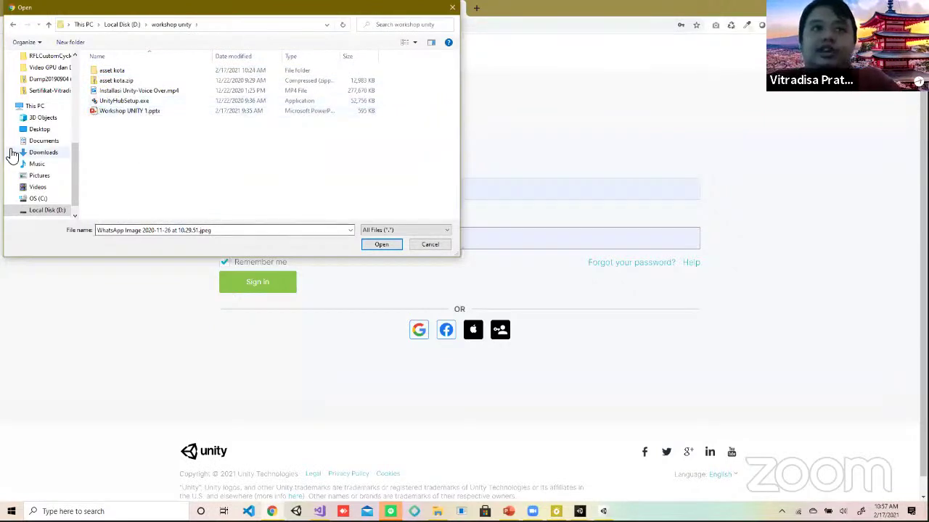
{"action": "left_click", "coordinate": [443, 244]}
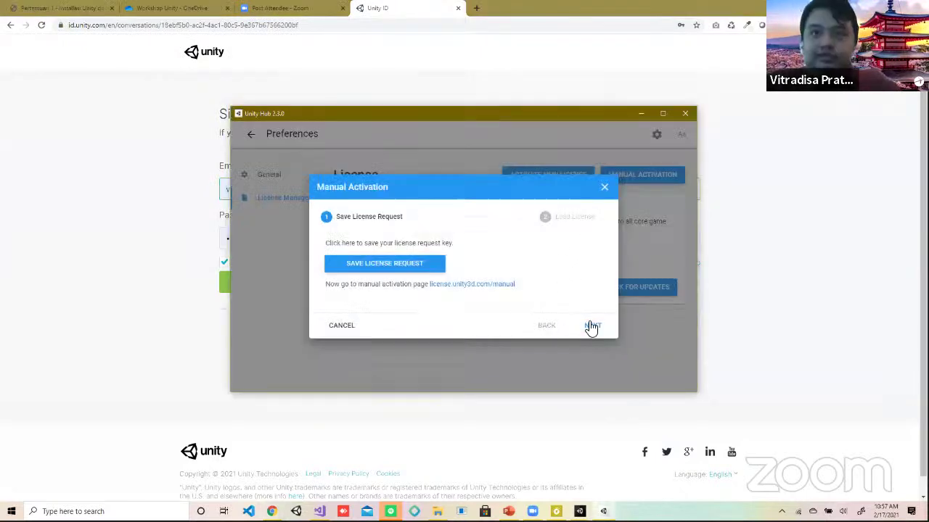
Step: Close Manual Activation without loading a license file and shift the Hub window left
{"action": "left_click", "coordinate": [591, 326]}
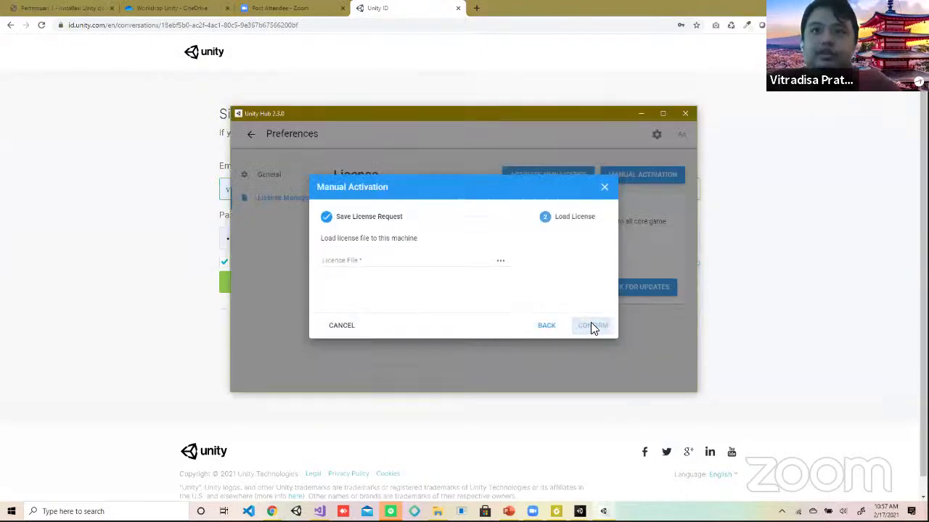
{"action": "left_click", "coordinate": [389, 263]}
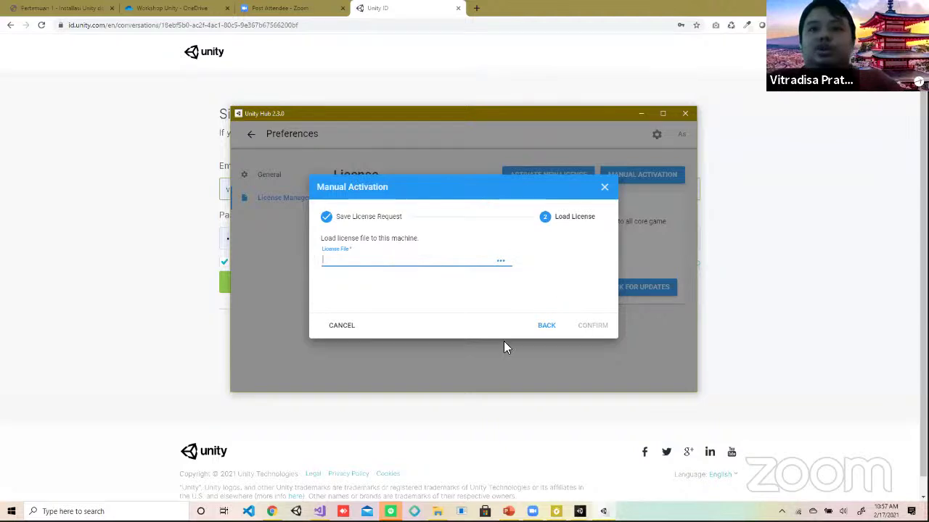
{"action": "left_click", "coordinate": [554, 328]}
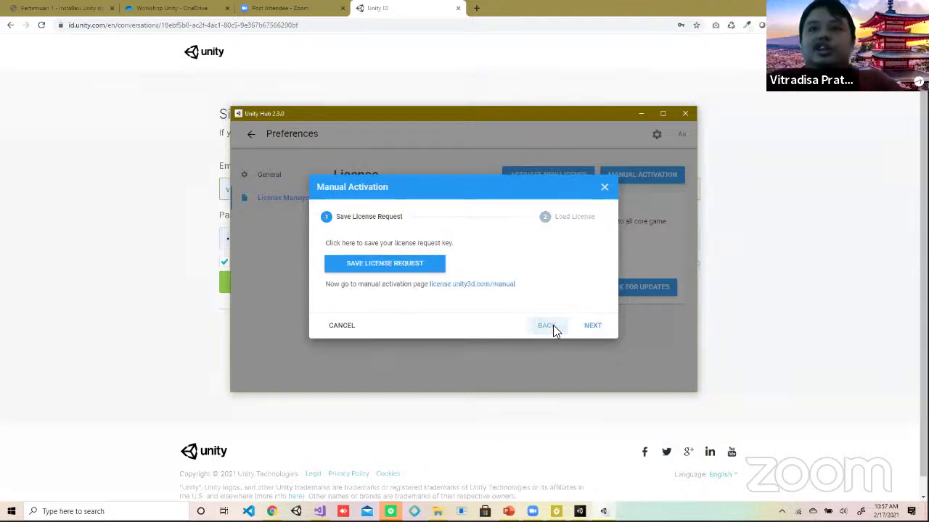
{"action": "left_click", "coordinate": [604, 187]}
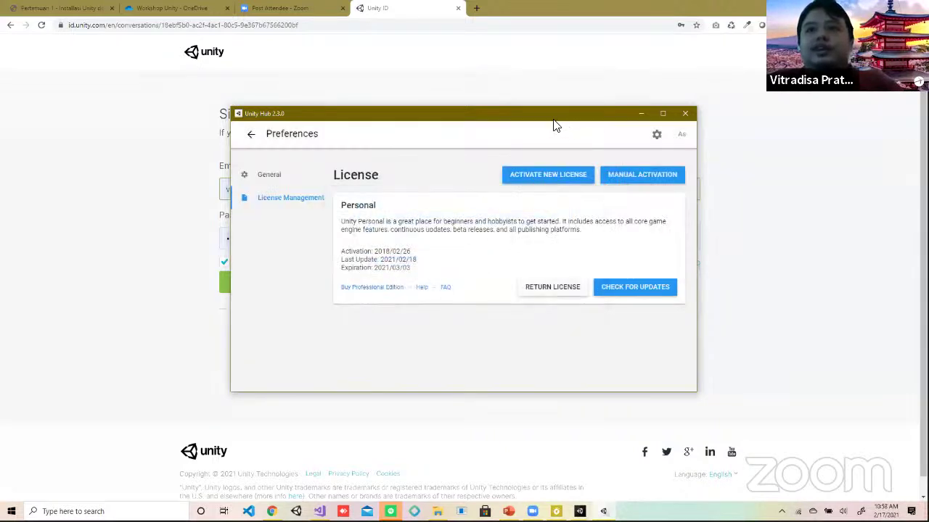
{"action": "left_click_drag", "start_coordinate": [553, 119], "coordinate": [427, 115]}
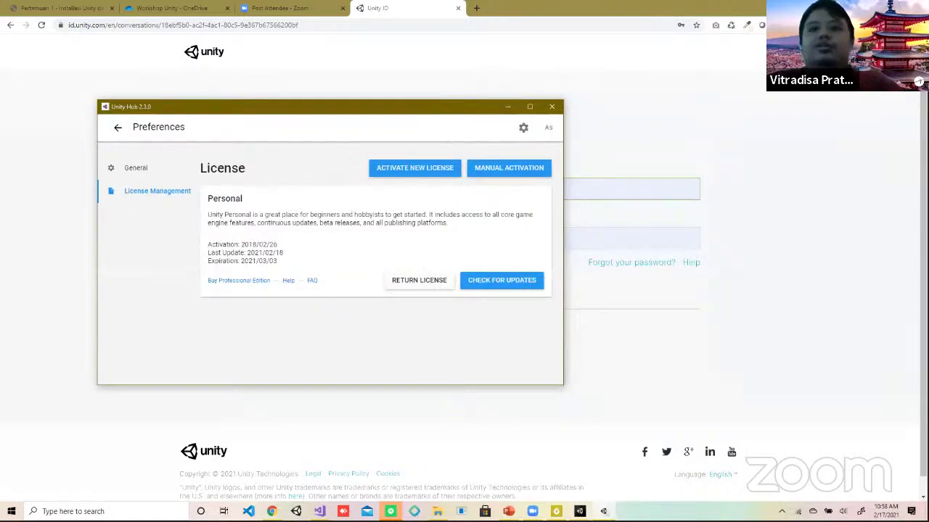
{"action": "left_click", "coordinate": [579, 511]}
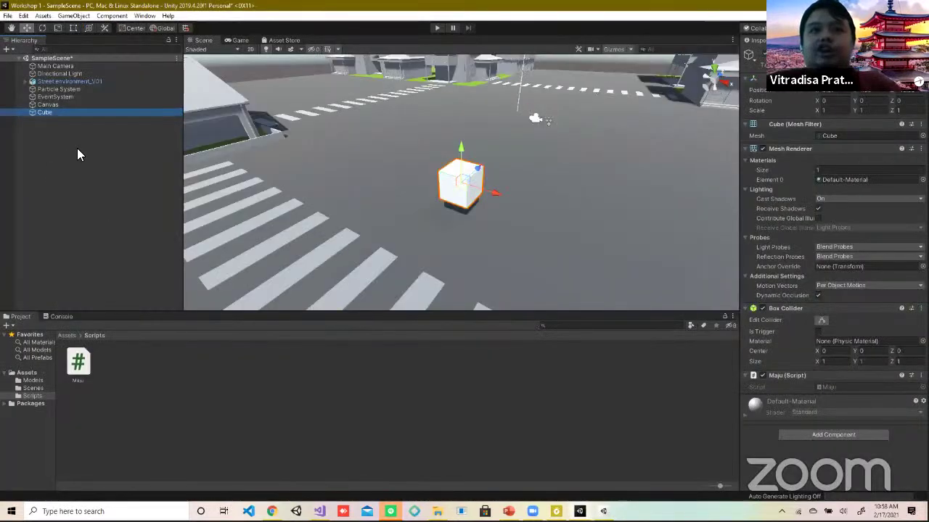
Step: Open and dismiss the Hierarchy context menu, then select the Cube in the Scene view
{"action": "right_click", "coordinate": [78, 148]}
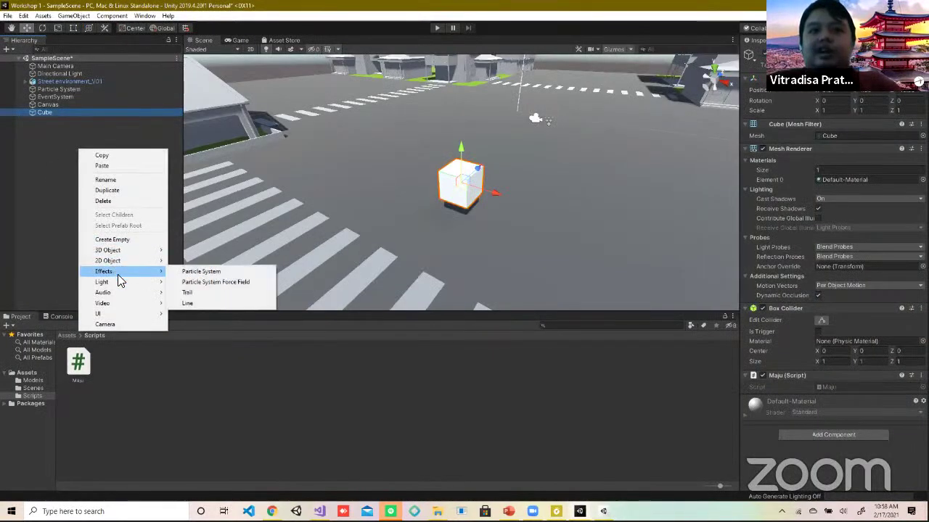
{"action": "left_click", "coordinate": [42, 182]}
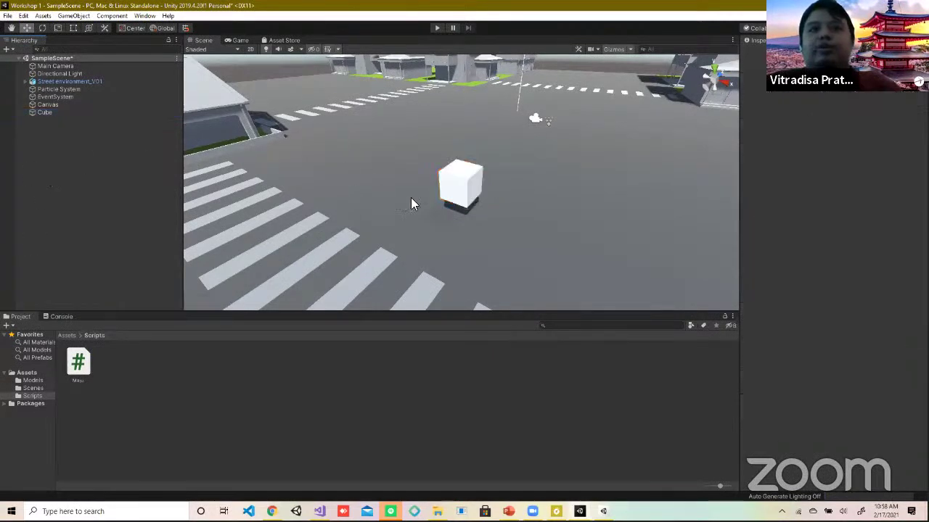
{"action": "left_click", "coordinate": [446, 187]}
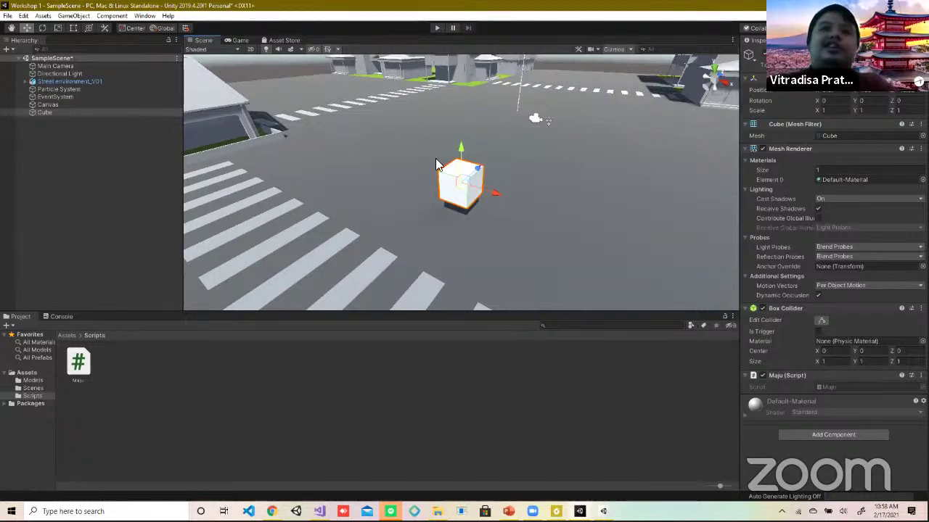
{"action": "scroll", "coordinate": [436, 157], "scroll_direction": "down", "scroll_amount": 6}
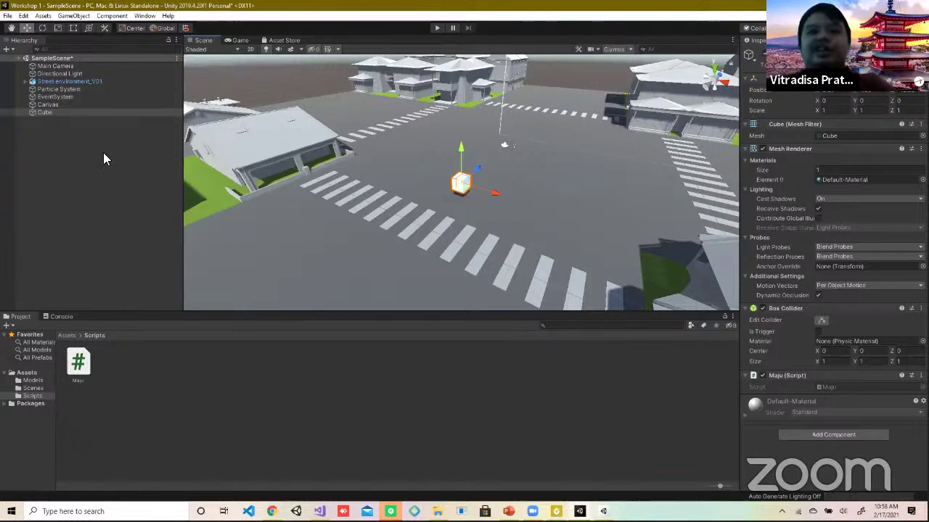
Step: Look through the Hierarchy's 3D Object options without adding anything, then orbit around the cube
{"action": "right_click", "coordinate": [64, 147]}
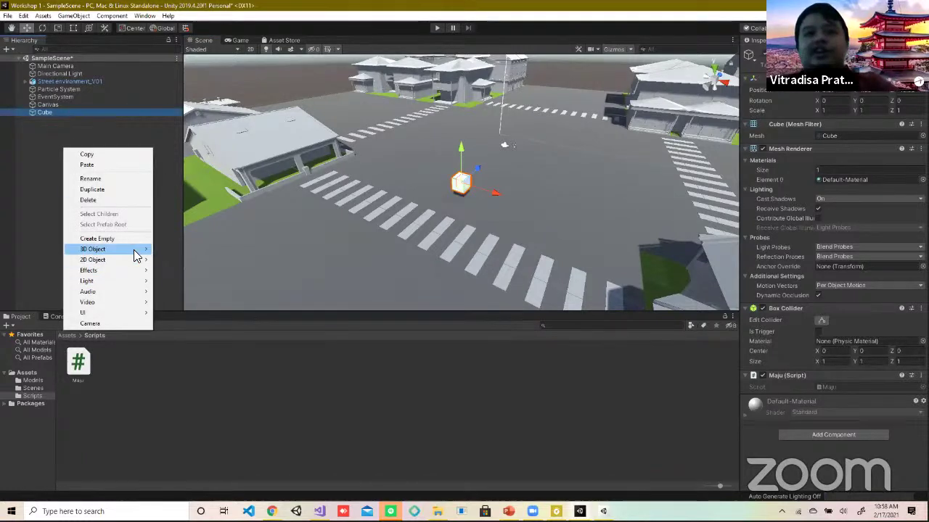
{"action": "mouse_move", "coordinate": [137, 250]}
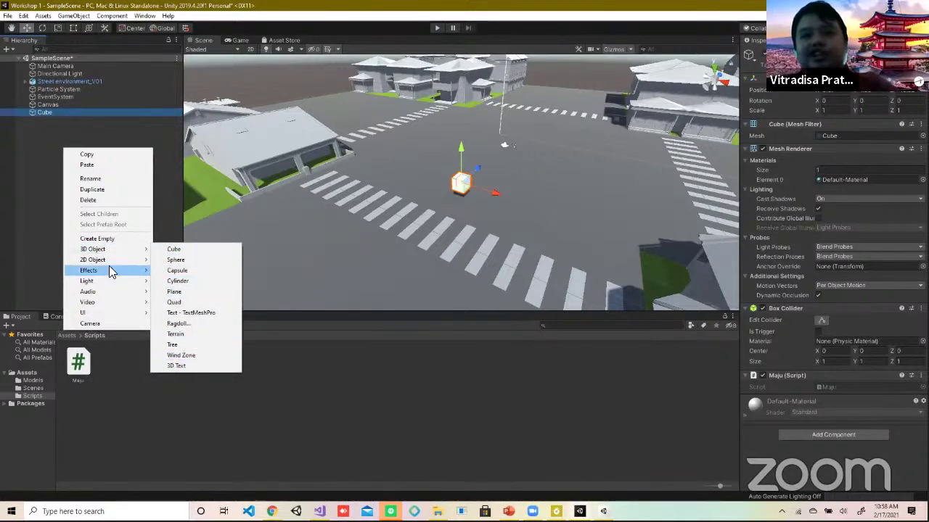
{"action": "mouse_move", "coordinate": [111, 269]}
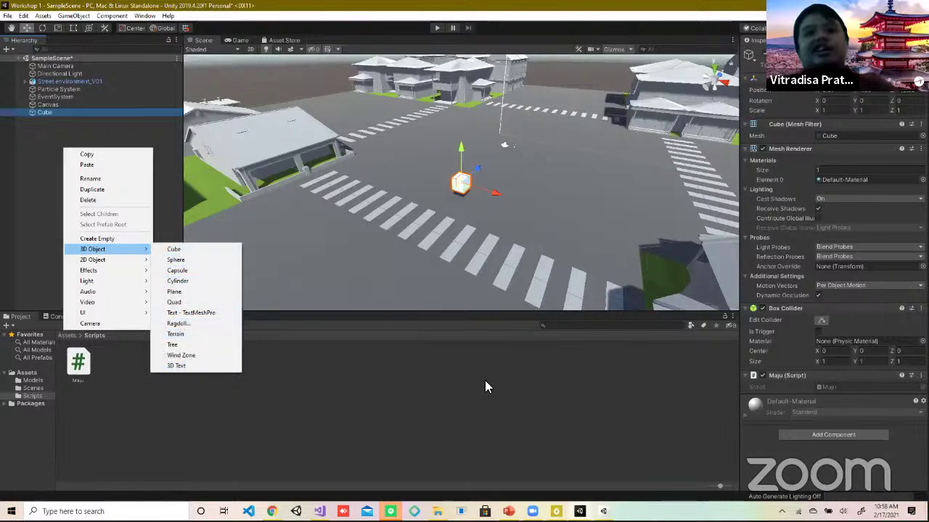
{"action": "left_click", "coordinate": [282, 235]}
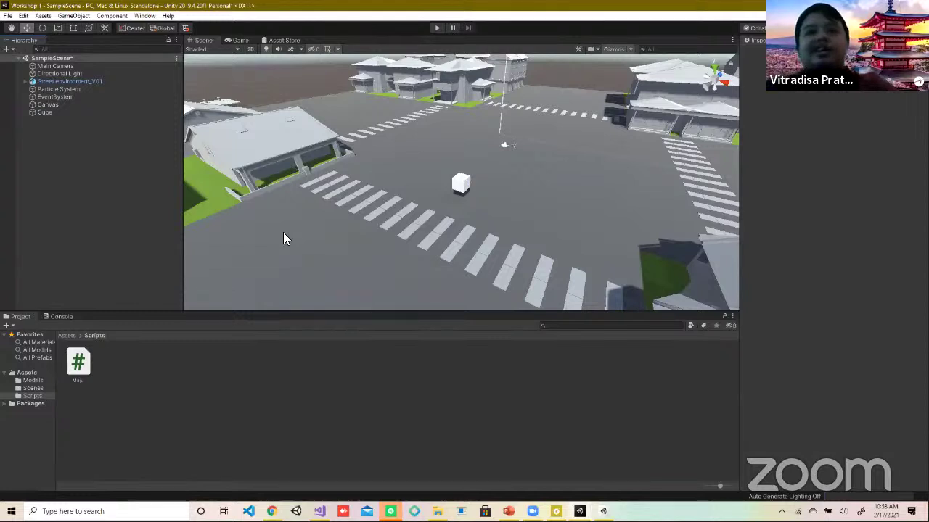
{"action": "left_click_drag", "start_coordinate": [283, 228], "coordinate": [284, 201], "text": "alt"}
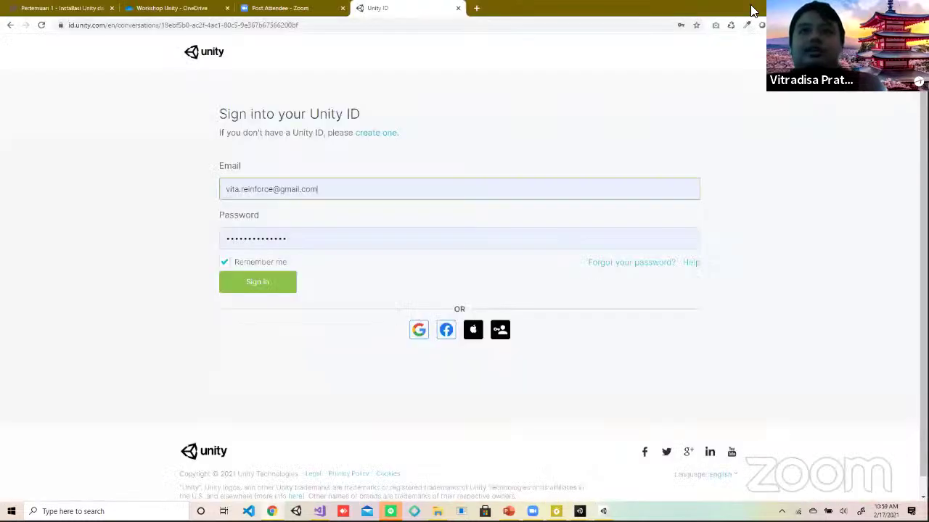
Step: Maximize Chrome and run a Google search for 'cinema 4d'
{"action": "double_click", "coordinate": [753, 10]}
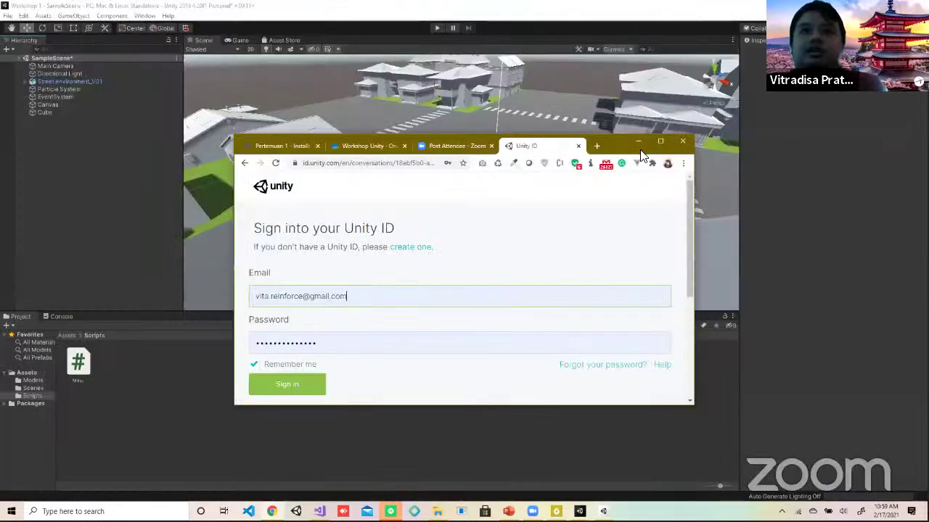
{"action": "left_click", "coordinate": [388, 164]}
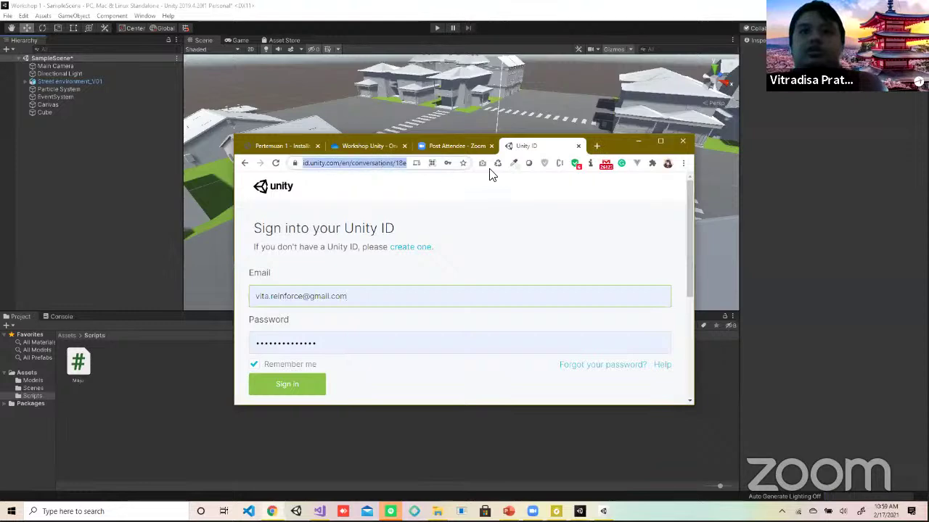
{"action": "type", "text": "cinema 4d"}
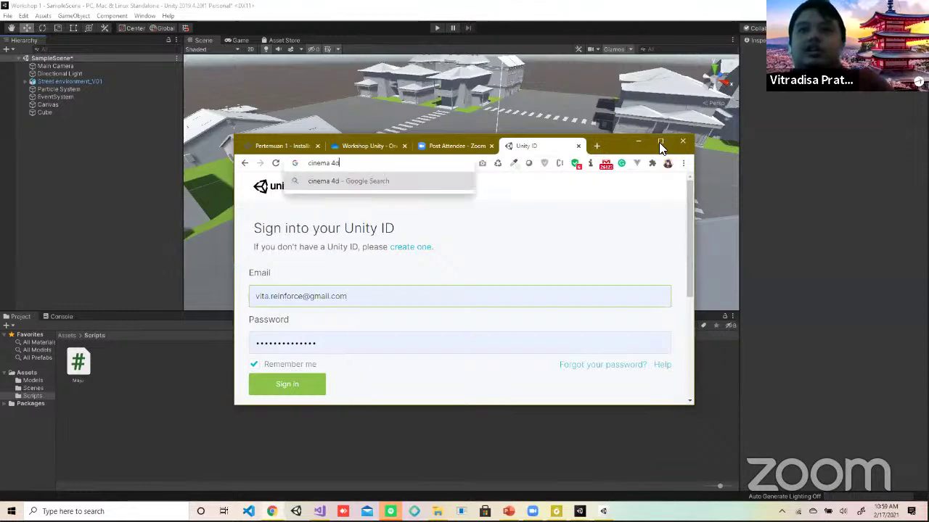
{"action": "left_click", "coordinate": [659, 142]}
{"action": "key", "text": "Return"}
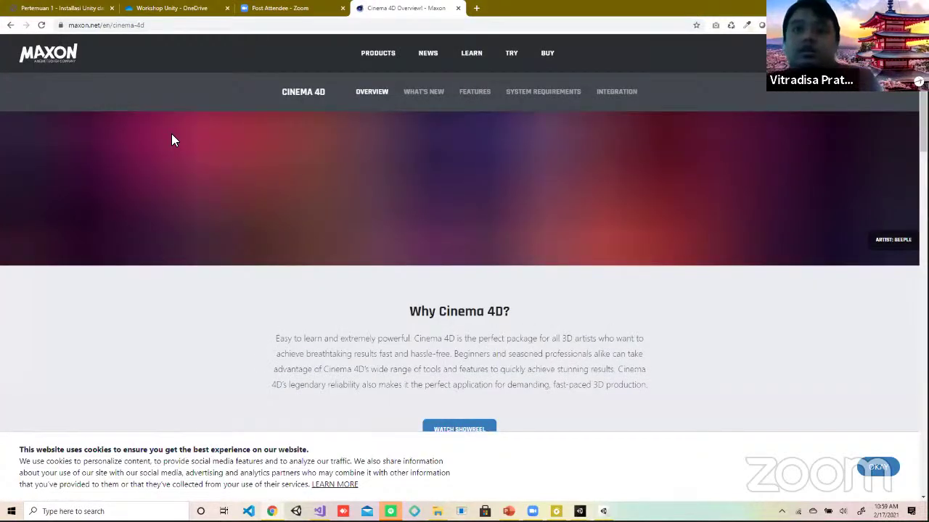
Step: Scroll through the Cinema 4D overview and open the R23 What's New page
{"action": "scroll", "coordinate": [554, 370], "scroll_direction": "down", "scroll_amount": 7}
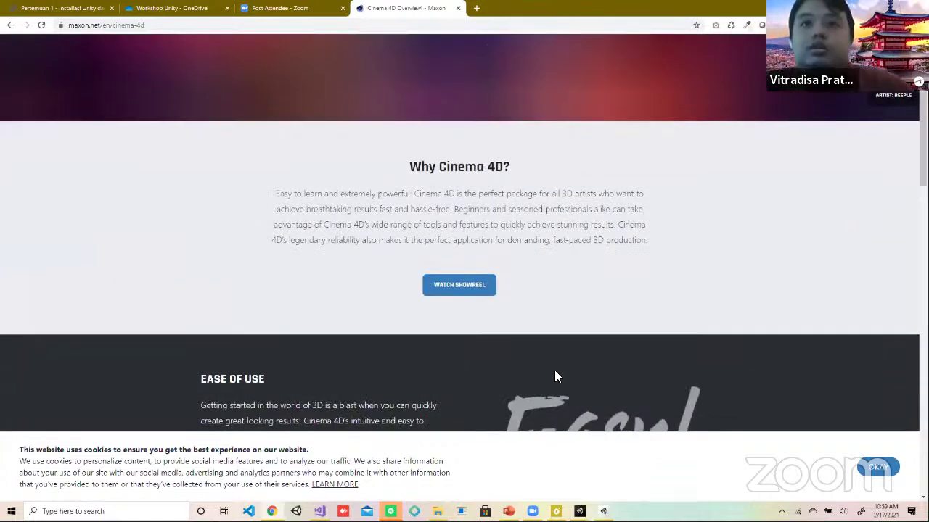
{"action": "scroll", "coordinate": [556, 373], "scroll_direction": "down", "scroll_amount": 5}
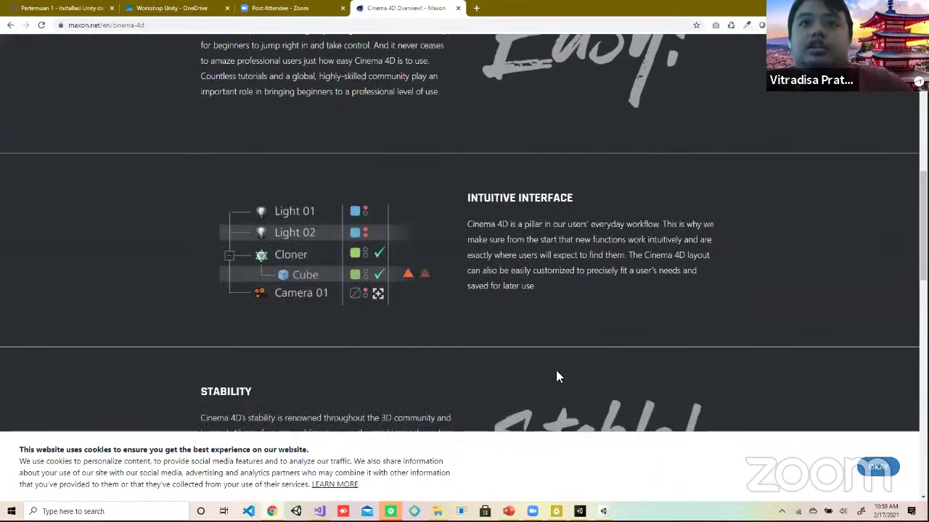
{"action": "scroll", "coordinate": [556, 372], "scroll_direction": "down", "scroll_amount": 10}
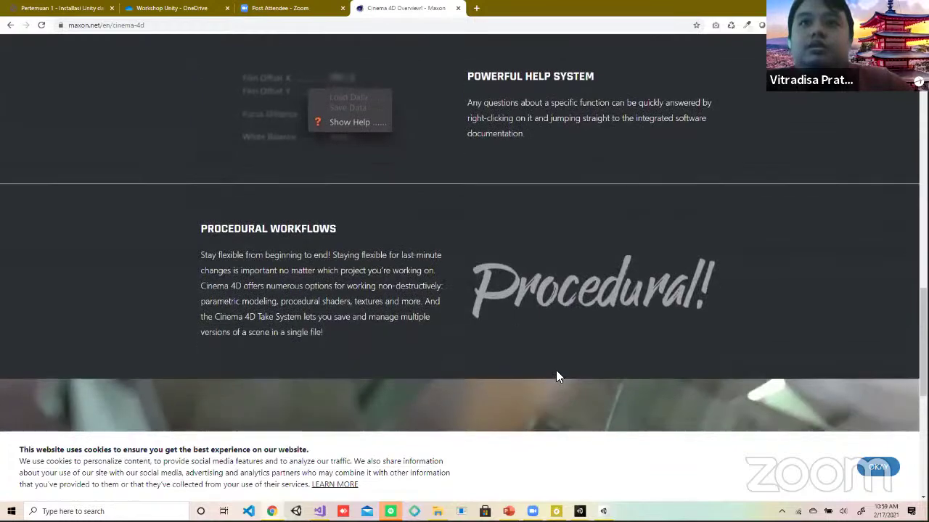
{"action": "scroll", "coordinate": [555, 373], "scroll_direction": "up", "scroll_amount": 20}
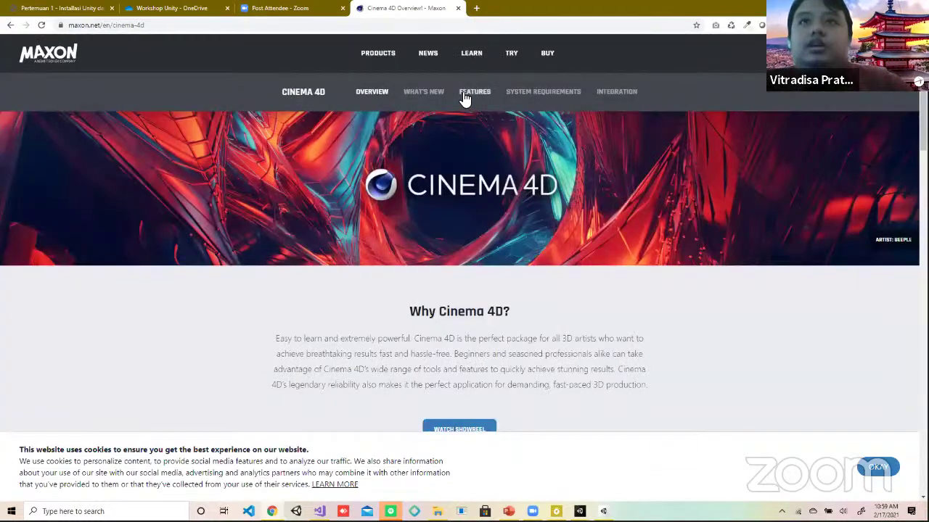
{"action": "left_click", "coordinate": [426, 96]}
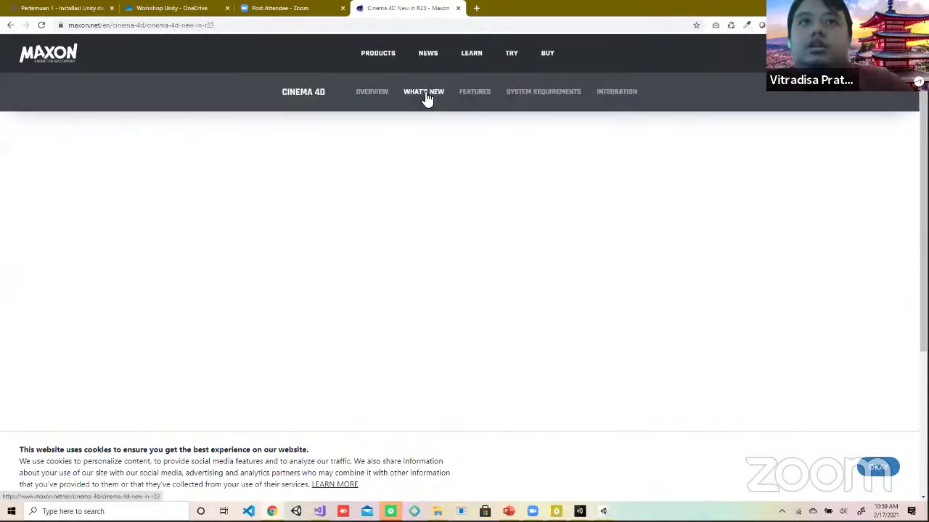
Step: Start playing the R23 'Putting the Future in Motion' overview video
{"action": "scroll", "coordinate": [537, 216], "scroll_direction": "down", "scroll_amount": 3}
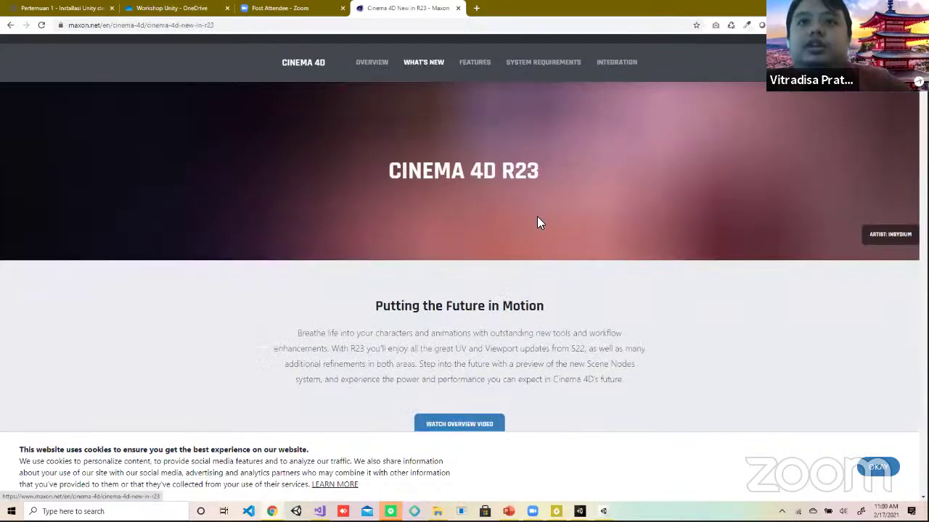
{"action": "scroll", "coordinate": [540, 210], "scroll_direction": "up", "scroll_amount": 3}
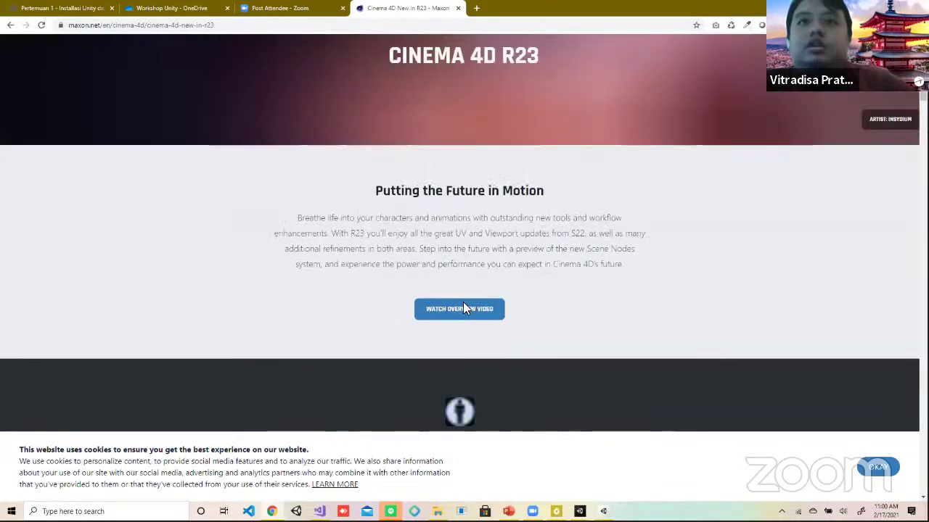
{"action": "left_click", "coordinate": [467, 311]}
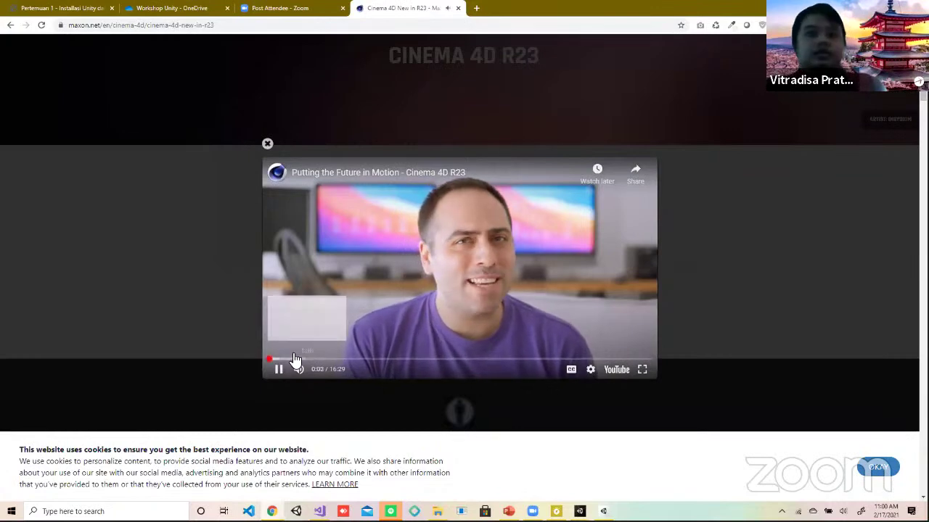
Step: Skip the R23 video ahead through 0:59, 3:07, 7:12, 9:15 and 10:50 to about 11:24
{"action": "left_click", "coordinate": [294, 359]}
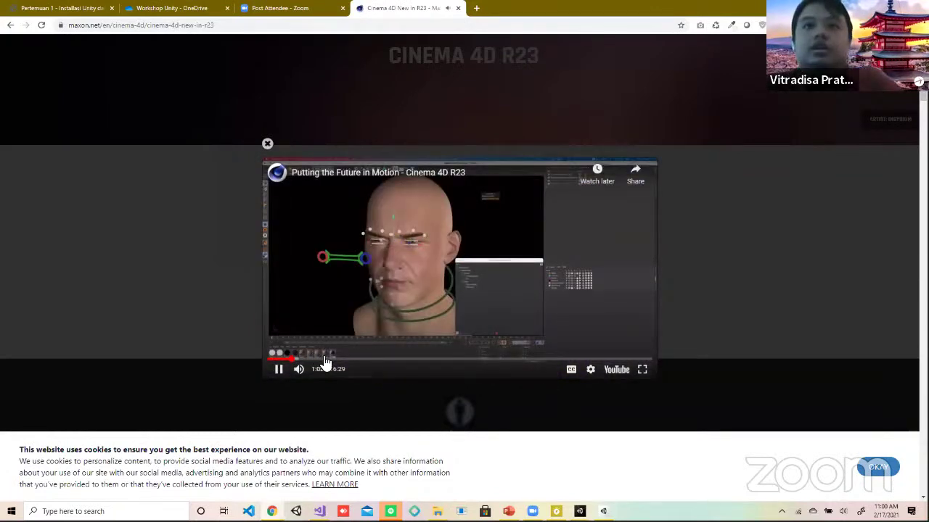
{"action": "left_click_drag", "start_coordinate": [325, 361], "coordinate": [348, 367]}
{"action": "left_click", "coordinate": [434, 359]}
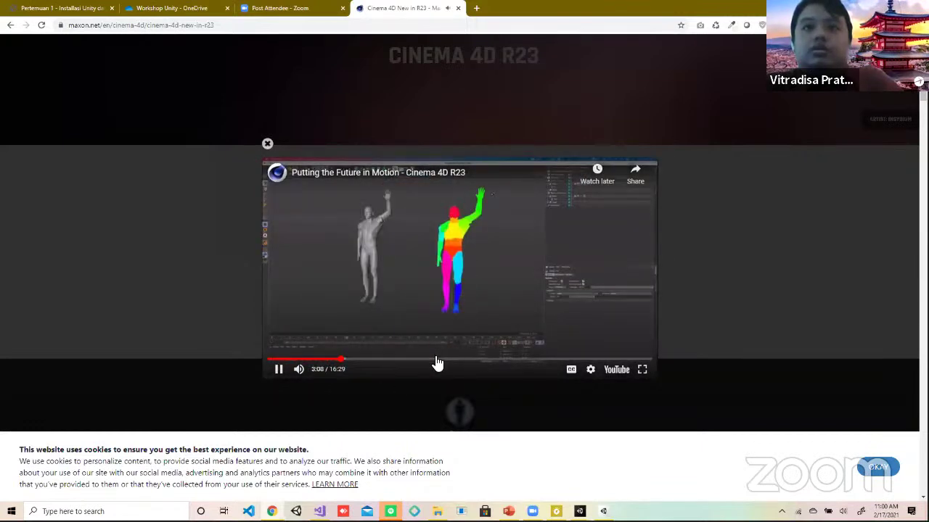
{"action": "left_click", "coordinate": [483, 360]}
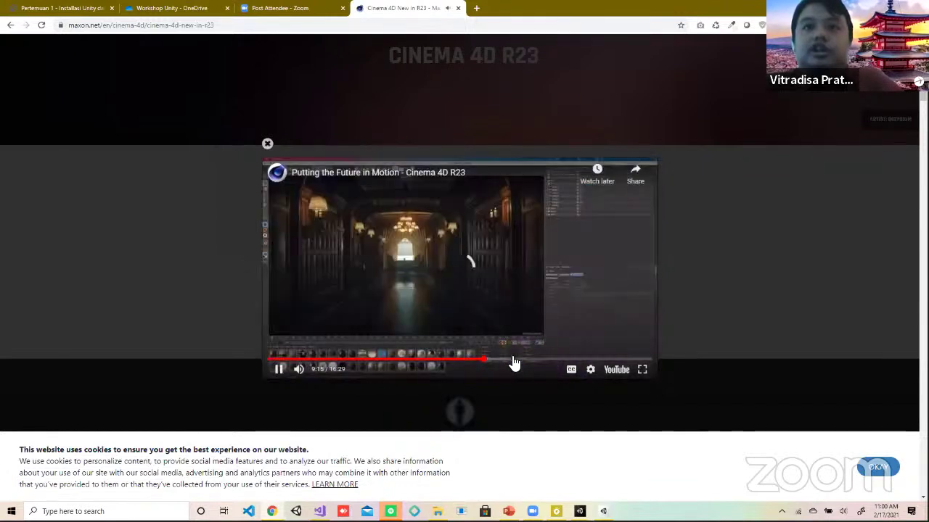
{"action": "left_click", "coordinate": [522, 361]}
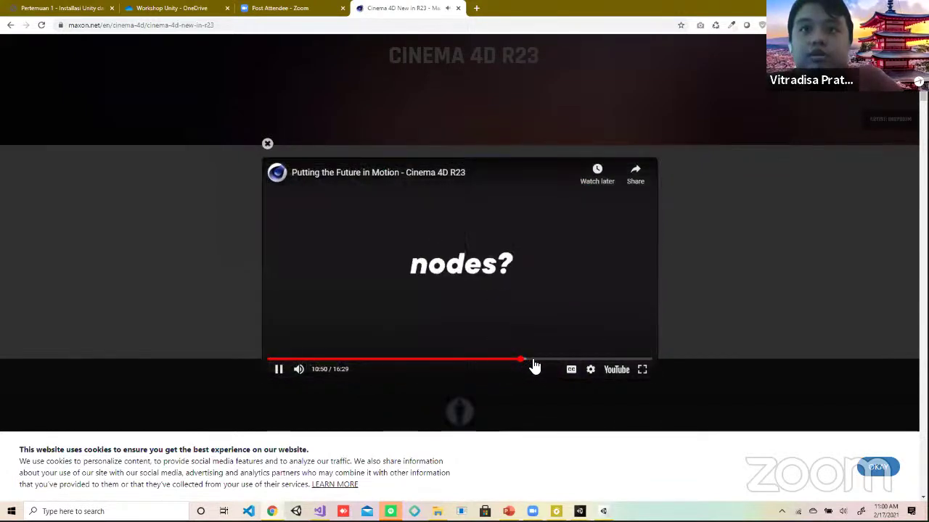
{"action": "left_click", "coordinate": [535, 360]}
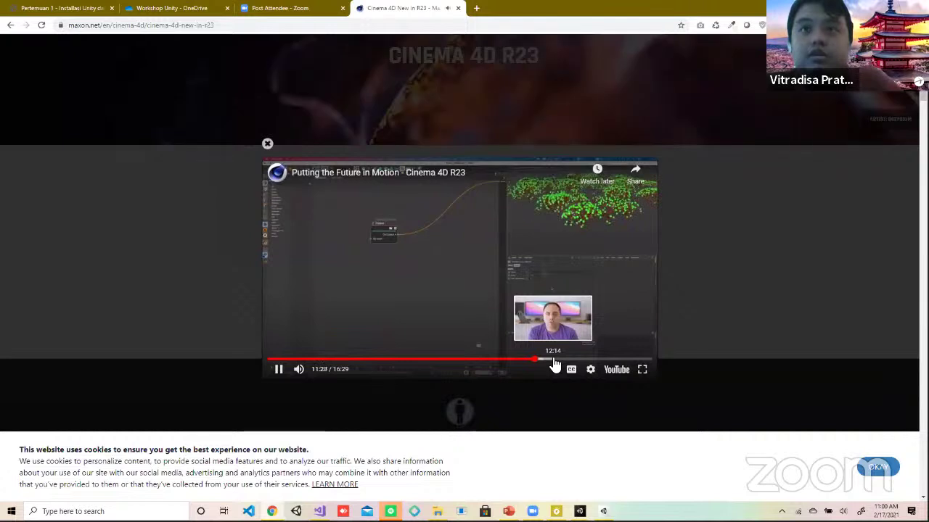
Step: Pause the video at 11:30 and return to the Cinema 4D Overview page
{"action": "left_click", "coordinate": [283, 373]}
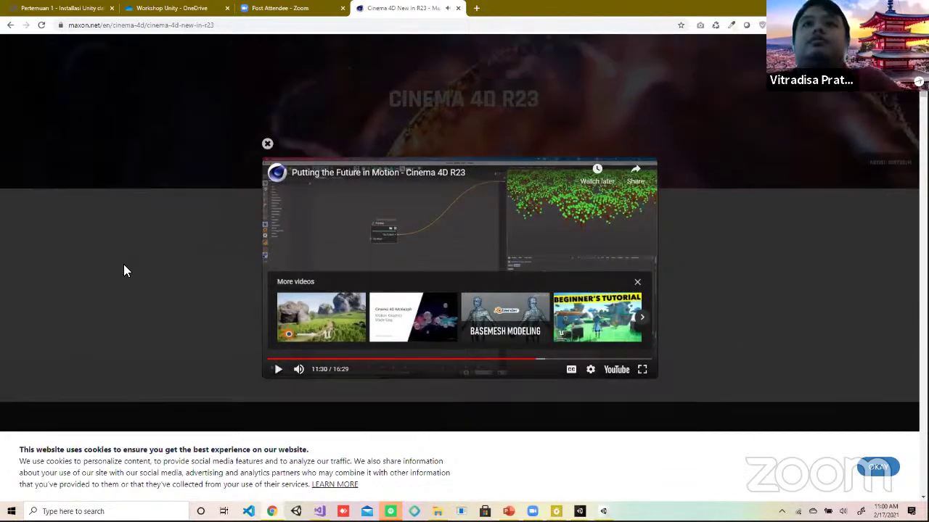
{"action": "scroll", "coordinate": [124, 269], "scroll_direction": "up", "scroll_amount": 2}
{"action": "left_click", "coordinate": [382, 93]}
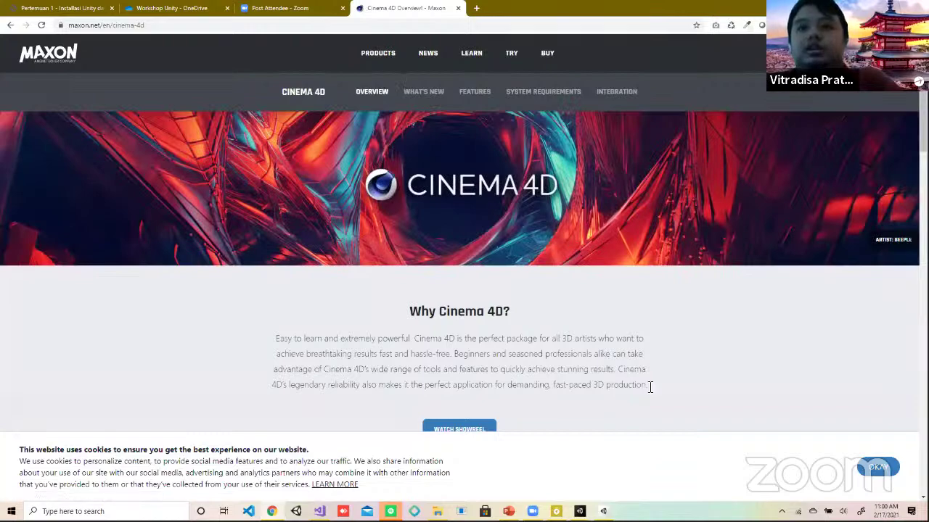
Step: Scroll the Cinema 4D overview down to the footer, then return to the Workshop 1 Unity project
{"action": "scroll", "coordinate": [615, 347], "scroll_direction": "down", "scroll_amount": 3}
{"action": "scroll", "coordinate": [619, 352], "scroll_direction": "down", "scroll_amount": 9}
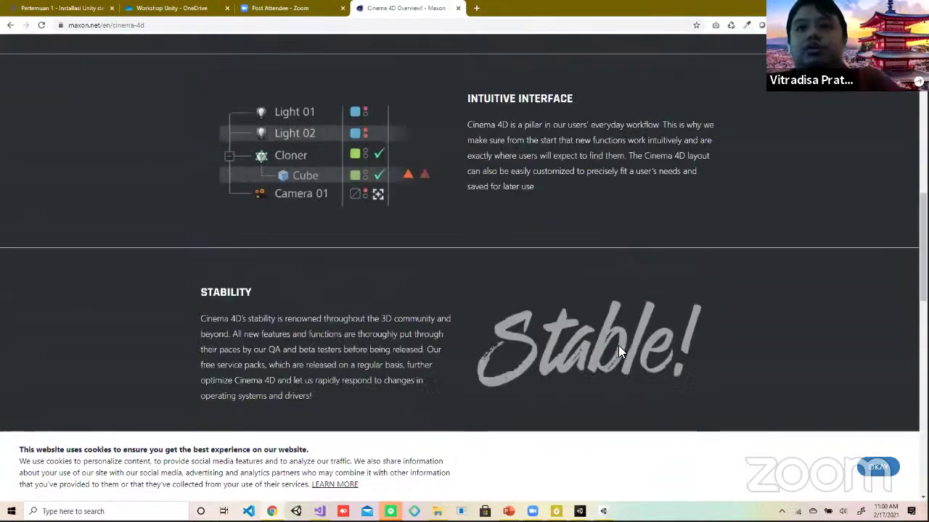
{"action": "scroll", "coordinate": [630, 367], "scroll_direction": "down", "scroll_amount": 10}
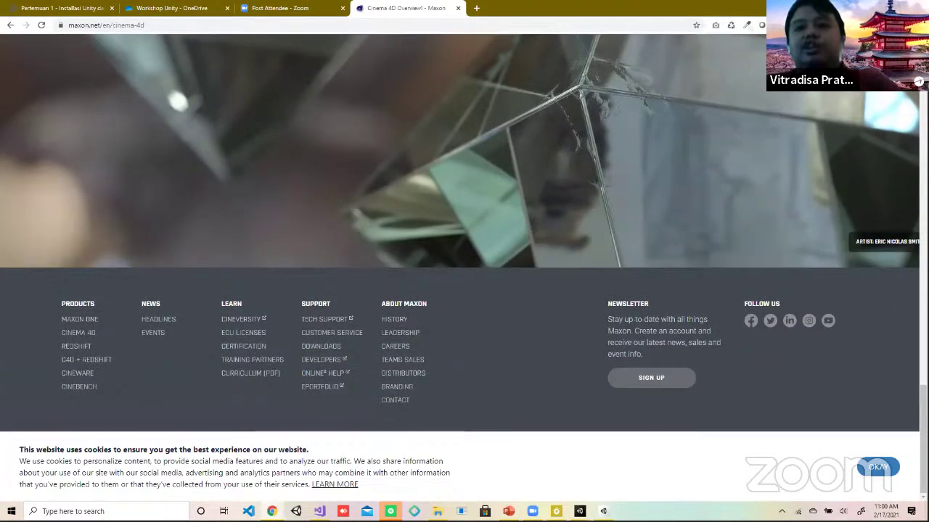
{"action": "mouse_move", "coordinate": [579, 512]}
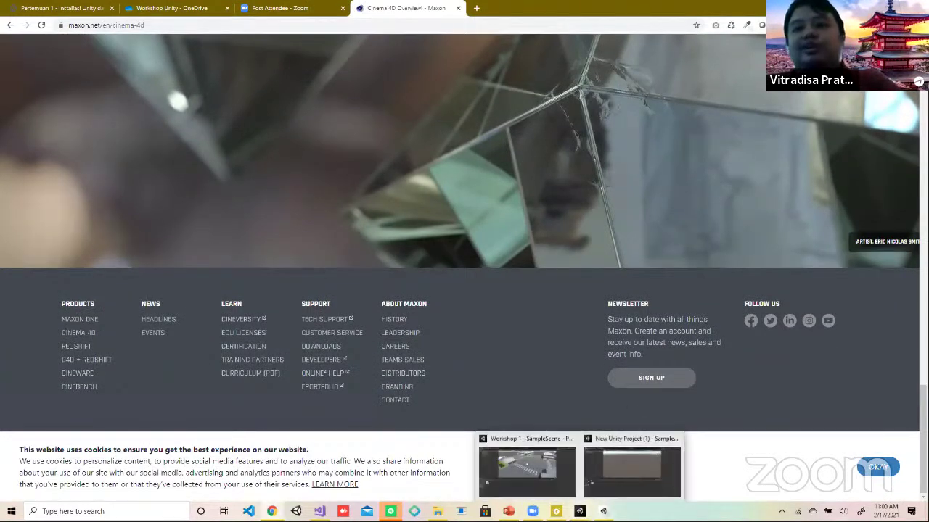
{"action": "left_click", "coordinate": [553, 469]}
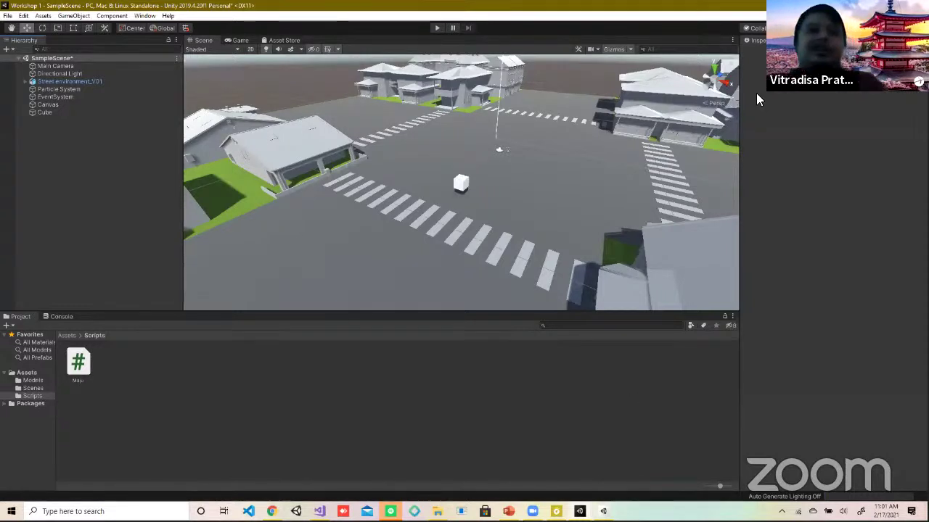
Step: Open Build Settings and review the UWP, Android, tvOS, PS4, iOS and Xbox One platforms
{"action": "left_click", "coordinate": [7, 15]}
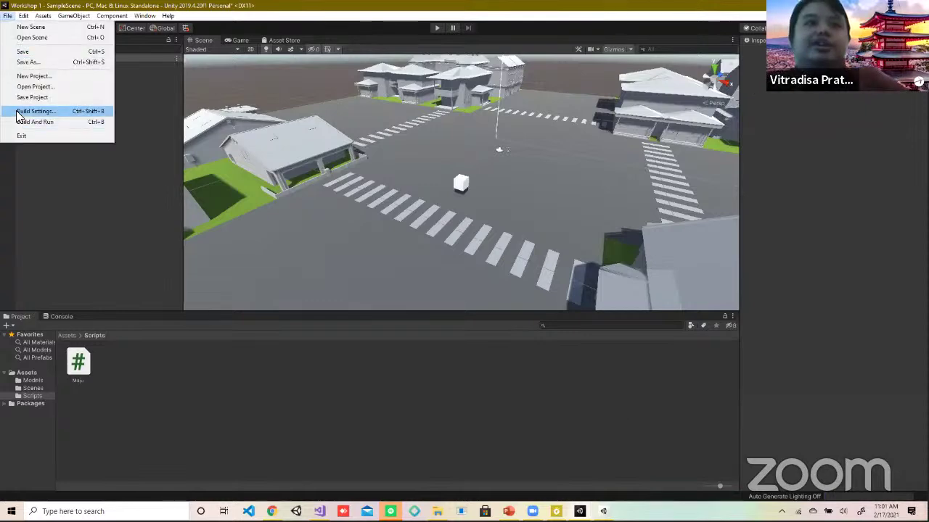
{"action": "left_click", "coordinate": [19, 110]}
{"action": "left_click_drag", "start_coordinate": [99, 16], "coordinate": [99, 23]}
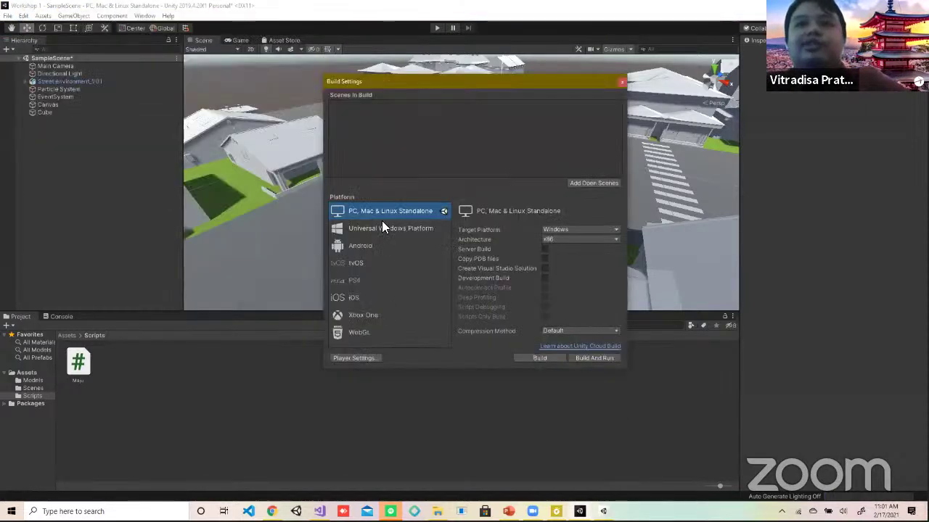
{"action": "left_click", "coordinate": [384, 228]}
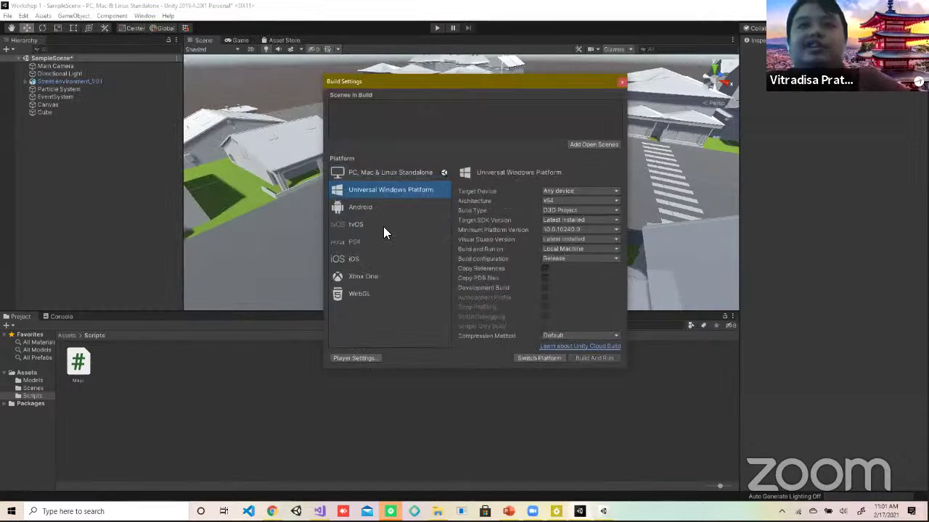
{"action": "left_click", "coordinate": [349, 212]}
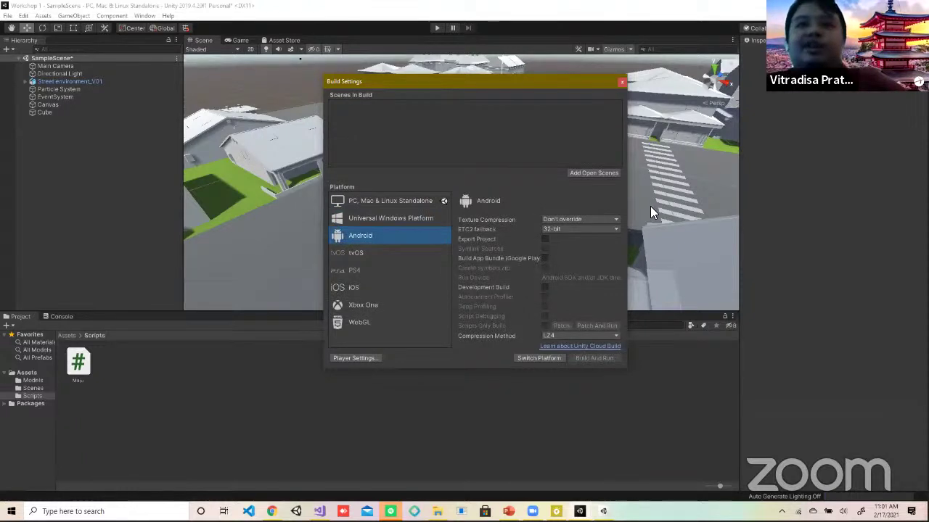
{"action": "left_click", "coordinate": [366, 254]}
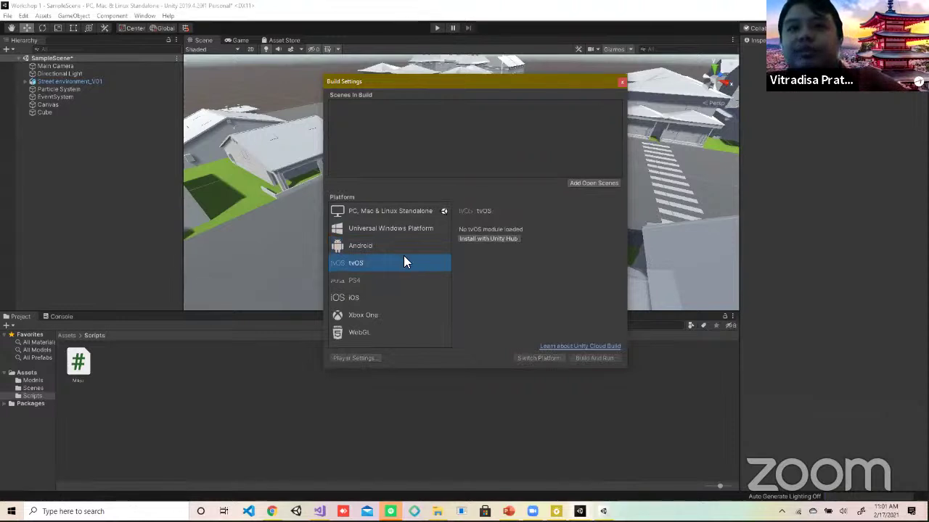
{"action": "left_click", "coordinate": [356, 281]}
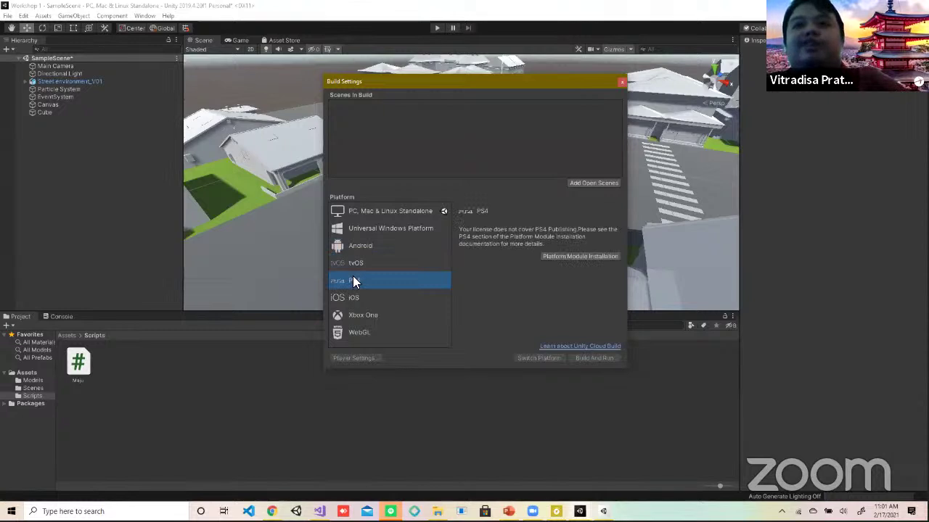
{"action": "left_click", "coordinate": [376, 304]}
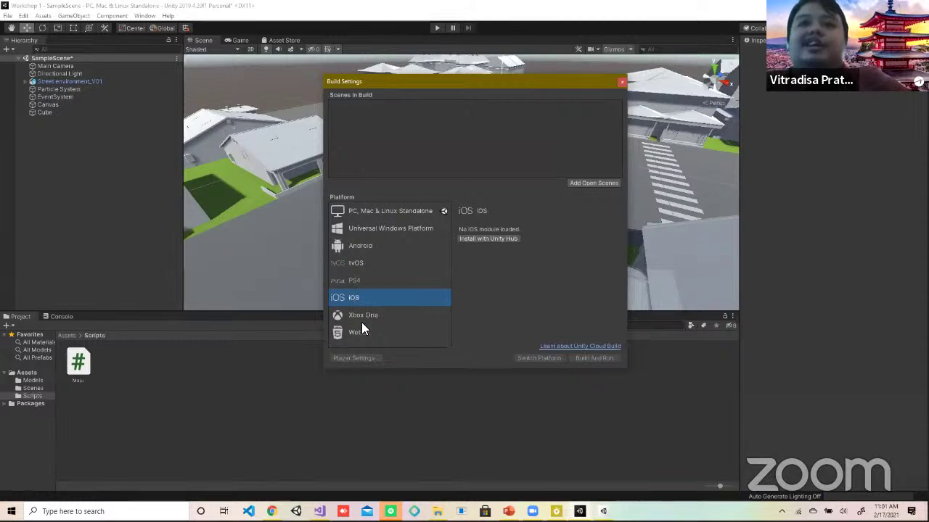
{"action": "left_click", "coordinate": [362, 323]}
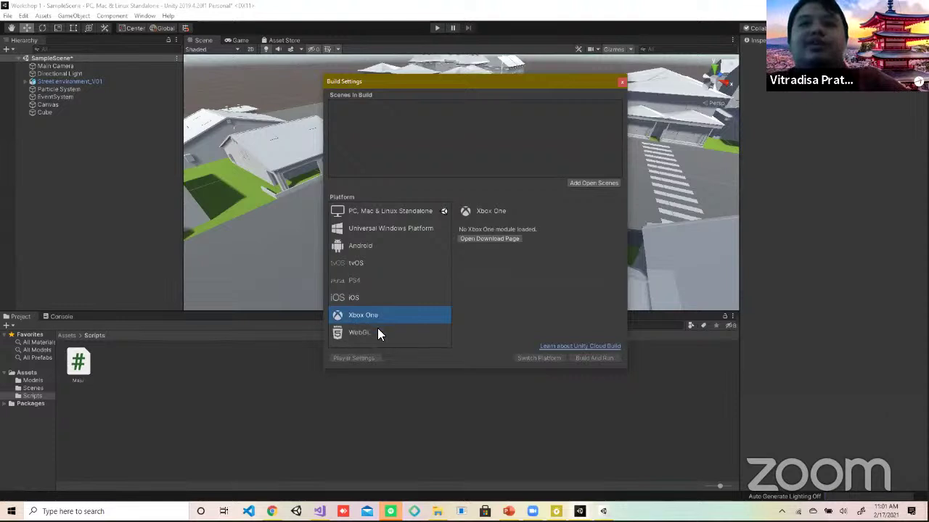
Step: Check WebGL and other platforms, then reselect PC, Mac & Linux Standalone and close Build Settings
{"action": "left_click", "coordinate": [380, 332]}
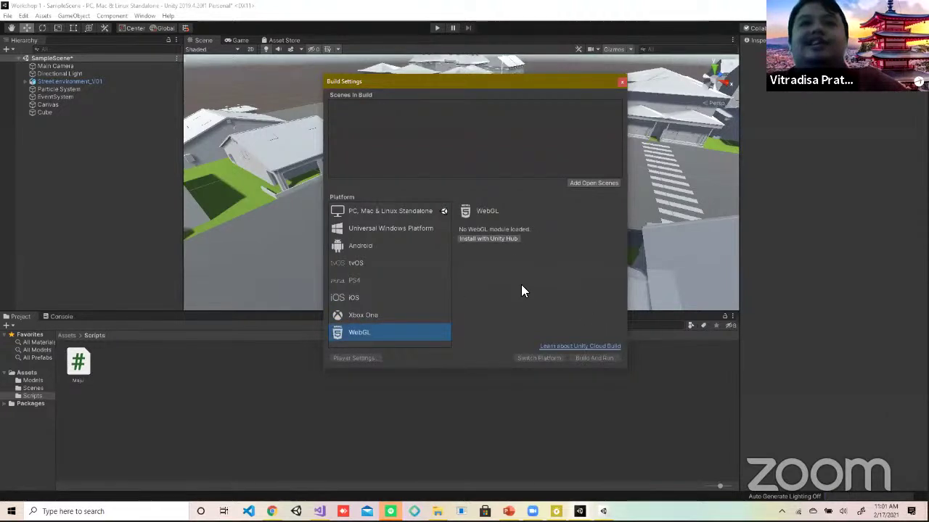
{"action": "left_click", "coordinate": [374, 315]}
{"action": "left_click", "coordinate": [365, 298]}
{"action": "left_click", "coordinate": [364, 260]}
{"action": "left_click", "coordinate": [364, 244]}
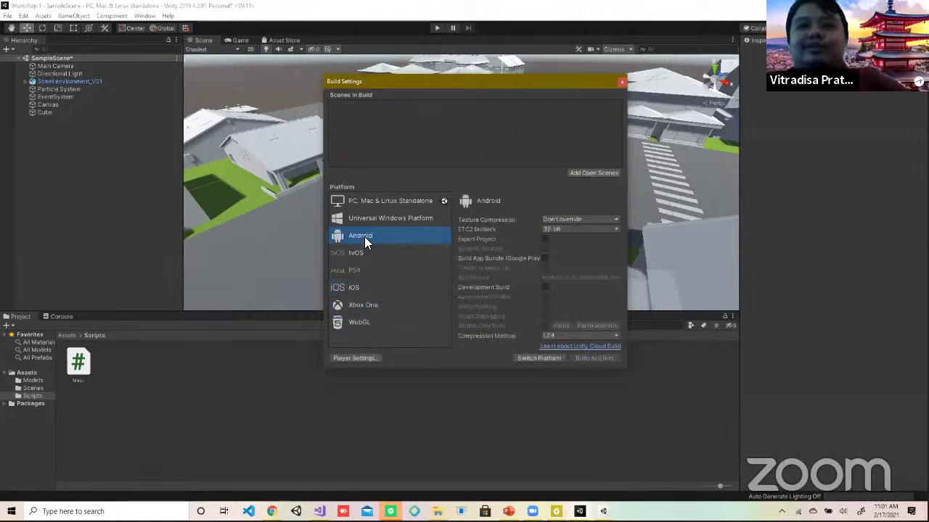
{"action": "left_click", "coordinate": [367, 228]}
{"action": "left_click", "coordinate": [372, 173]}
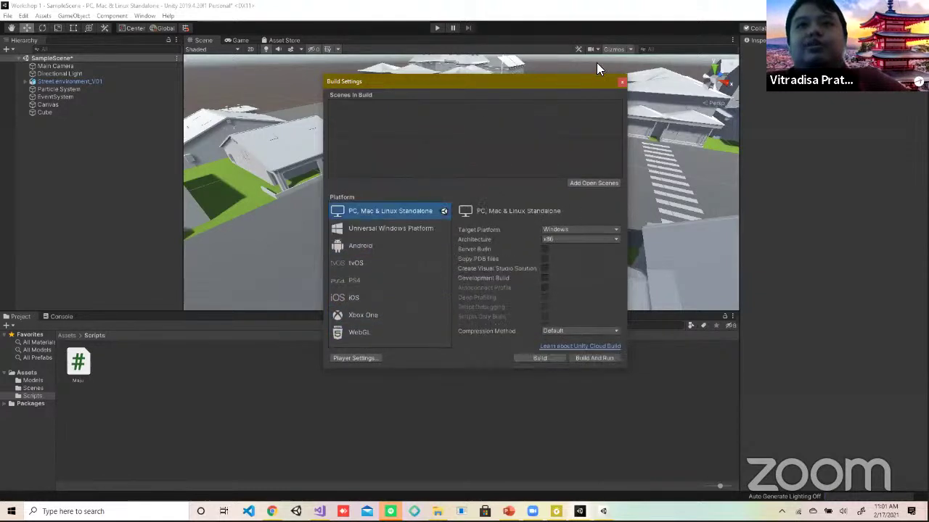
{"action": "left_click", "coordinate": [622, 79]}
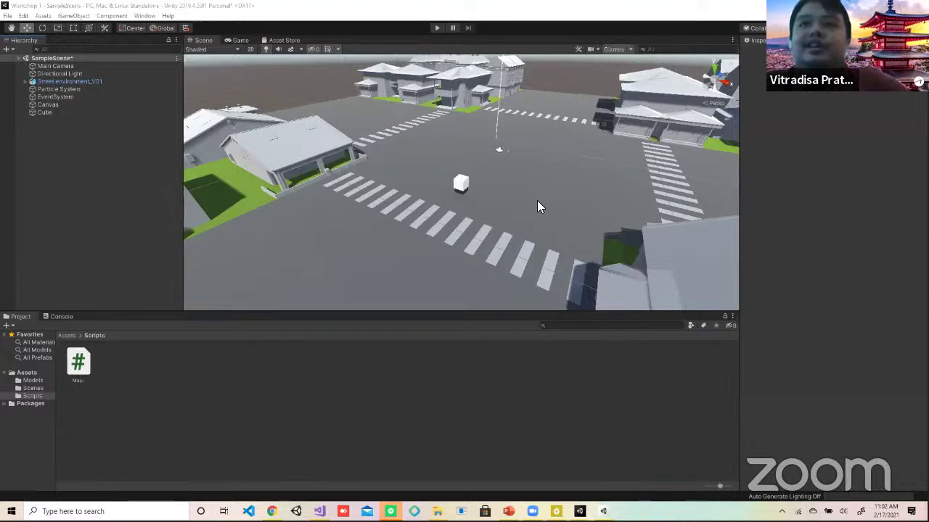
Step: Select the Cube to show its components and Maju script, then switch to Visual Studio
{"action": "left_click", "coordinate": [41, 112]}
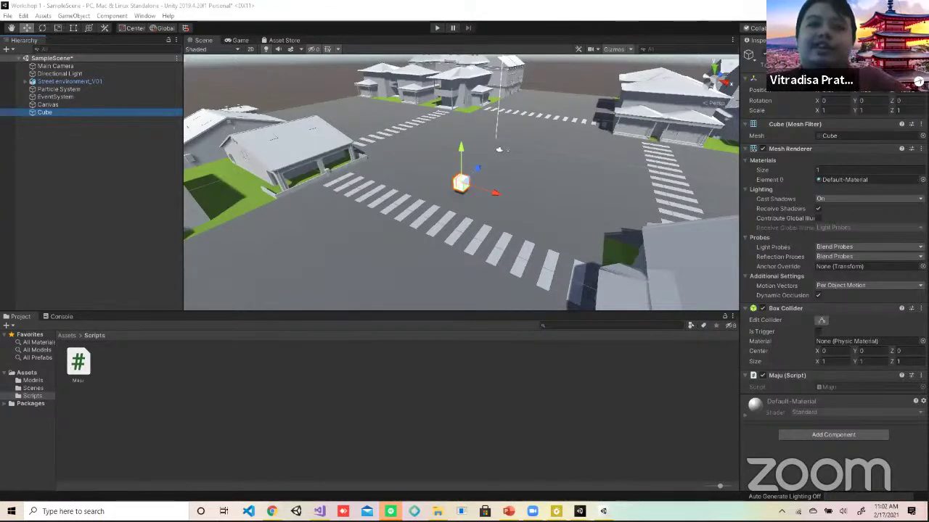
{"action": "key", "text": "alt+Tab"}
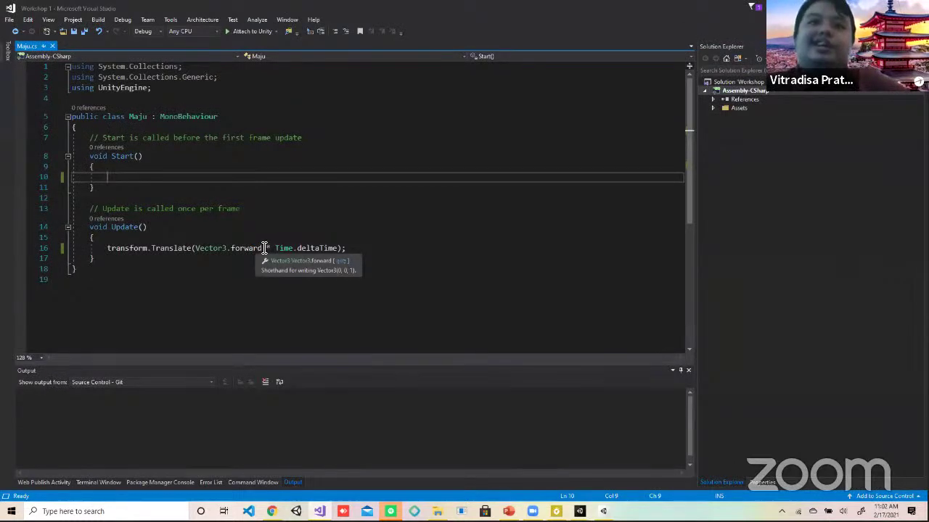
Step: In Maju.cs line 16, replace Vector3.forward with new Vector3(0, 0, 1) and save
{"action": "left_click_drag", "start_coordinate": [263, 248], "coordinate": [231, 252]}
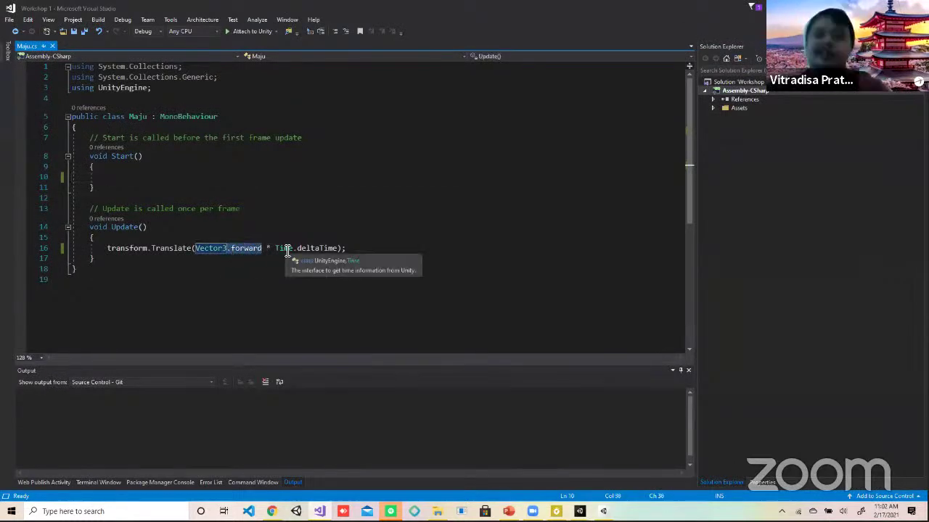
{"action": "type", "text": "("}
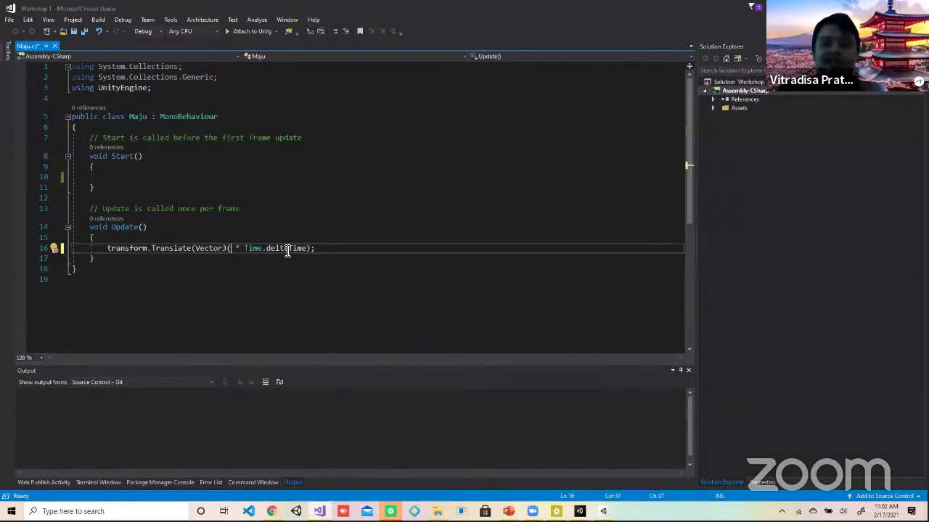
{"action": "type", "text": "0, "}
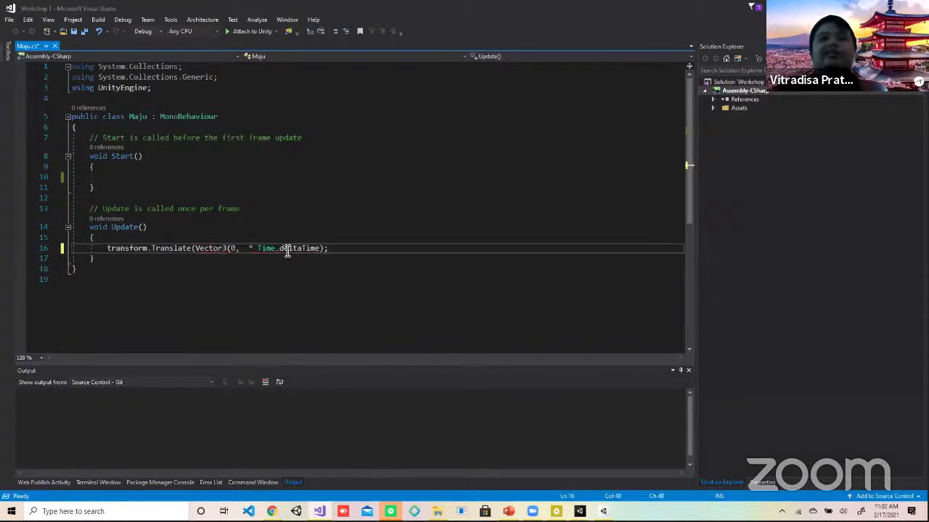
{"action": "type", "text": "0, "}
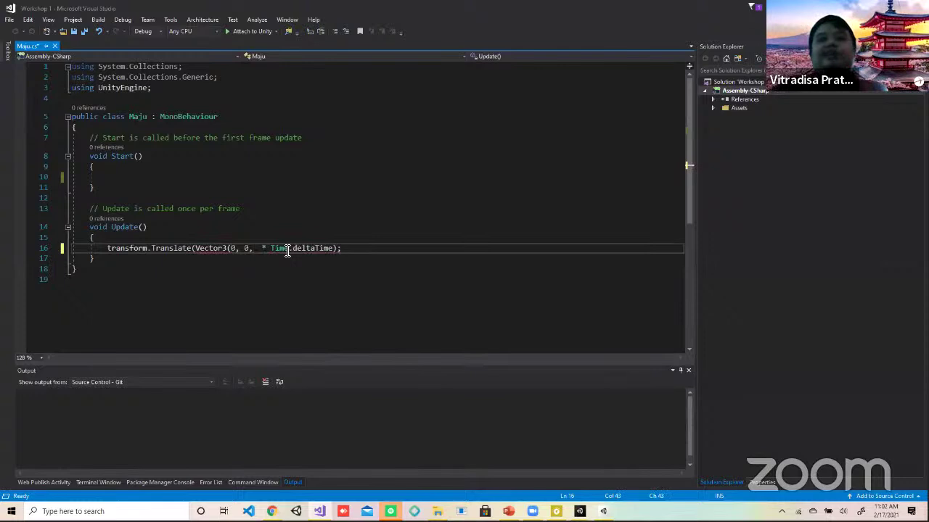
{"action": "type", "text": "1)"}
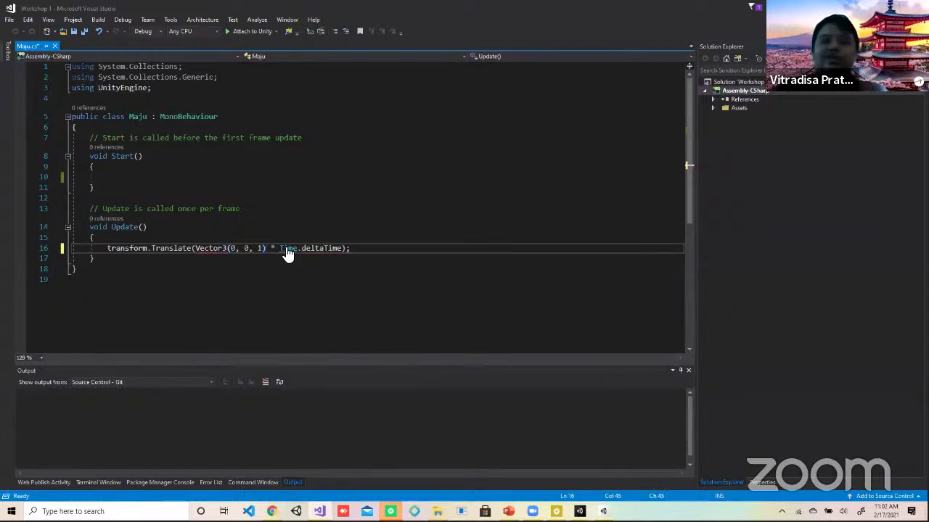
{"action": "key", "text": "ctrl+s"}
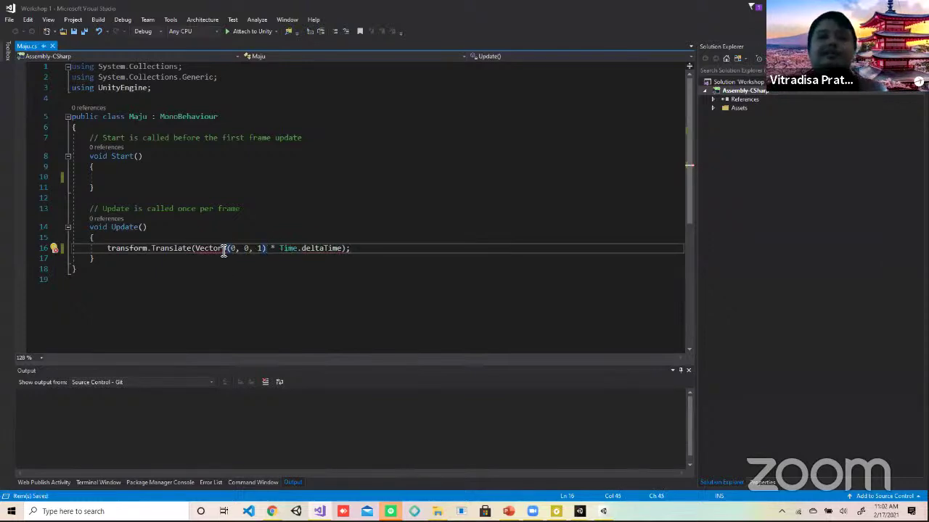
{"action": "left_click", "coordinate": [195, 251]}
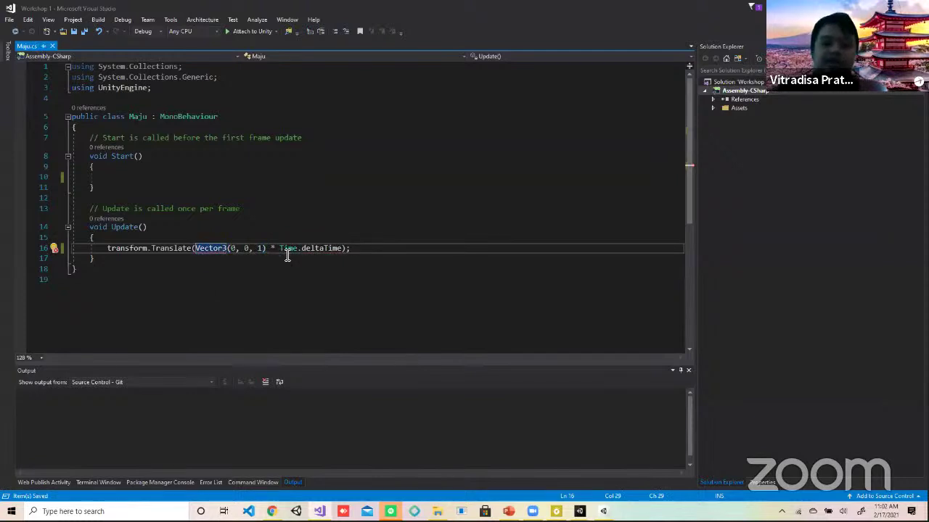
{"action": "type", "text": "new"}
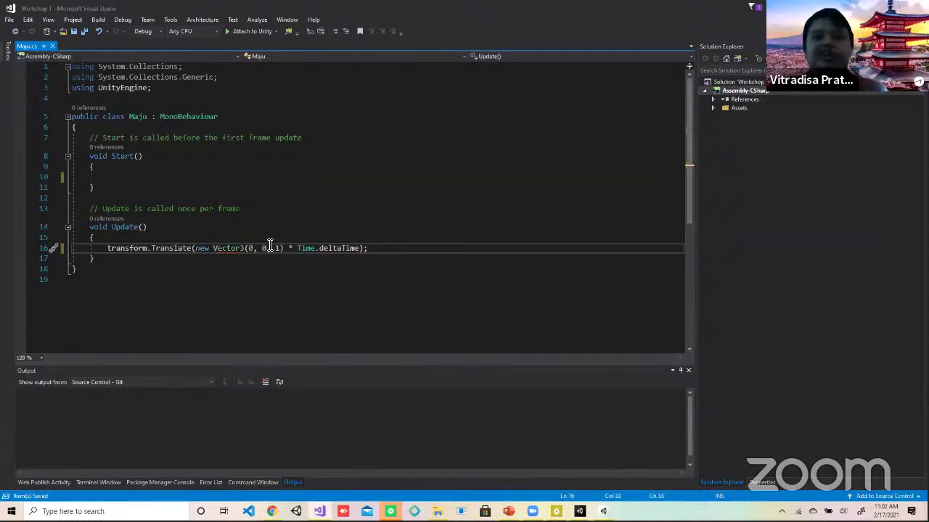
{"action": "left_click", "coordinate": [281, 248]}
{"action": "key", "text": "alt+Tab"}
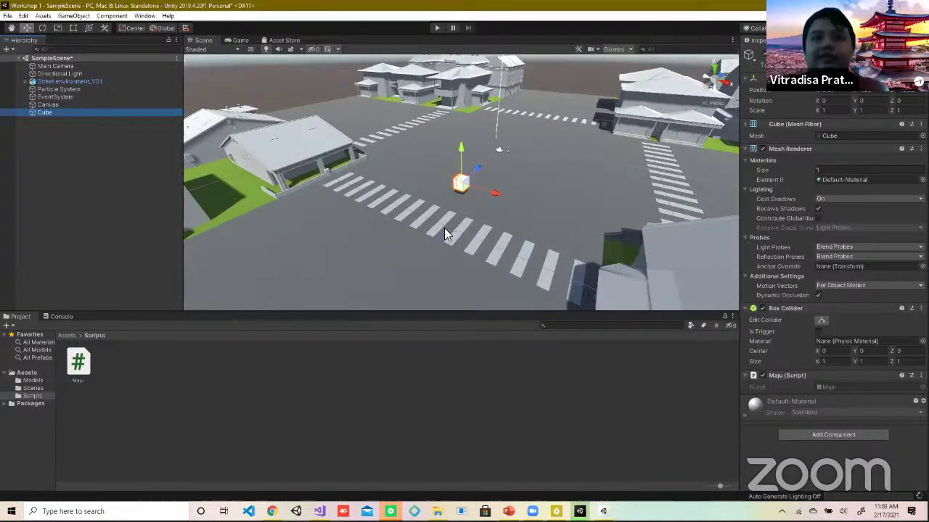
{"action": "left_click", "coordinate": [437, 28]}
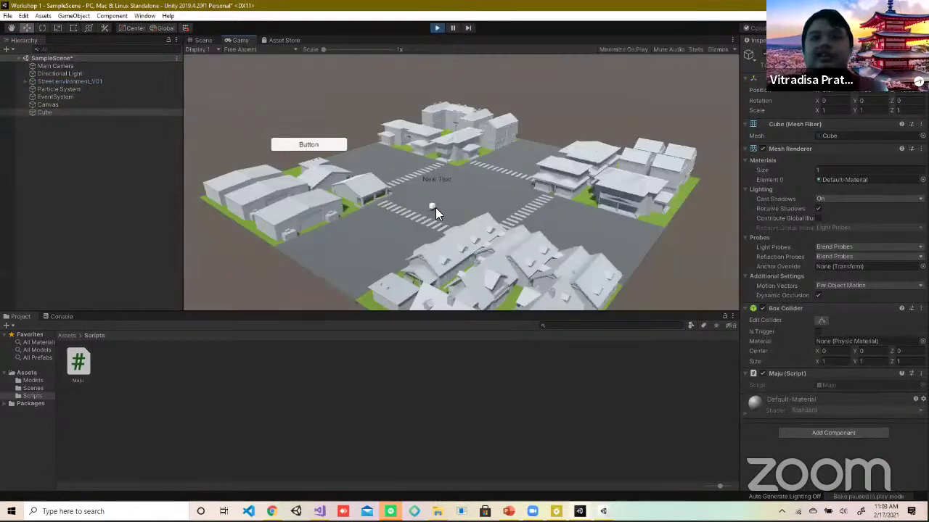
{"action": "left_click", "coordinate": [66, 113]}
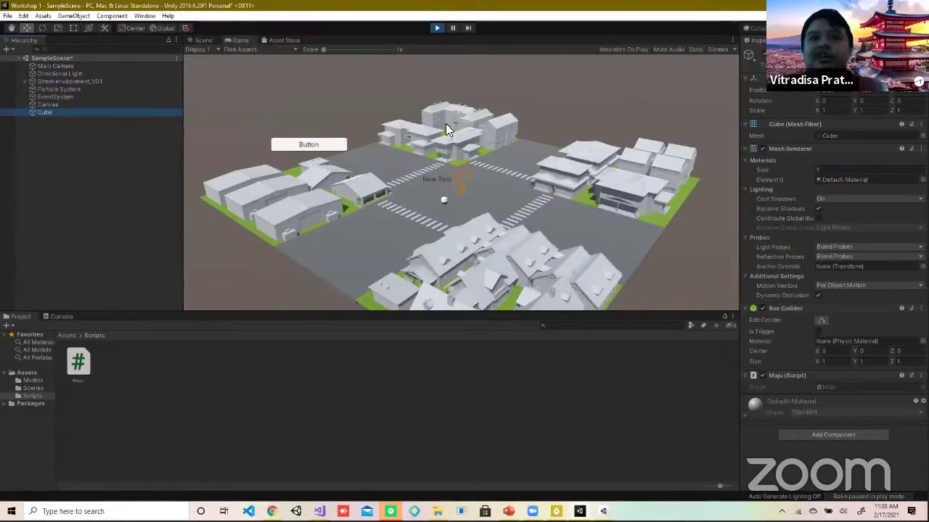
{"action": "left_click", "coordinate": [436, 27]}
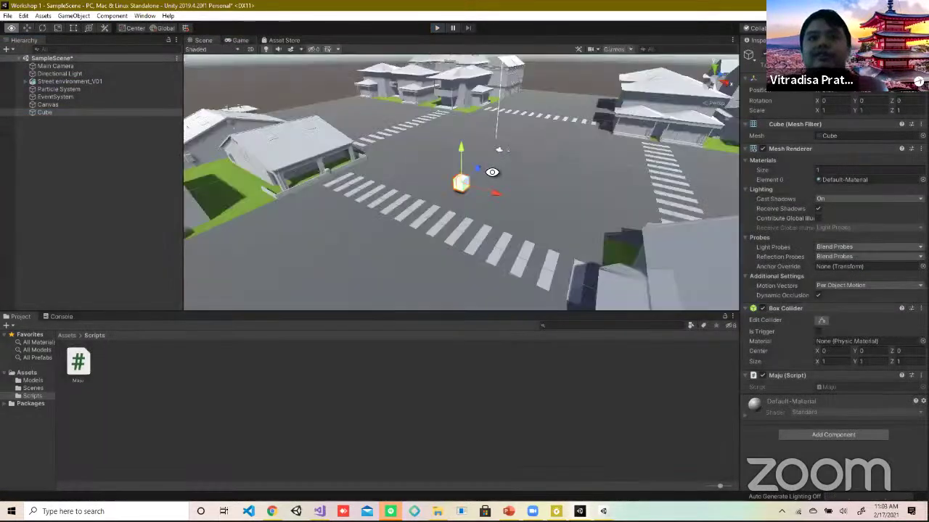
{"action": "key", "text": "alt+Tab"}
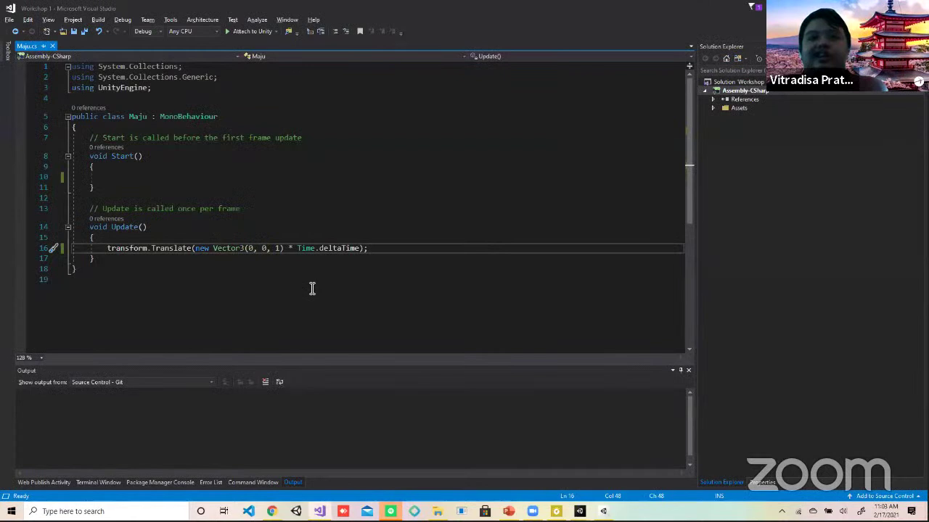
Step: Change the vector's z value to 0.1f, save Maju.cs, and play the scene in Unity
{"action": "left_click", "coordinate": [276, 248]}
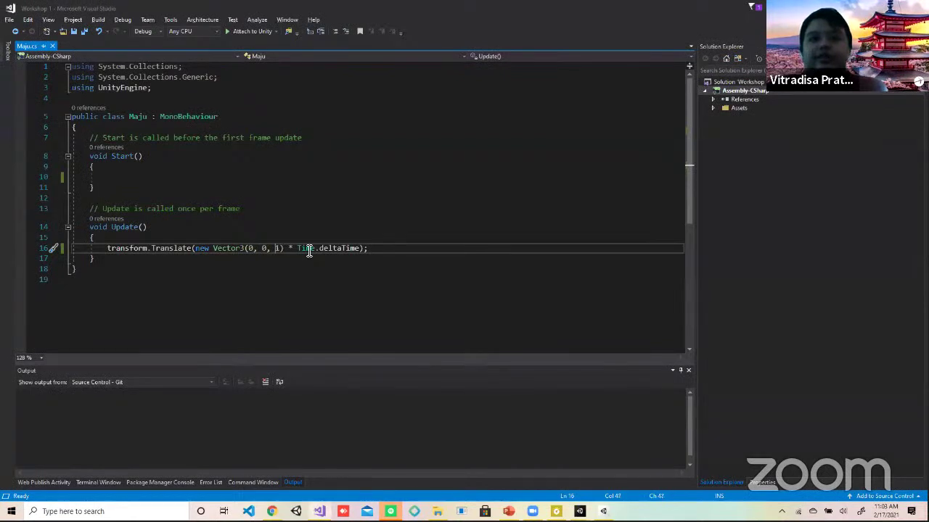
{"action": "type", "text": "0."}
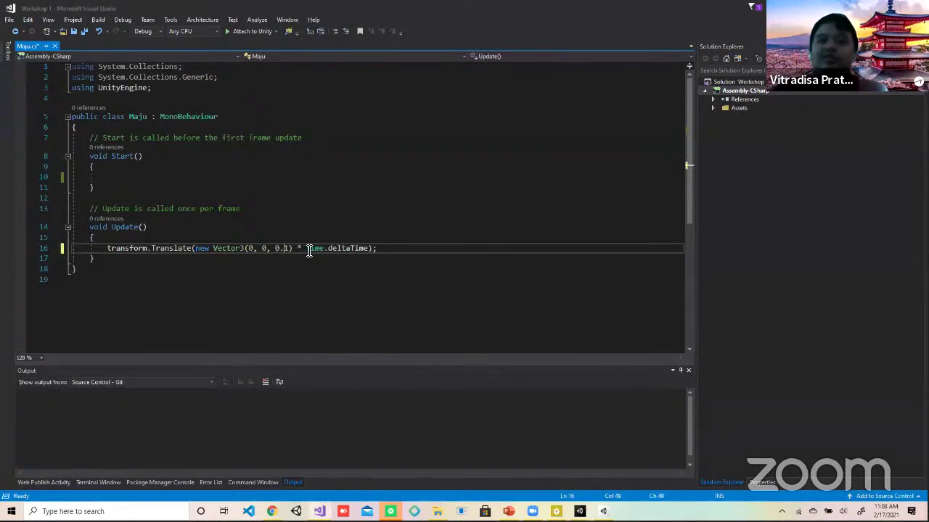
{"action": "key", "text": "Right"}
{"action": "type", "text": "f"}
{"action": "key", "text": "ctrl+s"}
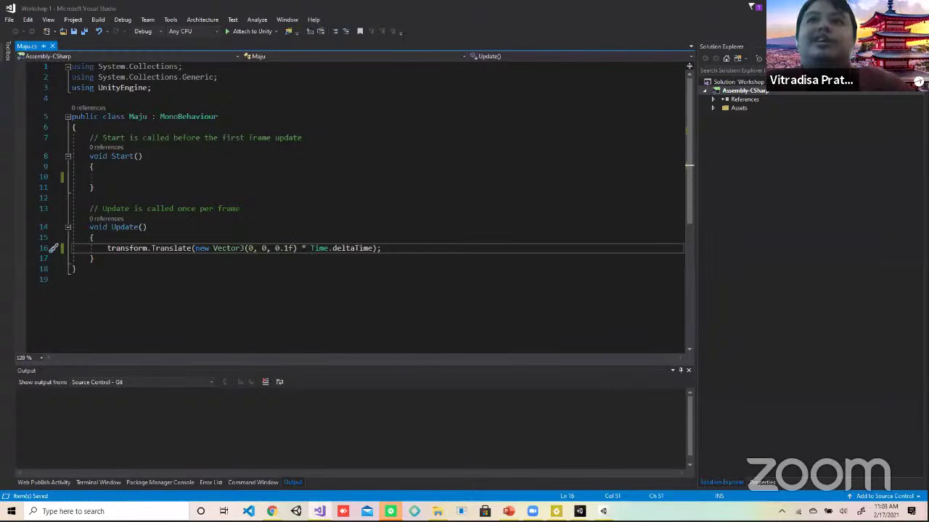
{"action": "key", "text": "alt+Tab"}
{"action": "left_click", "coordinate": [443, 29]}
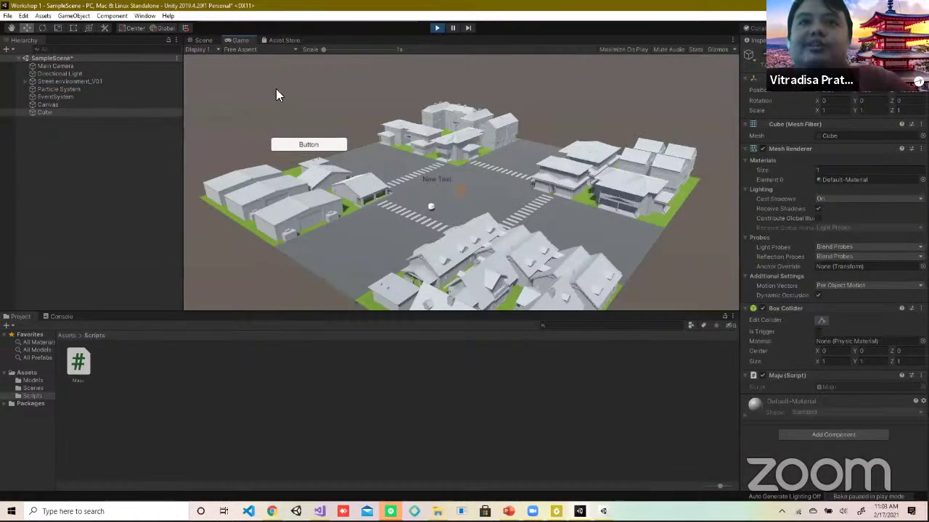
Step: Watch the Cube move in the Scene view, framed on it, then stop play mode
{"action": "left_click", "coordinate": [202, 40]}
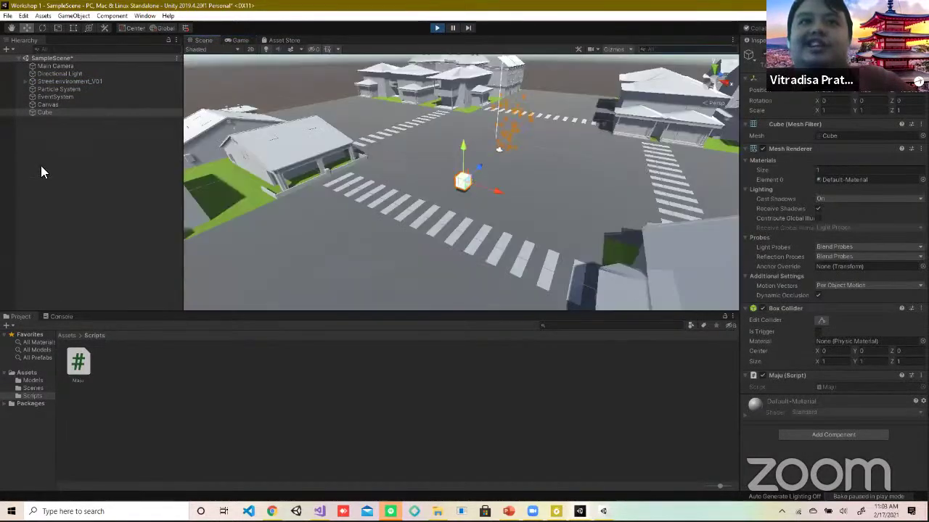
{"action": "double_click", "coordinate": [45, 113]}
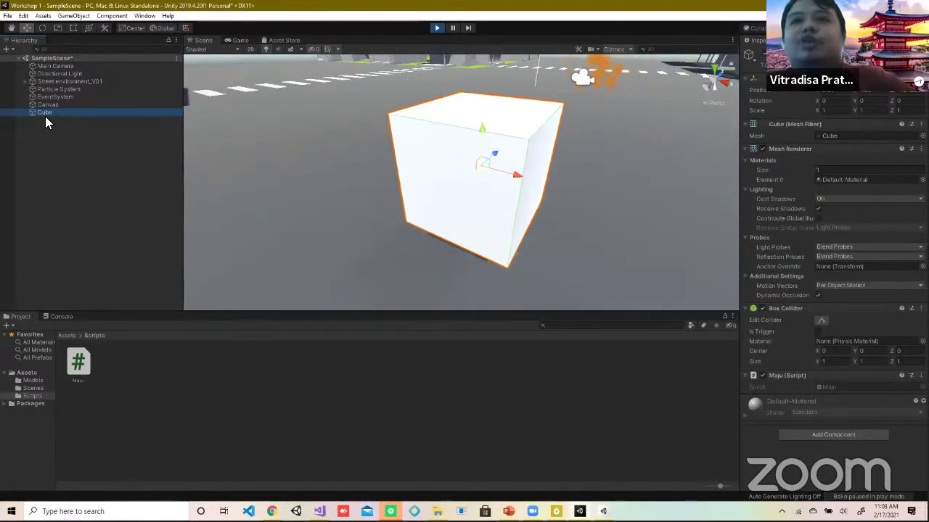
{"action": "left_click", "coordinate": [437, 29]}
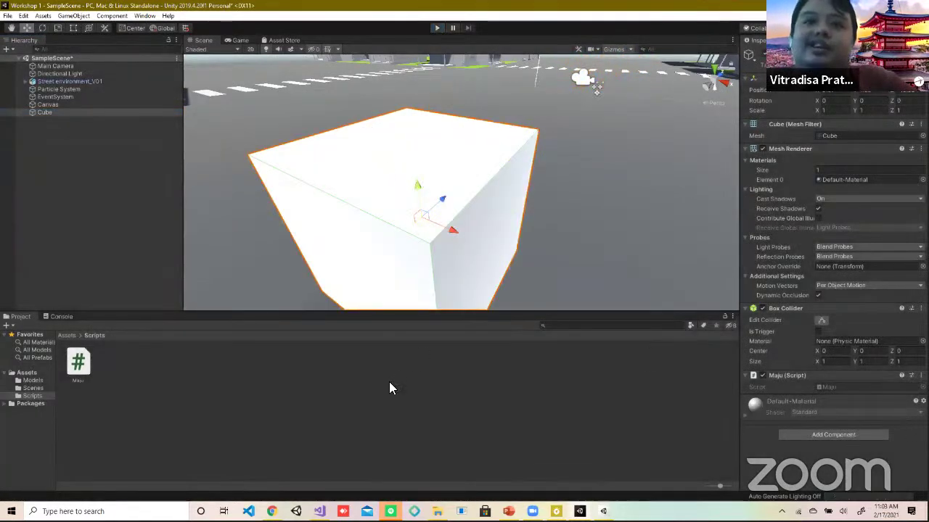